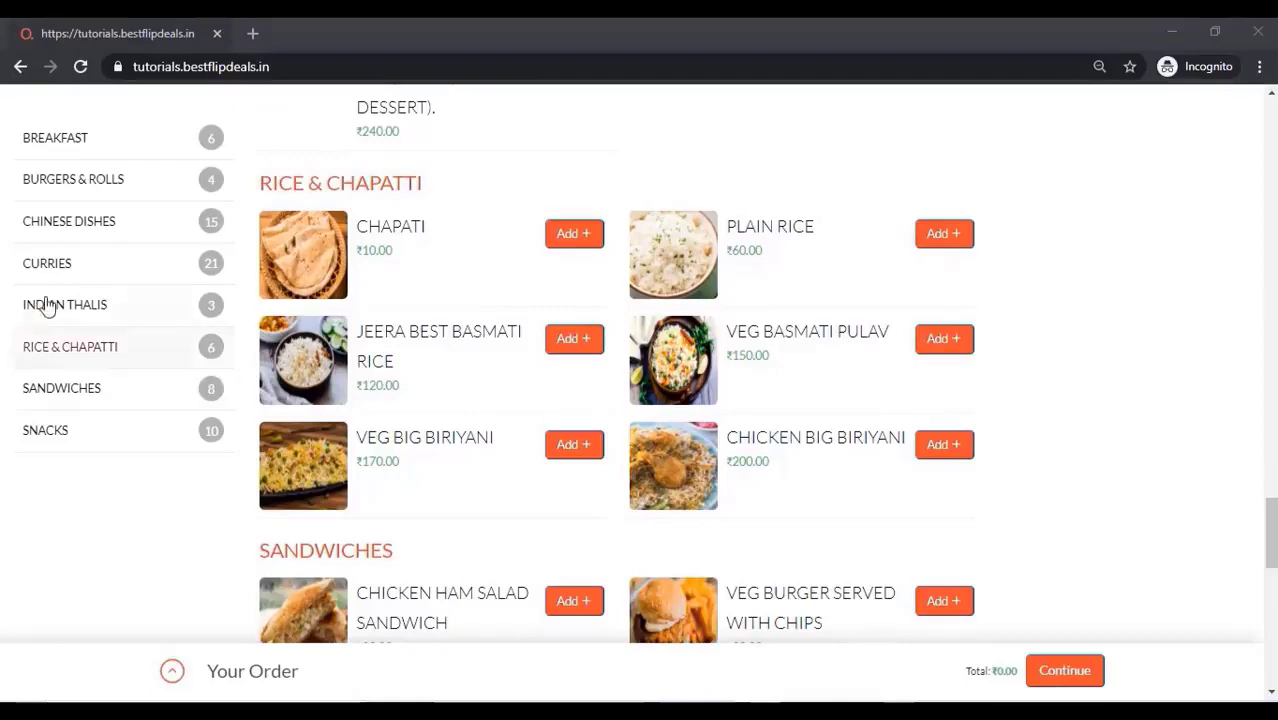
# From Chinese Dishes, add one Fried Rice and one Chicken Fried Rice (₹210), then continue to checkout
pyautogui.click(70, 310)
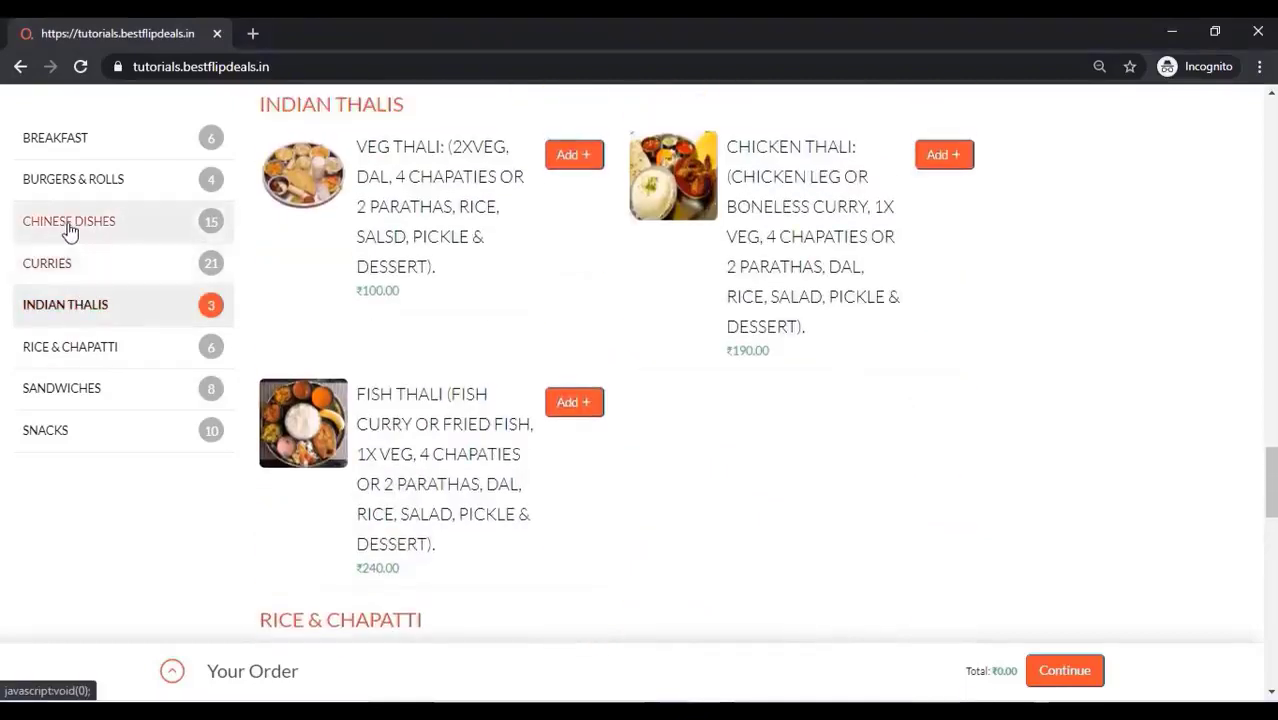
pyautogui.click(82, 226)
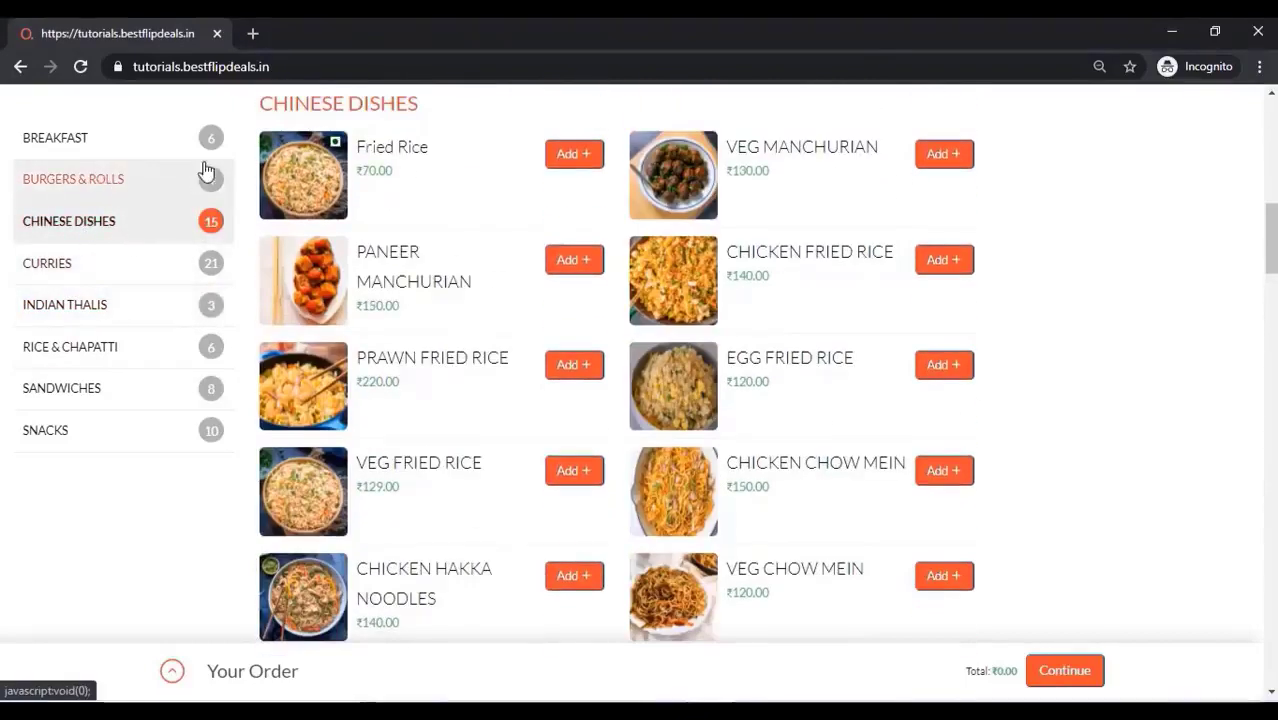
pyautogui.click(567, 153)
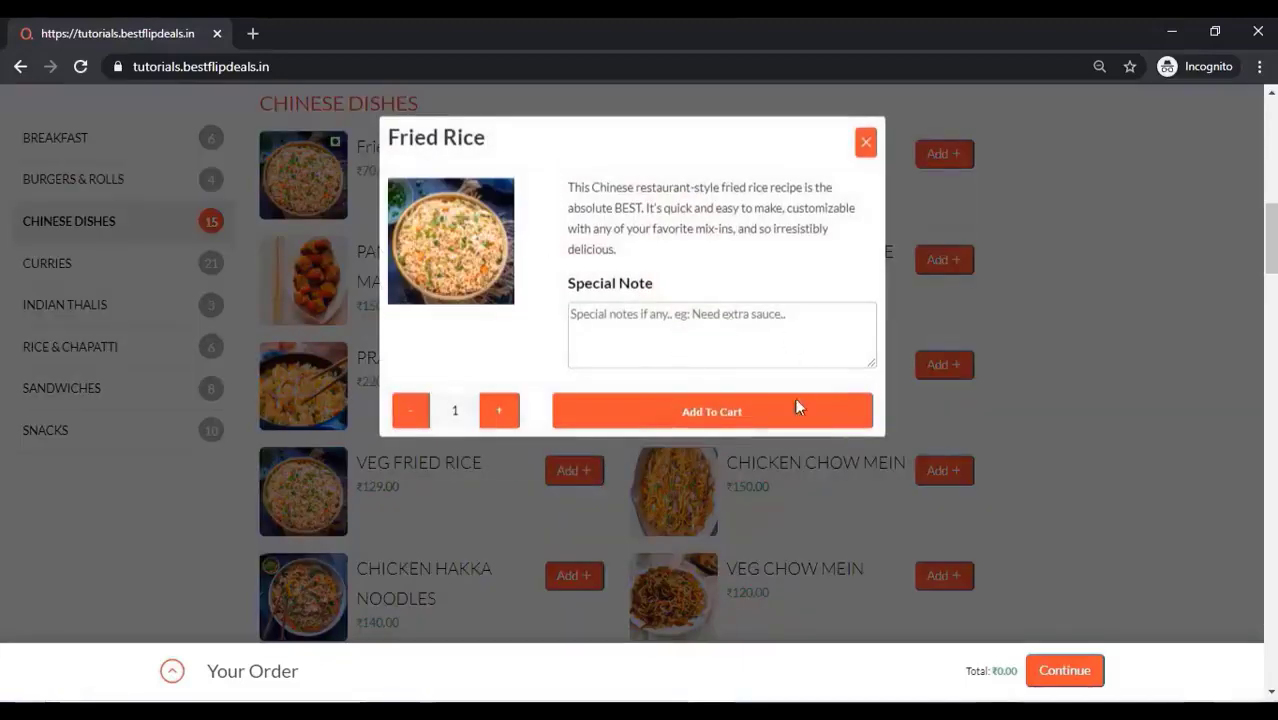
pyautogui.click(705, 422)
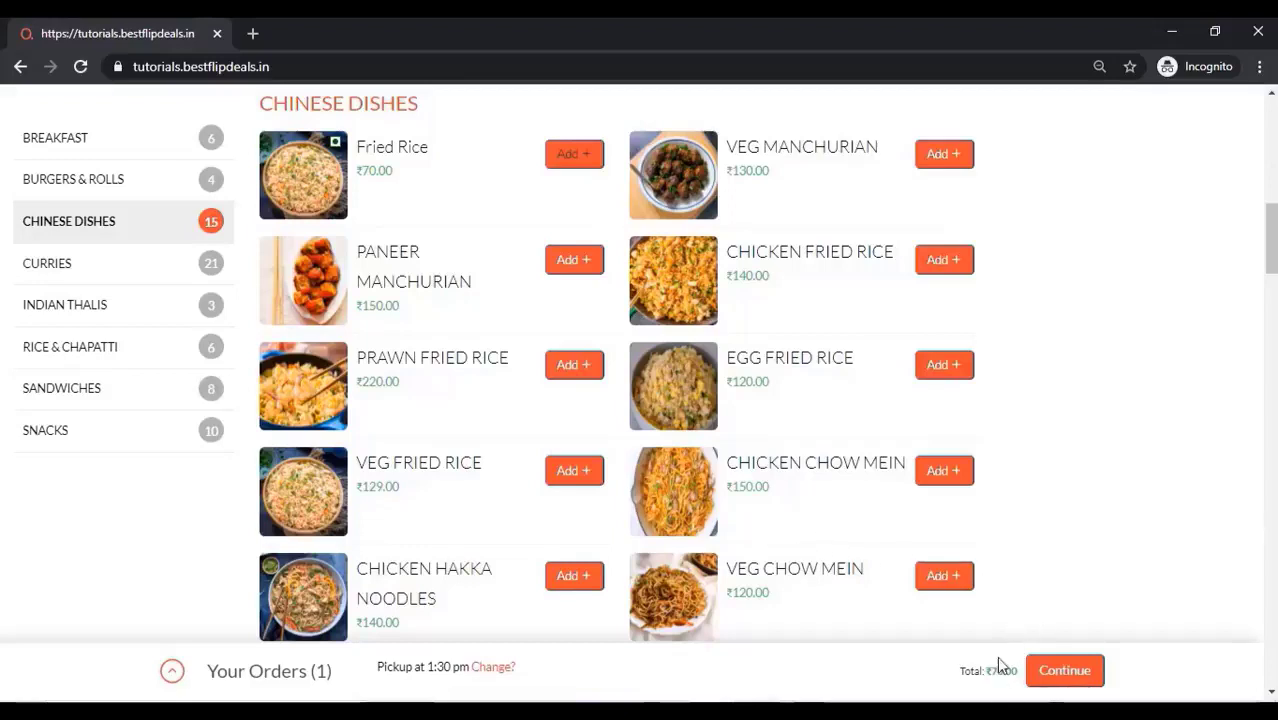
pyautogui.click(950, 264)
pyautogui.click(714, 341)
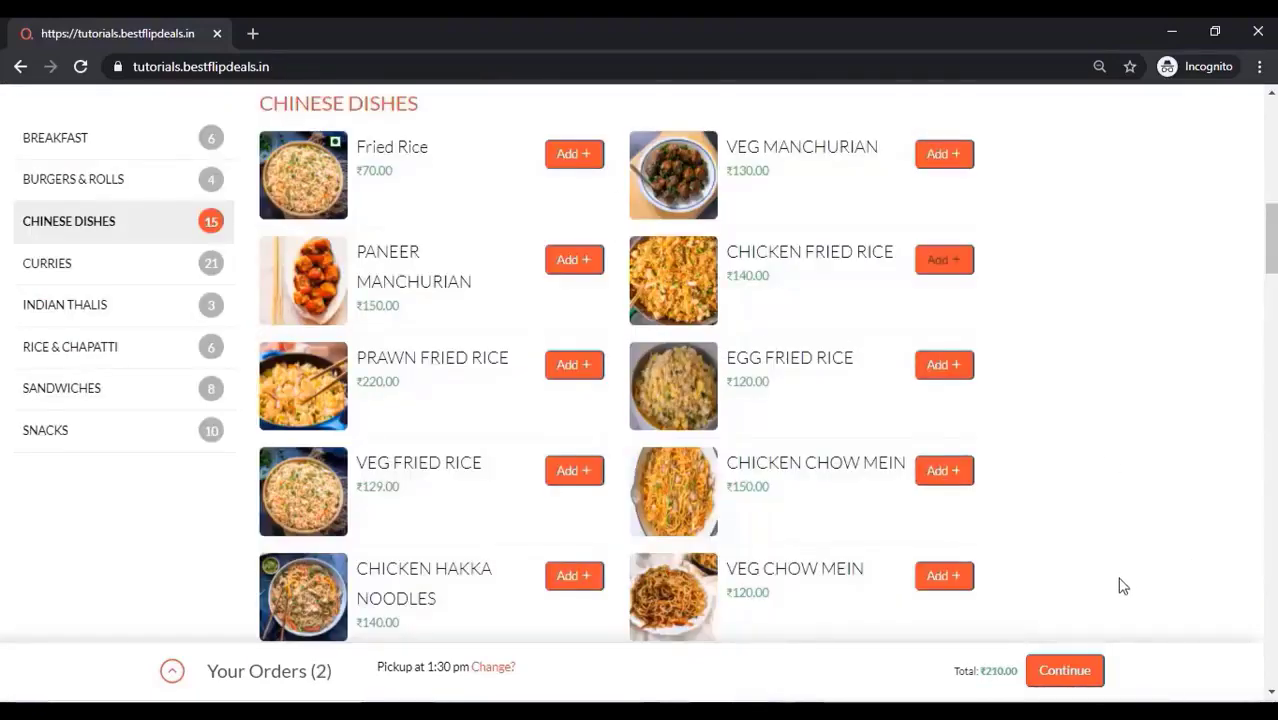
pyautogui.click(1066, 678)
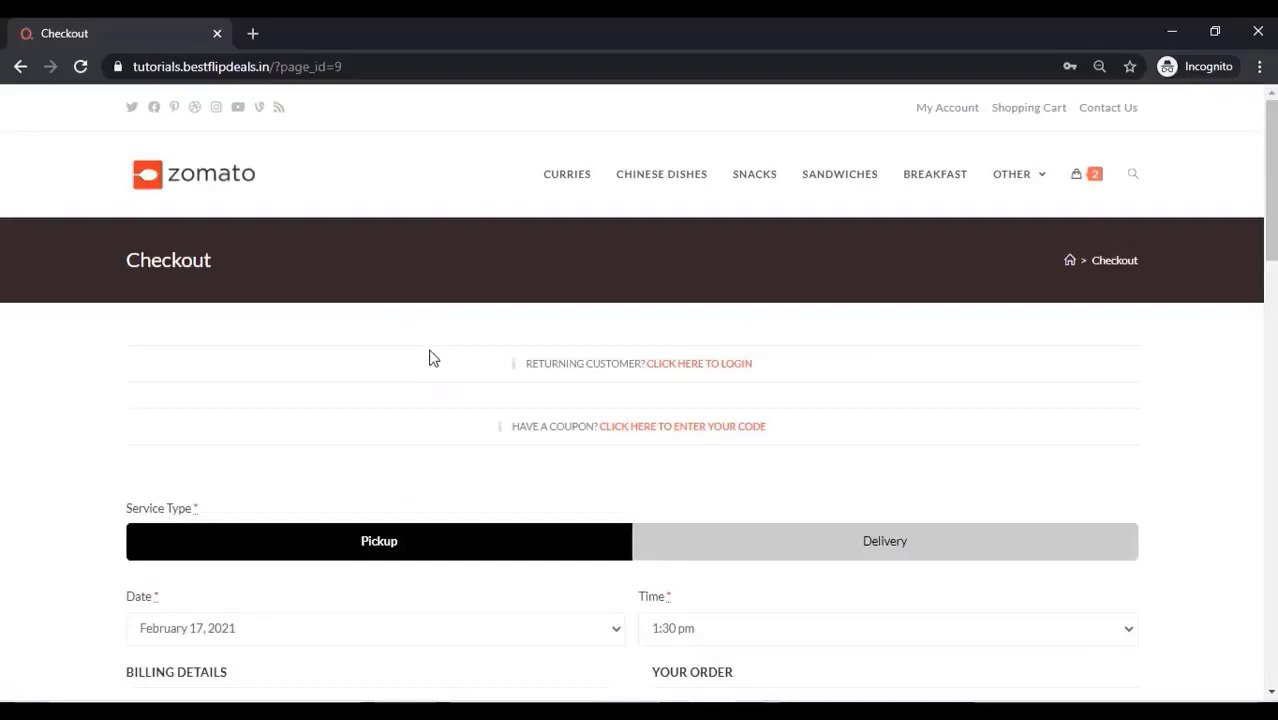
# Switch the checkout service type to Delivery
pyautogui.scroll(-2, 430, 342)
pyautogui.scroll(-1, 430, 362)
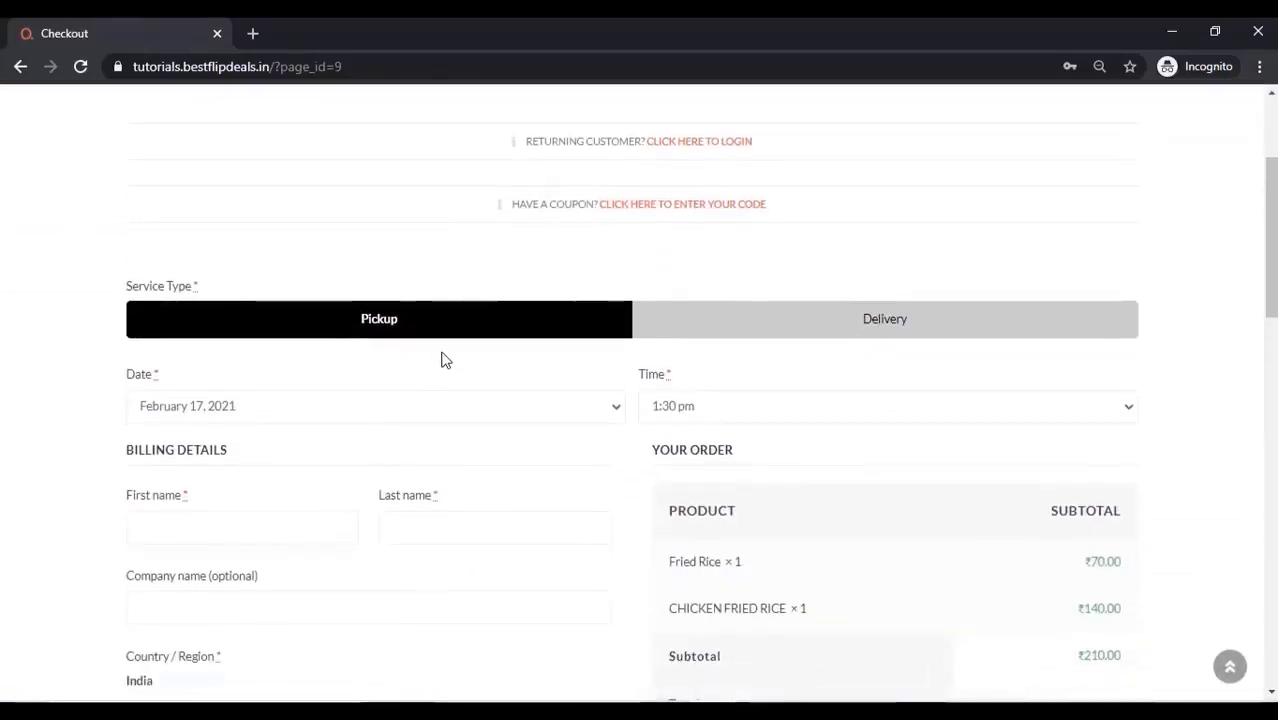
pyautogui.scroll(-1, 445, 360)
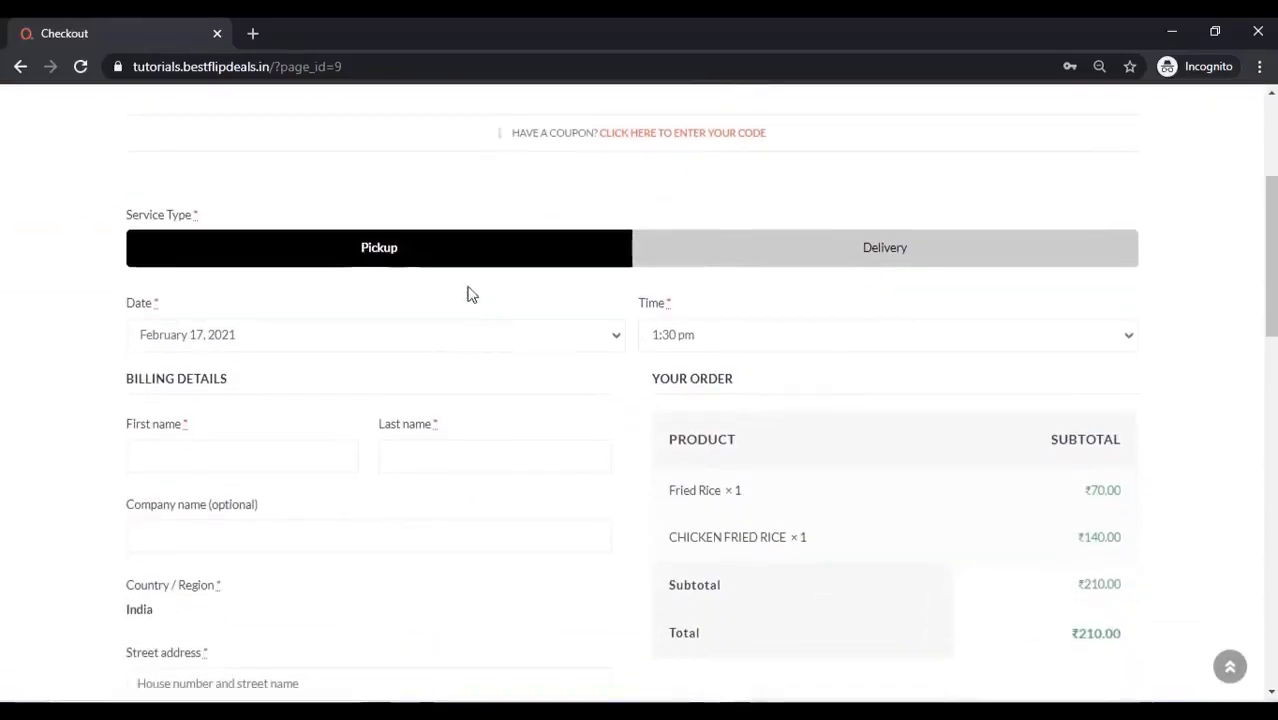
pyautogui.click(902, 258)
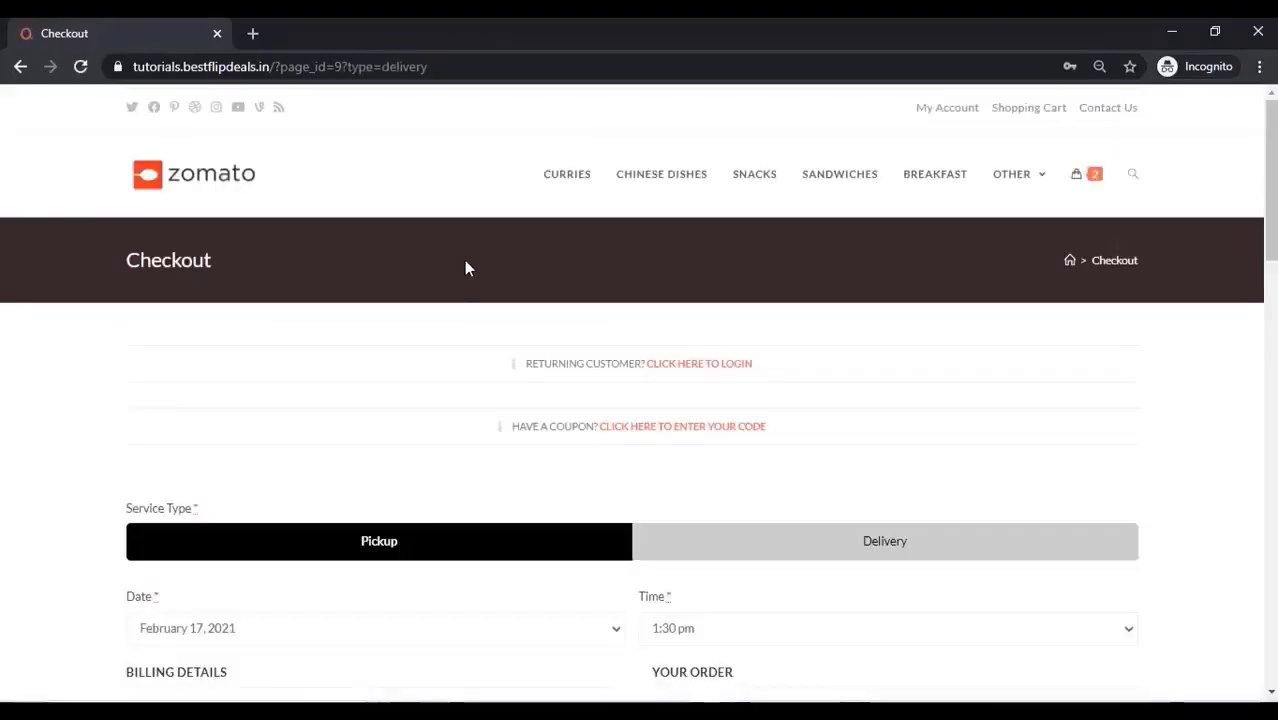
# Choose 6:30 pm as the order time and review the billing details and order summary
pyautogui.scroll(-3, 385, 452)
pyautogui.scroll(-2, 448, 408)
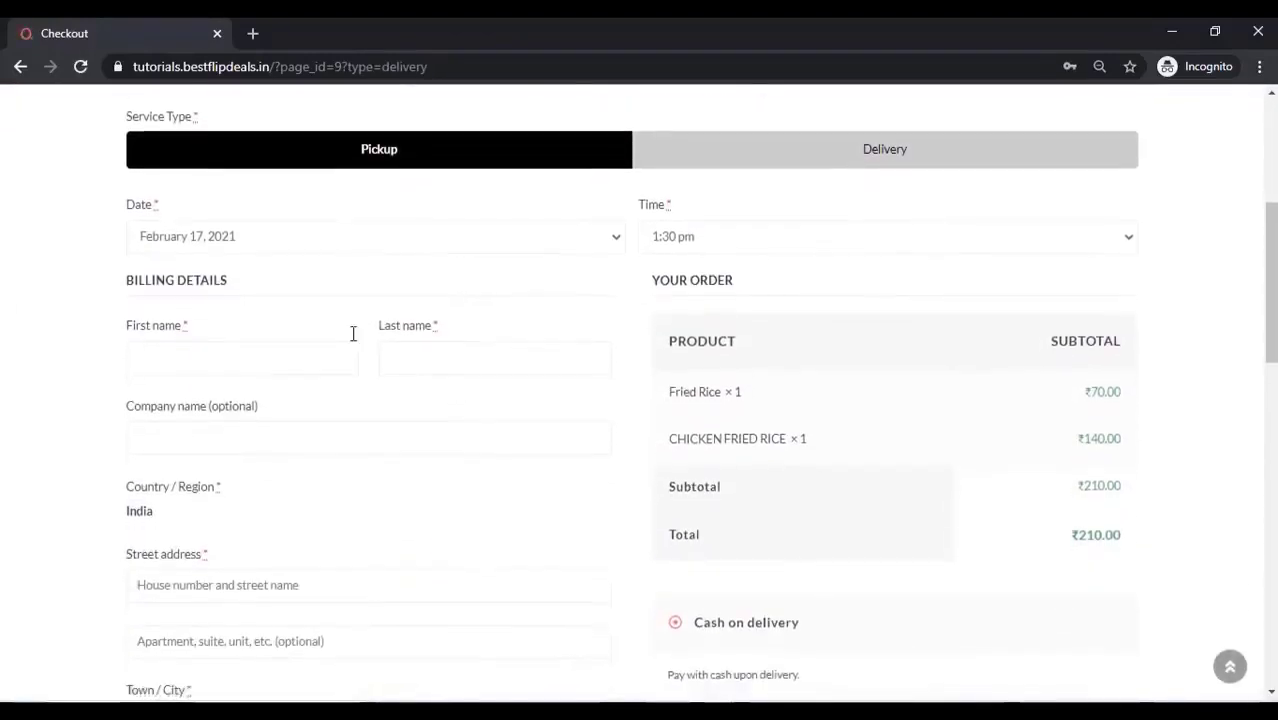
pyautogui.click(700, 238)
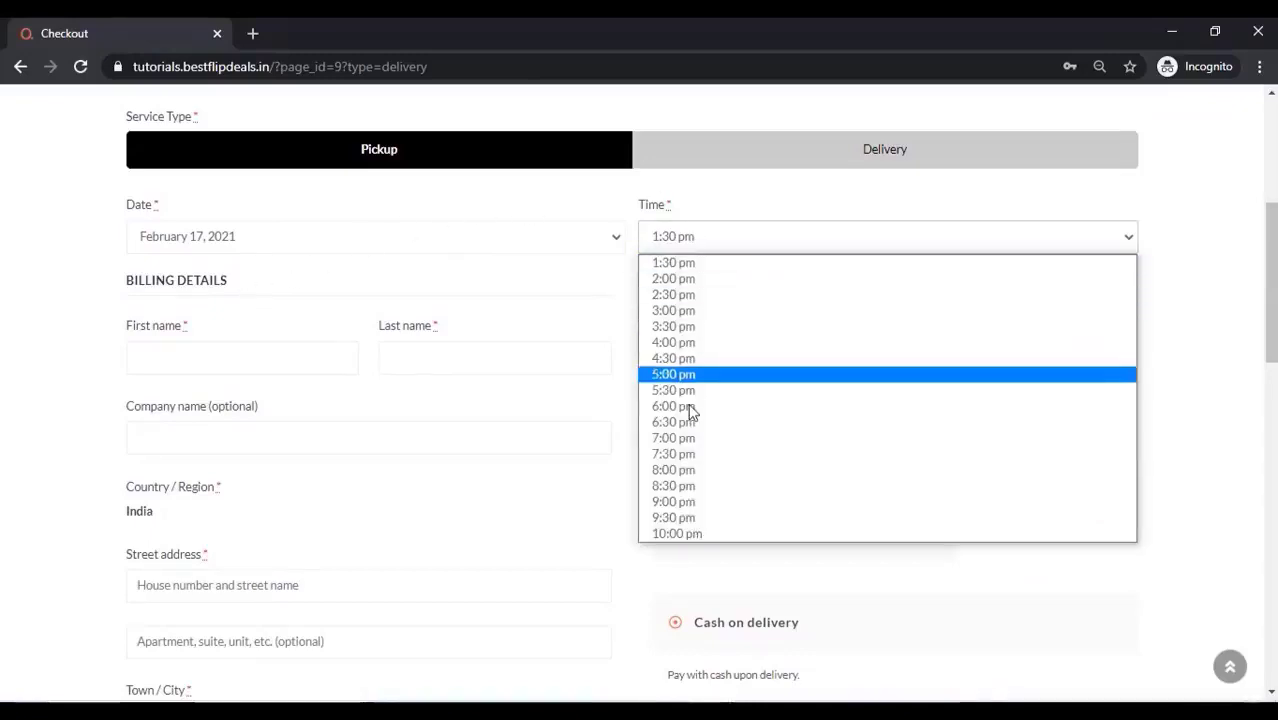
pyautogui.click(700, 430)
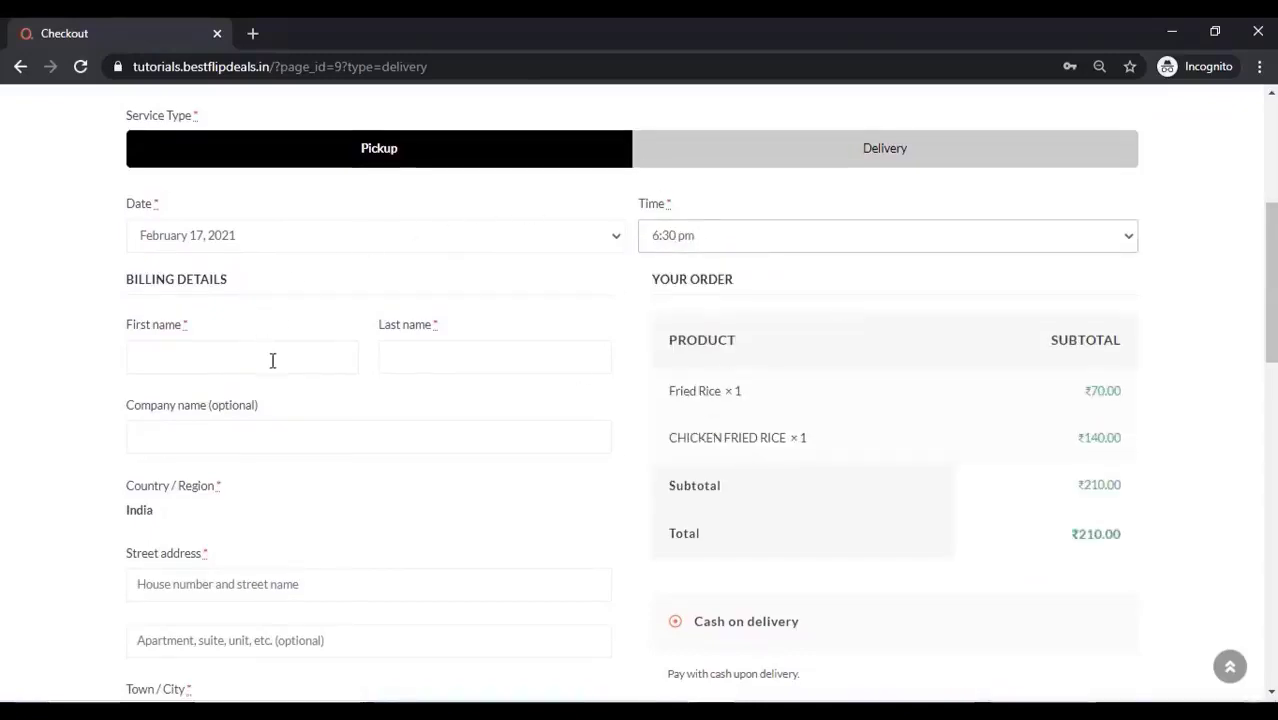
pyautogui.scroll(-2, 271, 359)
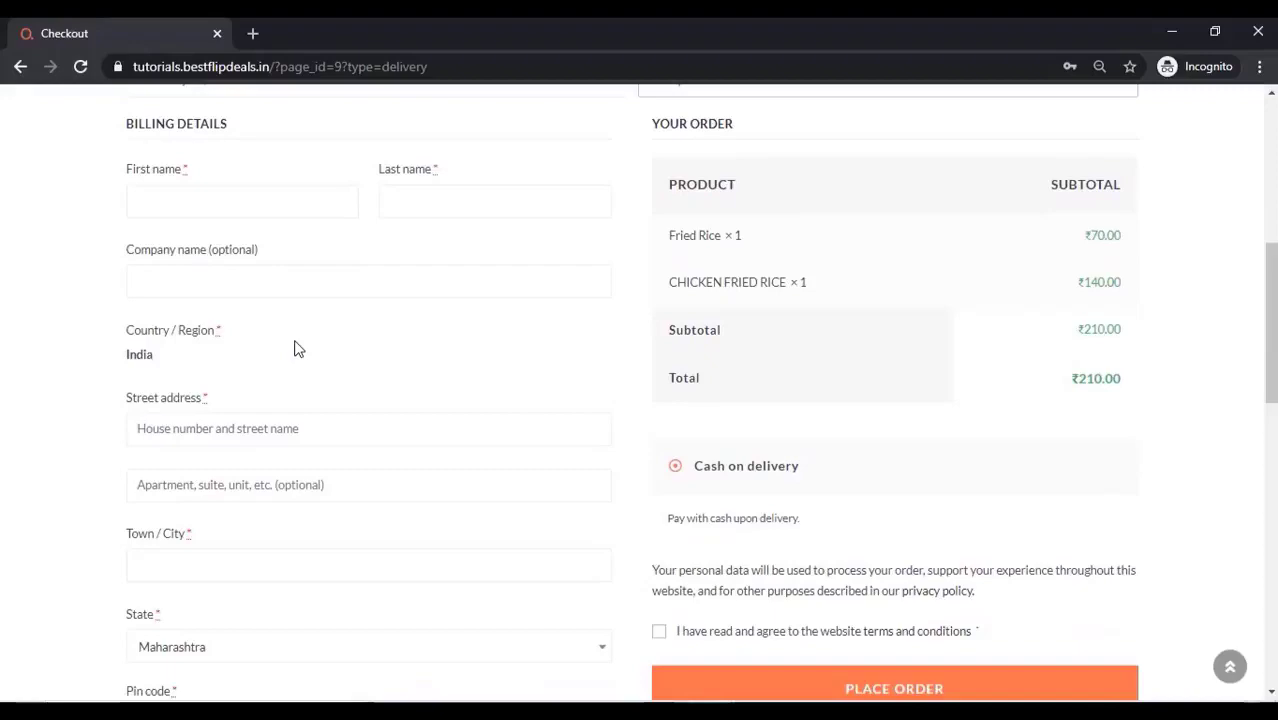
pyautogui.scroll(-4, 295, 348)
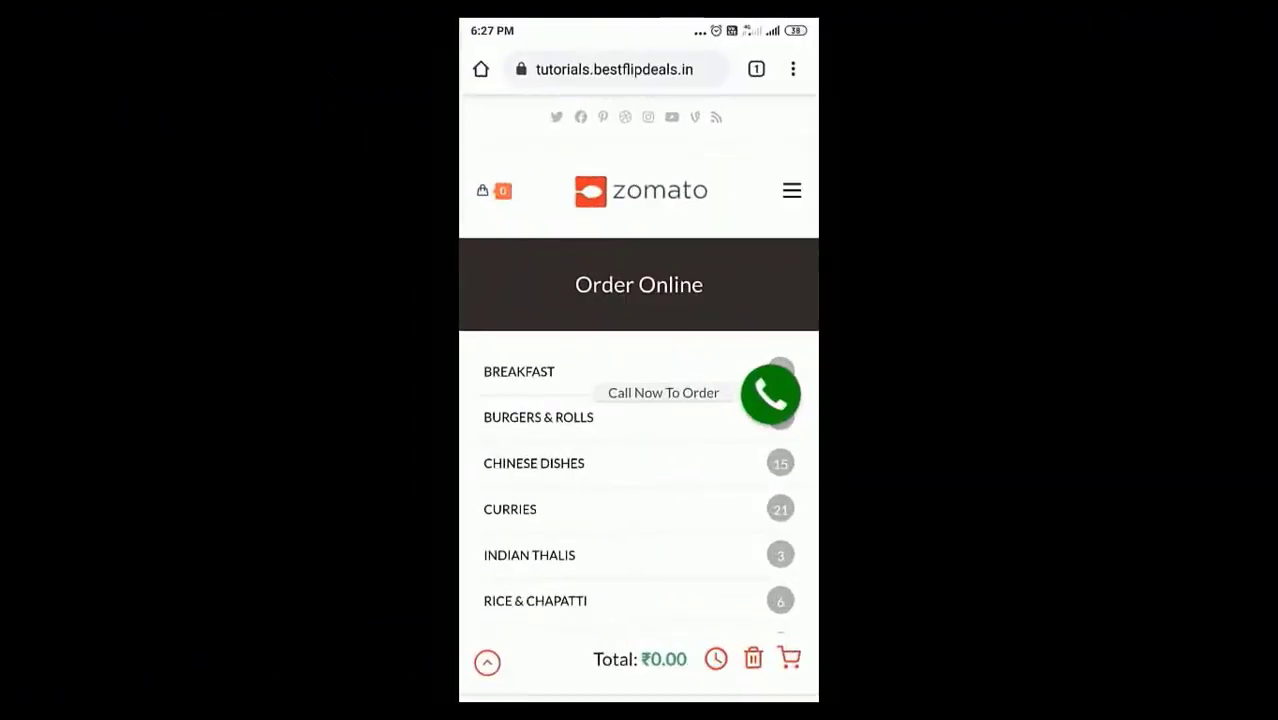
# Add one Fried Rice to the cart from the mobile menu
pyautogui.scroll(-5, 639, 360)
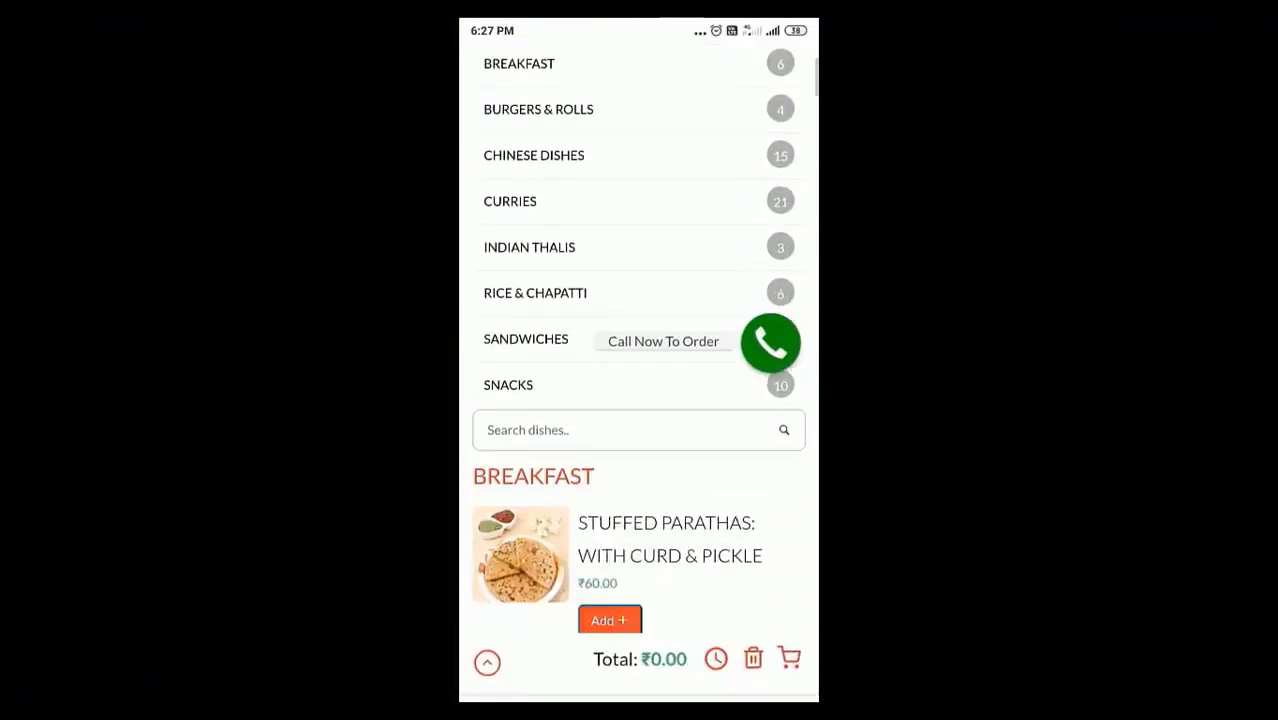
pyautogui.scroll(-10, 639, 338)
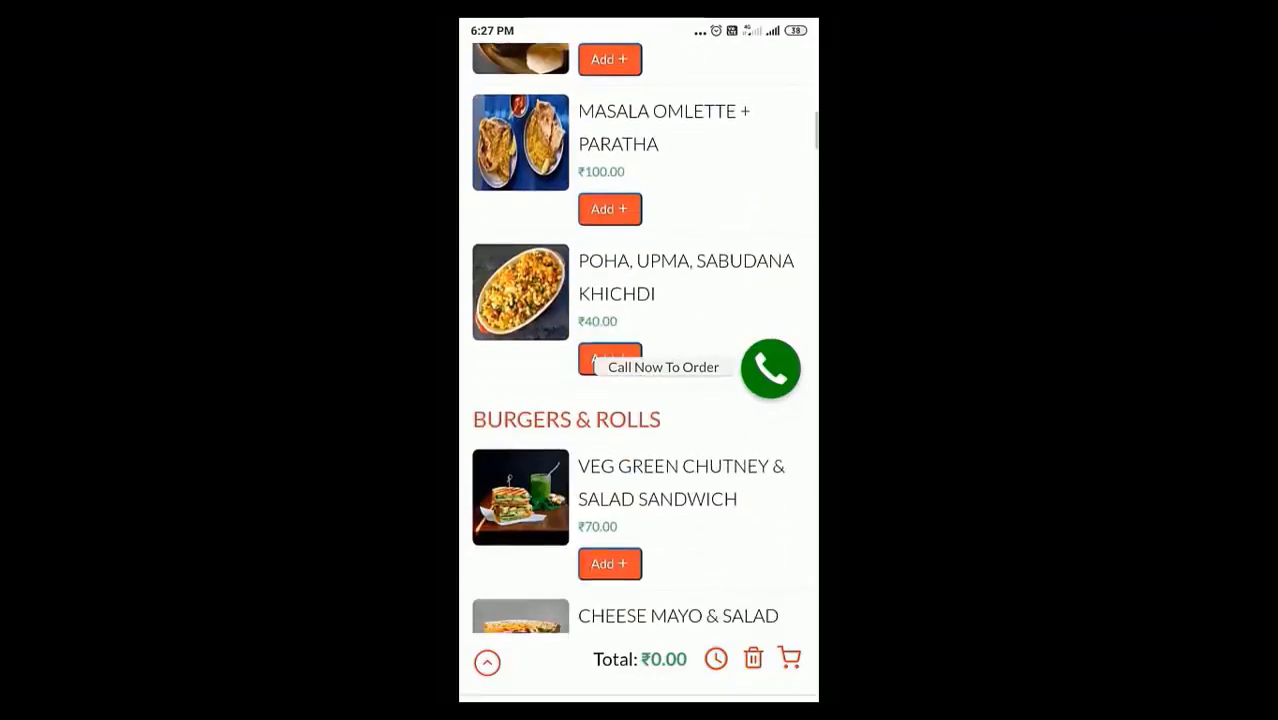
pyautogui.scroll(-10, 639, 338)
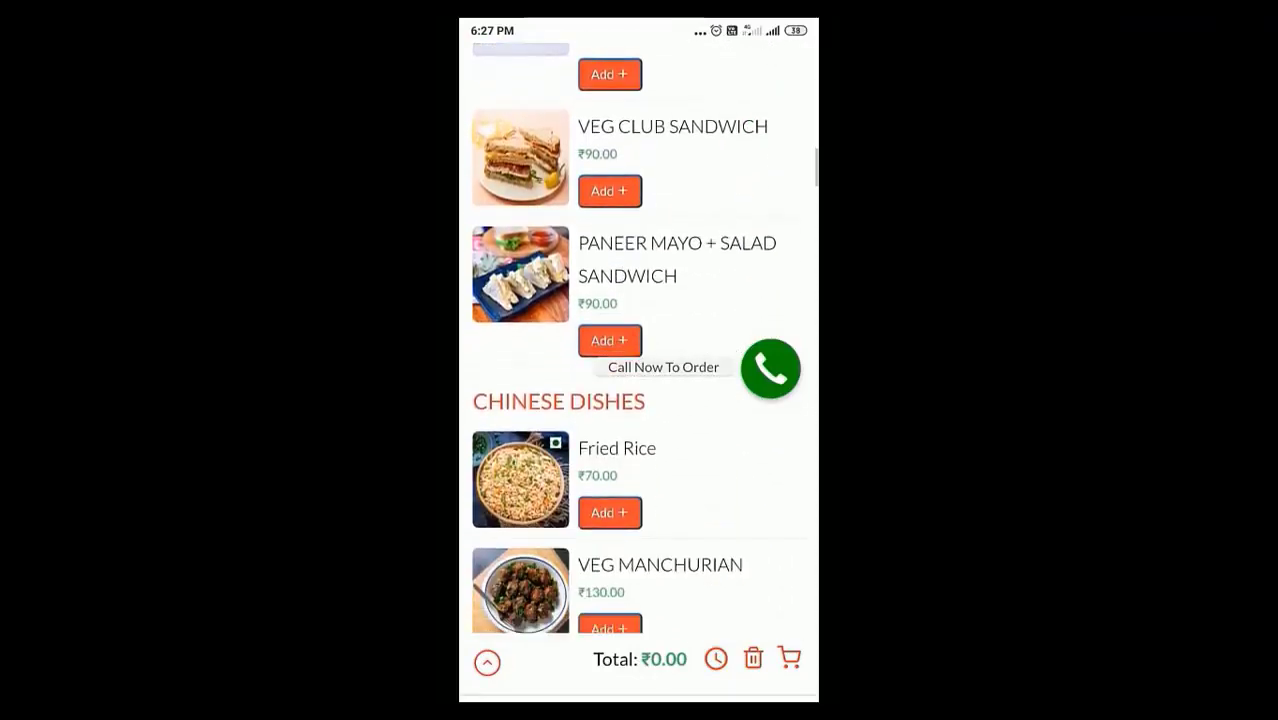
pyautogui.scroll(-2, 639, 338)
pyautogui.scroll(2, 639, 360)
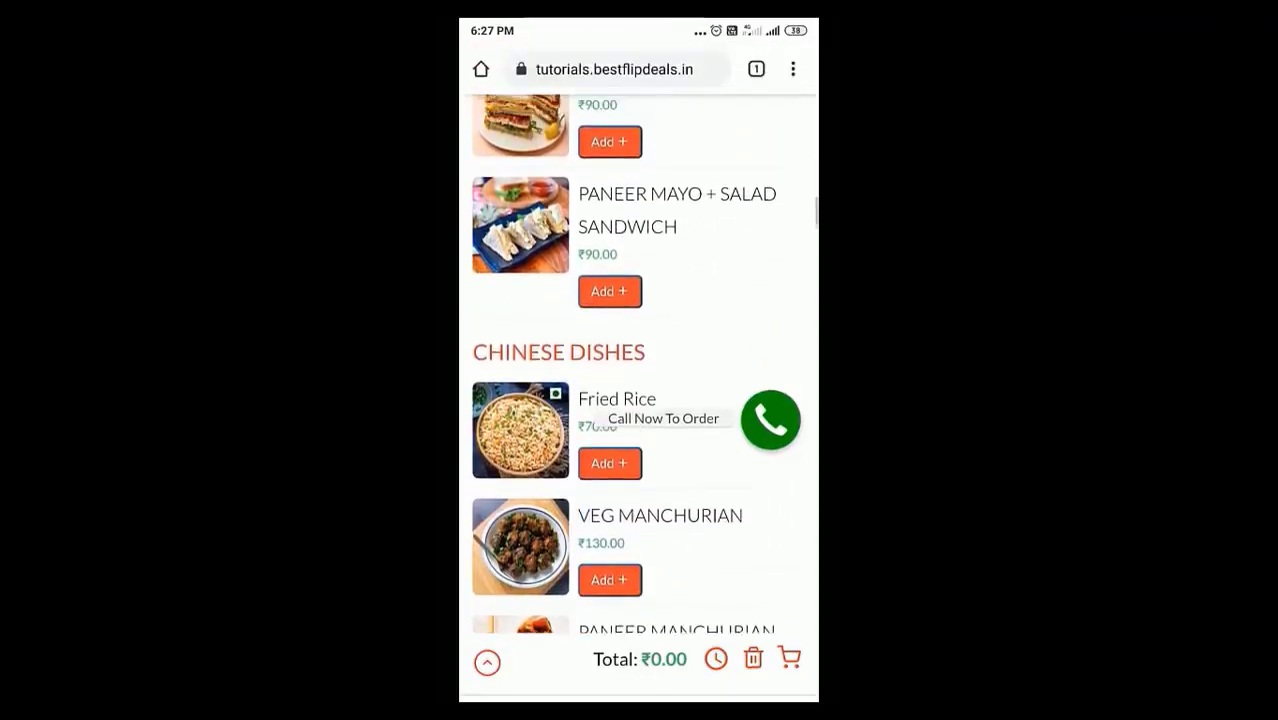
pyautogui.click(610, 469)
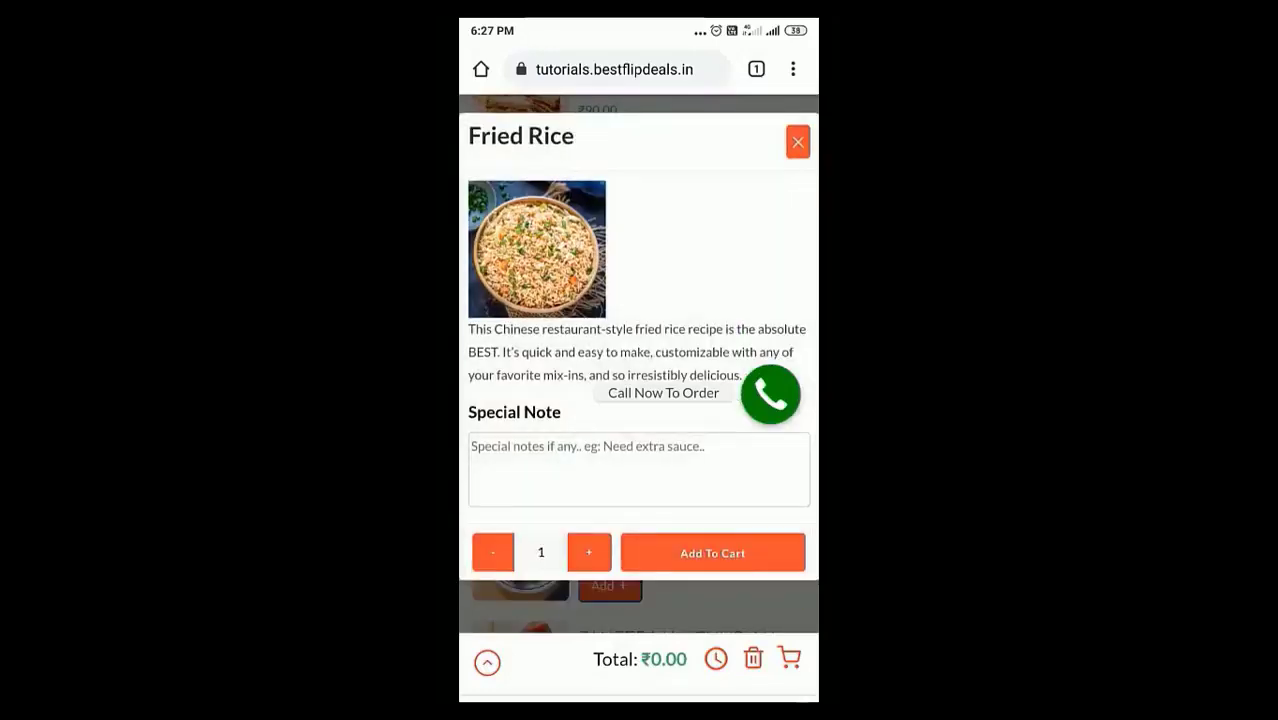
pyautogui.click(712, 553)
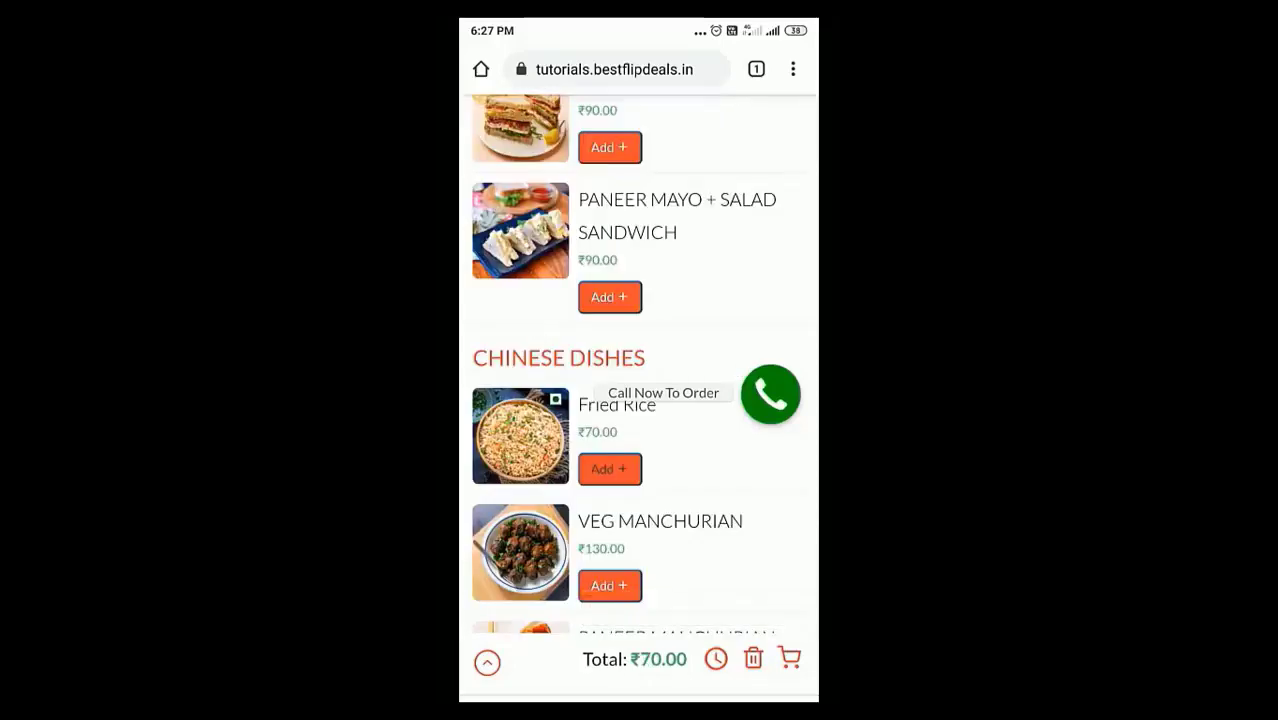
# Add two Veg Manchurian to the cart and show the ₹330 order details
pyautogui.scroll(-3, 638, 400)
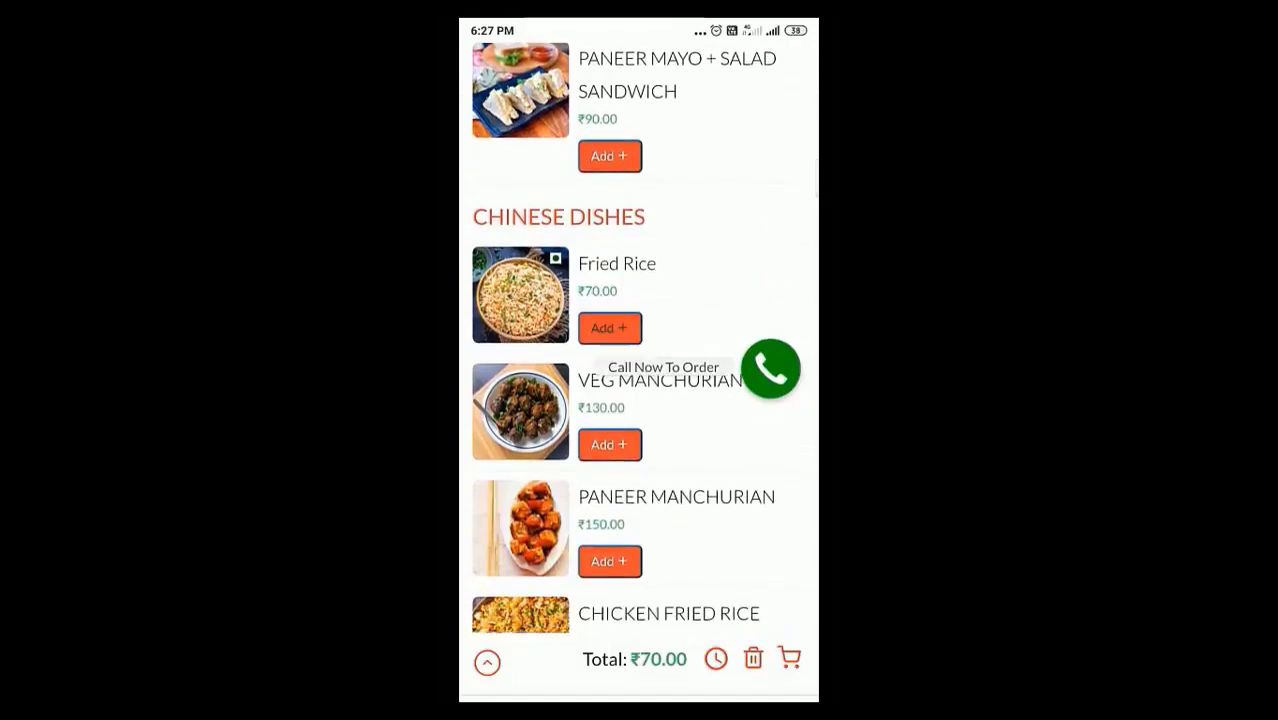
pyautogui.click(609, 444)
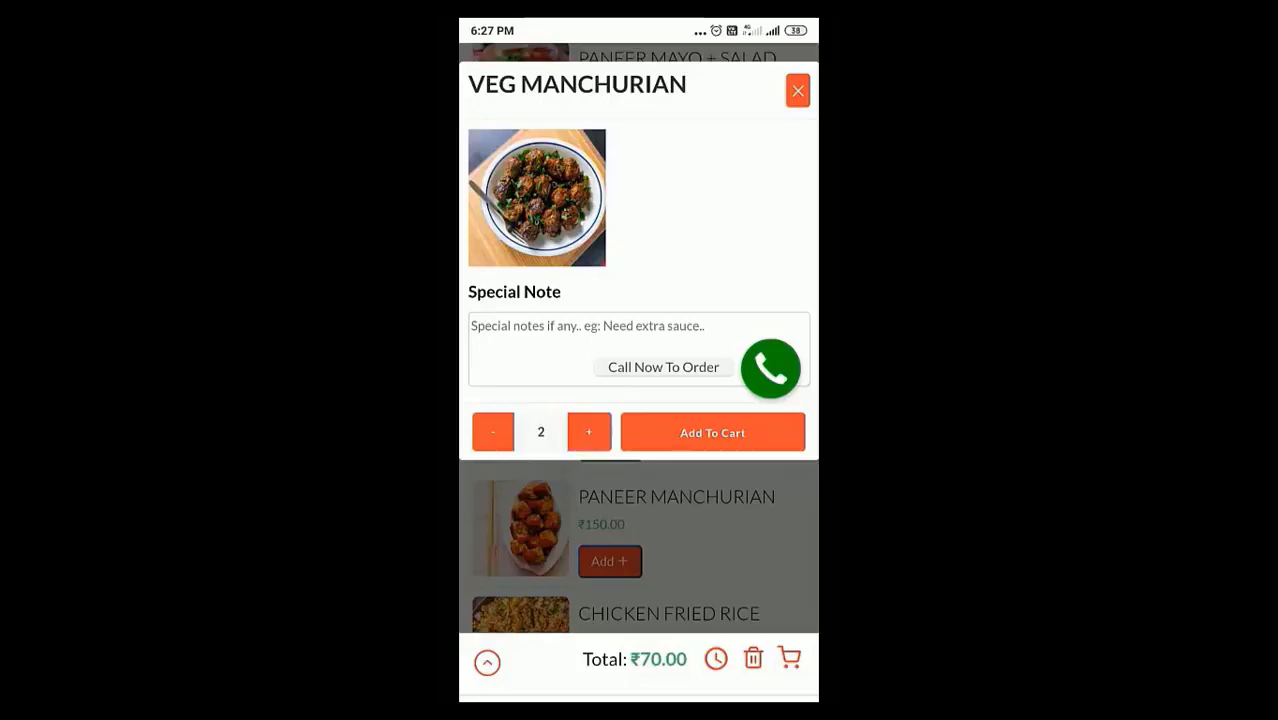
pyautogui.click(712, 432)
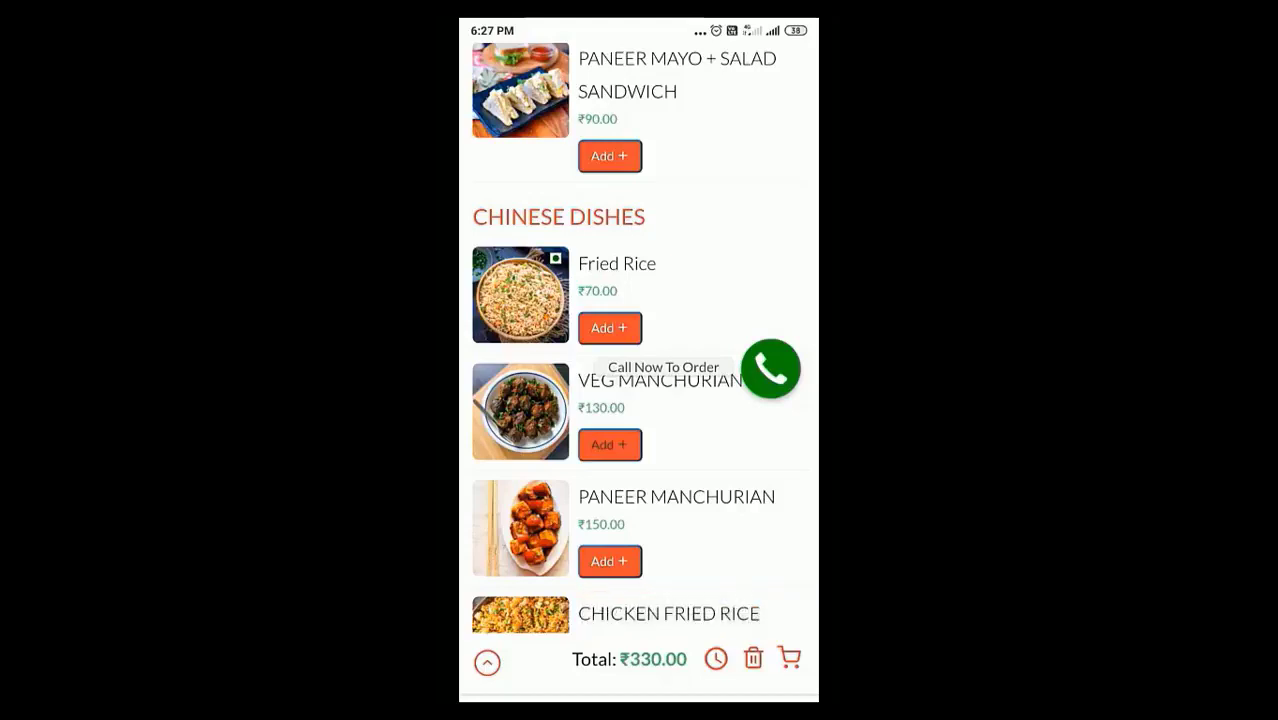
pyautogui.click(487, 662)
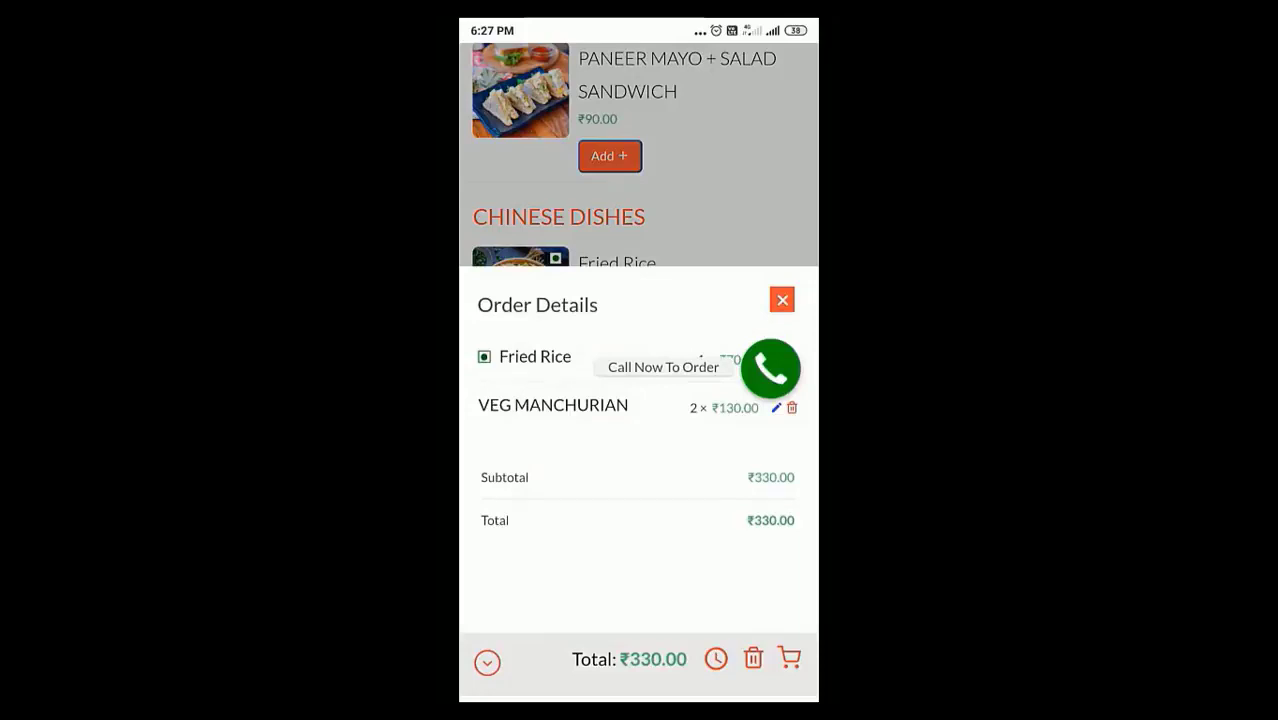
# Close the order details and keep the order as pickup at 1:30 pm
pyautogui.click(782, 300)
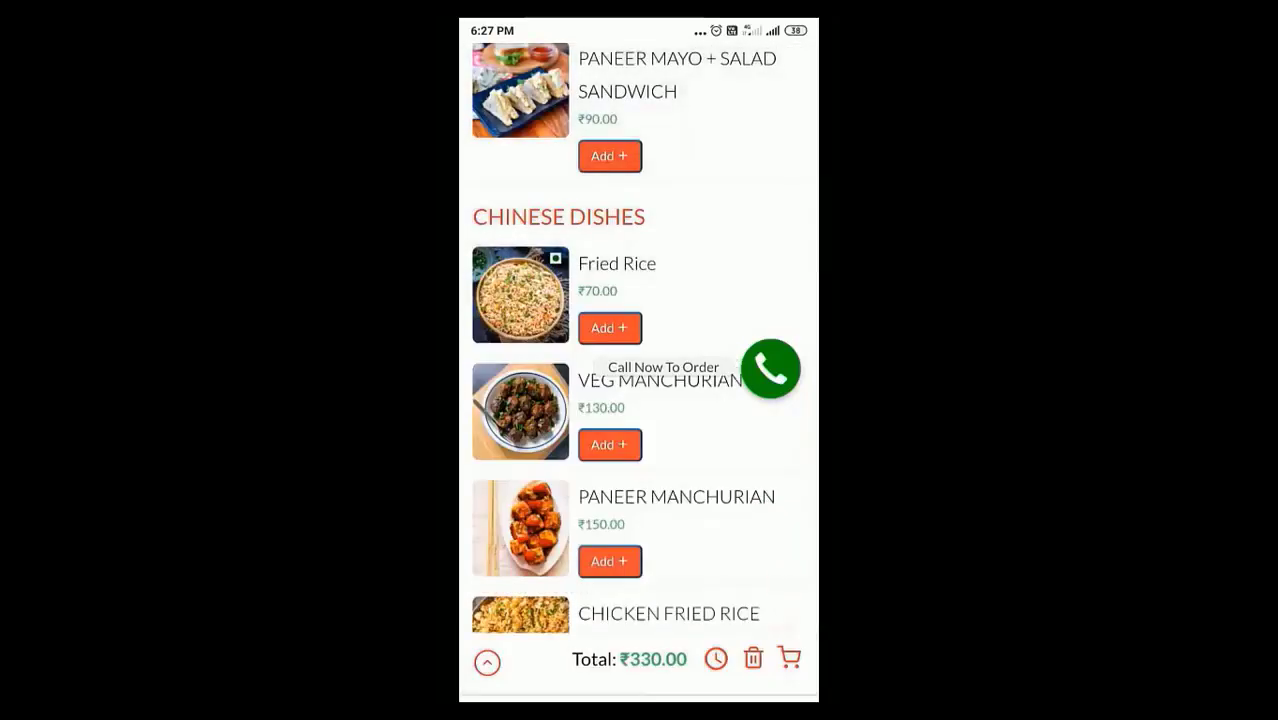
pyautogui.click(716, 658)
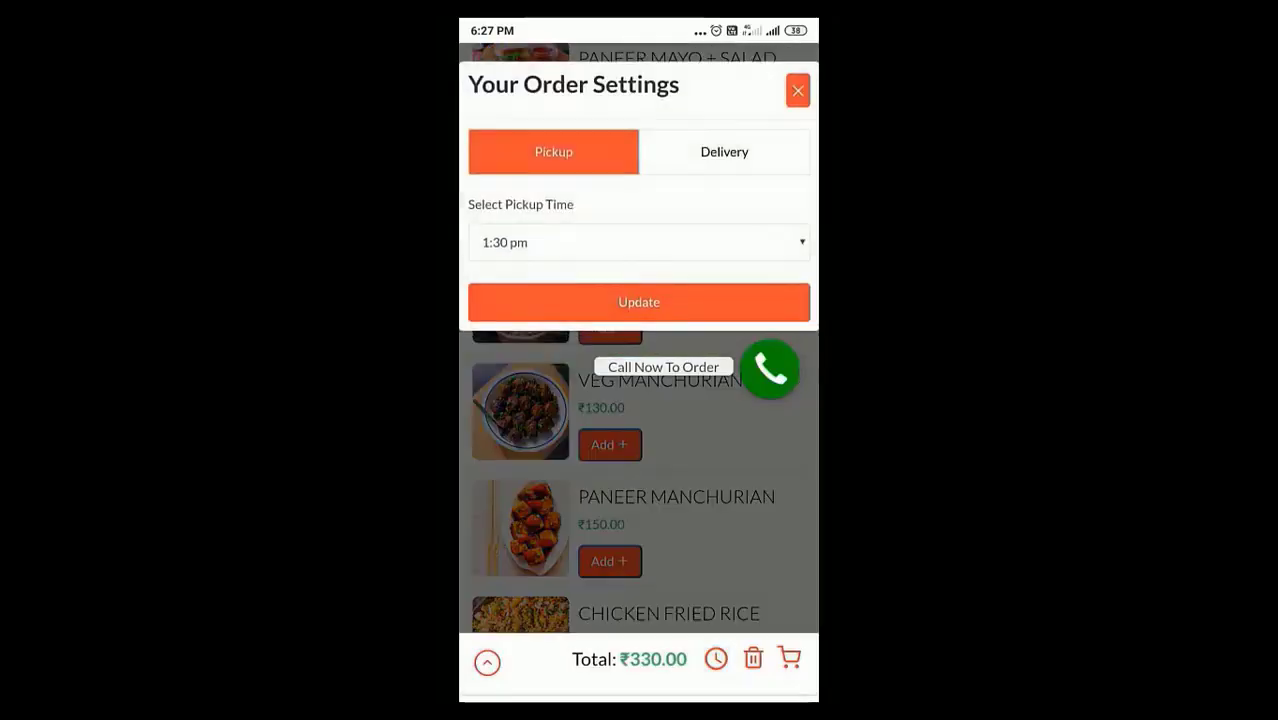
pyautogui.click(724, 151)
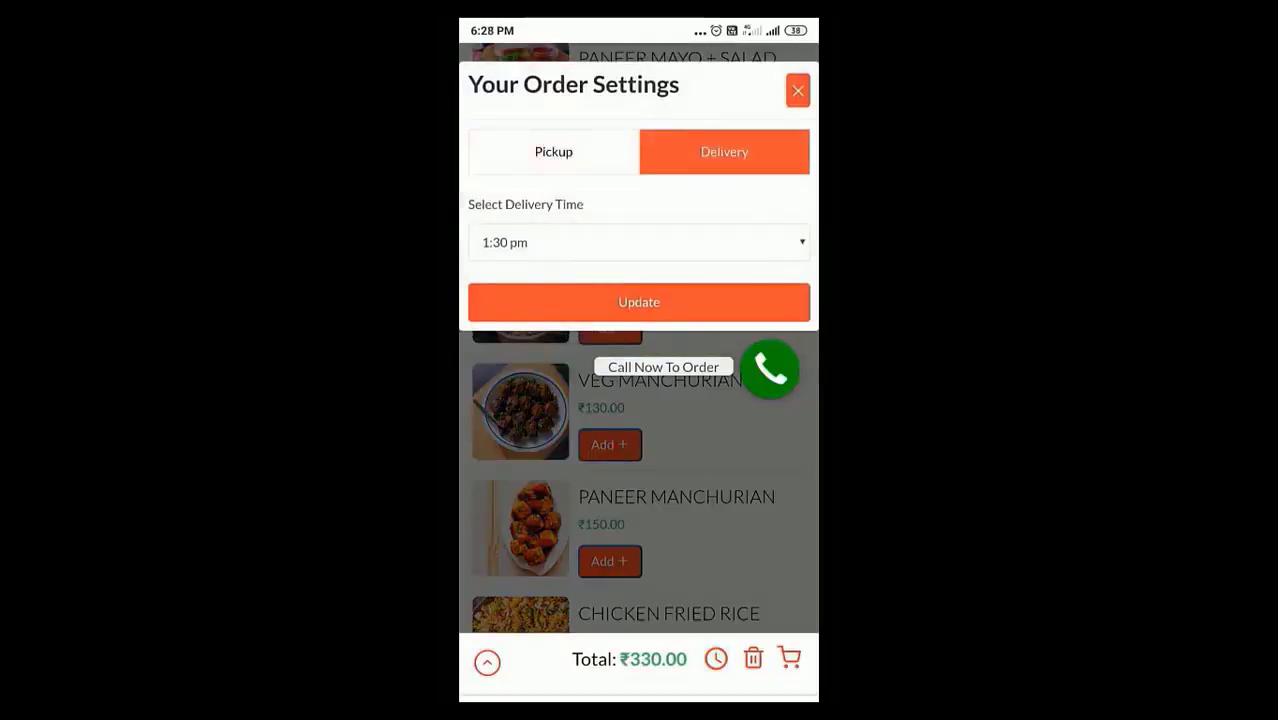
pyautogui.click(553, 151)
pyautogui.click(639, 242)
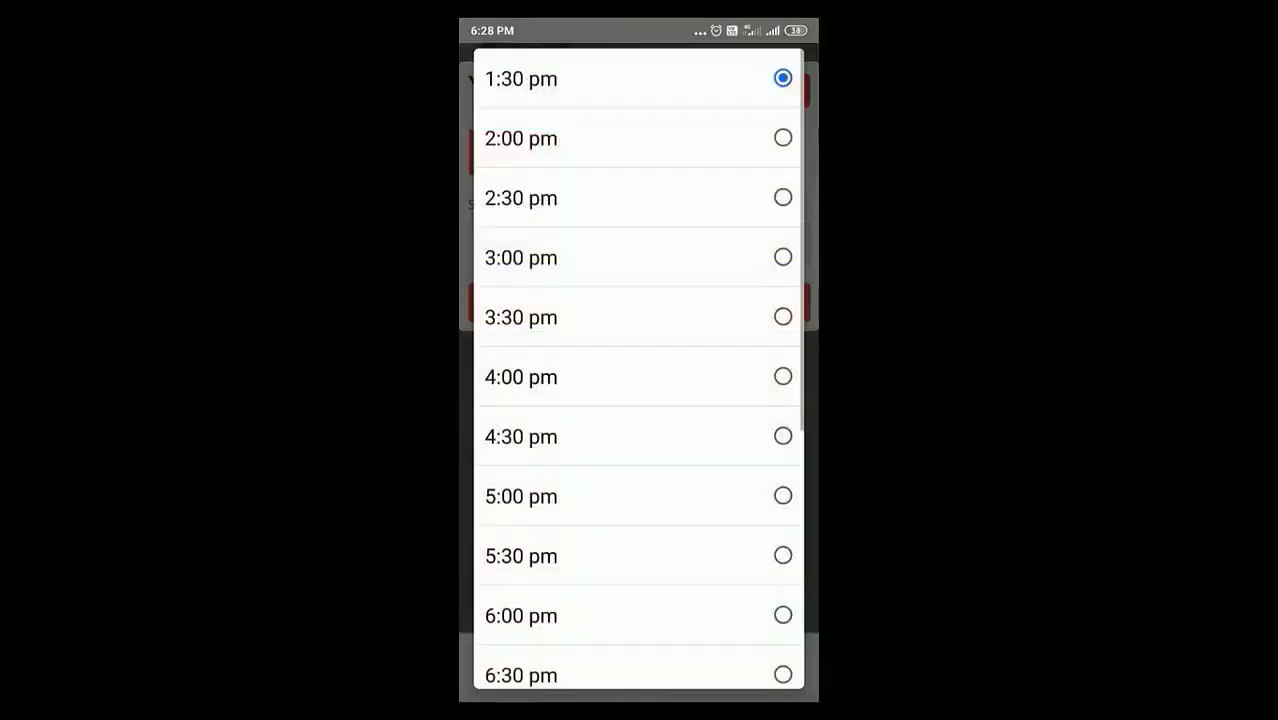
pyautogui.click(521, 78)
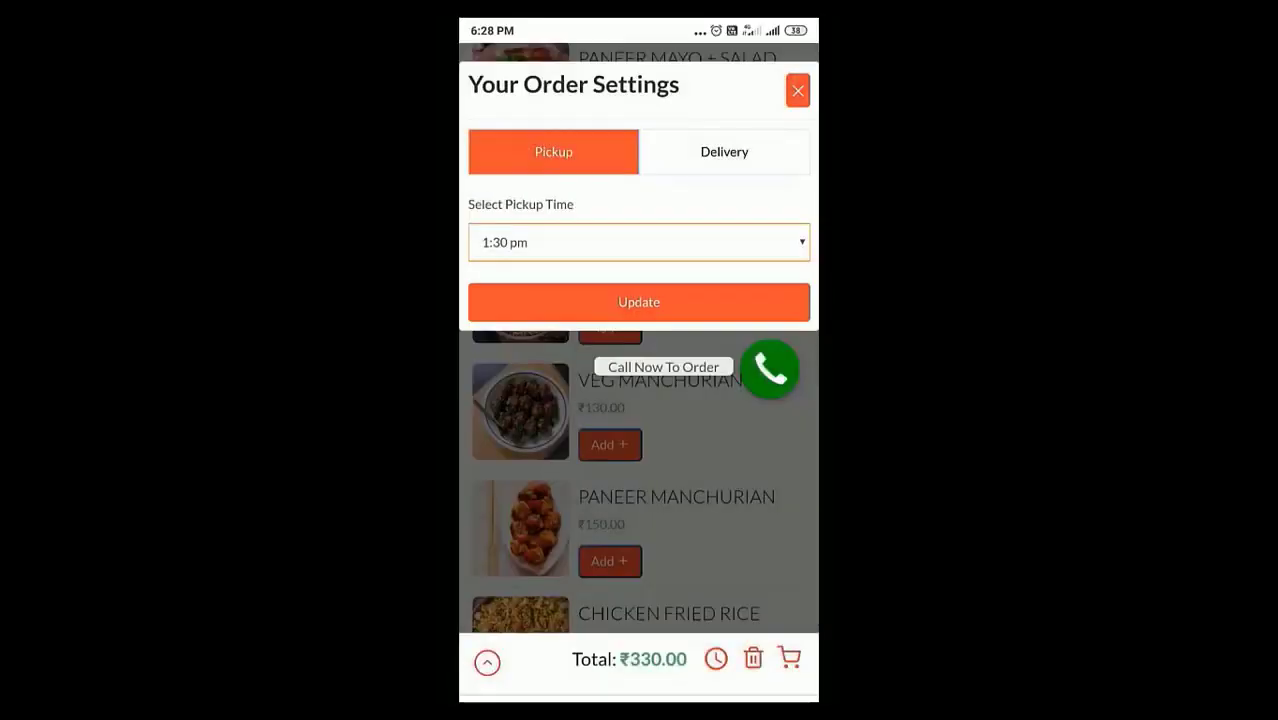
pyautogui.click(639, 302)
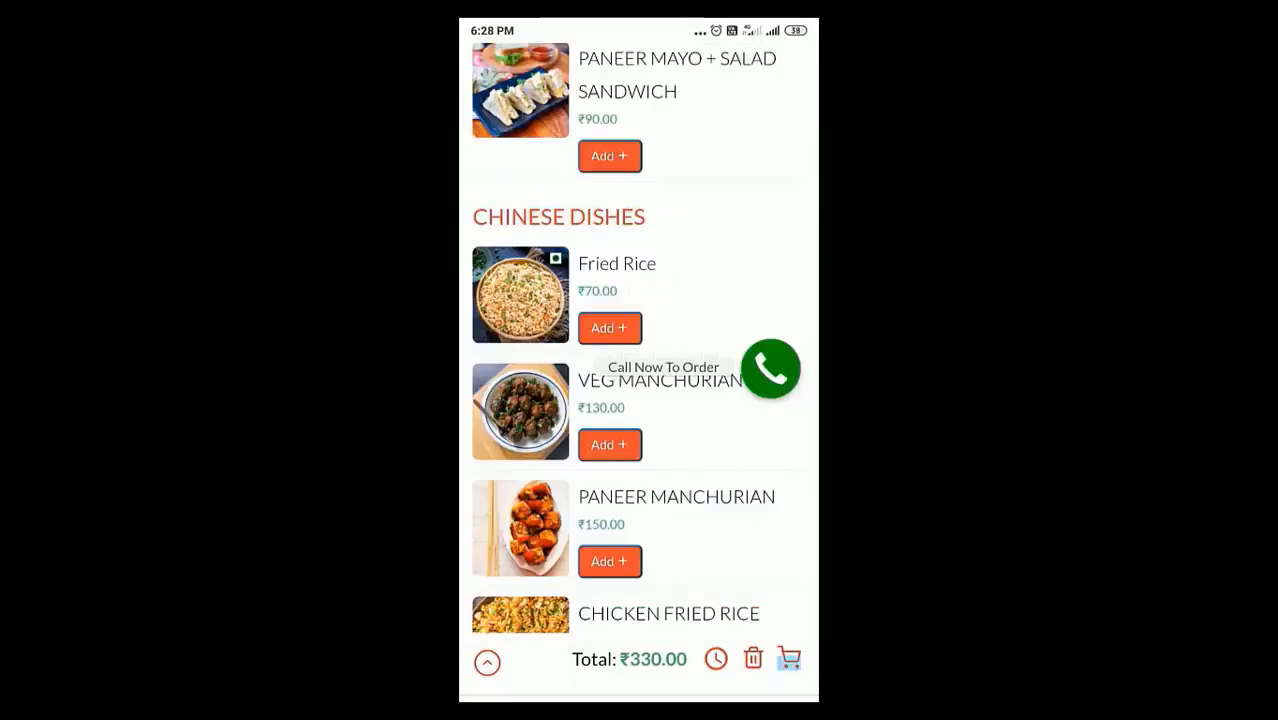
# Scroll the checkout through billing details, Your Order and Cash on delivery to the terms checkbox
pyautogui.scroll(1, 639, 360)
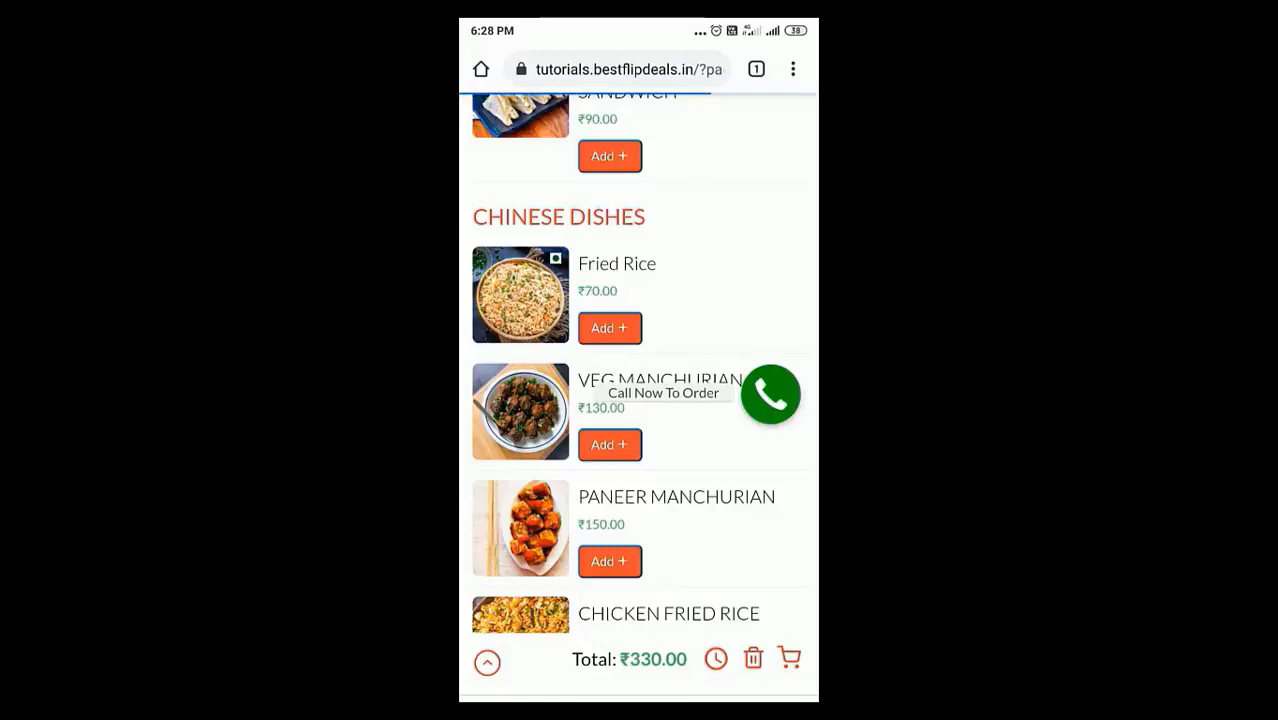
pyautogui.scroll(-5, 639, 400)
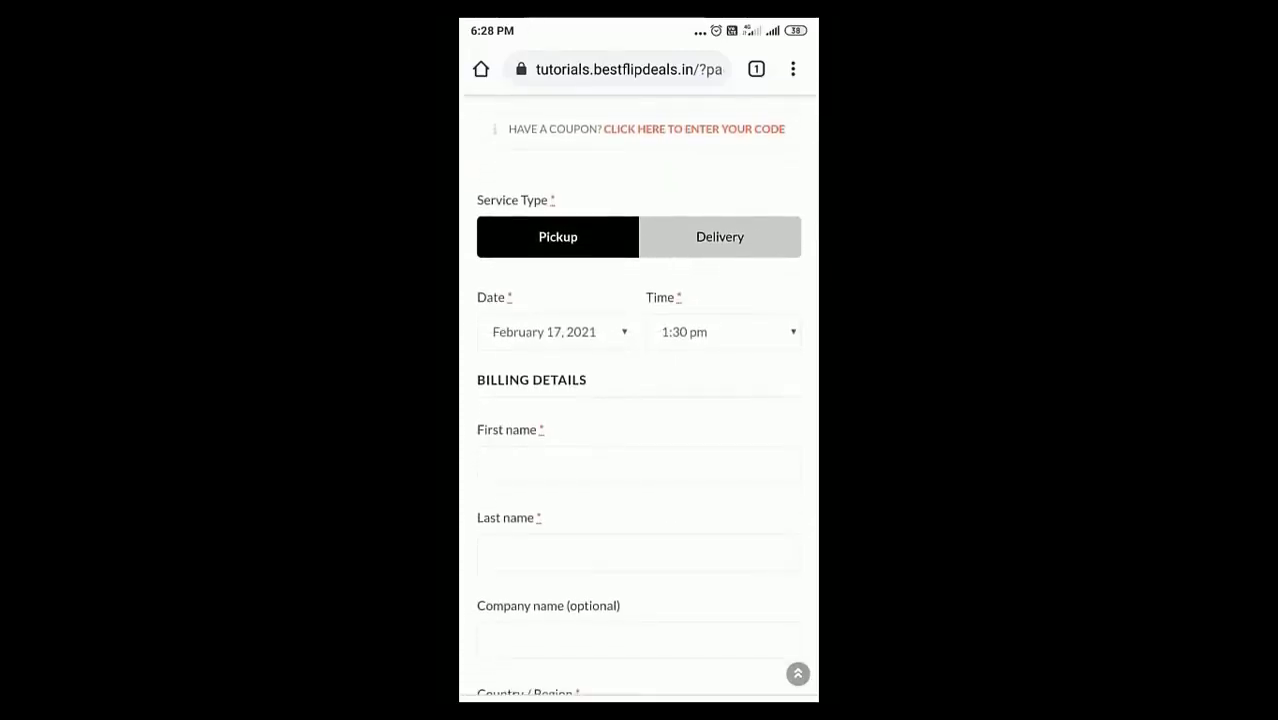
pyautogui.scroll(-5, 639, 400)
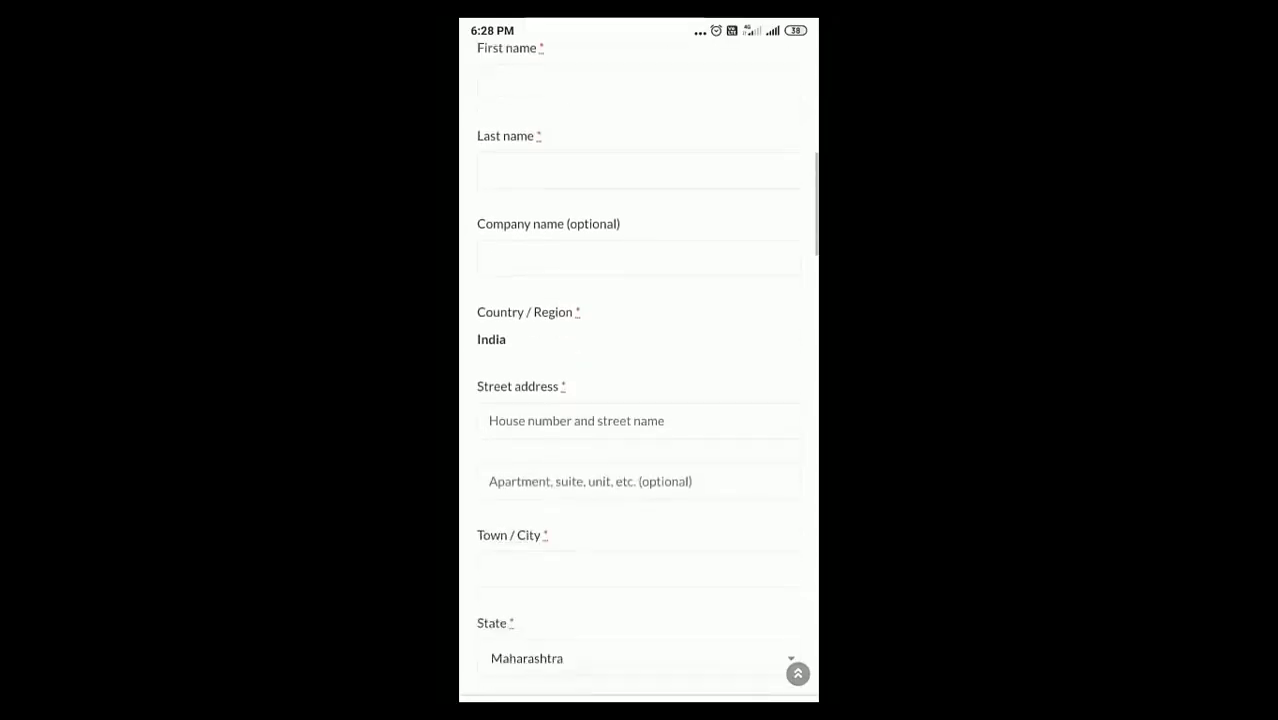
pyautogui.scroll(-9, 639, 400)
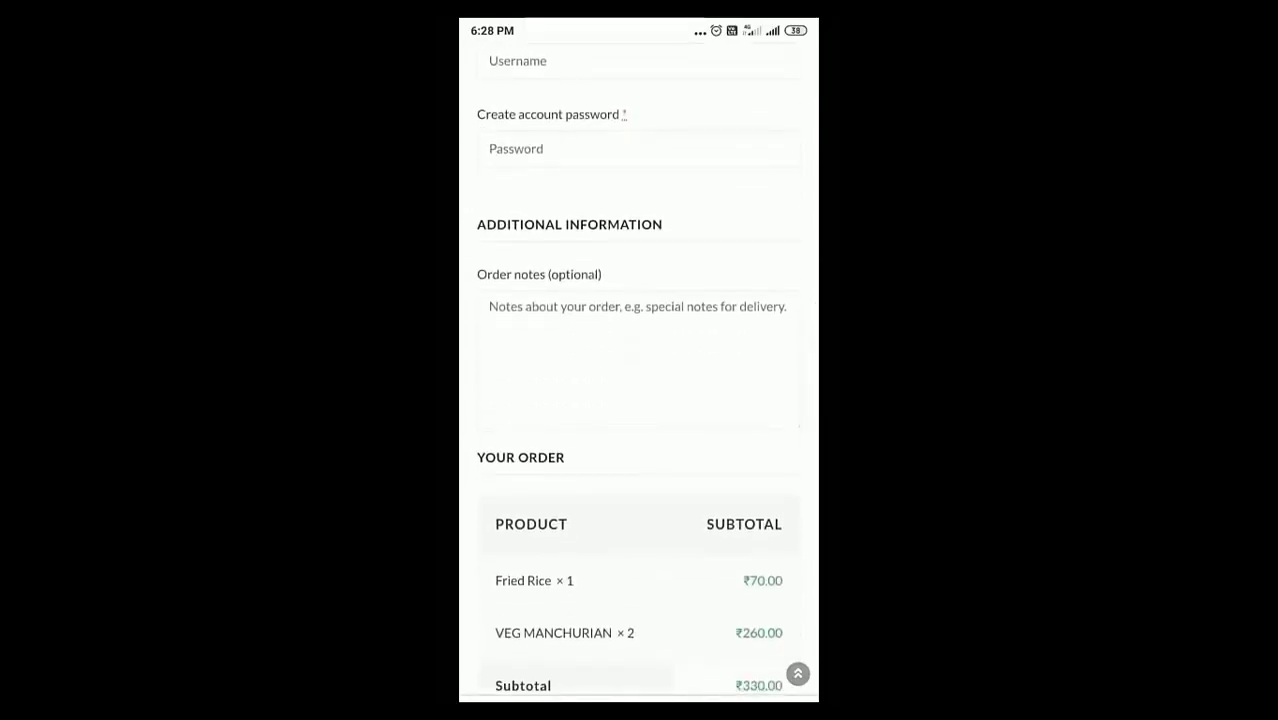
pyautogui.scroll(-5, 639, 400)
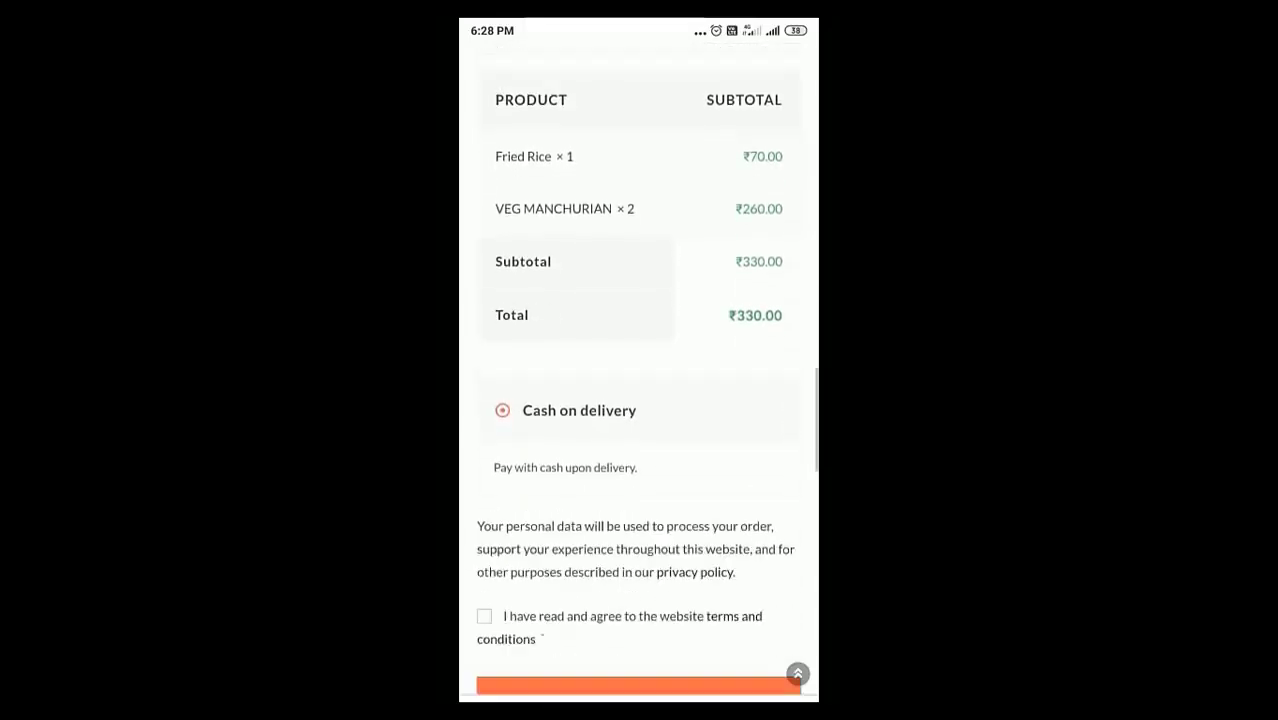
pyautogui.scroll(-3, 639, 400)
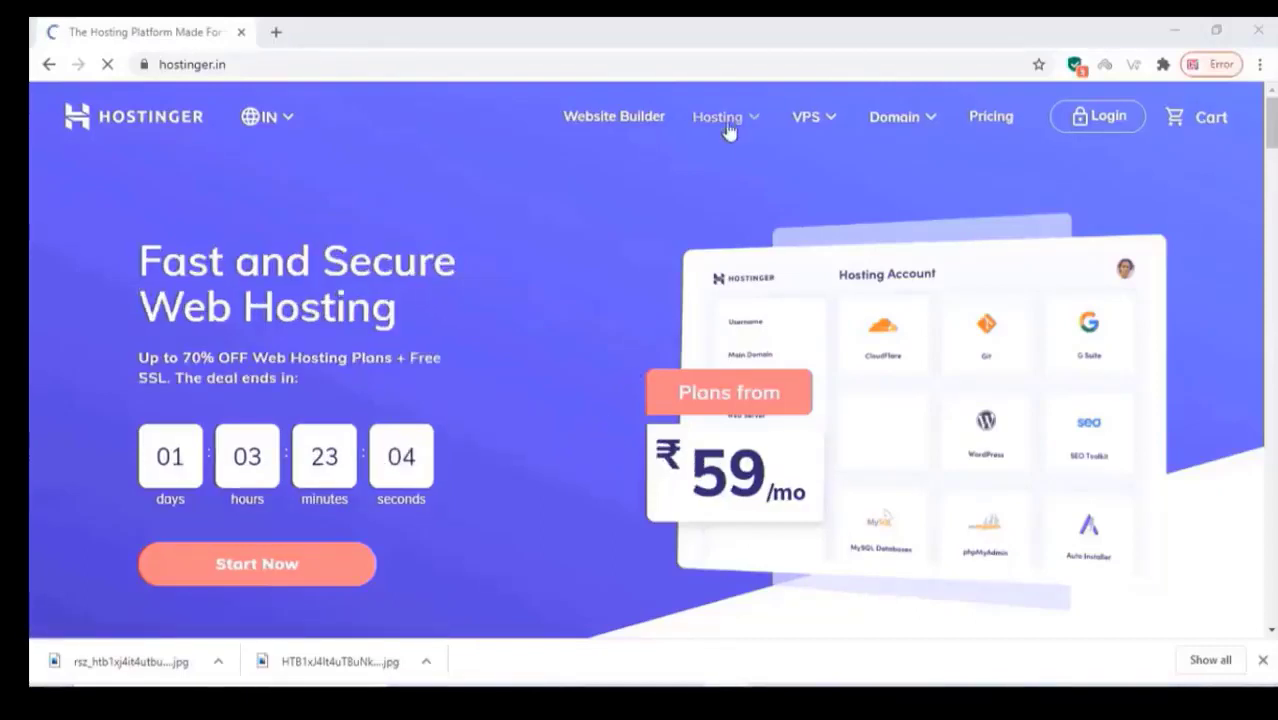
# Search mydemoshop123.com in the Domain Checker and add the available ₹602 domain to the cart
pyautogui.moveTo(880, 150)
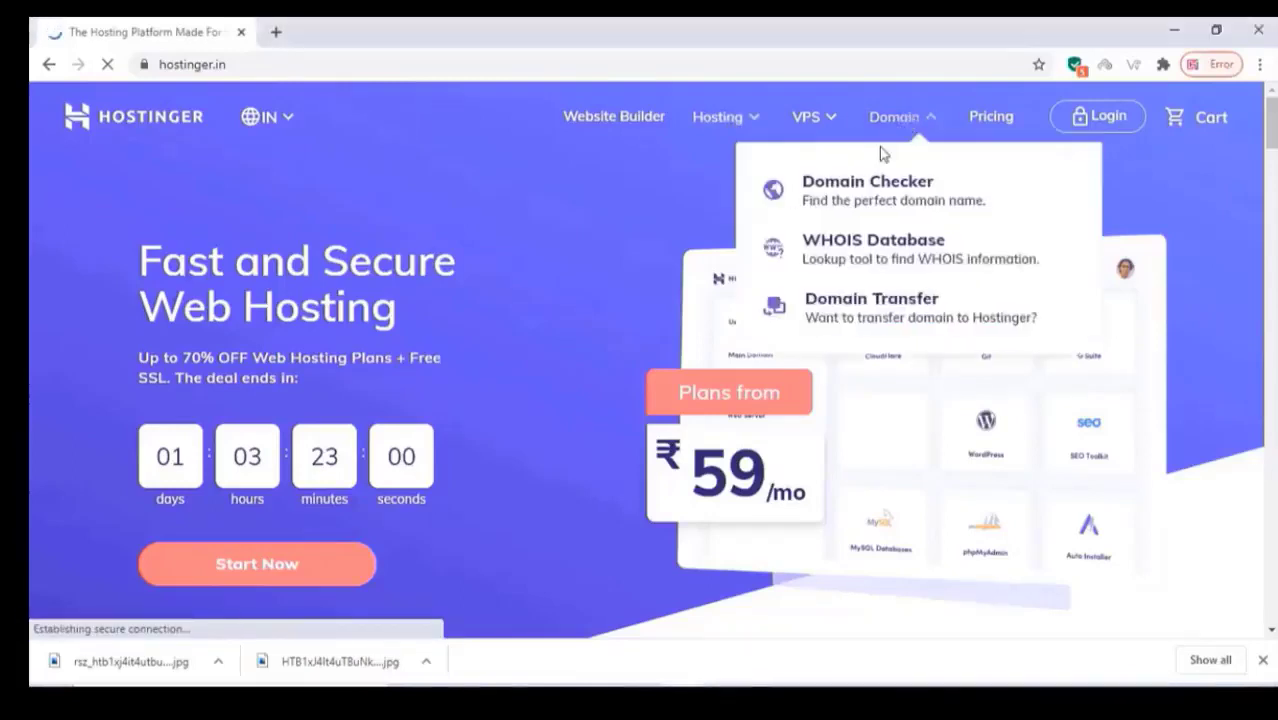
pyautogui.click(858, 197)
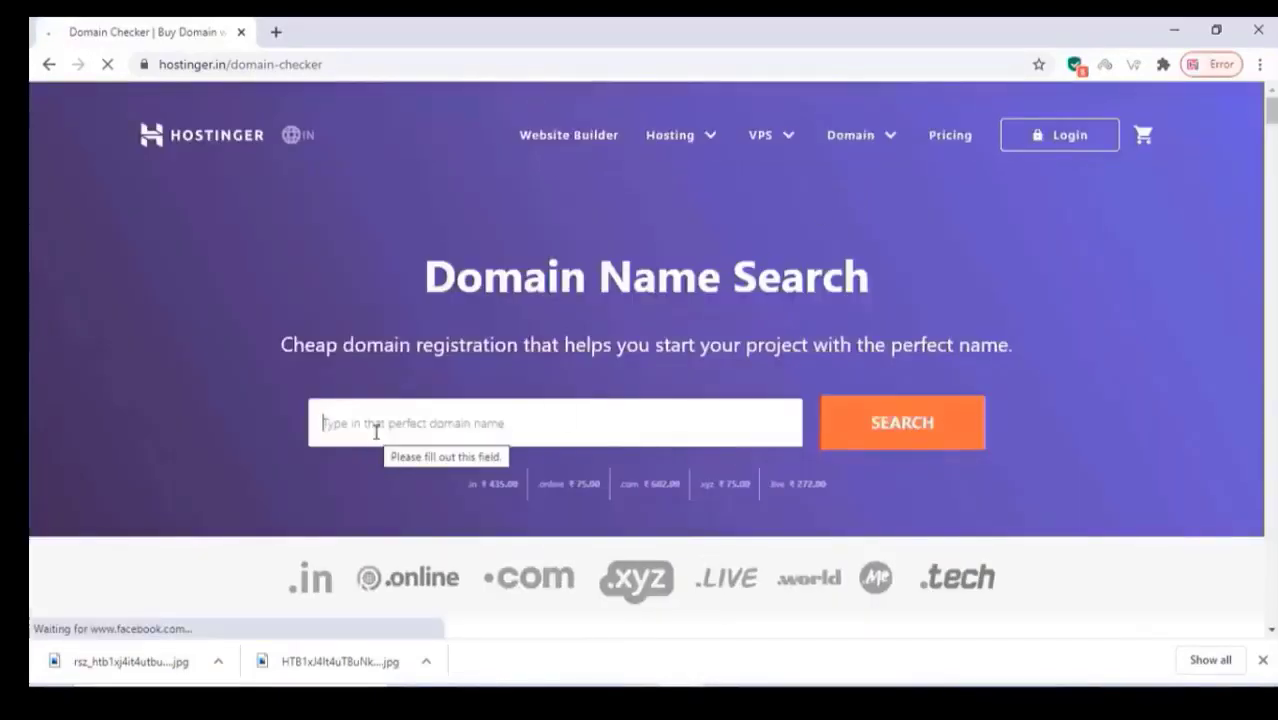
pyautogui.write('mydemoshop123.com')
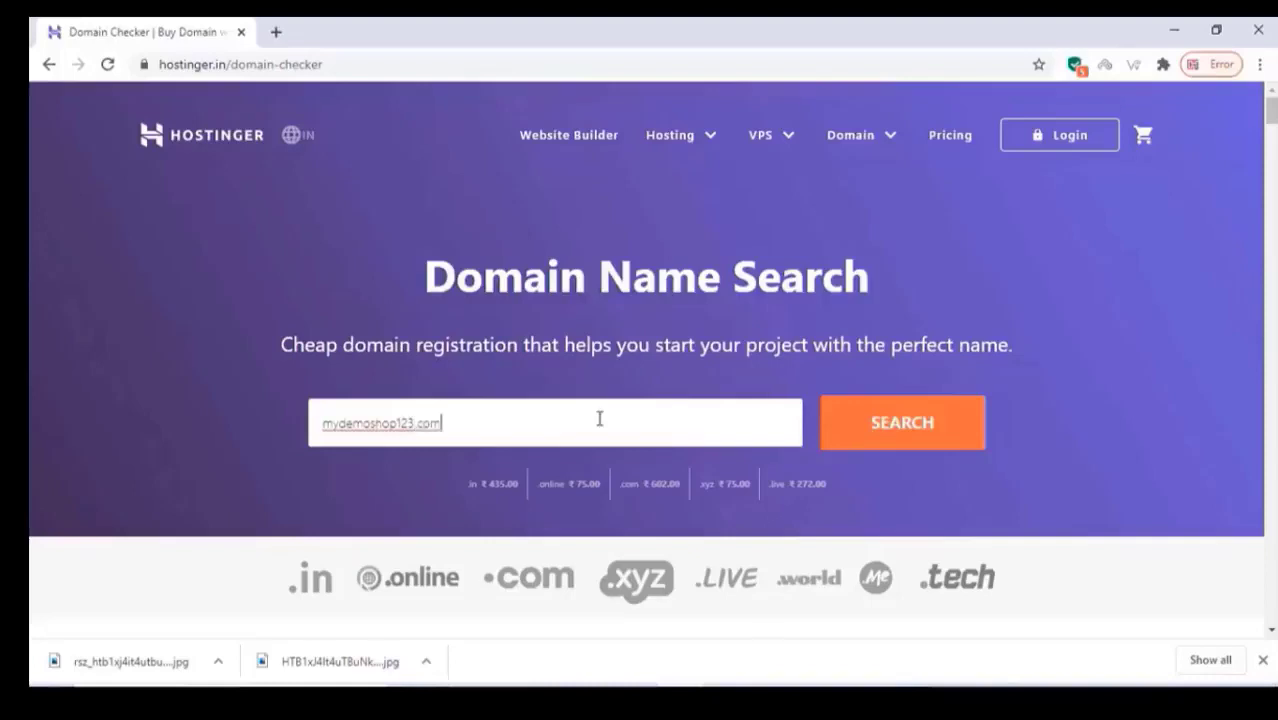
pyautogui.click(890, 430)
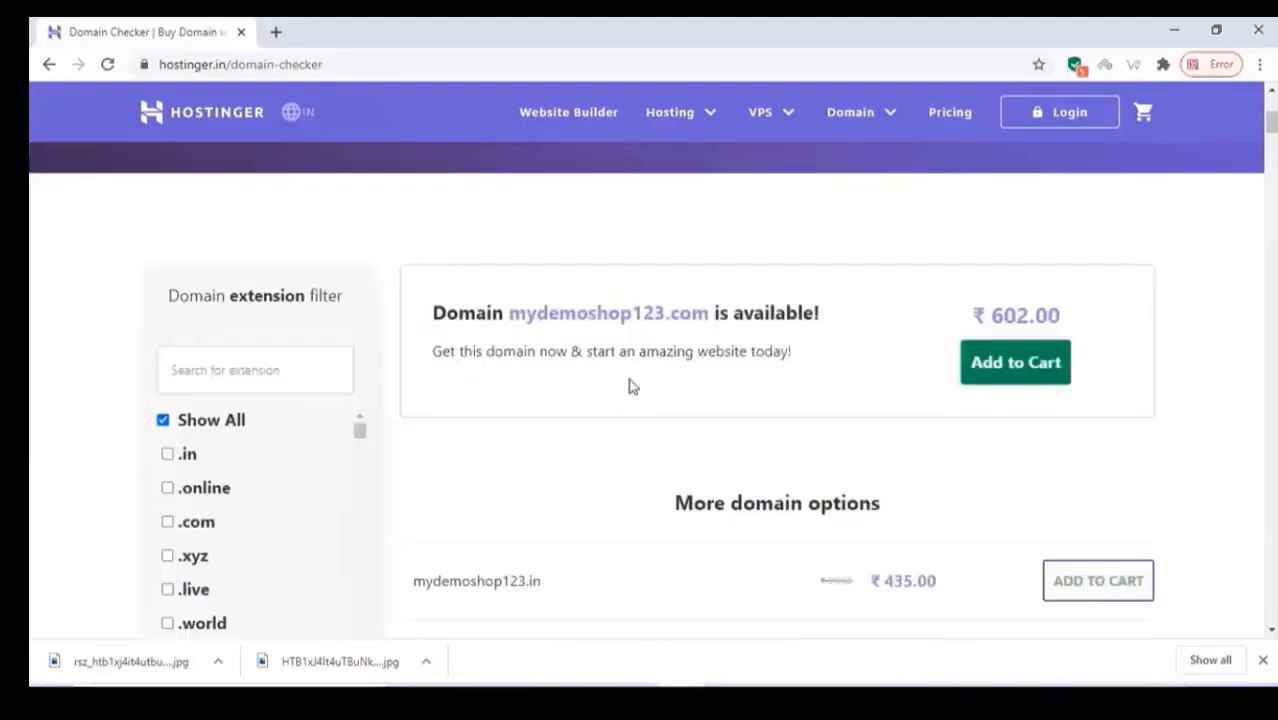
pyautogui.click(1001, 370)
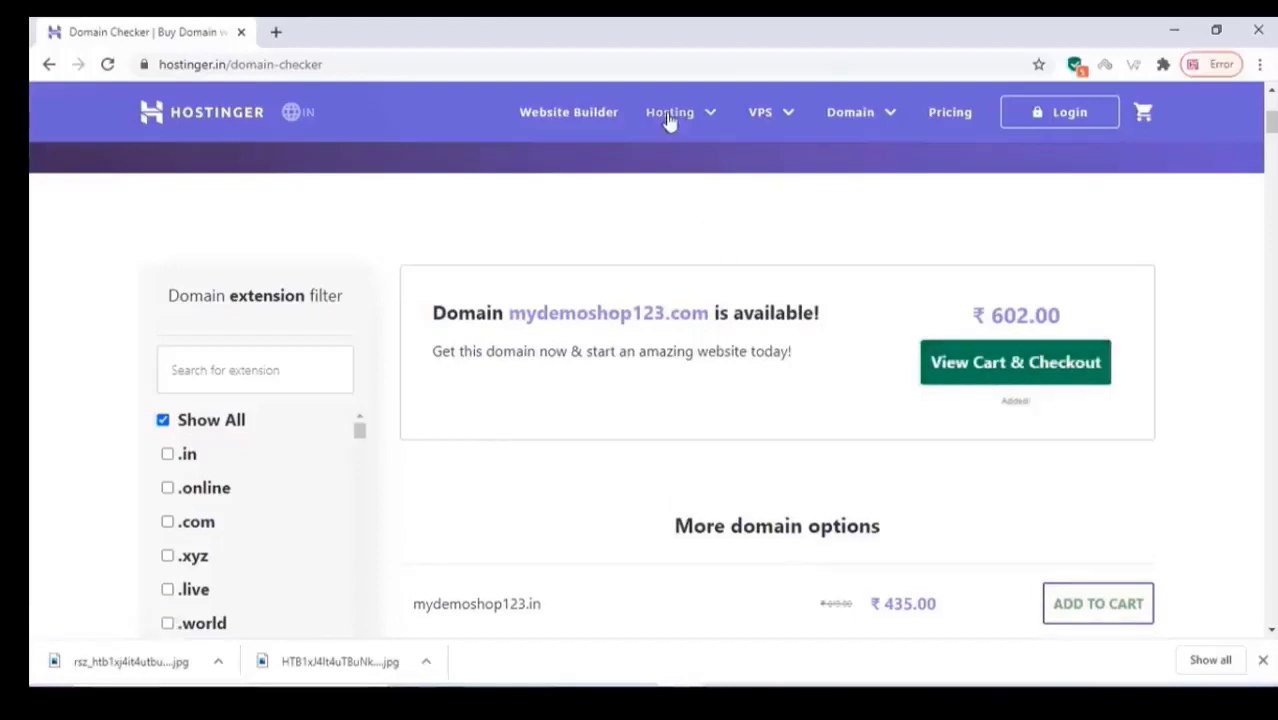
# From Shared Web Hosting plans, add the ₹59/mo Single Web Hosting plan to the cart
pyautogui.moveTo(666, 120)
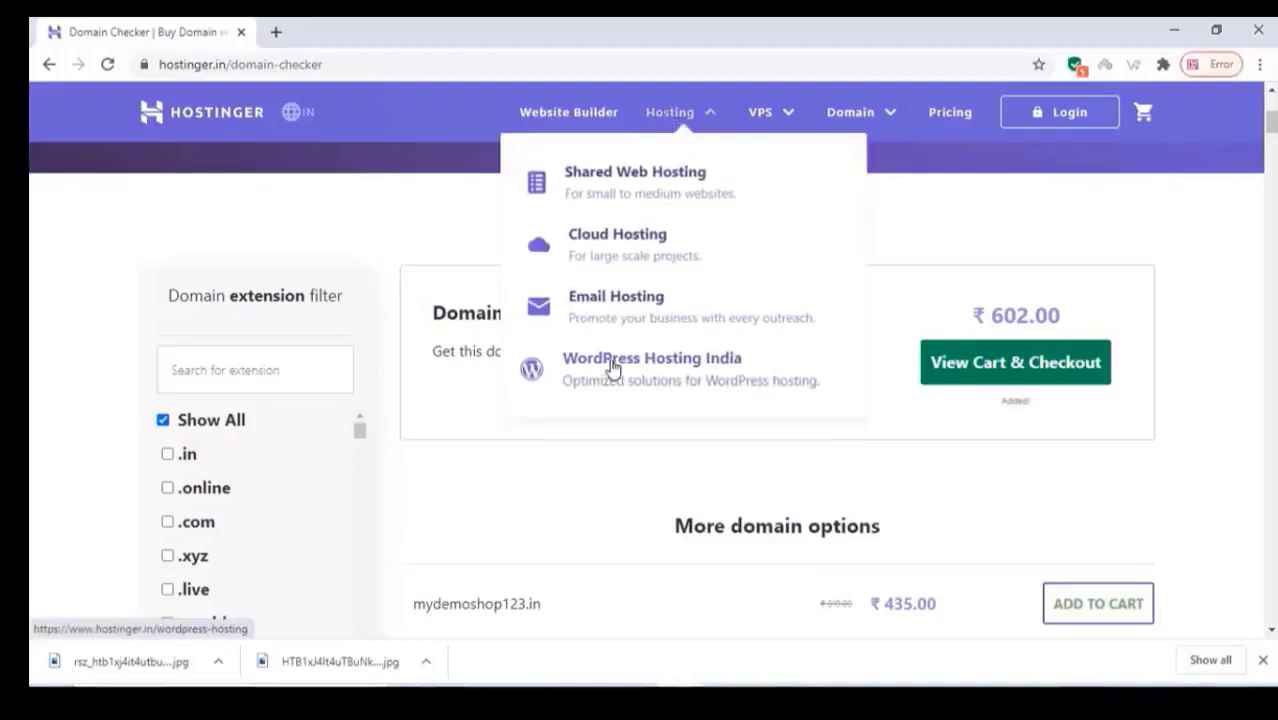
pyautogui.click(617, 180)
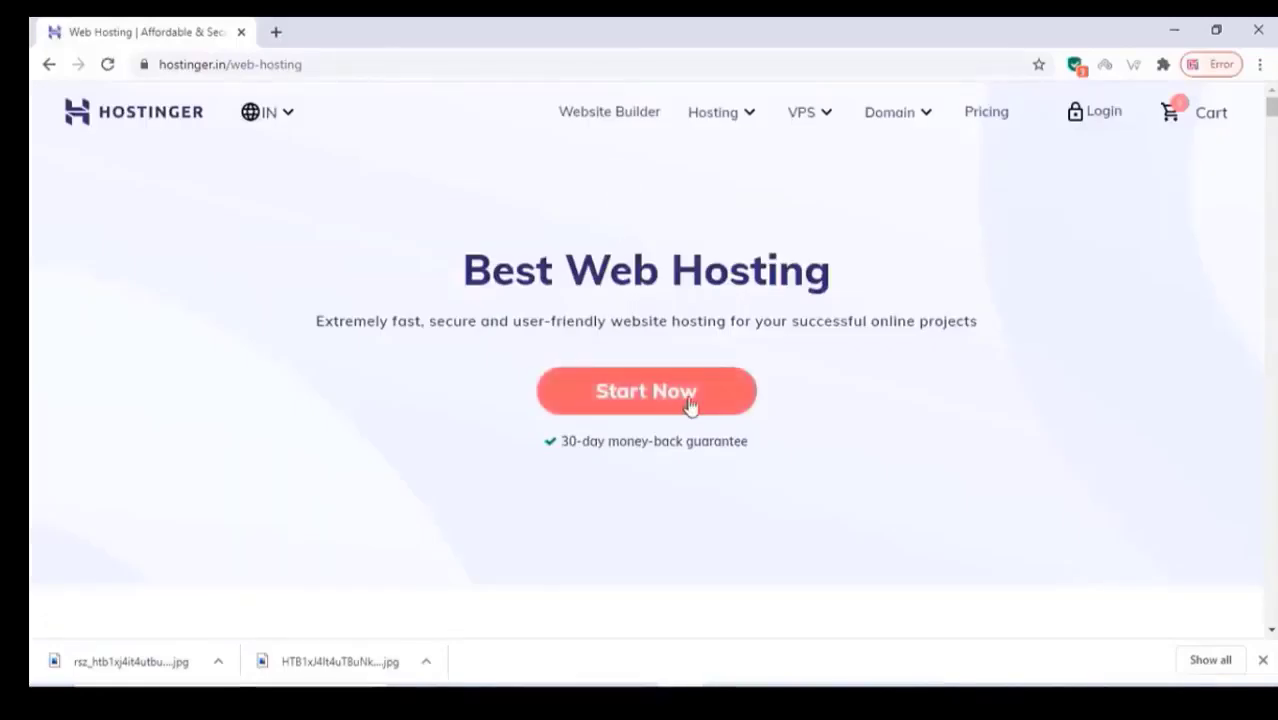
pyautogui.click(682, 404)
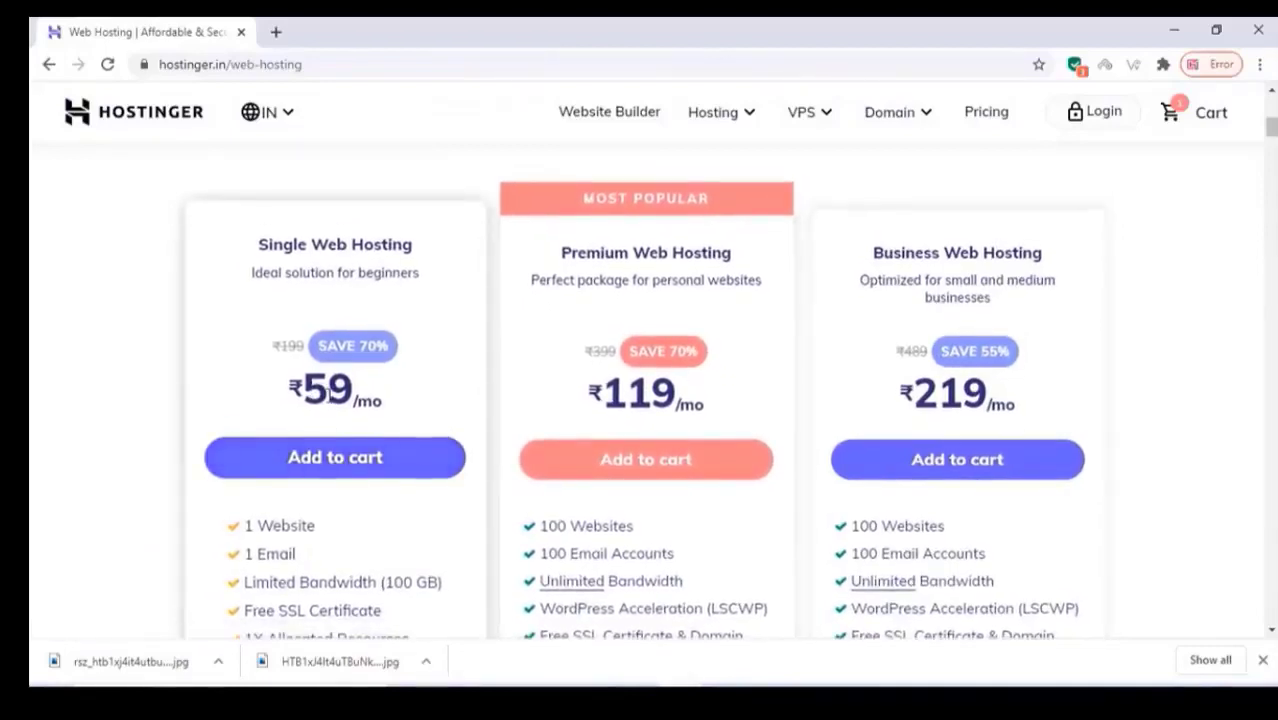
pyautogui.scroll(-1, 335, 402)
pyautogui.click(362, 373)
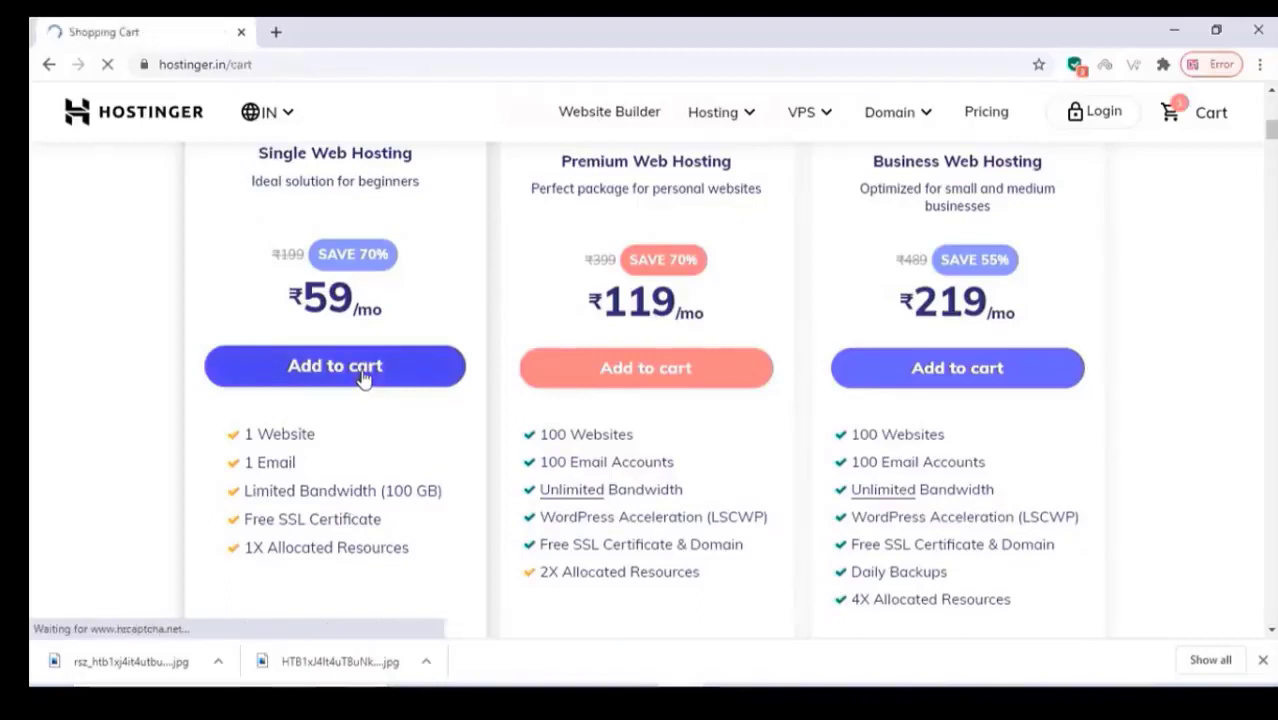
# Change the hosting term in the cart to 12 months, totalling ₹2,126
pyautogui.scroll(-1, 370, 375)
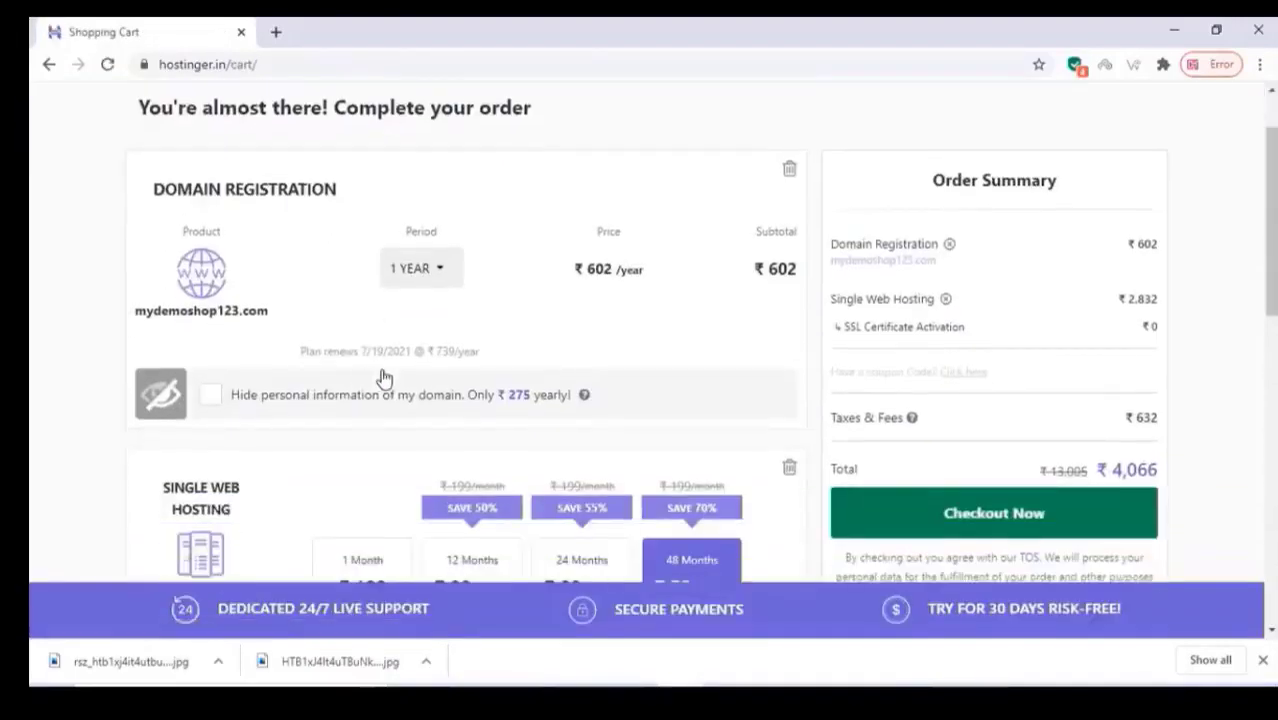
pyautogui.scroll(-3, 596, 342)
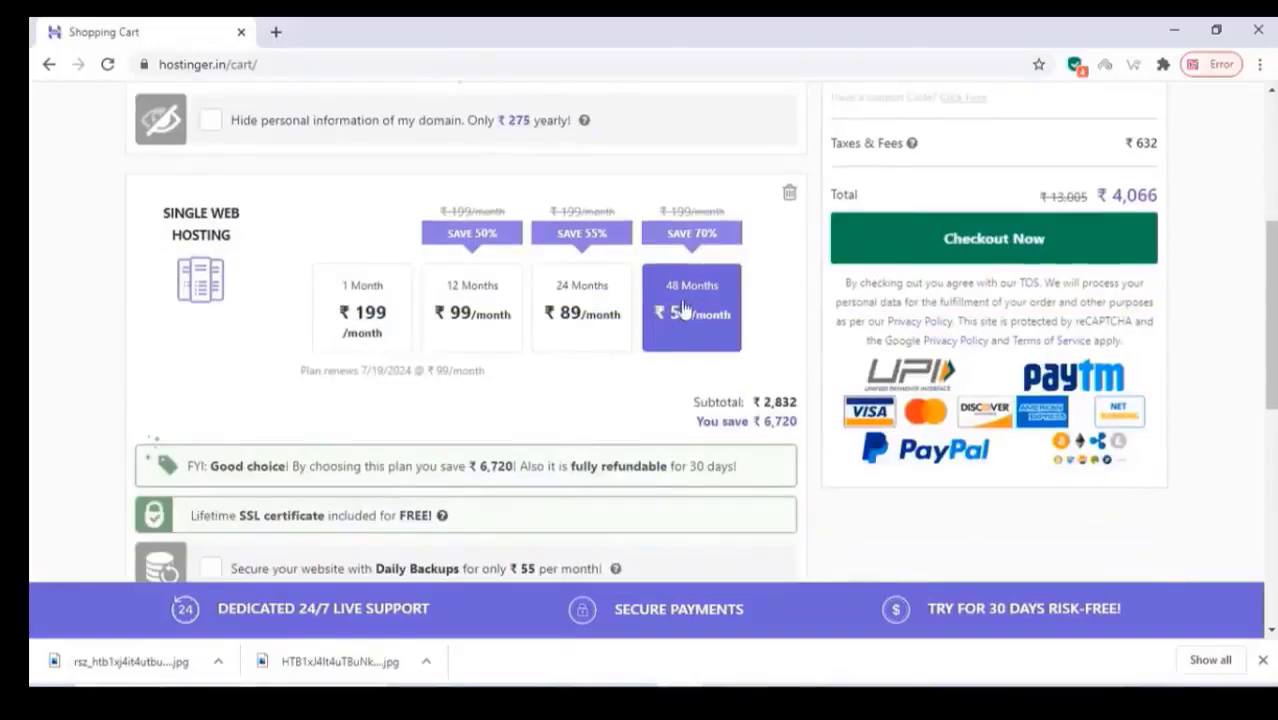
pyautogui.click(497, 322)
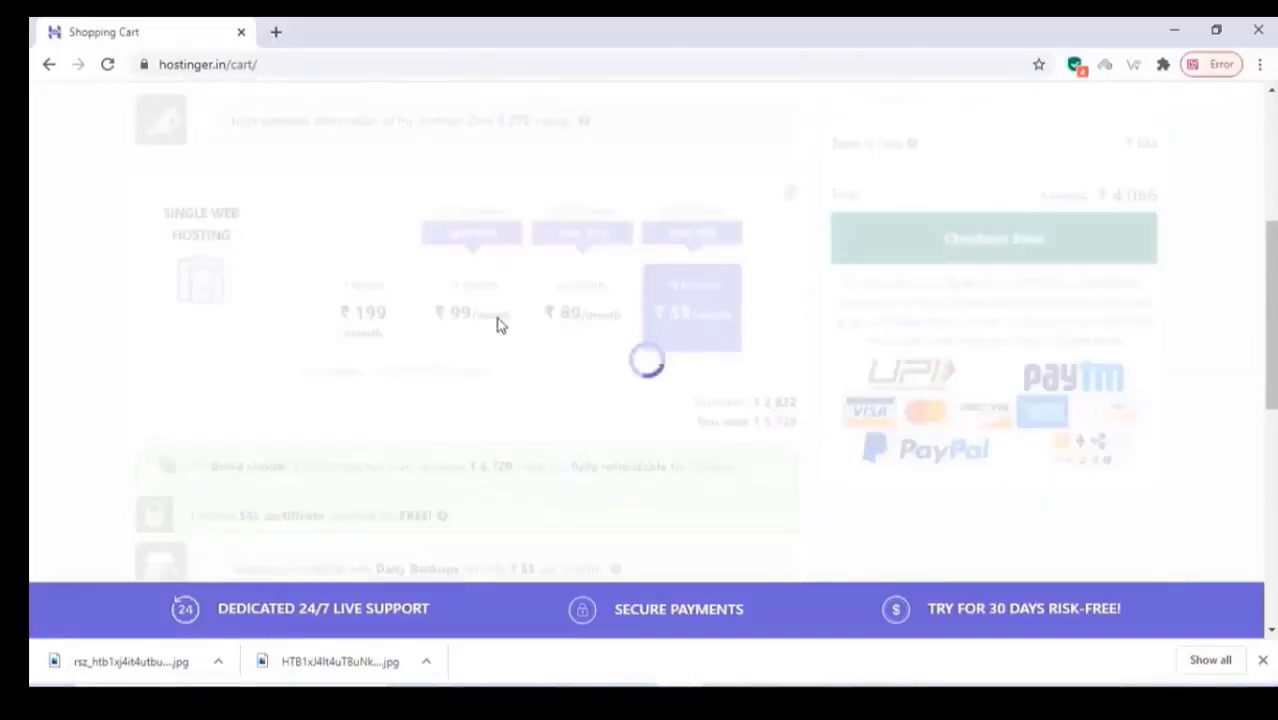
pyautogui.scroll(2, 1004, 248)
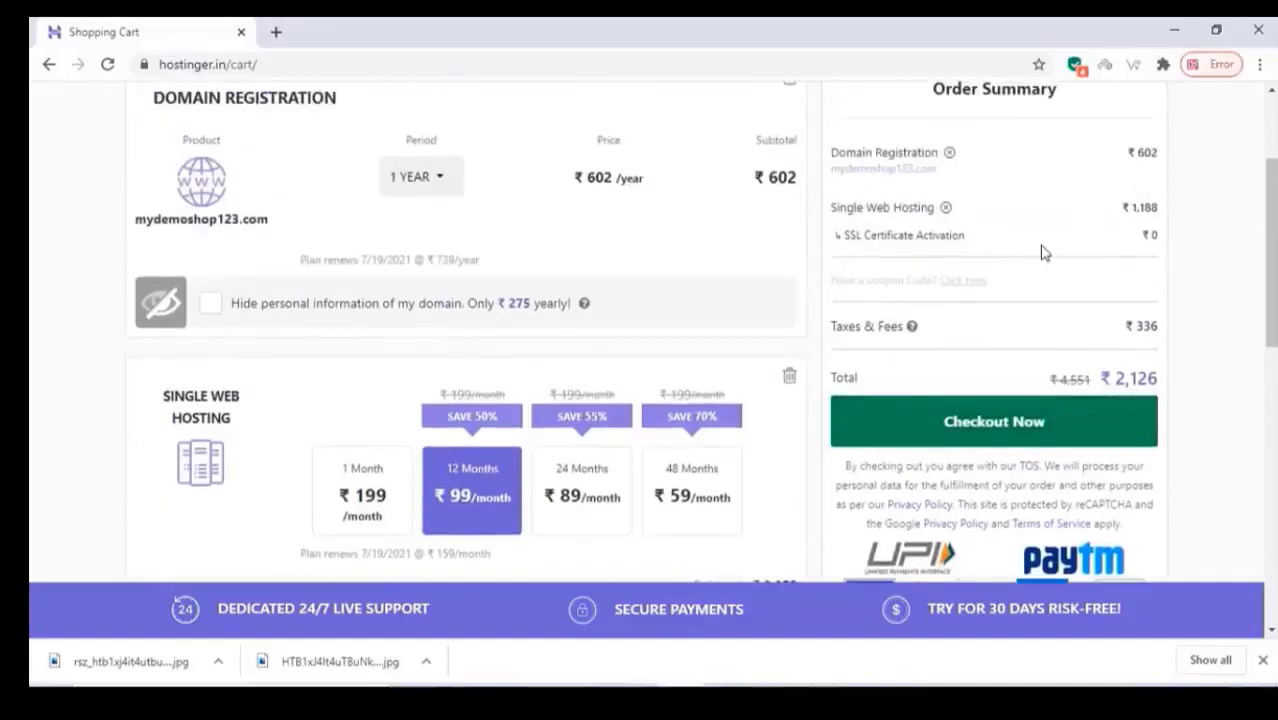
pyautogui.scroll(-2, 1044, 251)
# Check out, sign in with Google, and choose Net Banking as payment method
pyautogui.click(975, 242)
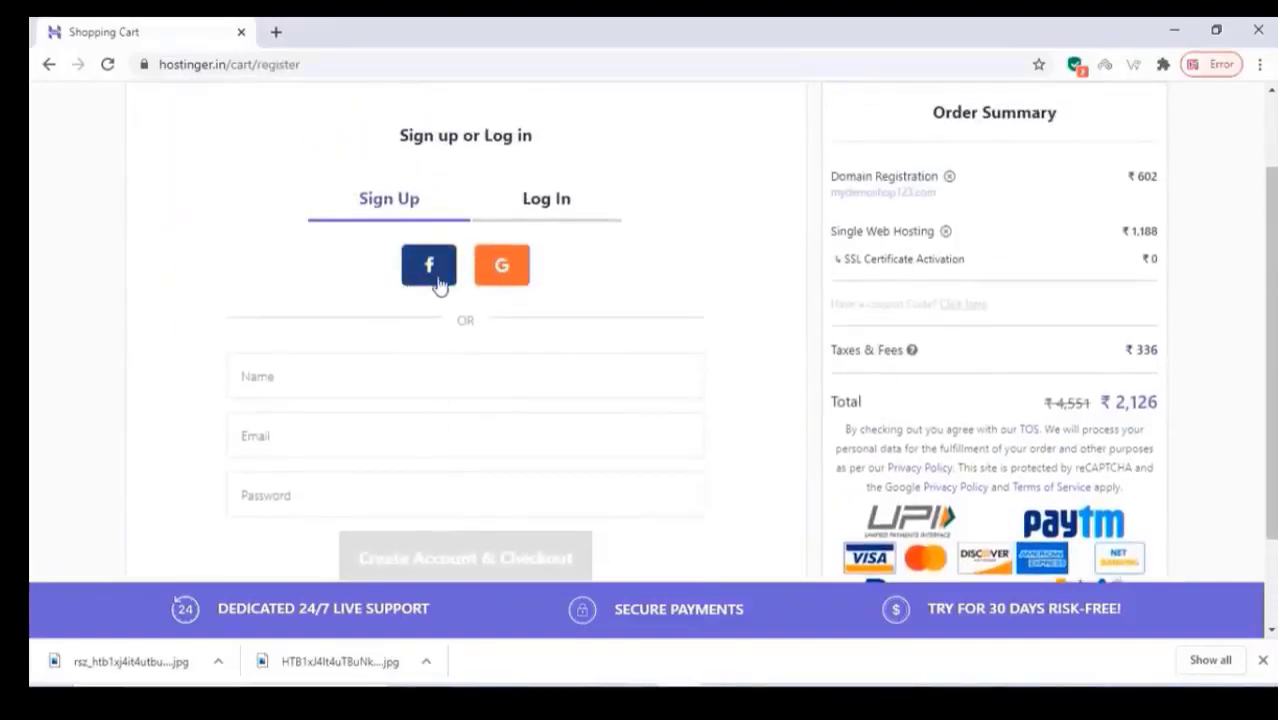
pyautogui.click(502, 270)
pyautogui.scroll(-1, 699, 371)
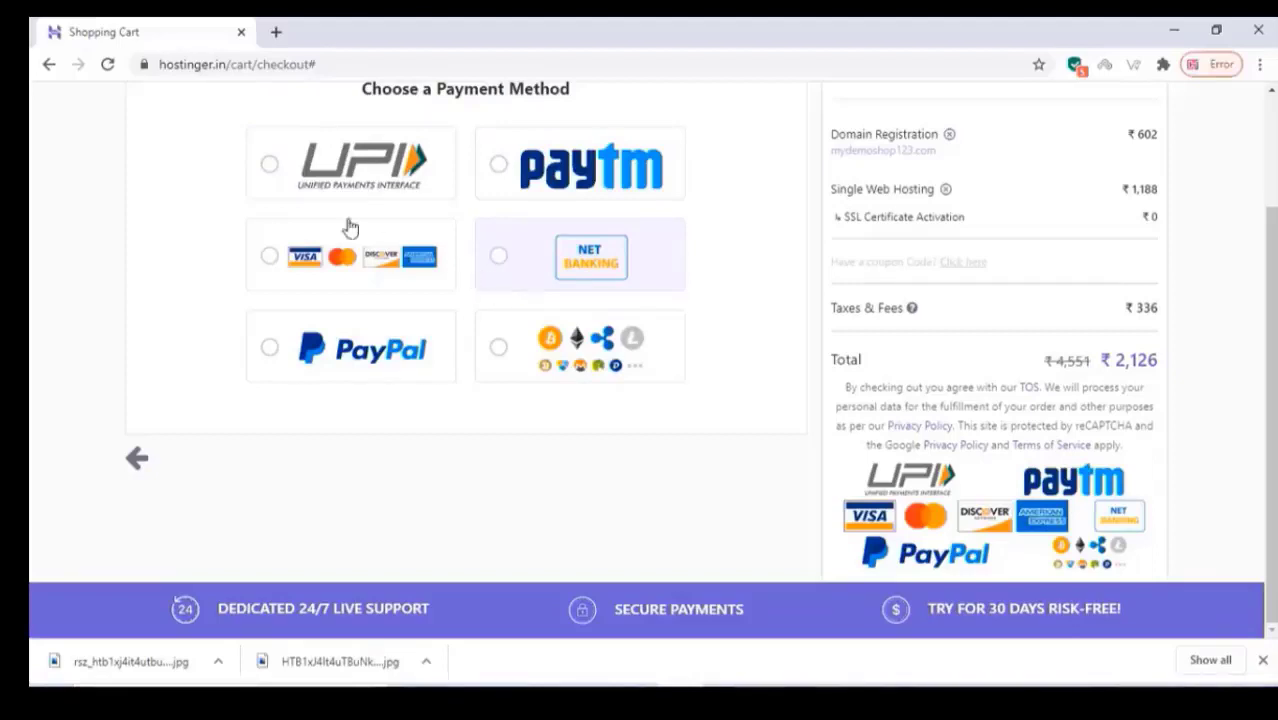
pyautogui.click(506, 268)
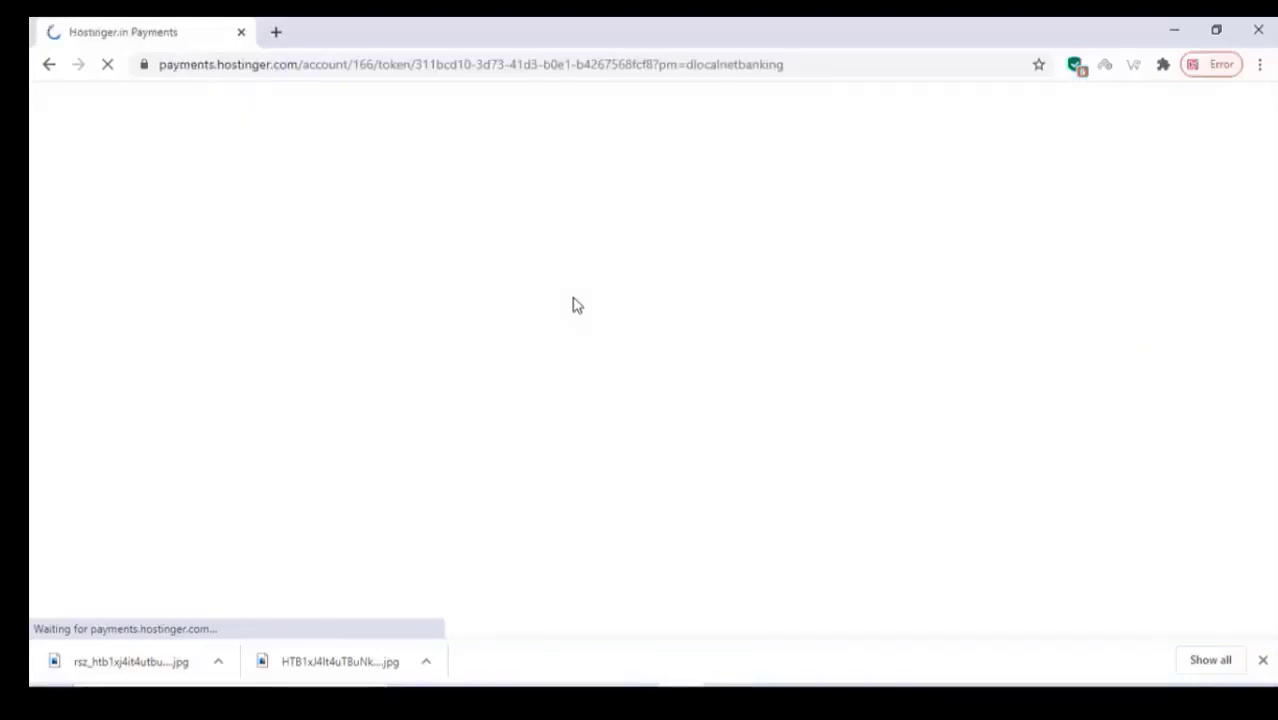
# Manage the bestflipdeals.in hosting plan and open Auto Installer from the Website section
pyautogui.scroll(-3, 573, 305)
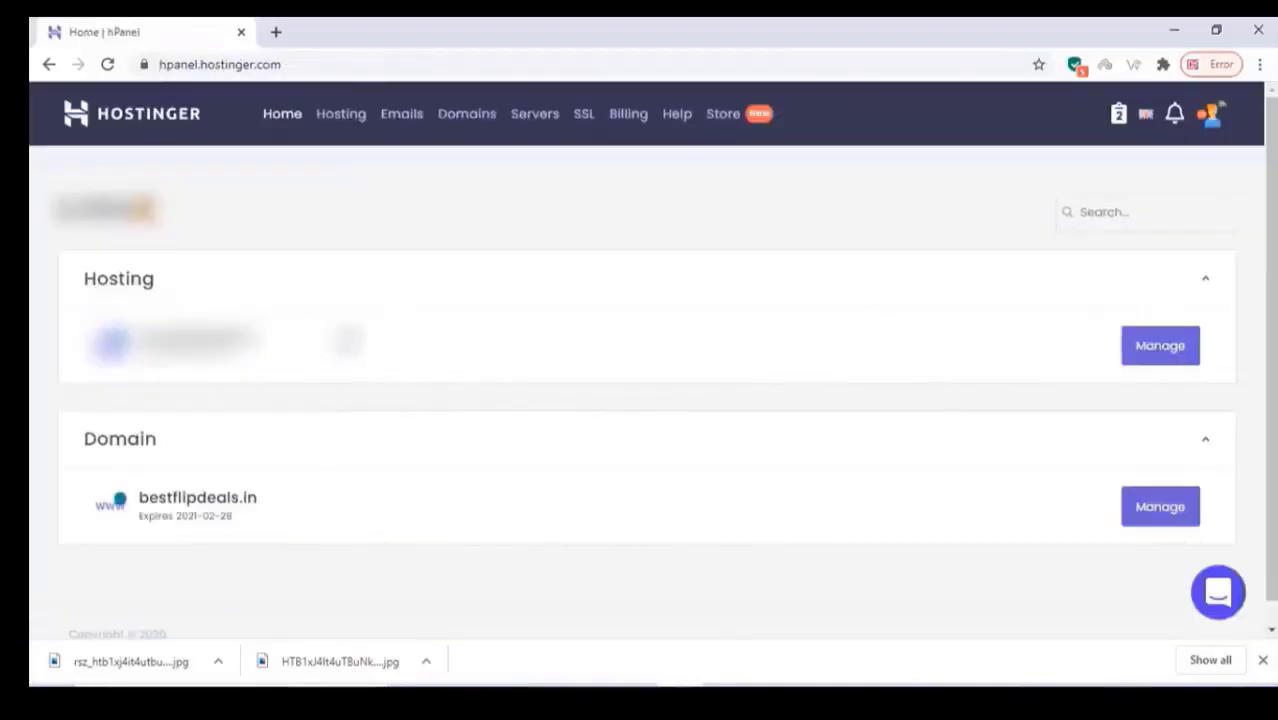
pyautogui.click(1158, 350)
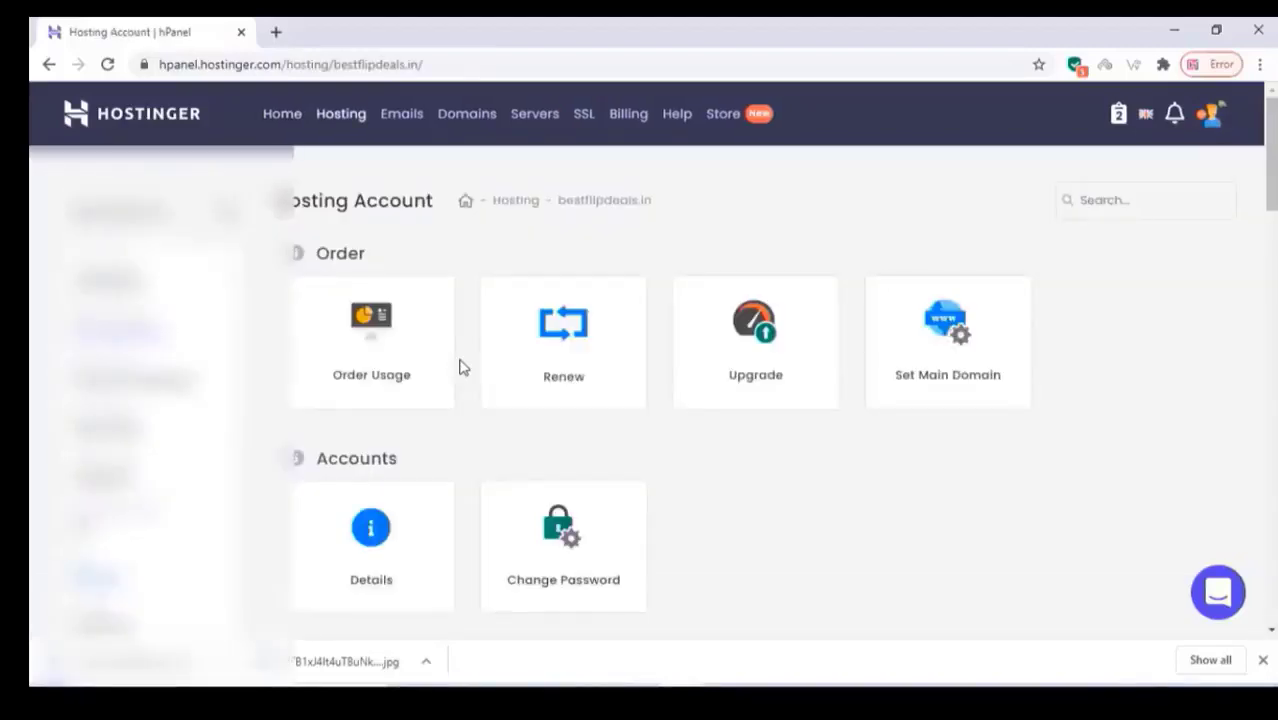
pyautogui.scroll(-3, 460, 368)
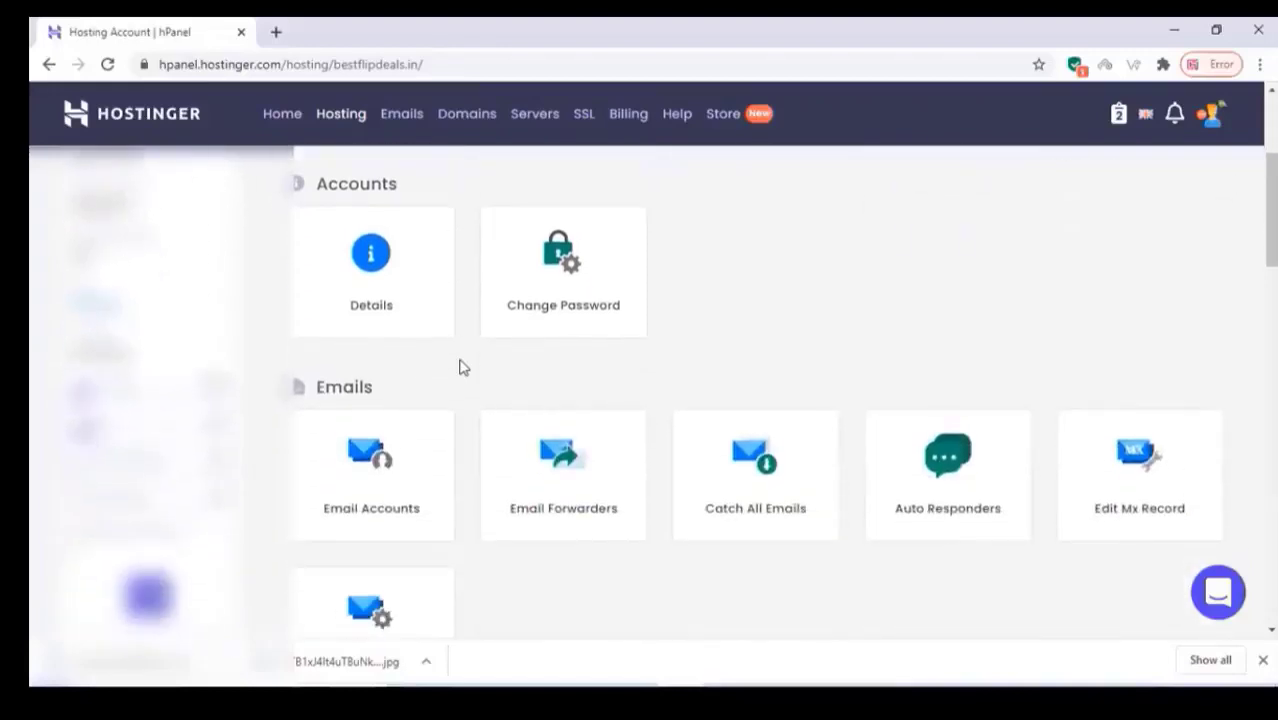
pyautogui.scroll(-3, 460, 368)
pyautogui.scroll(-5, 460, 368)
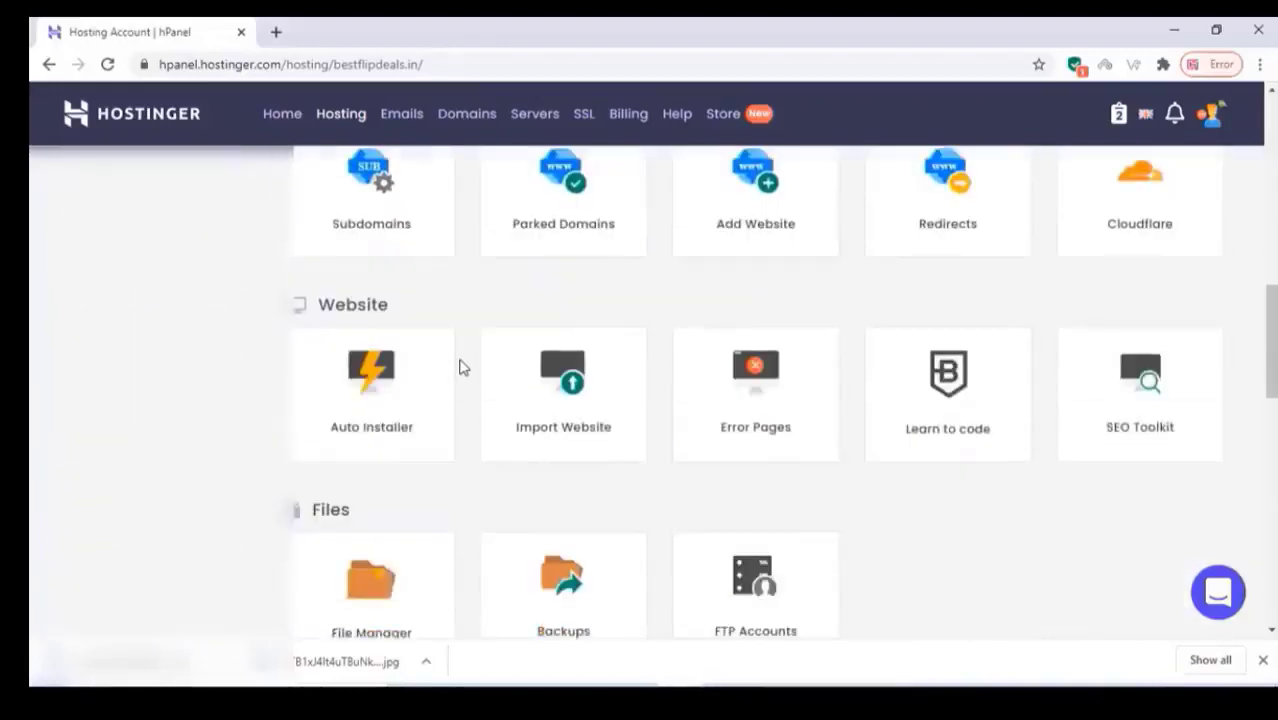
pyautogui.scroll(-3, 460, 368)
pyautogui.scroll(-6, 460, 368)
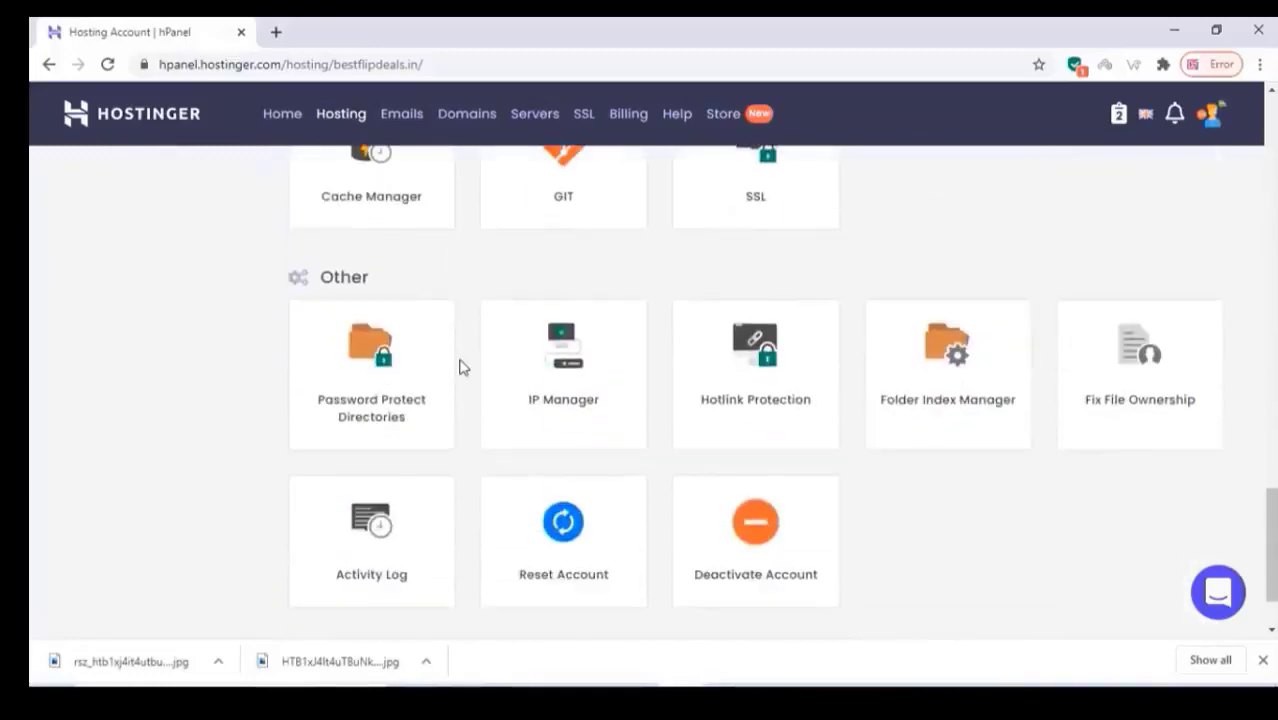
pyautogui.scroll(8, 460, 368)
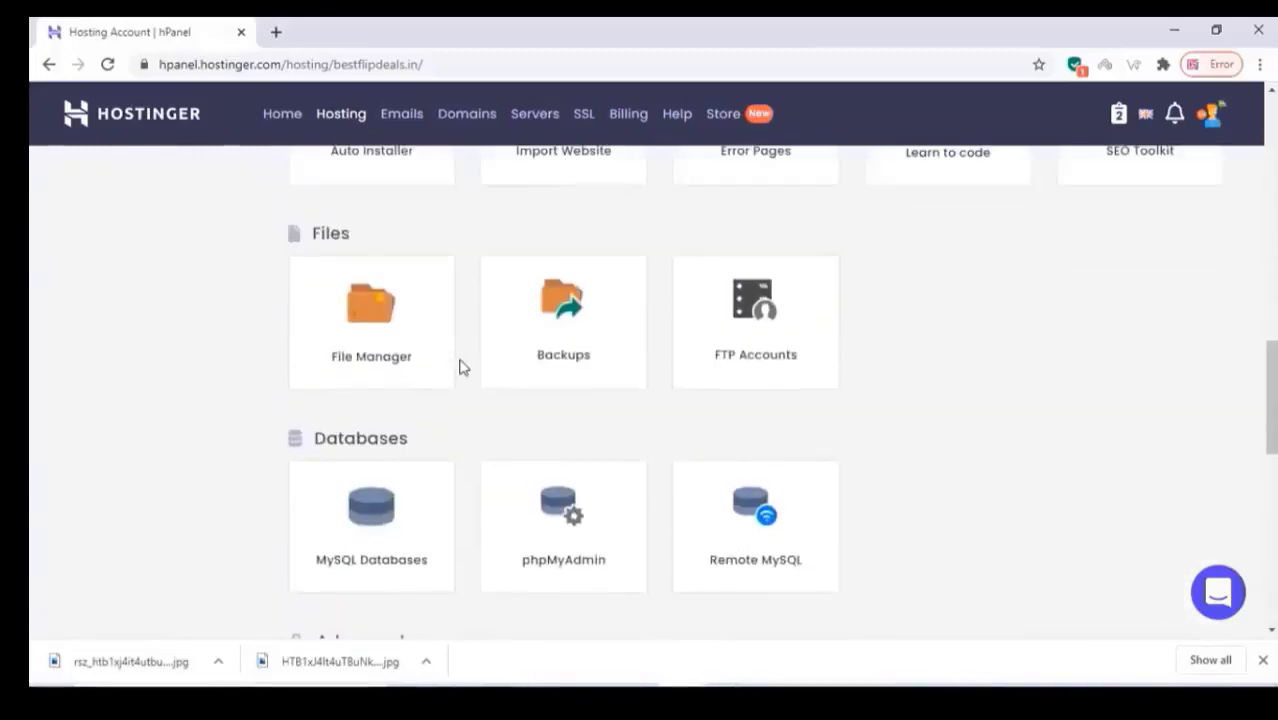
pyautogui.scroll(5, 460, 368)
pyautogui.scroll(-1, 390, 470)
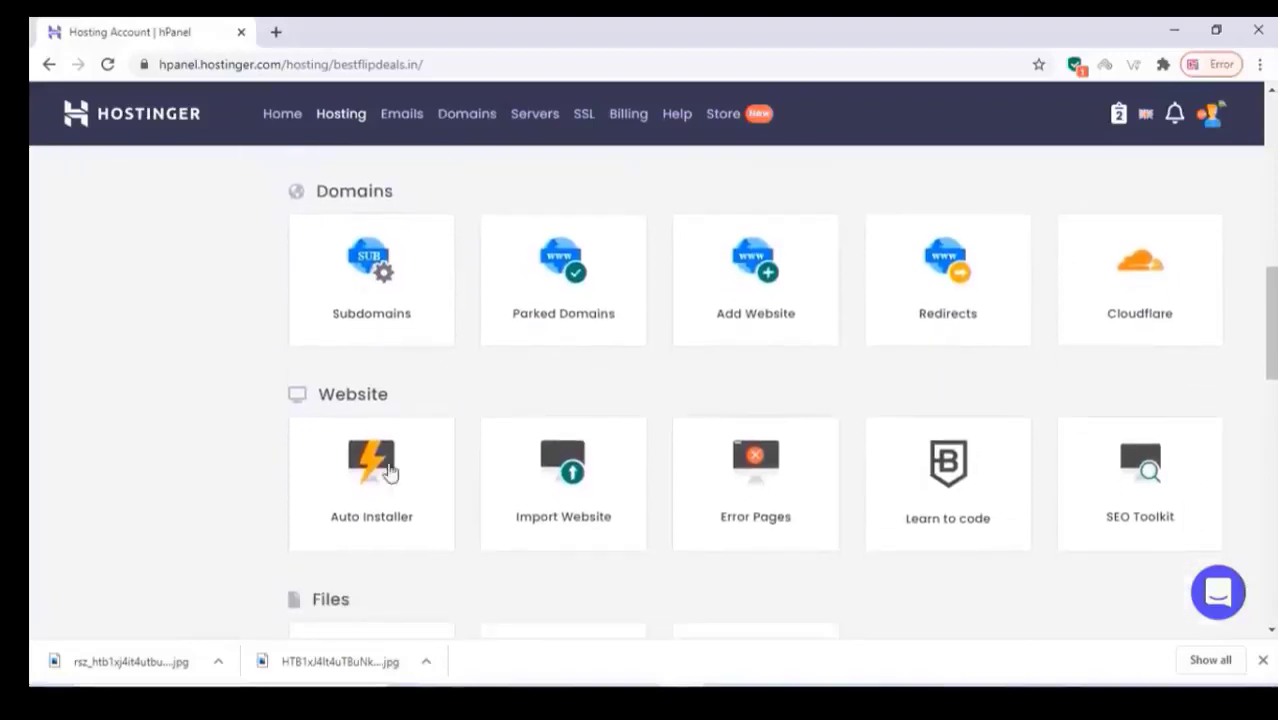
pyautogui.click(384, 487)
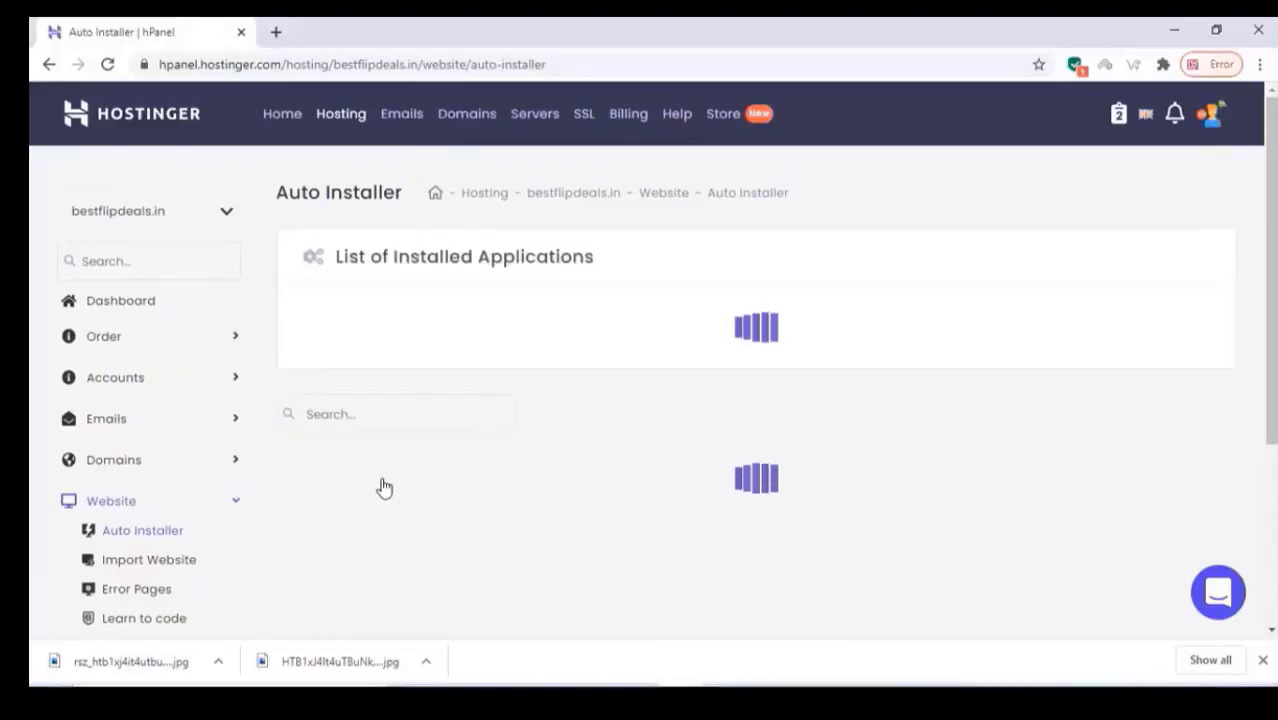
# Start the WordPress install, enter the admin username, and generate and copy the password
pyautogui.scroll(-3, 382, 470)
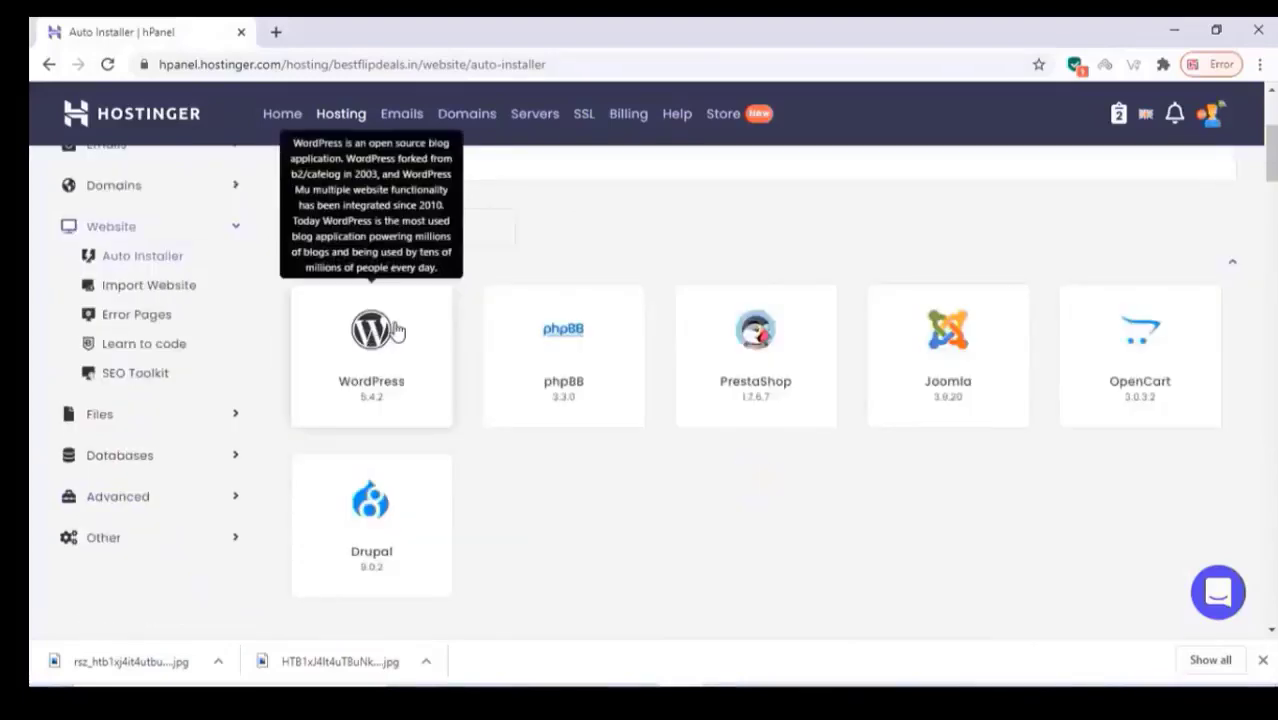
pyautogui.click(372, 338)
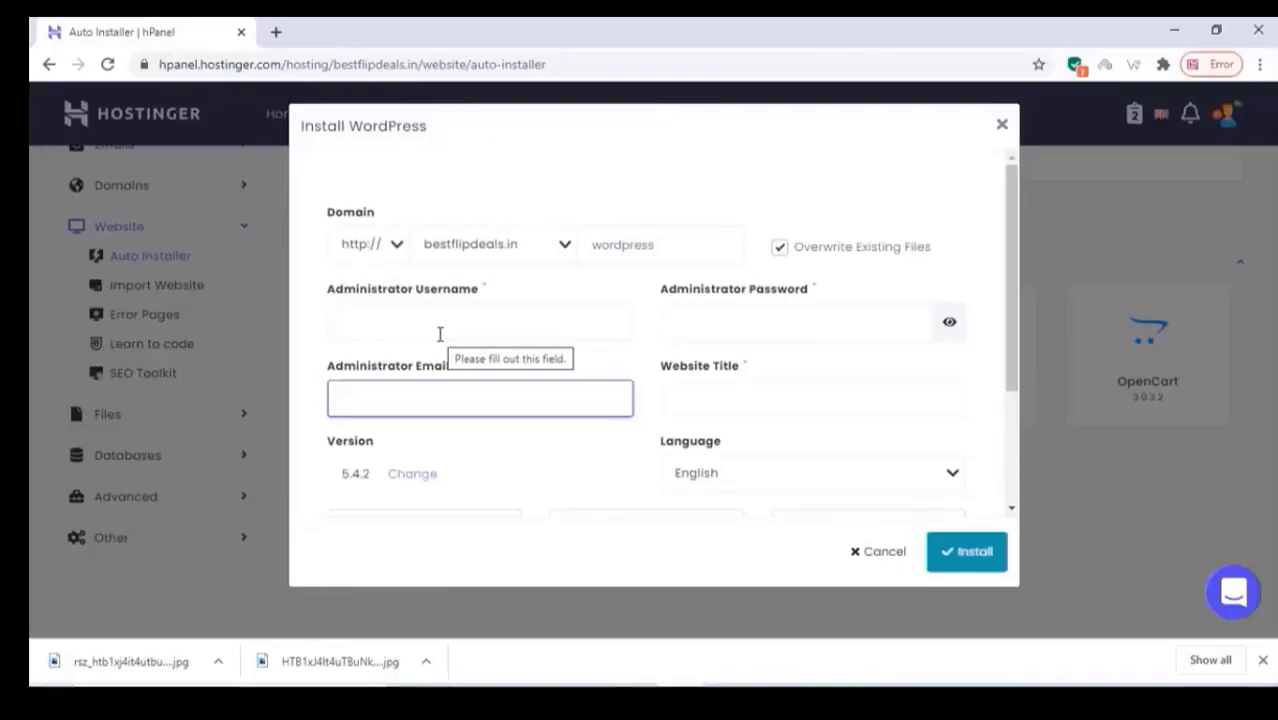
pyautogui.click(439, 334)
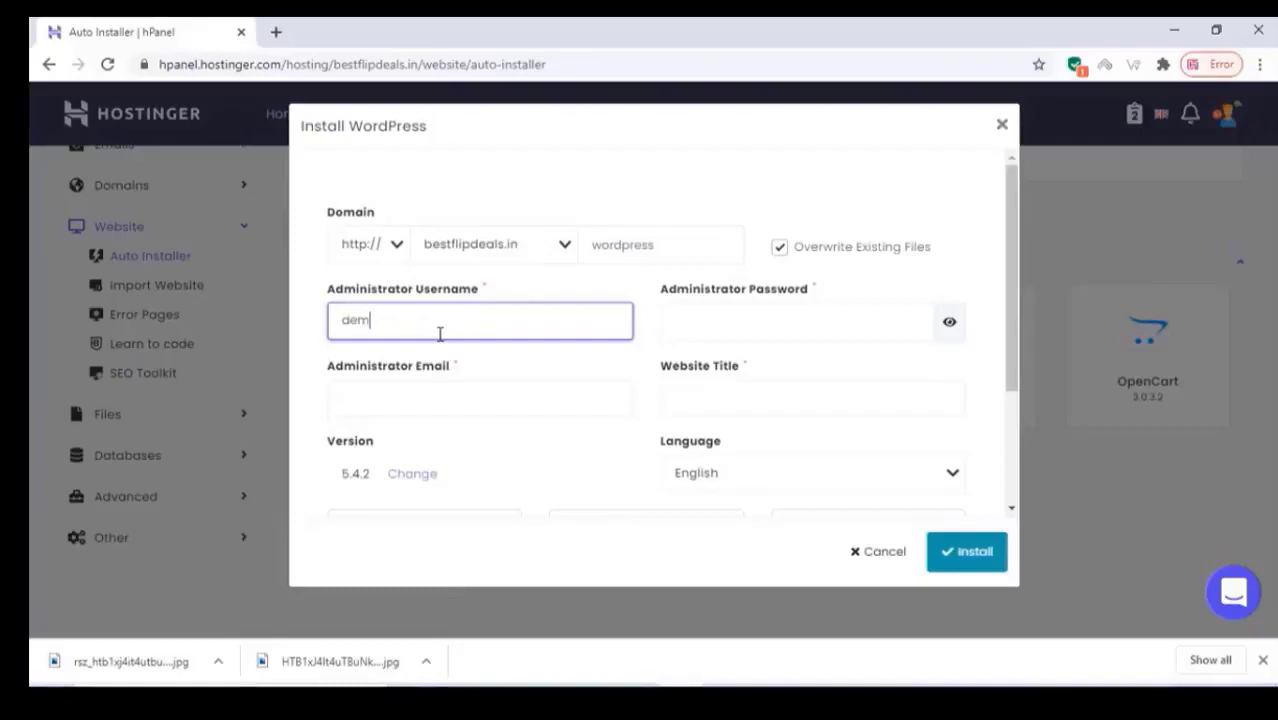
pyautogui.write('demoadmin')
pyautogui.hotkey('ctrl', 'a')
pyautogui.click(692, 334)
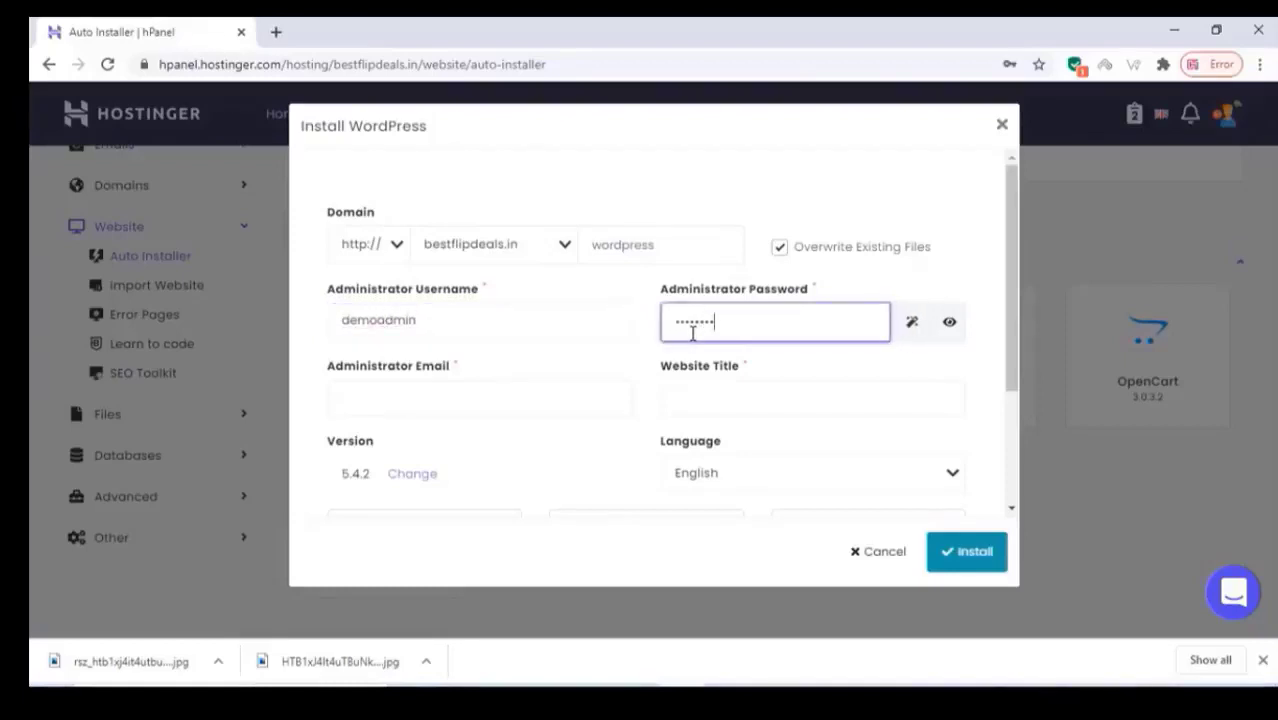
pyautogui.click(949, 321)
pyautogui.hotkey('ctrl', 'a')
pyautogui.rightClick(705, 322)
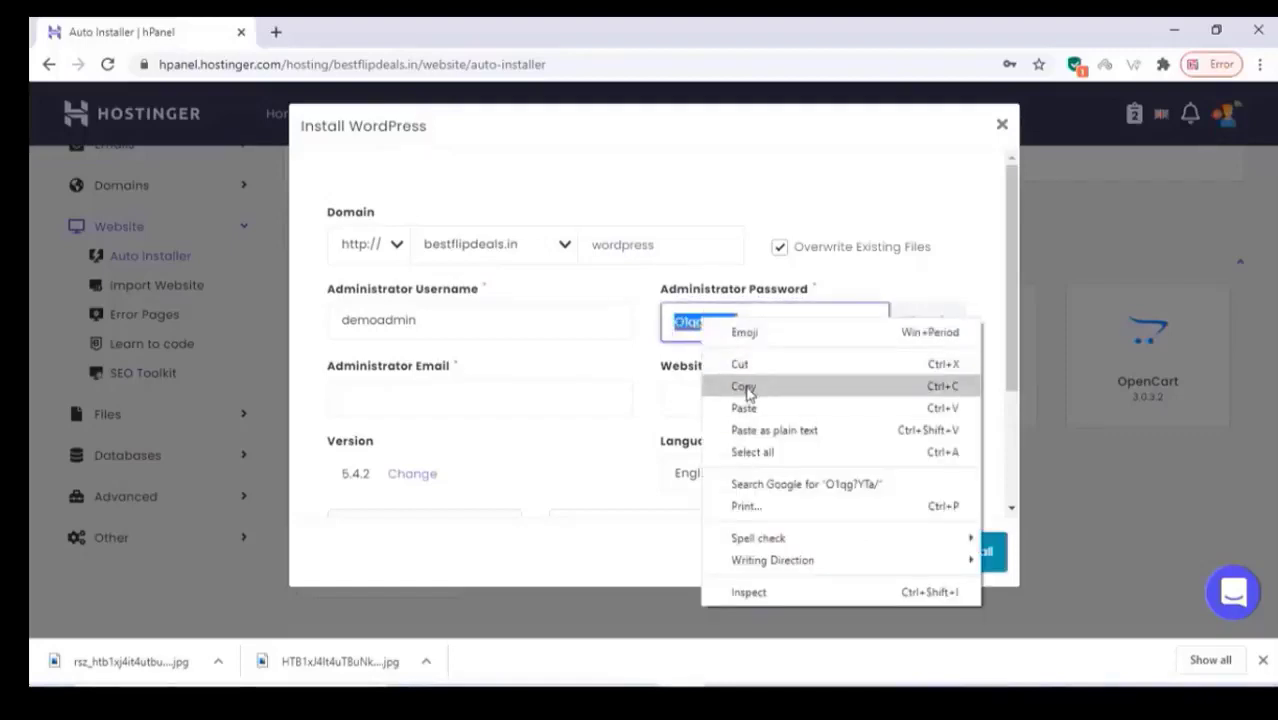
pyautogui.click(748, 385)
# Fill in the admin e-mail and website title demostore, then install WordPress
pyautogui.click(593, 398)
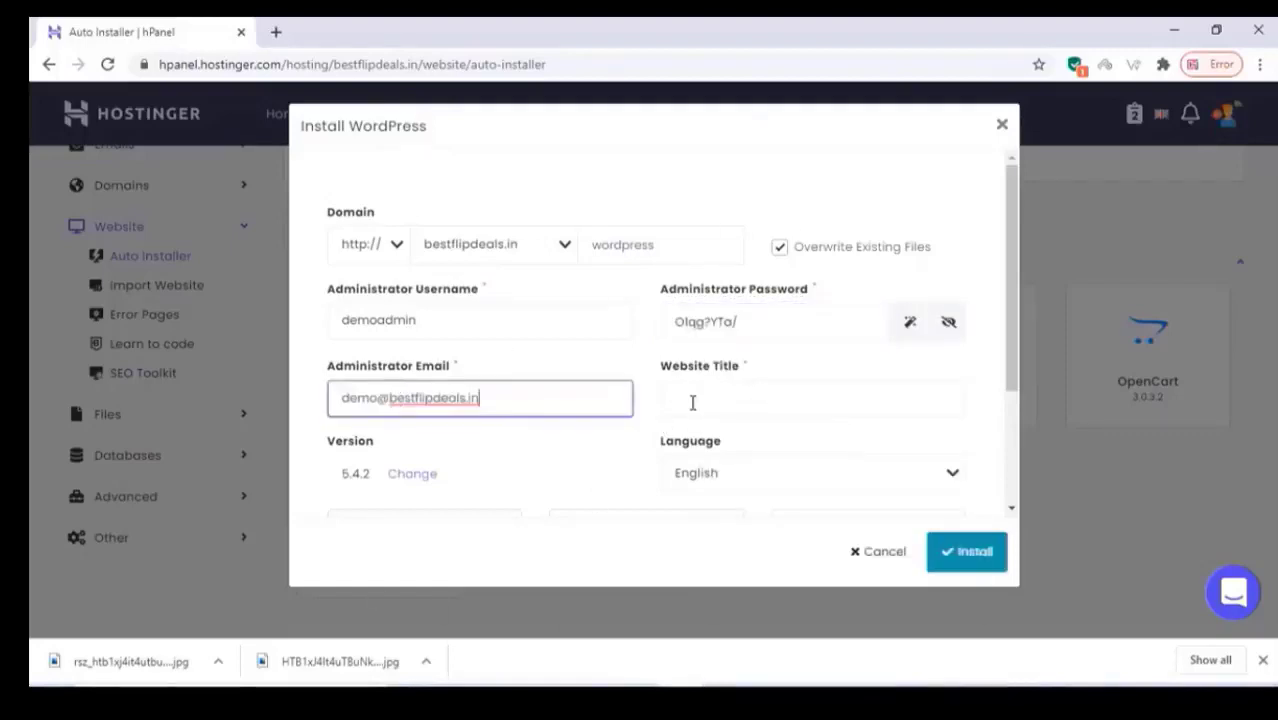
pyautogui.click(690, 400)
pyautogui.write('demostore')
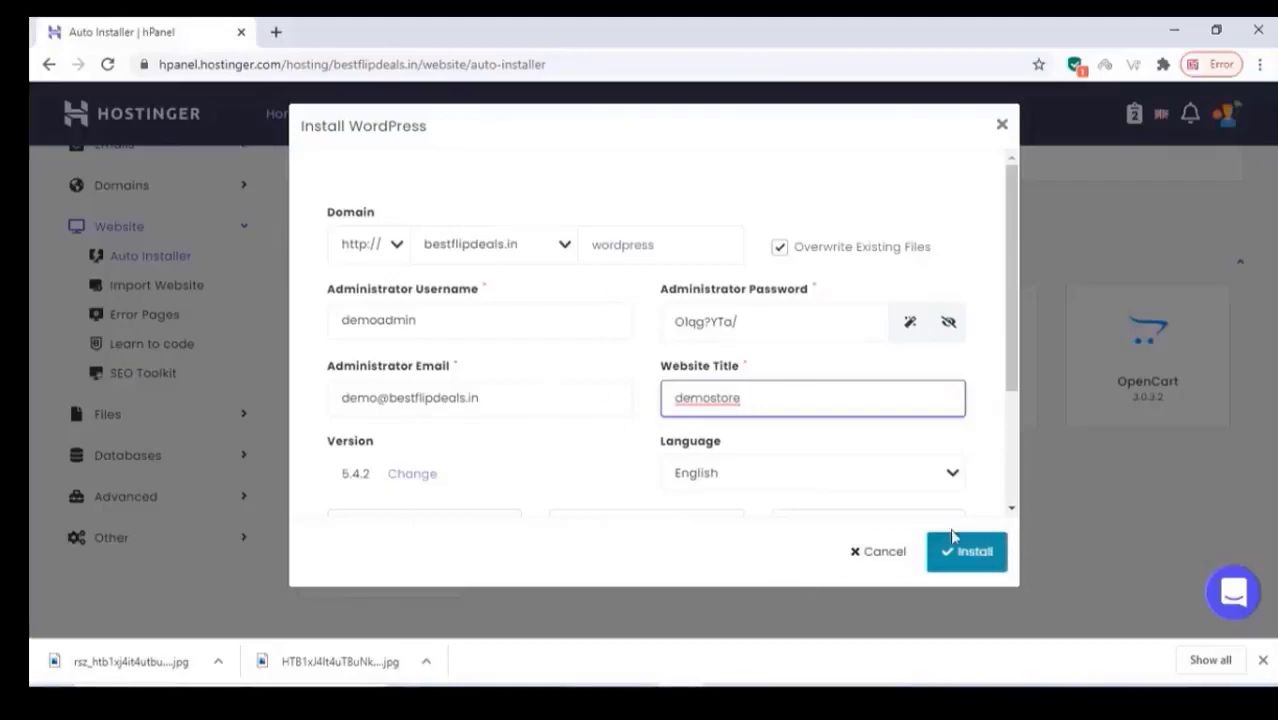
pyautogui.click(962, 560)
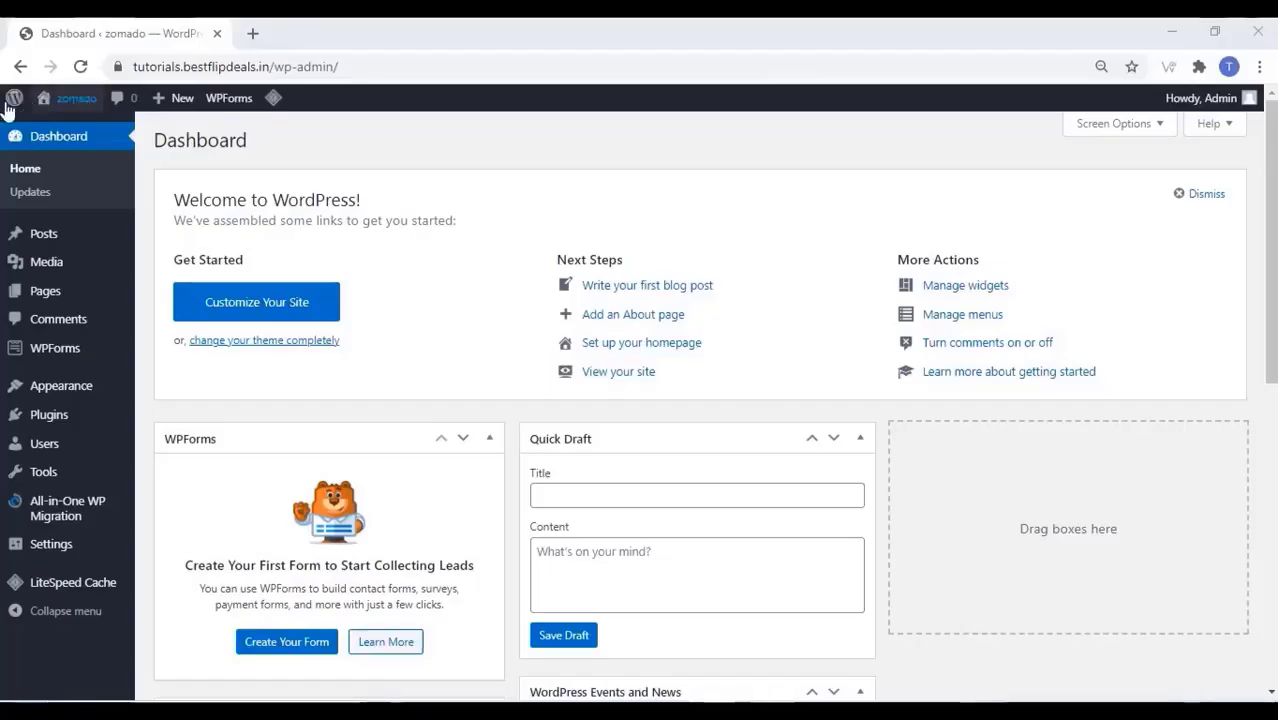
# Open the live site in a new tab, then return to the admin dashboard
pyautogui.moveTo(76, 98)
pyautogui.rightClick(68, 138)
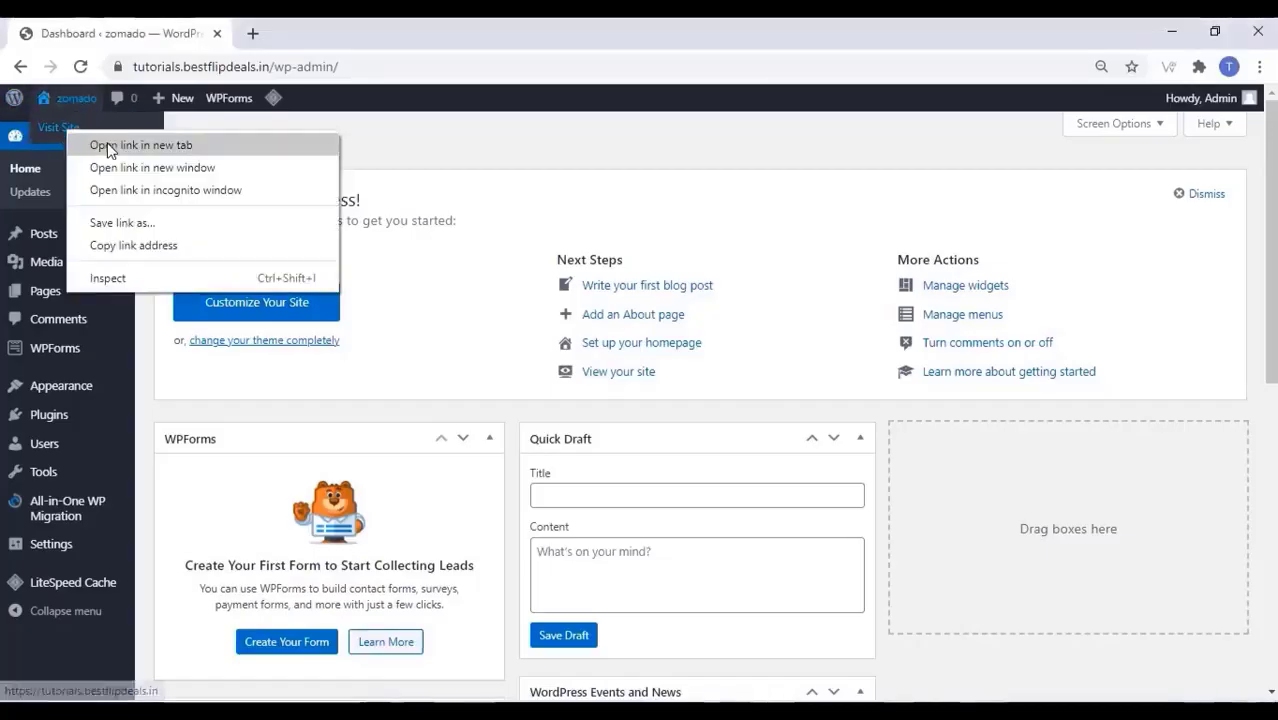
pyautogui.click(140, 143)
pyautogui.click(313, 30)
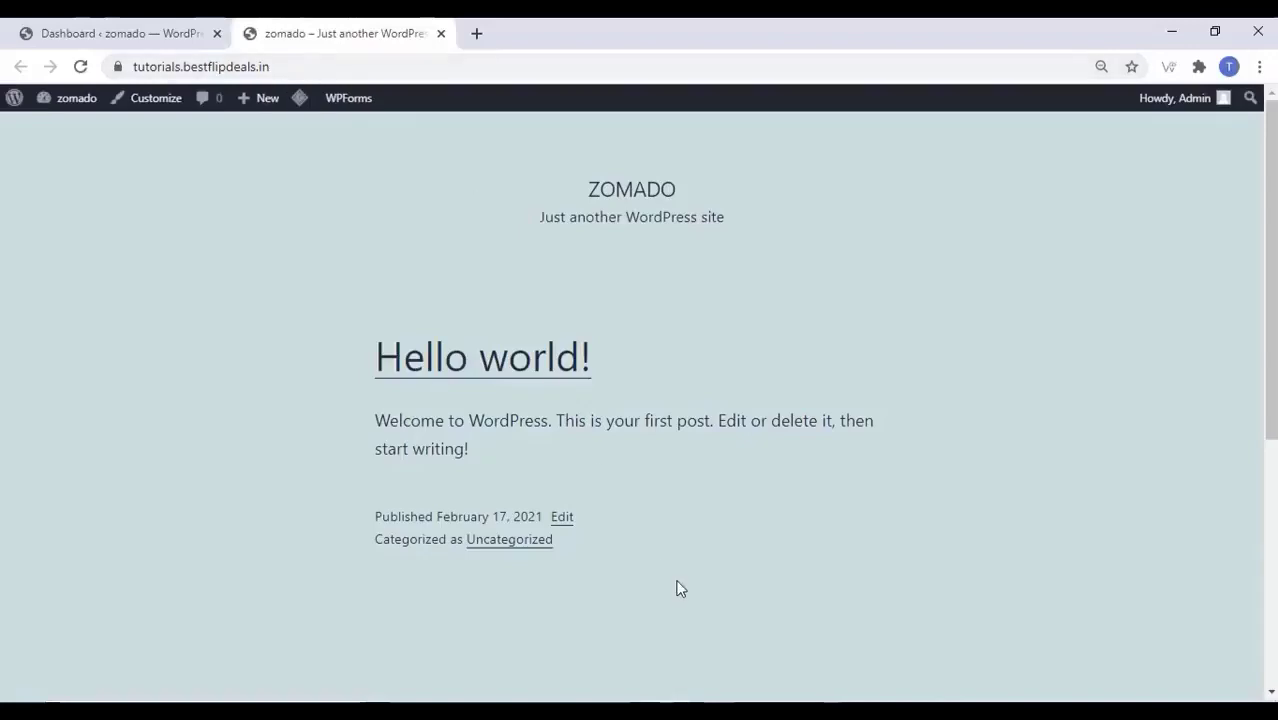
pyautogui.click(140, 35)
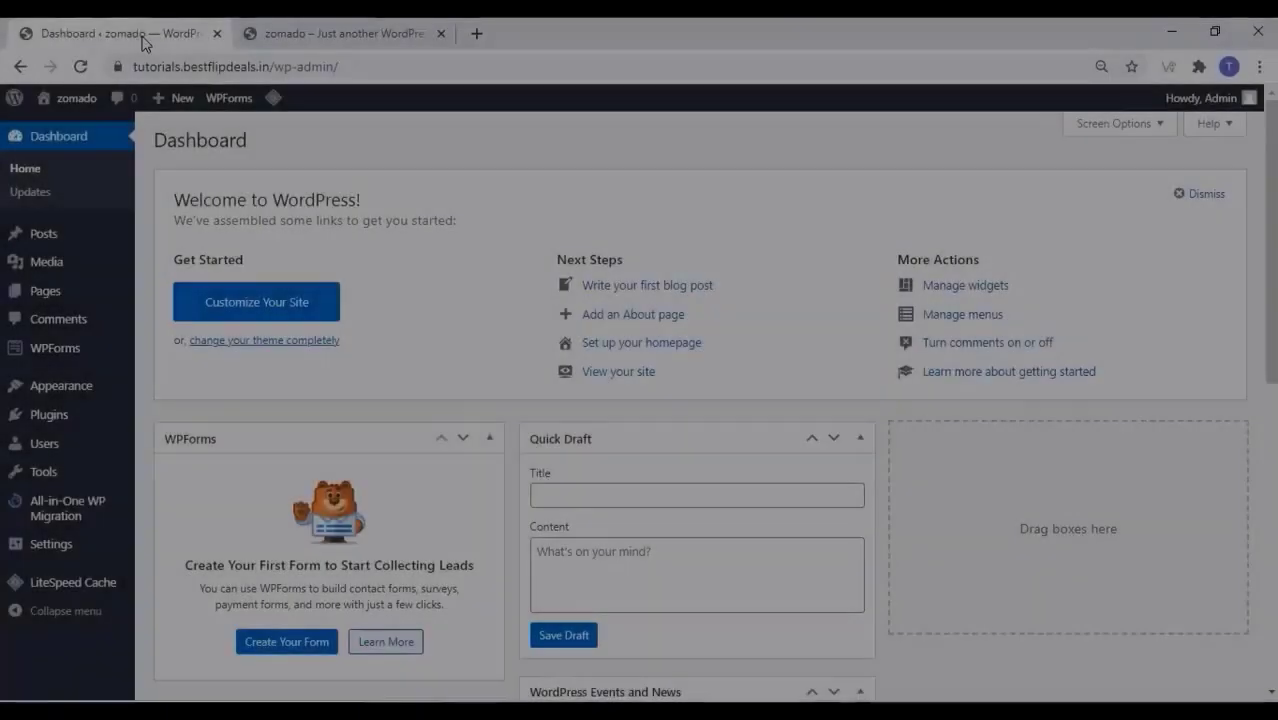
# Search 'oceanwp' under Appearance > Themes > Add New, install it, and activate it
pyautogui.moveTo(70, 400)
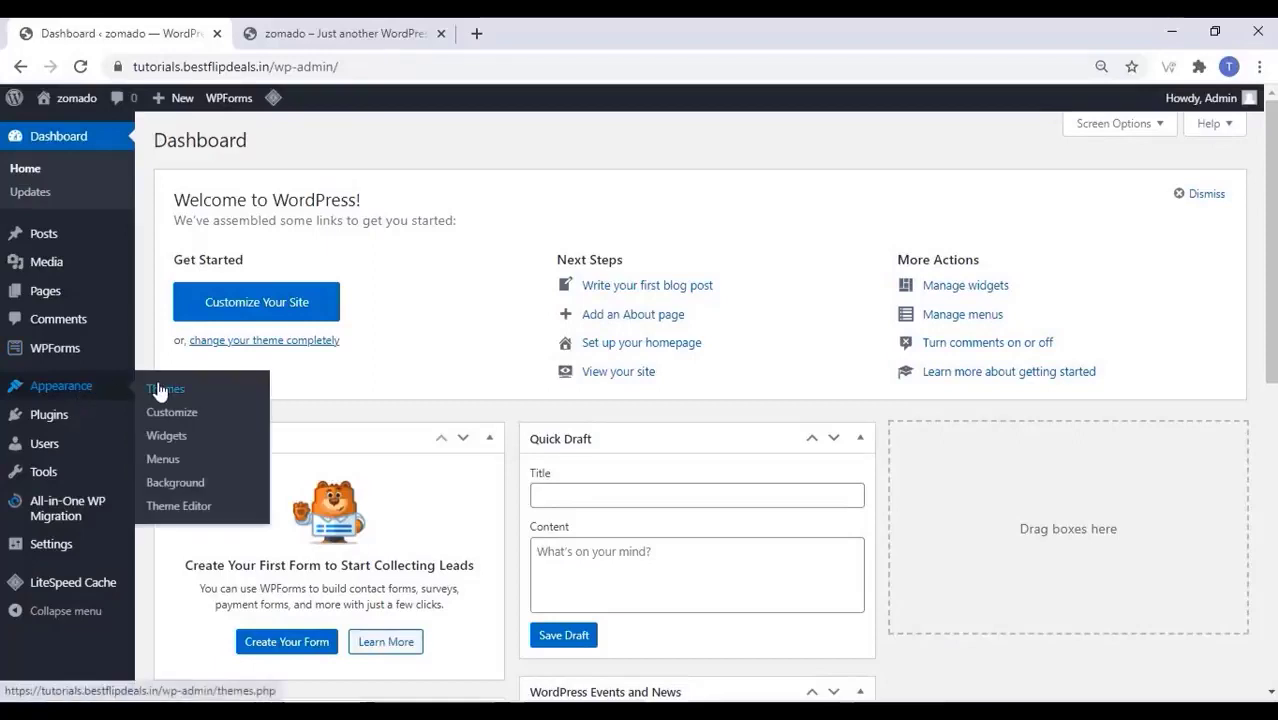
pyautogui.click(160, 390)
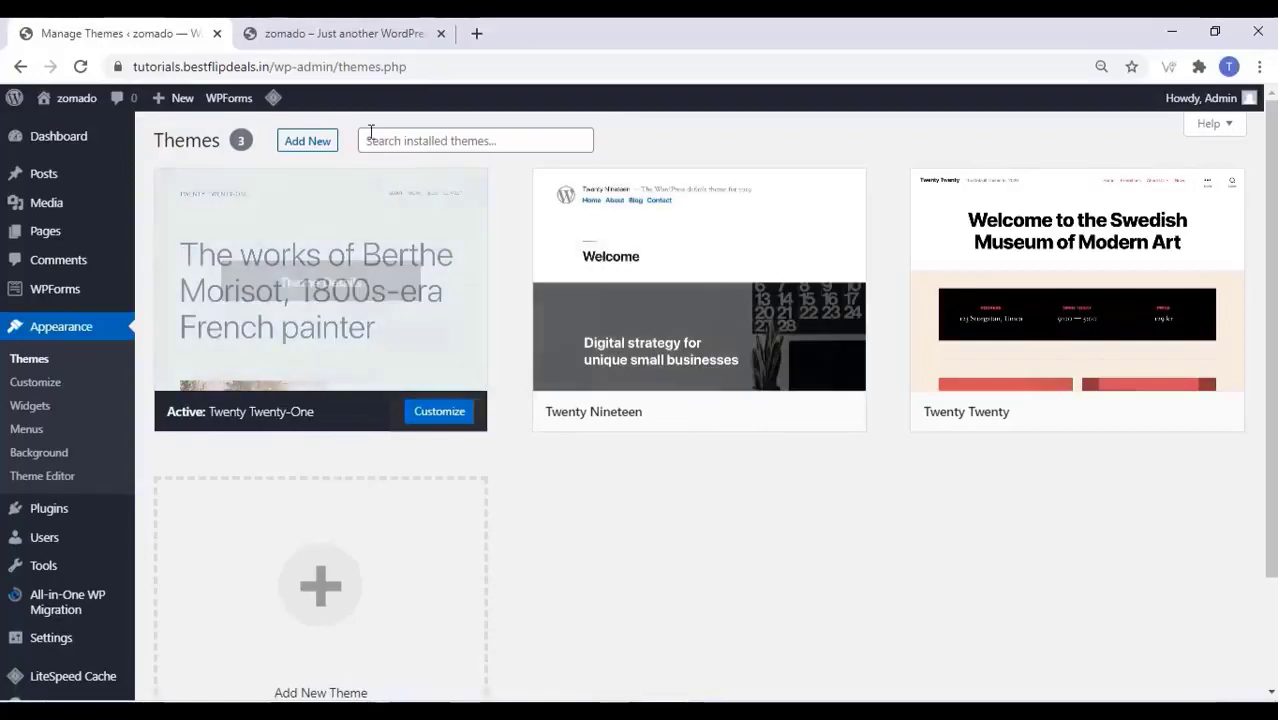
pyautogui.click(301, 146)
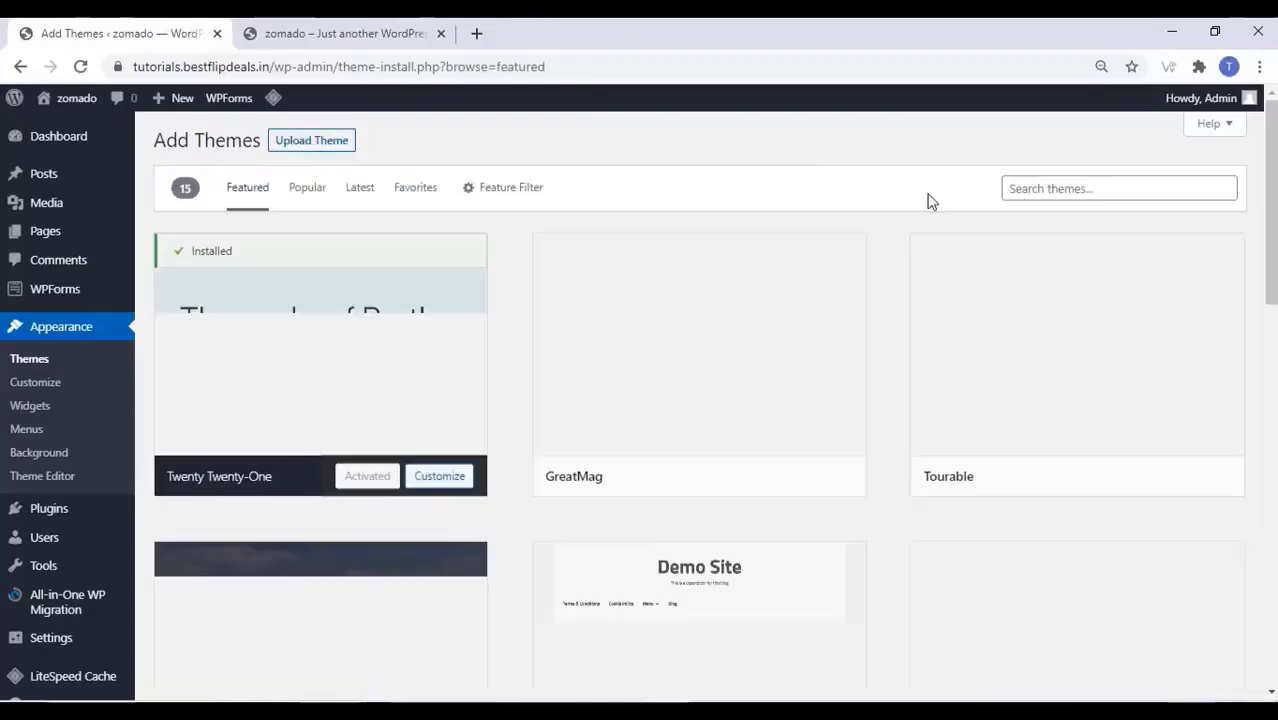
pyautogui.click(1095, 192)
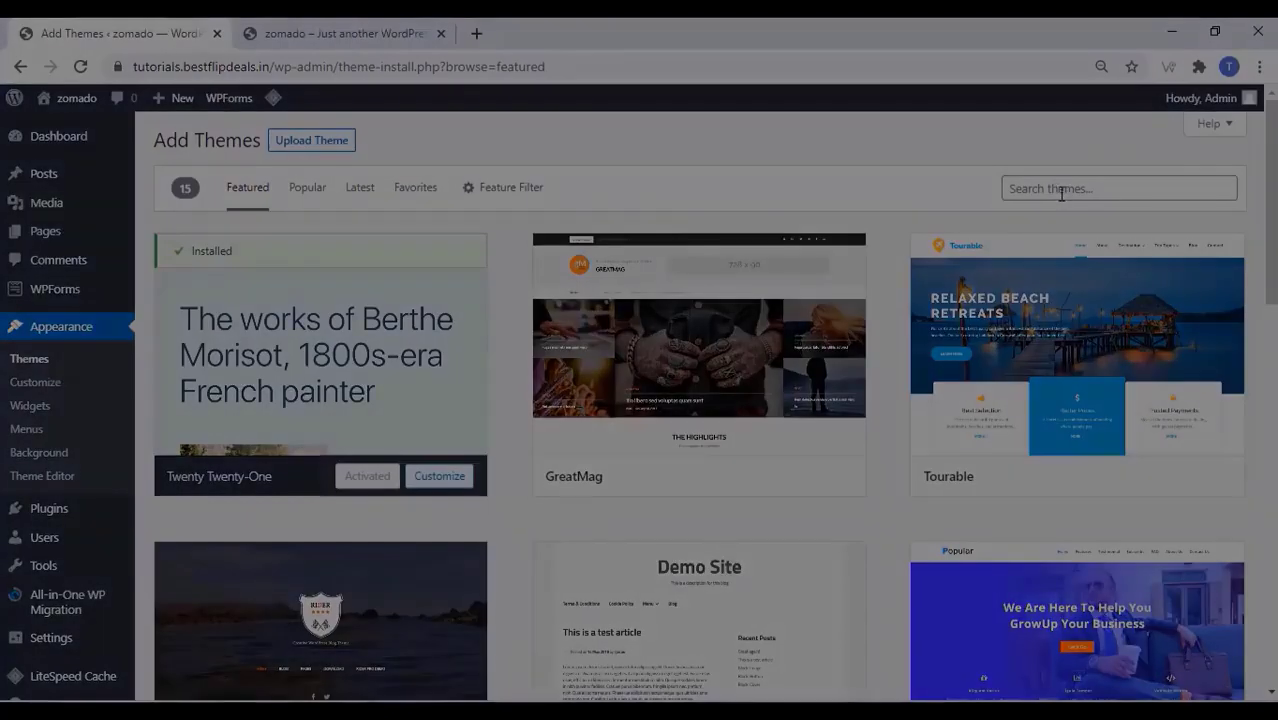
pyautogui.write('oceanwp')
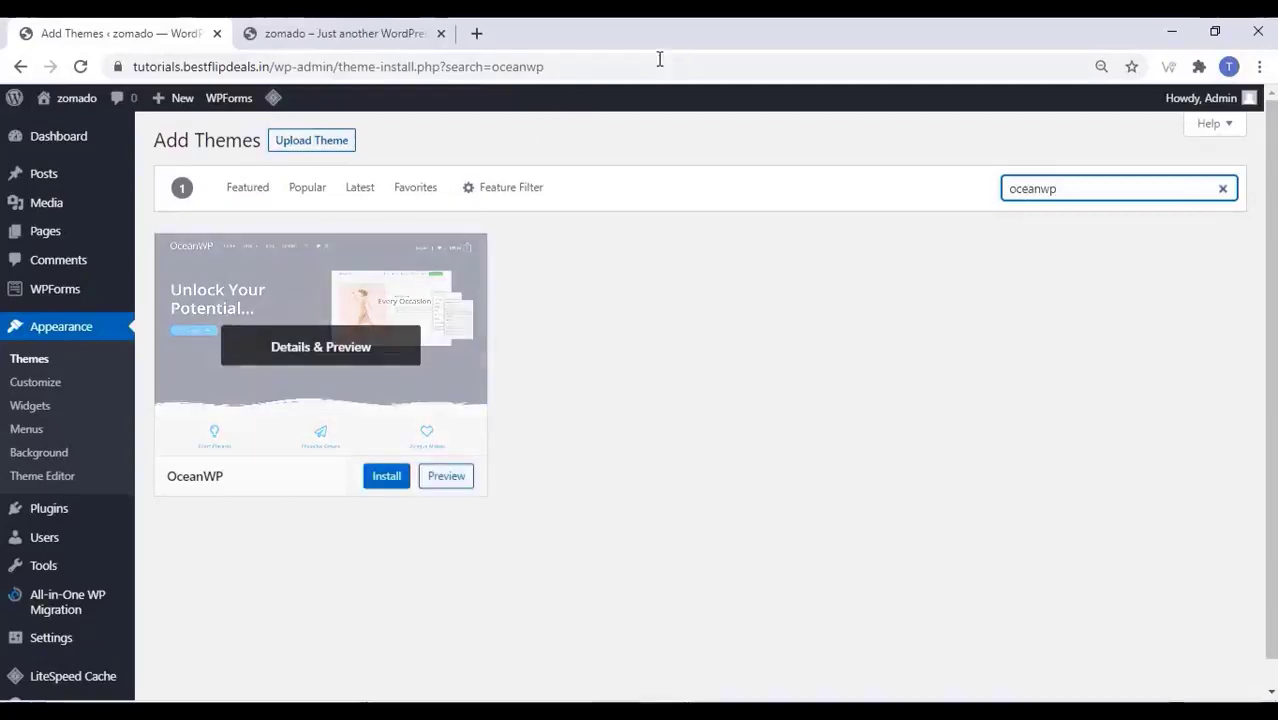
pyautogui.moveTo(260, 391)
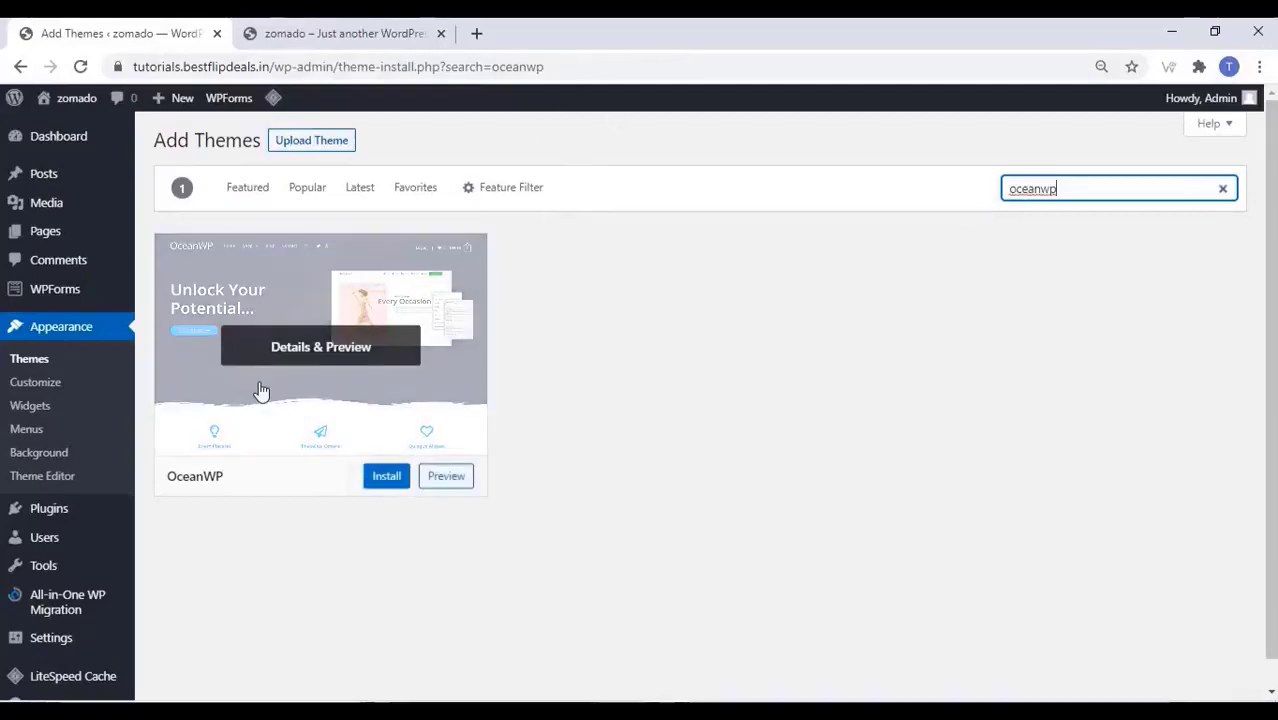
pyautogui.click(388, 477)
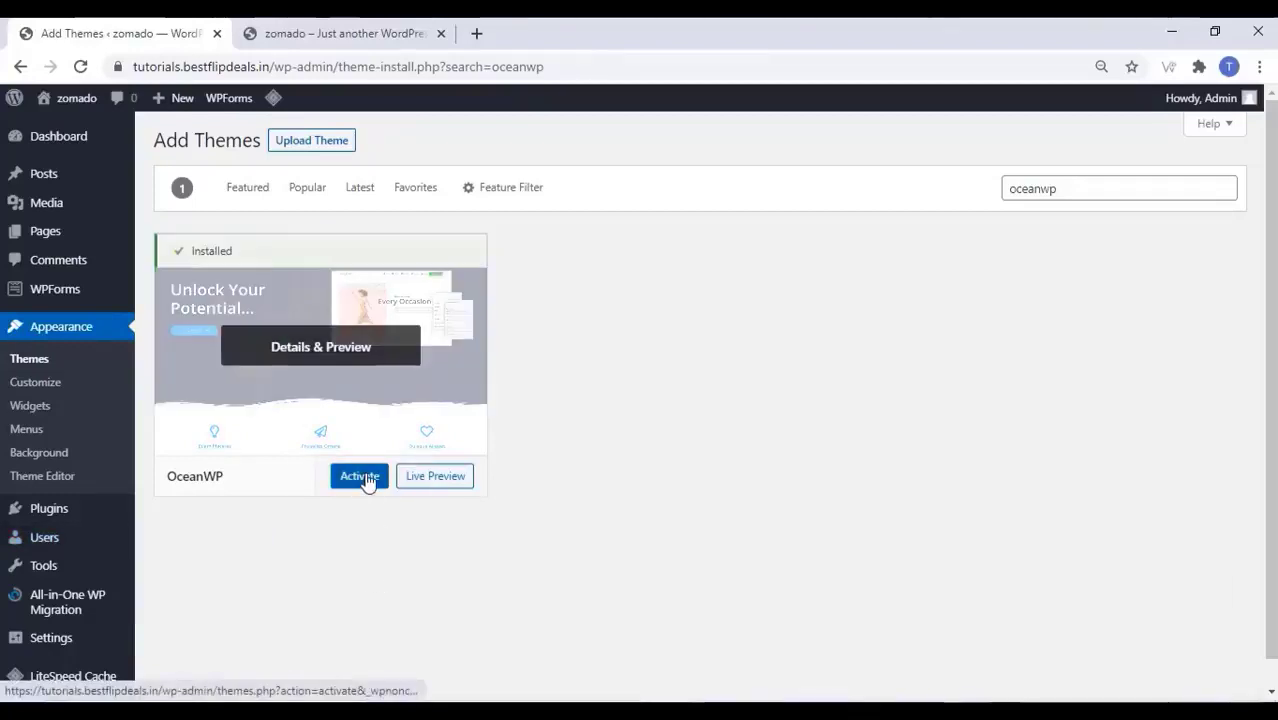
pyautogui.click(364, 477)
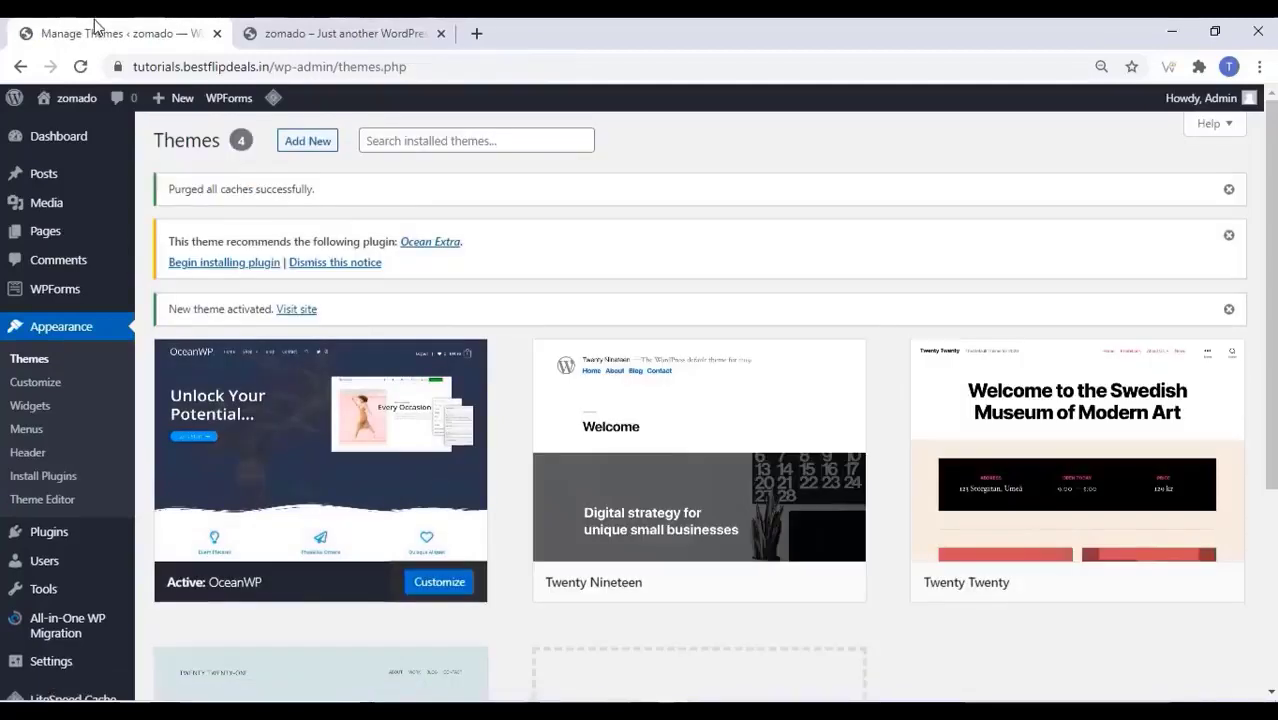
# Reload the live site tab to see the new OceanWP theme
pyautogui.click(341, 34)
pyautogui.rightClick(213, 199)
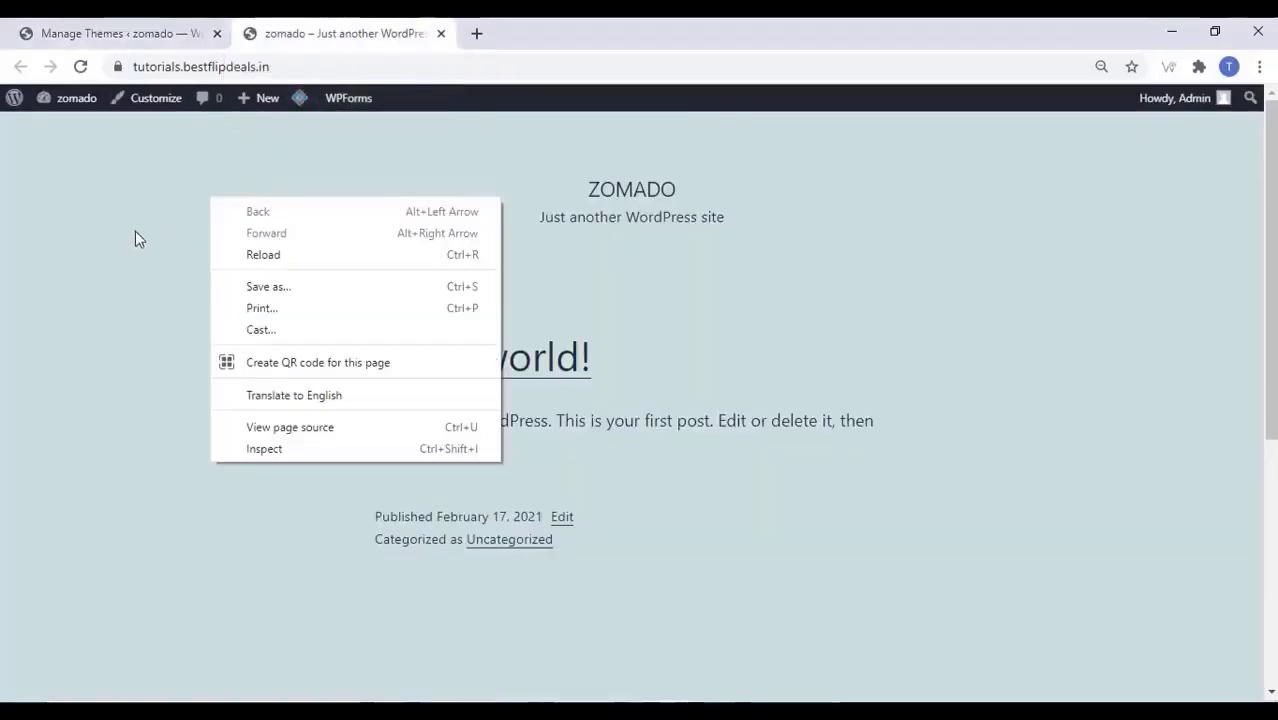
pyautogui.click(323, 256)
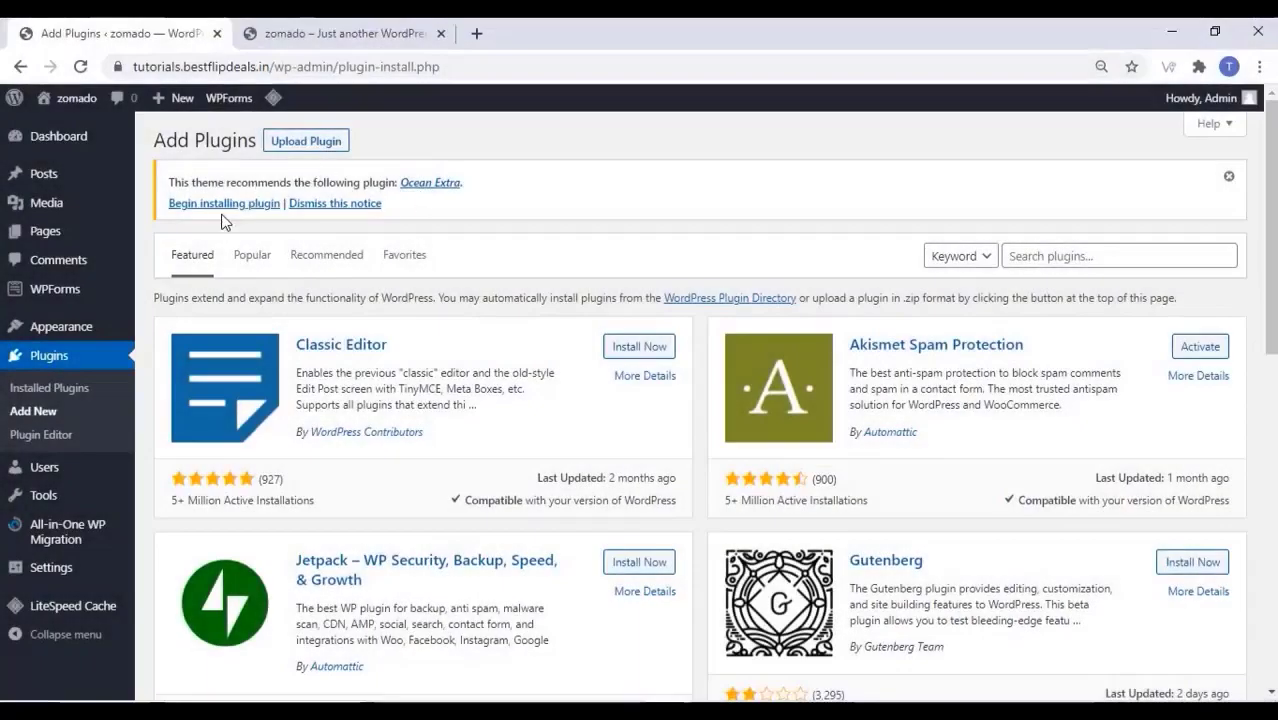
# Install and activate the recommended Ocean Extra plugin, then return to the Dashboard
pyautogui.click(230, 208)
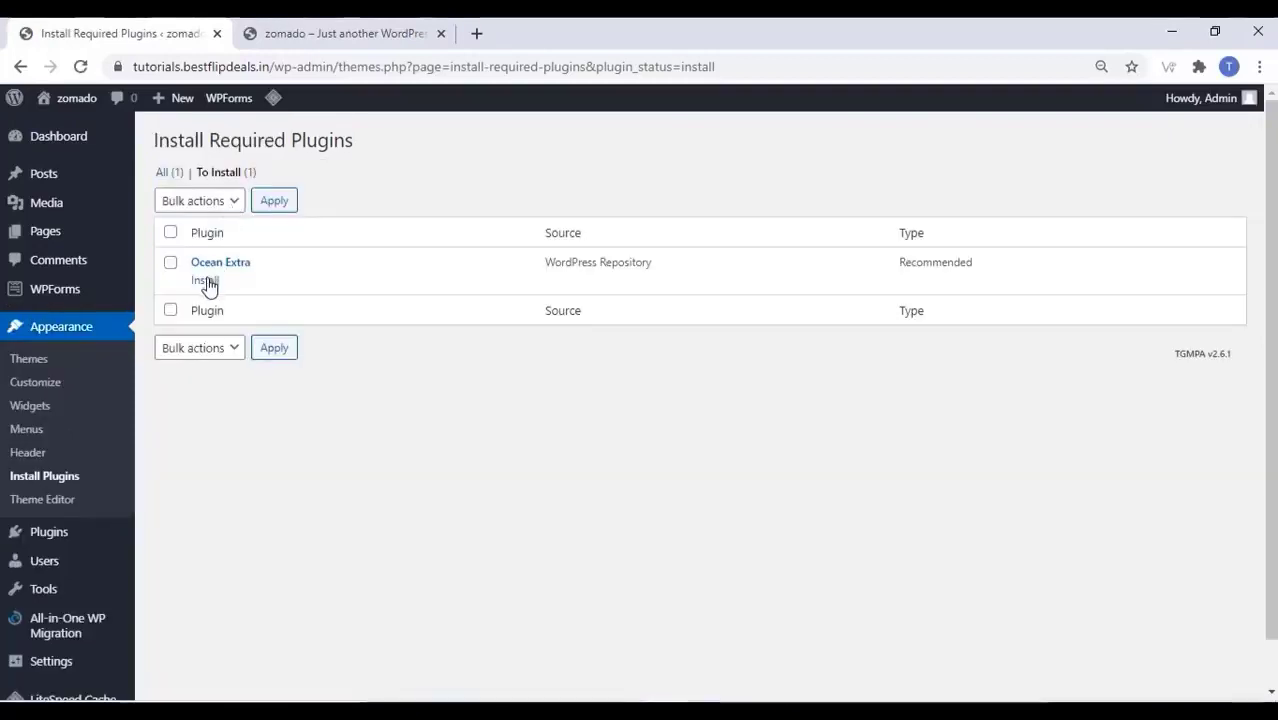
pyautogui.click(206, 280)
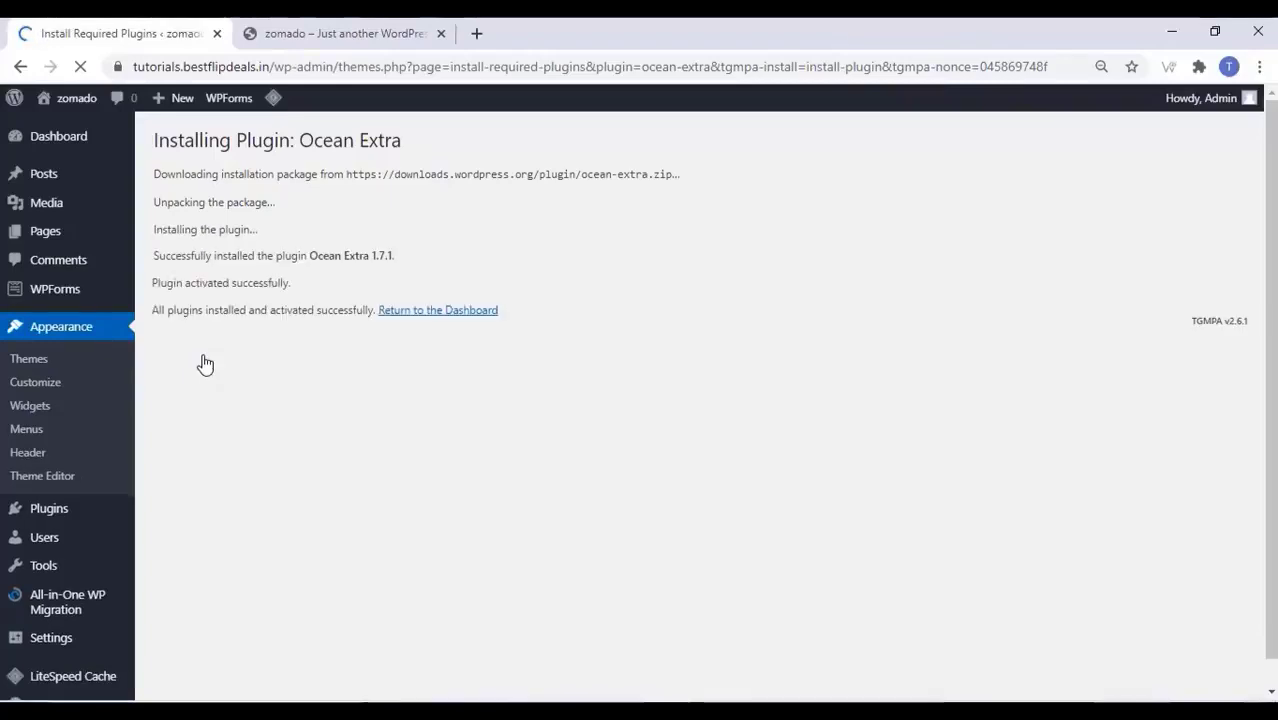
pyautogui.click(447, 312)
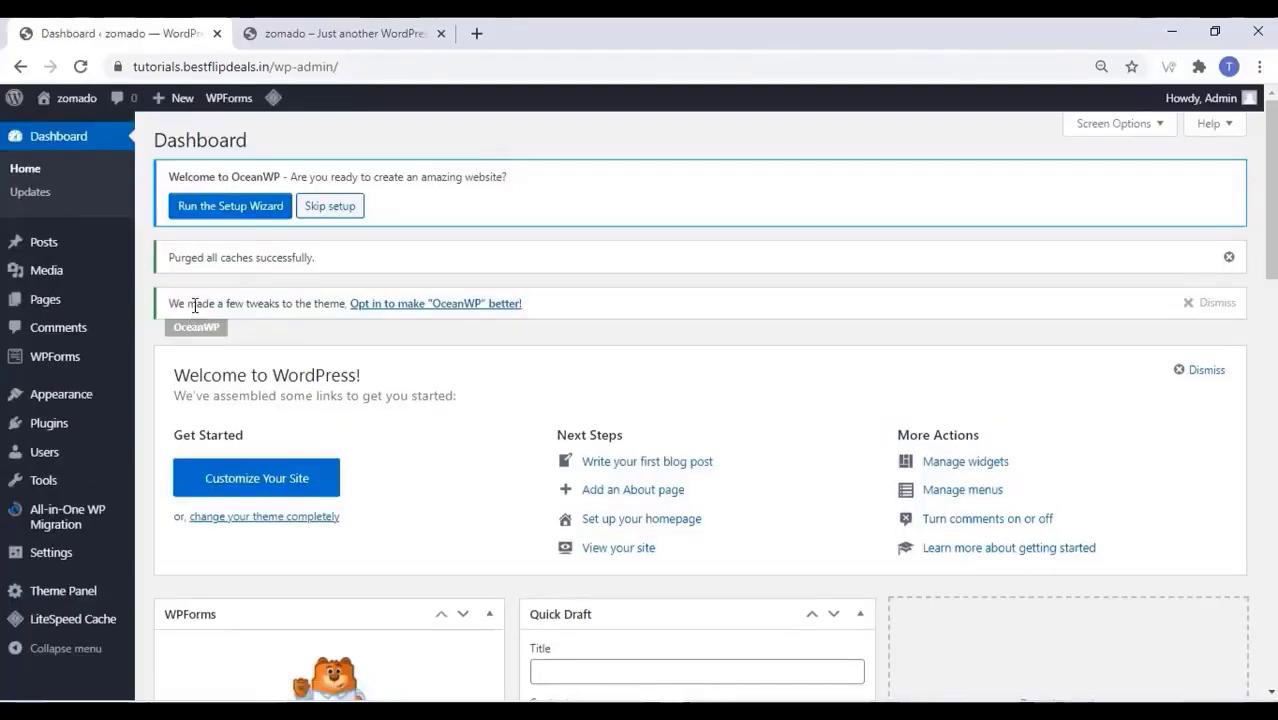
# Install WooCommerce, search 'element' and install Elementor Website Builder, then list inactive plugins
pyautogui.moveTo(122, 238)
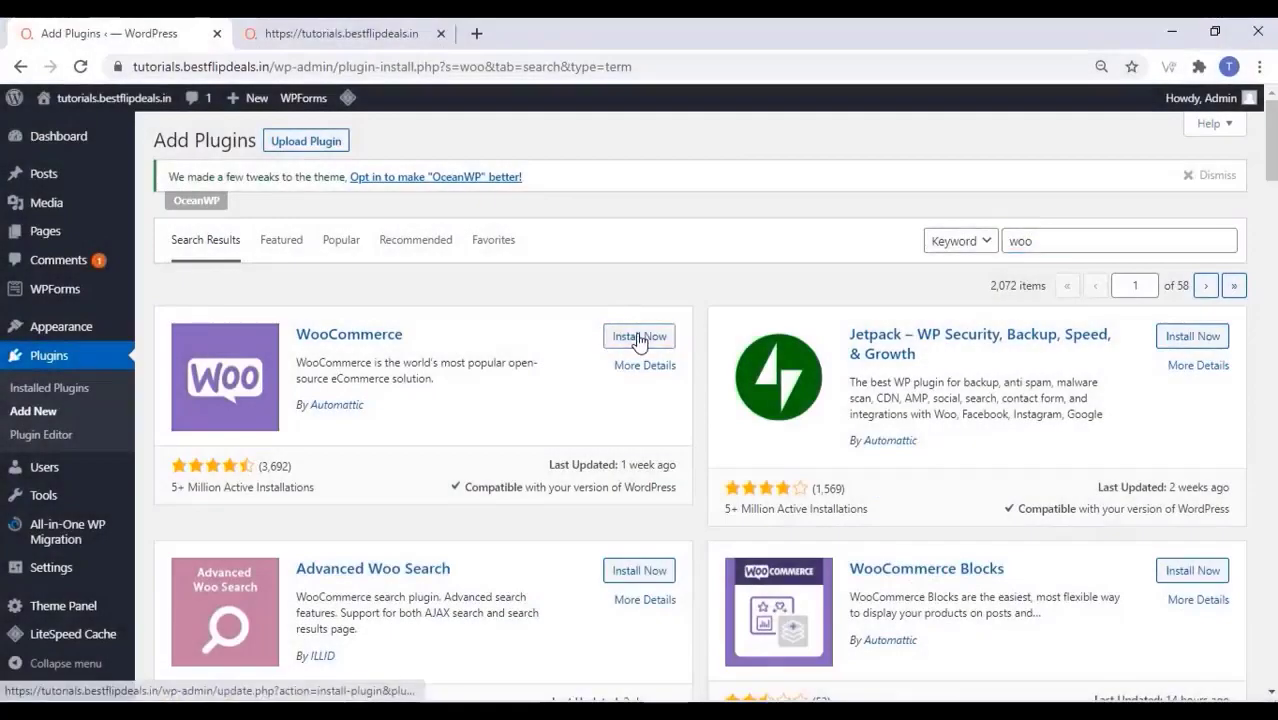
pyautogui.click(638, 337)
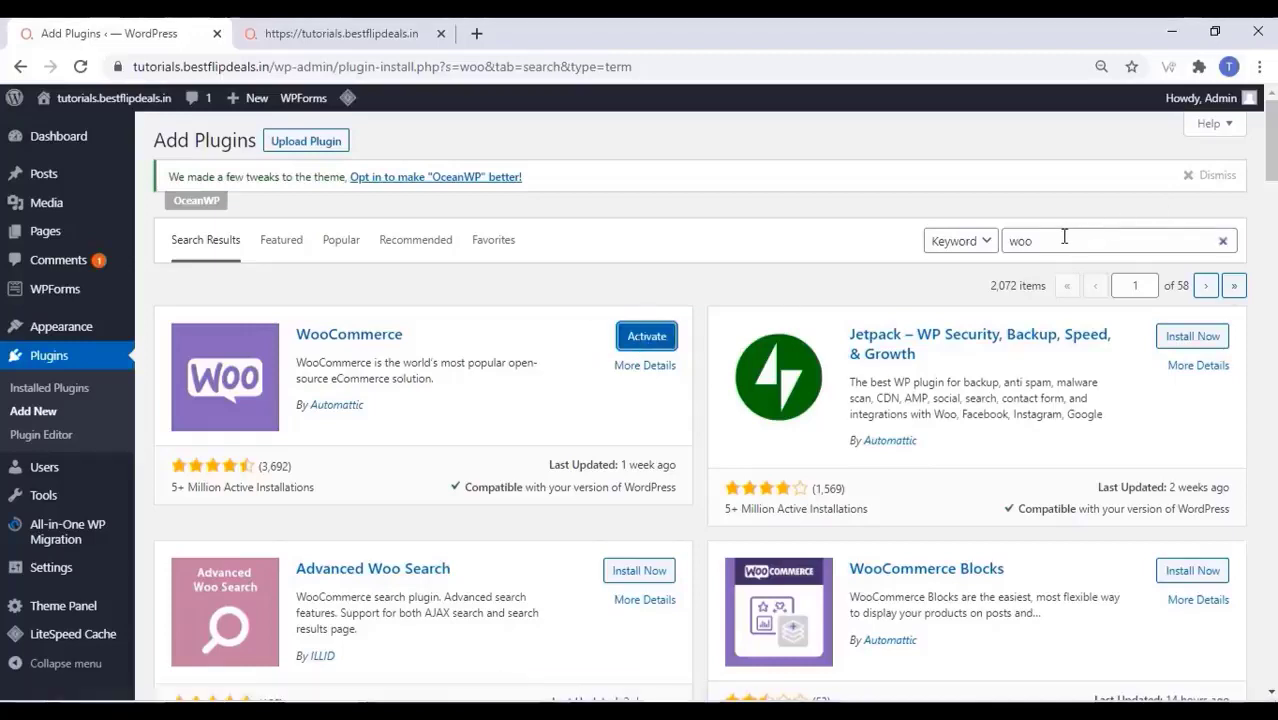
pyautogui.moveTo(1064, 238); pyautogui.dragTo(1003, 252)
pyautogui.write('e')
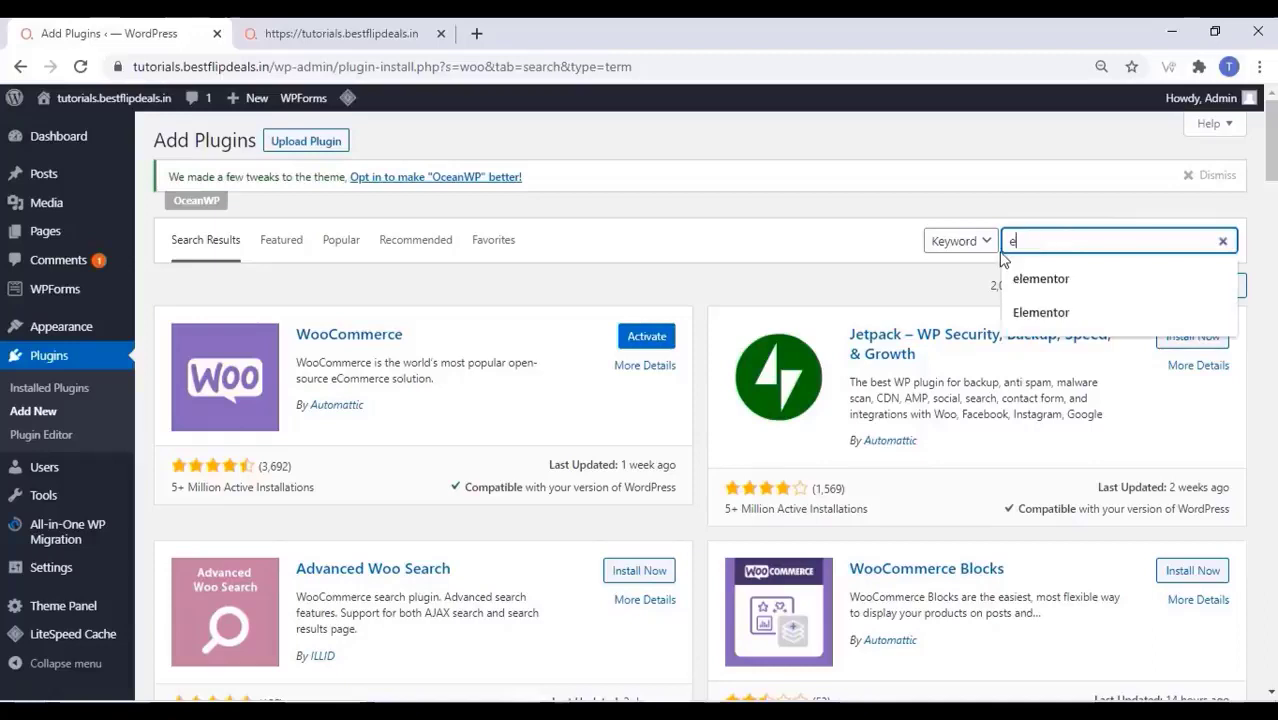
pyautogui.write('leme')
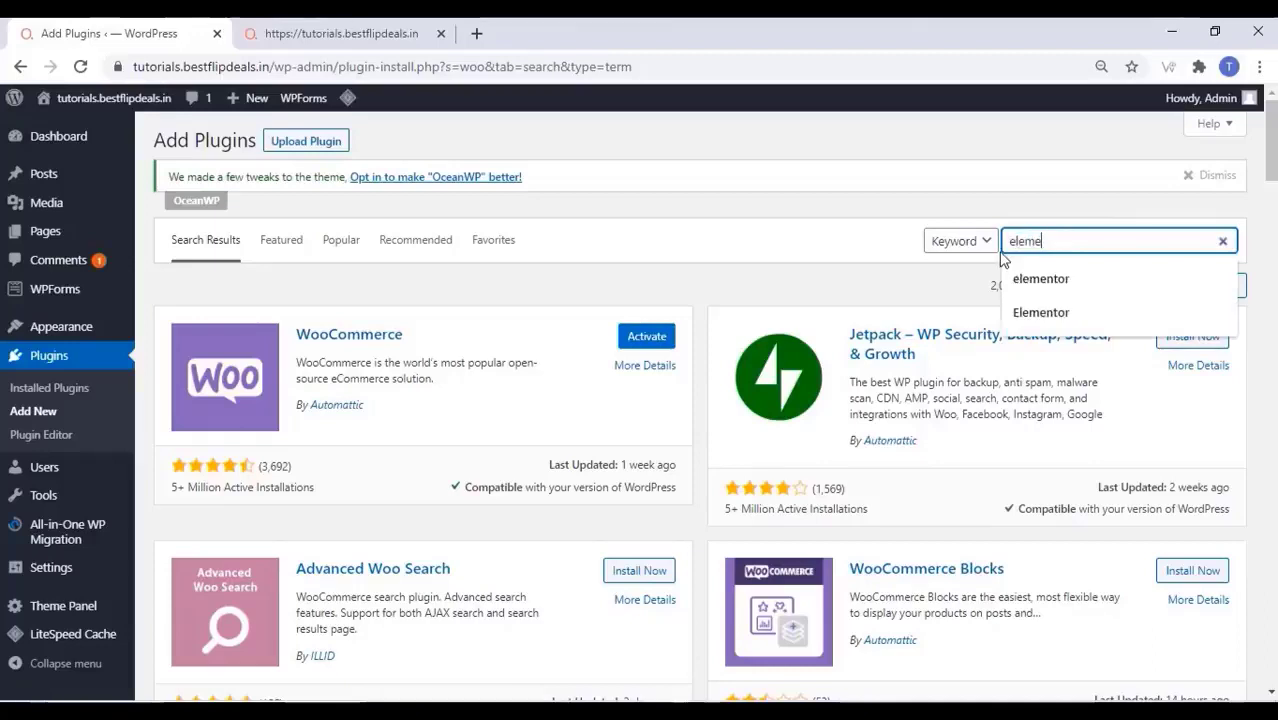
pyautogui.write('ntor')
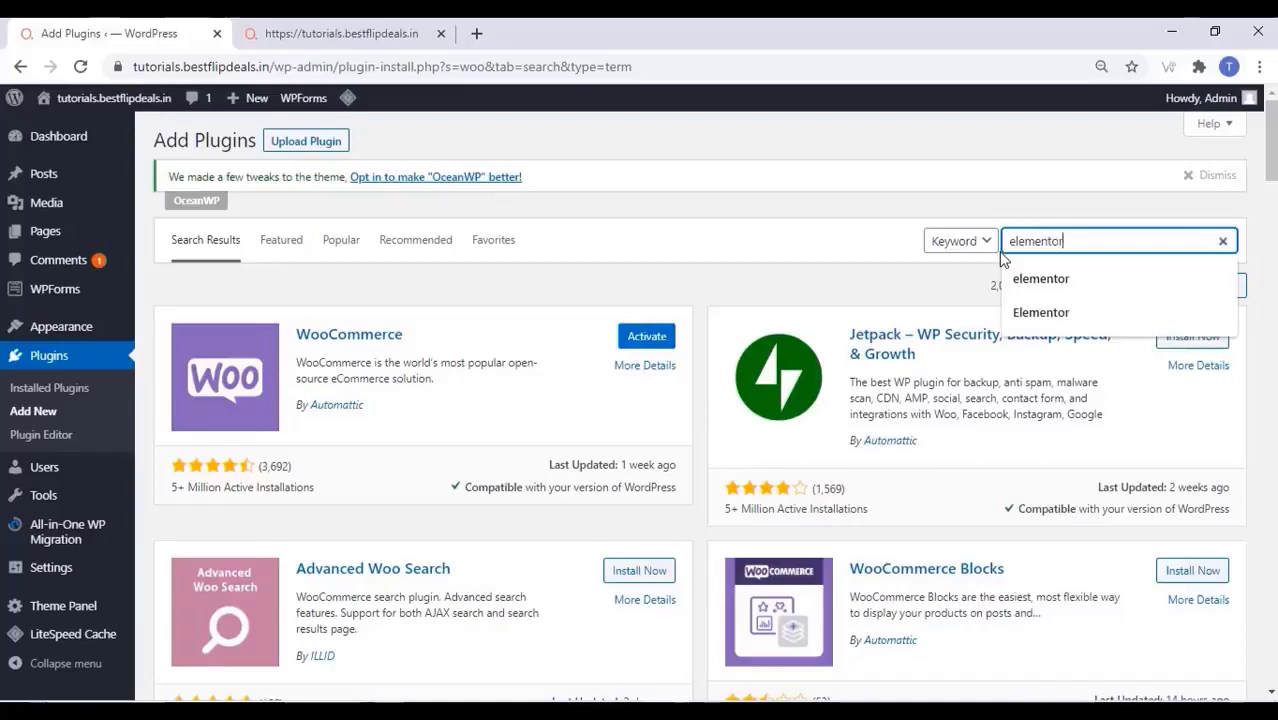
pyautogui.press('Return')
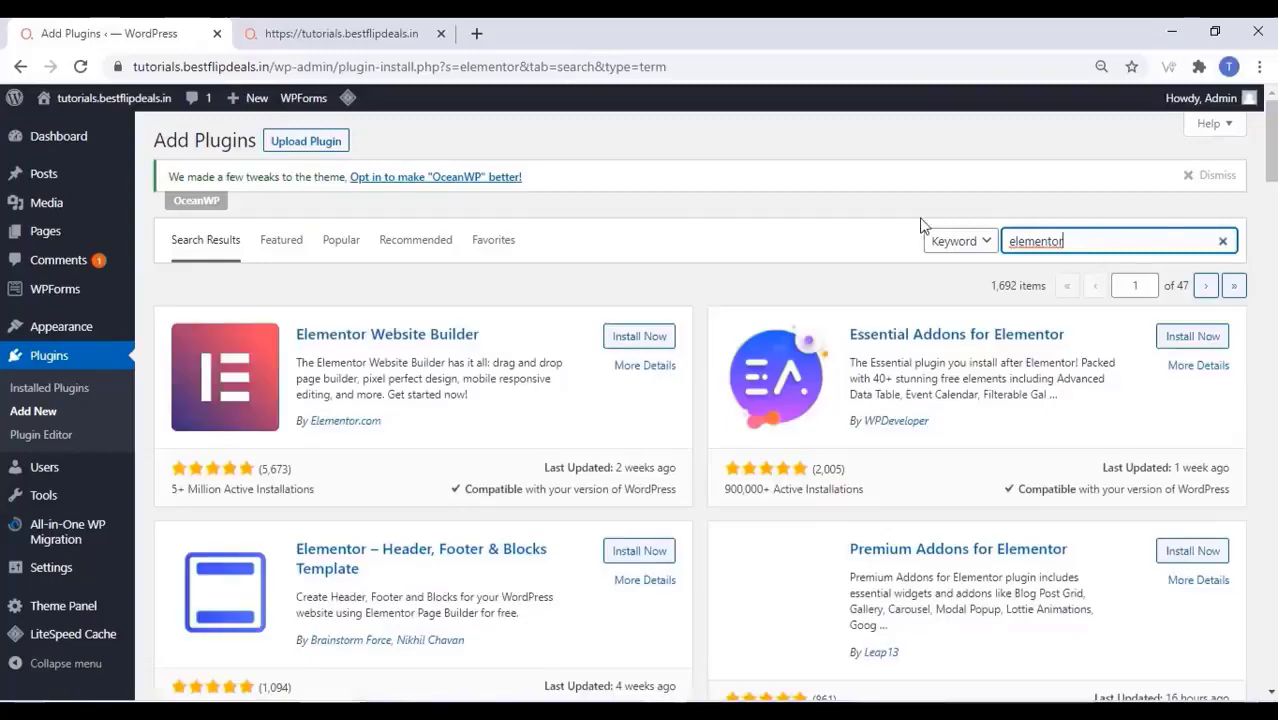
pyautogui.click(643, 337)
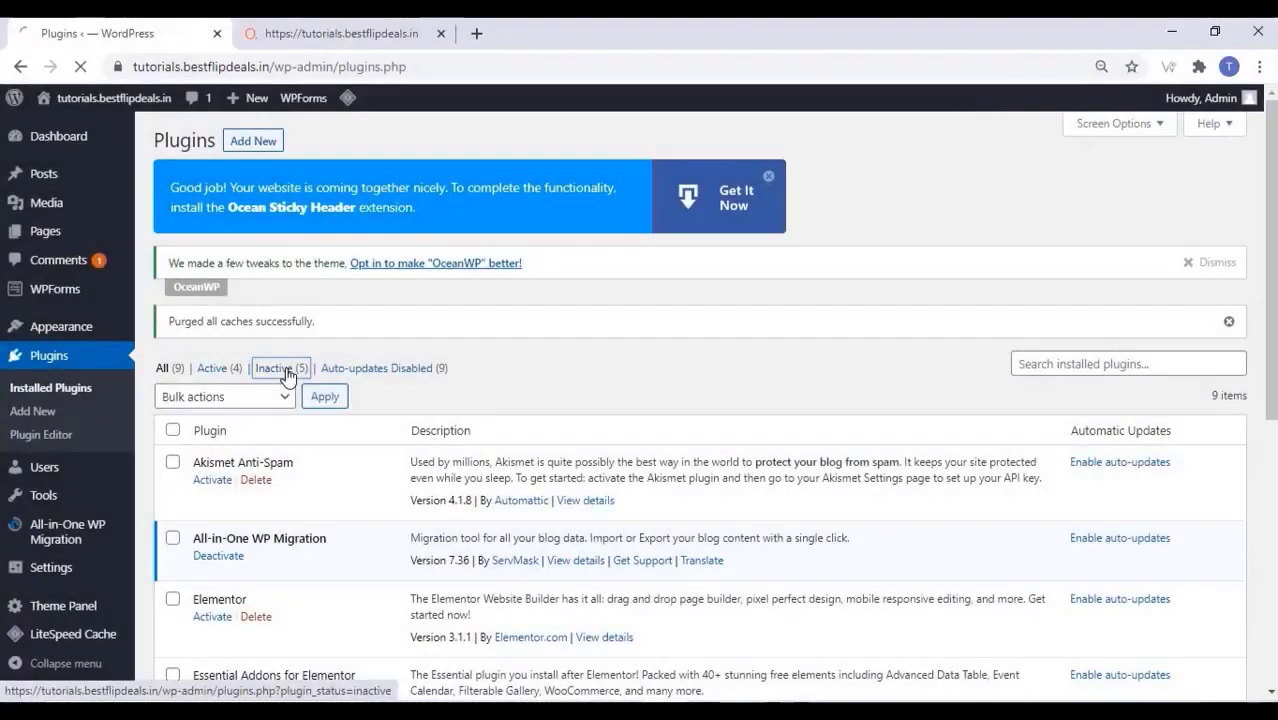
pyautogui.click(274, 368)
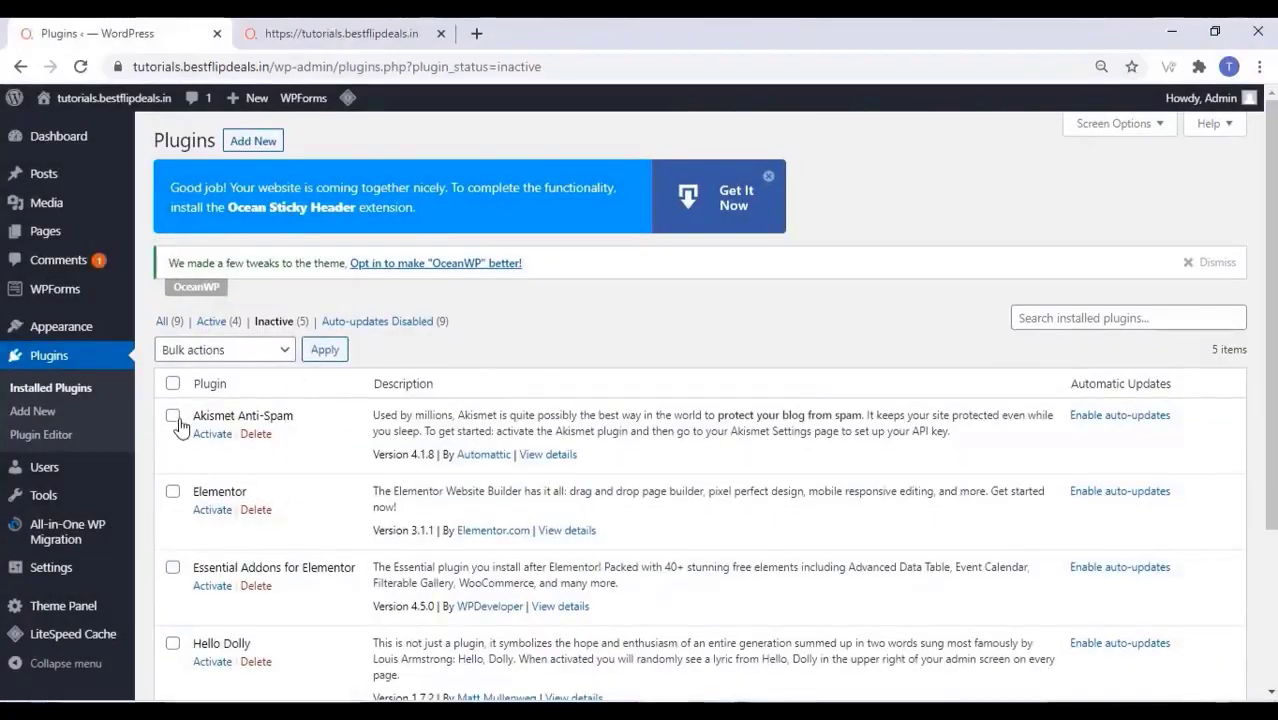
# Bulk-activate all inactive plugins except Akismet Anti-Spam and Hello Dolly
pyautogui.click(172, 385)
pyautogui.click(172, 415)
pyautogui.click(172, 643)
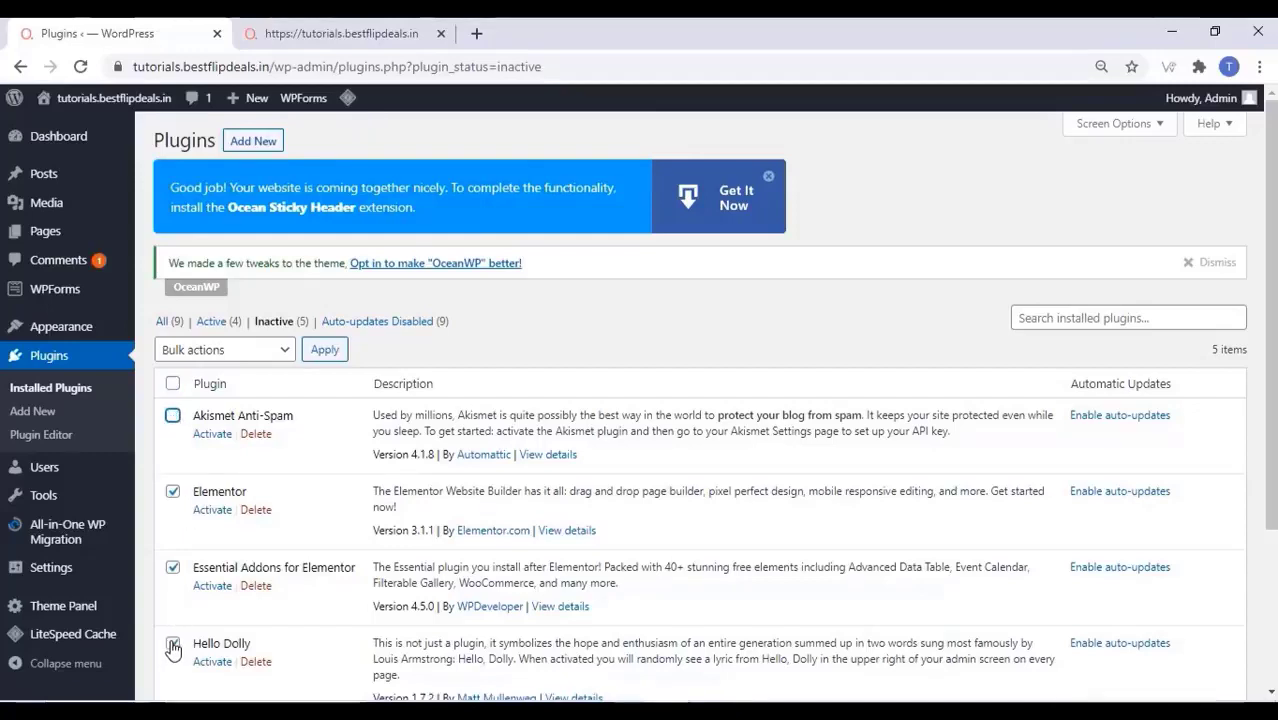
pyautogui.scroll(-1, 242, 533)
pyautogui.scroll(-3, 242, 533)
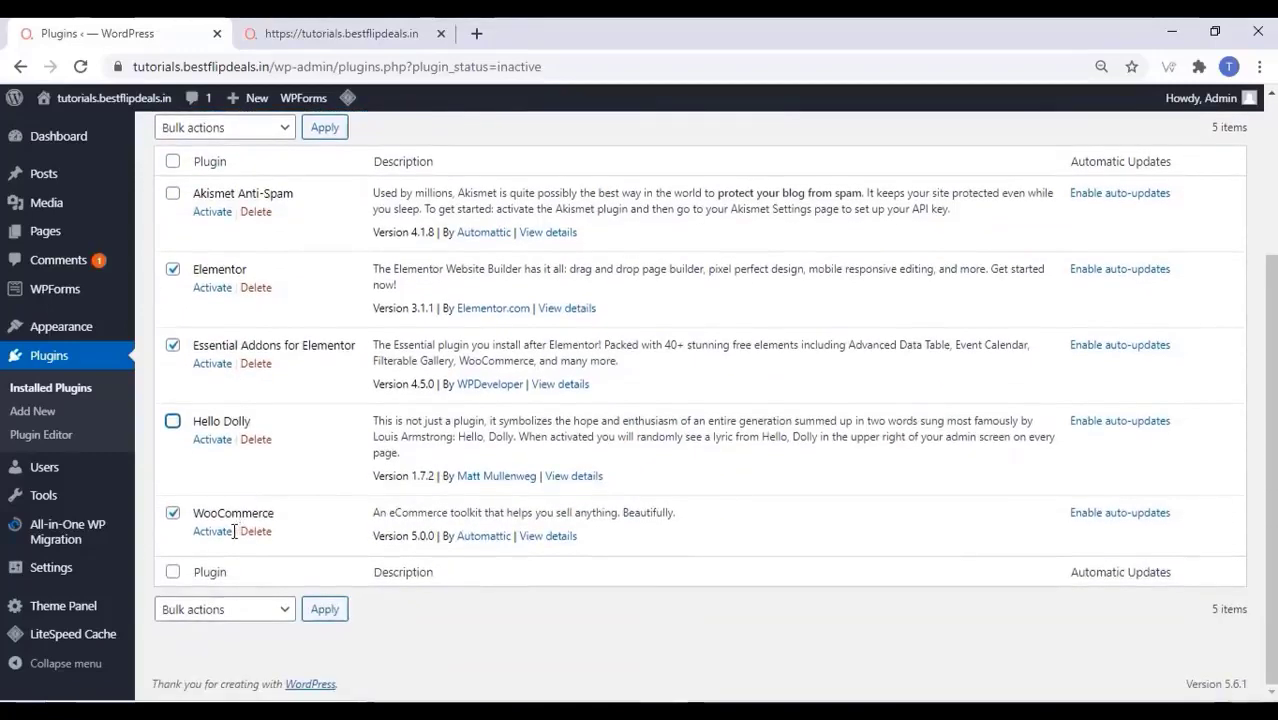
pyautogui.click(276, 610)
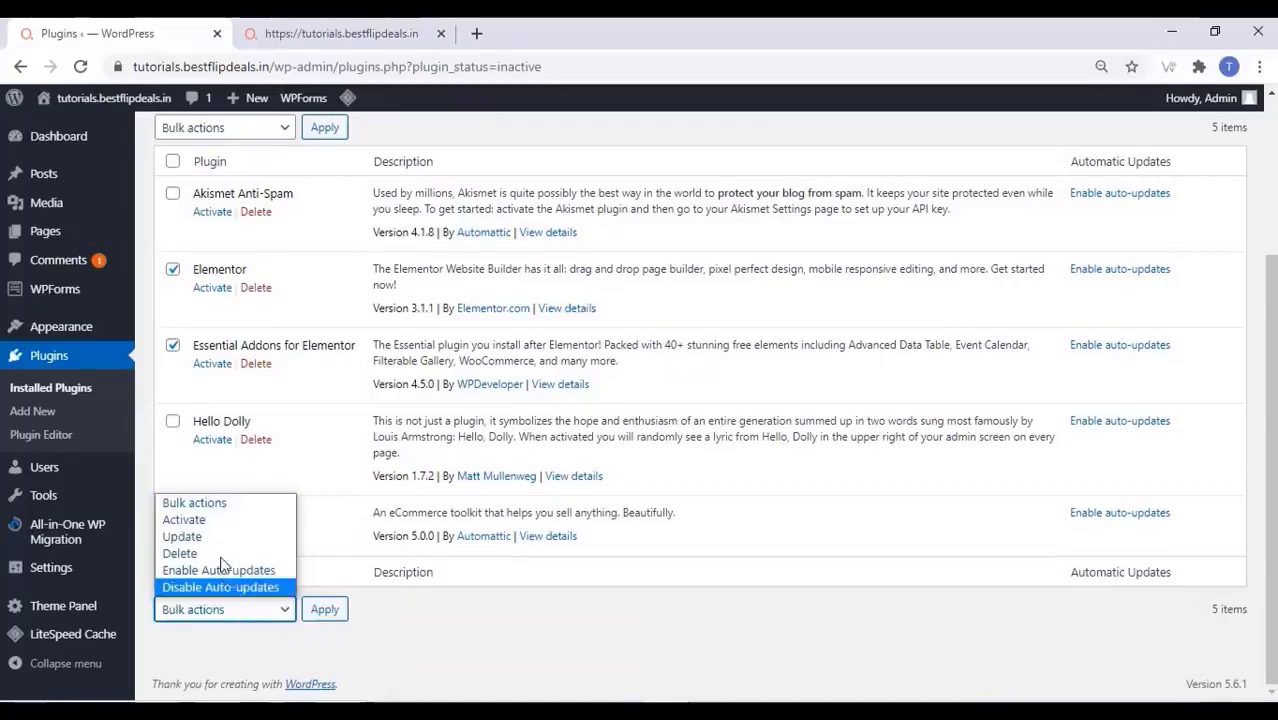
pyautogui.click(211, 520)
pyautogui.click(322, 612)
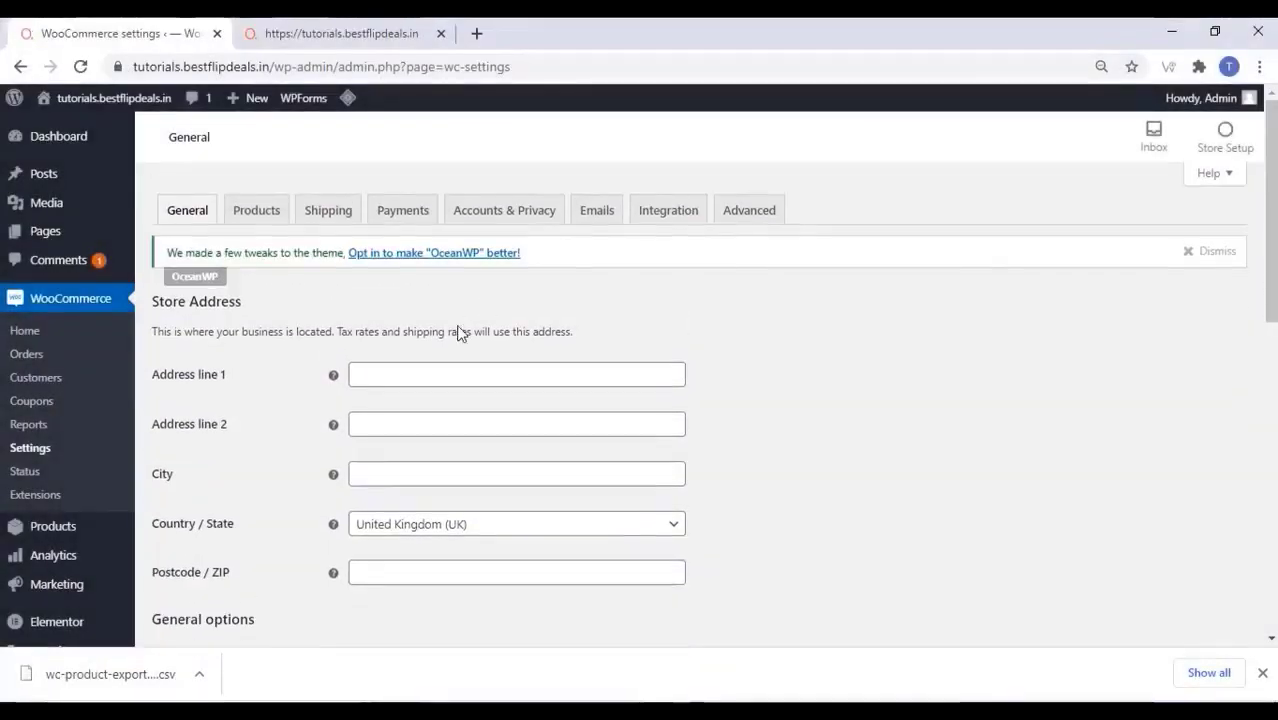
# Set the store country/state to India — Maharashtra
pyautogui.scroll(-3, 455, 335)
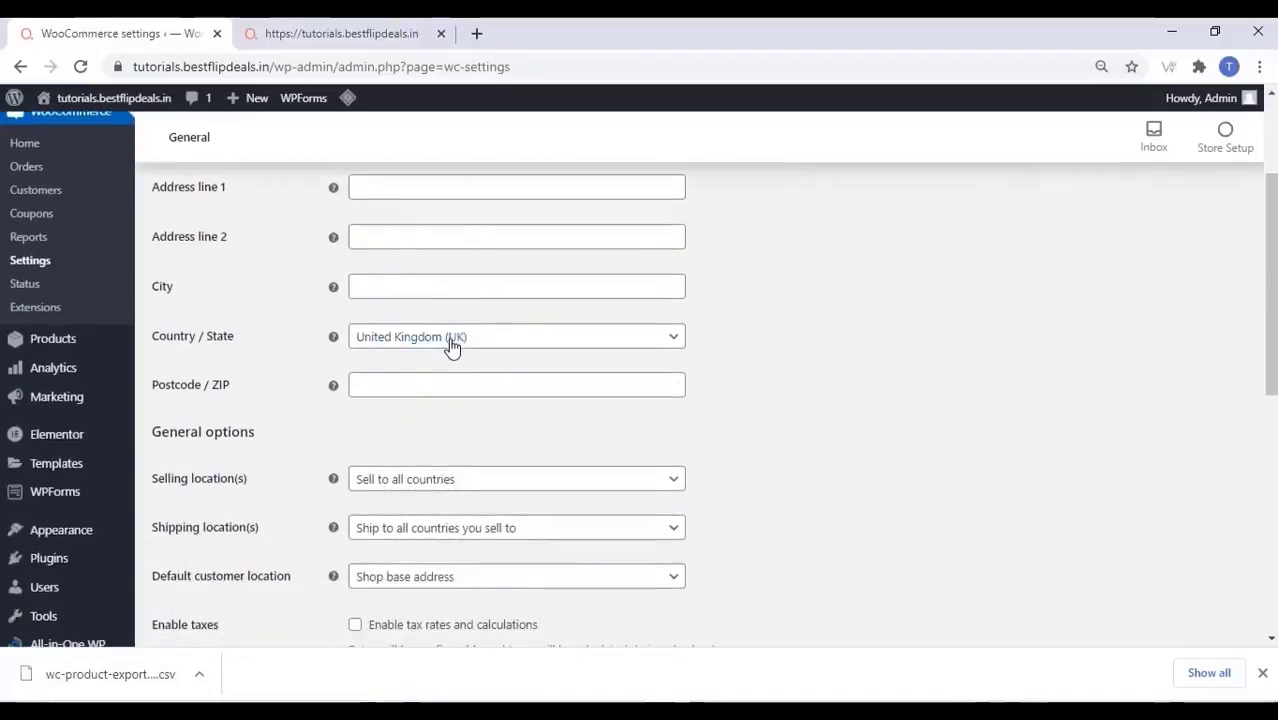
pyautogui.click(452, 343)
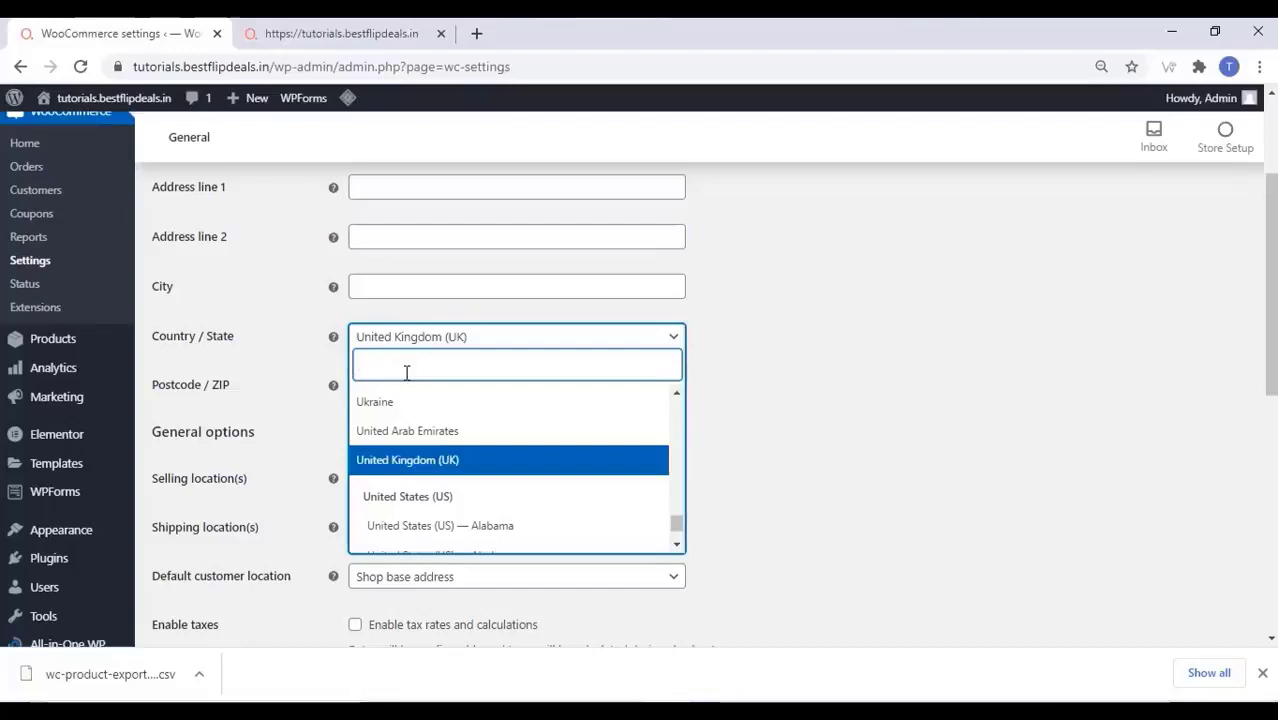
pyautogui.write('ind')
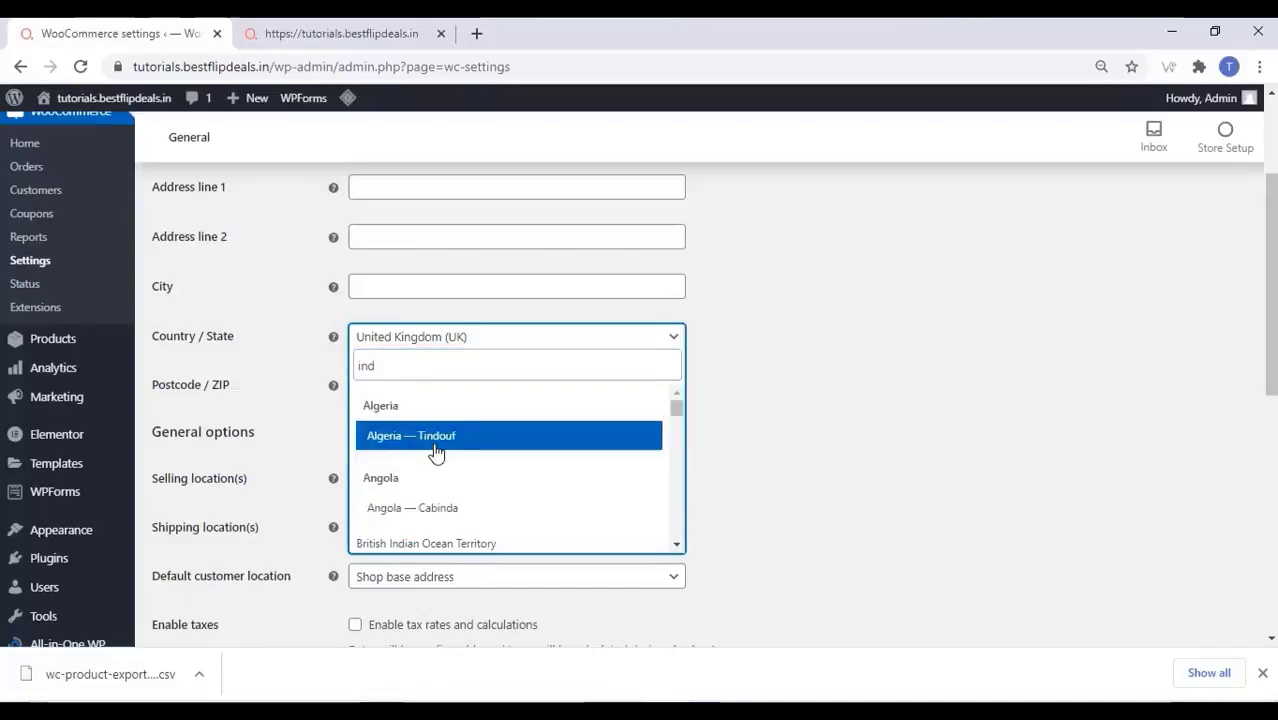
pyautogui.write('ia')
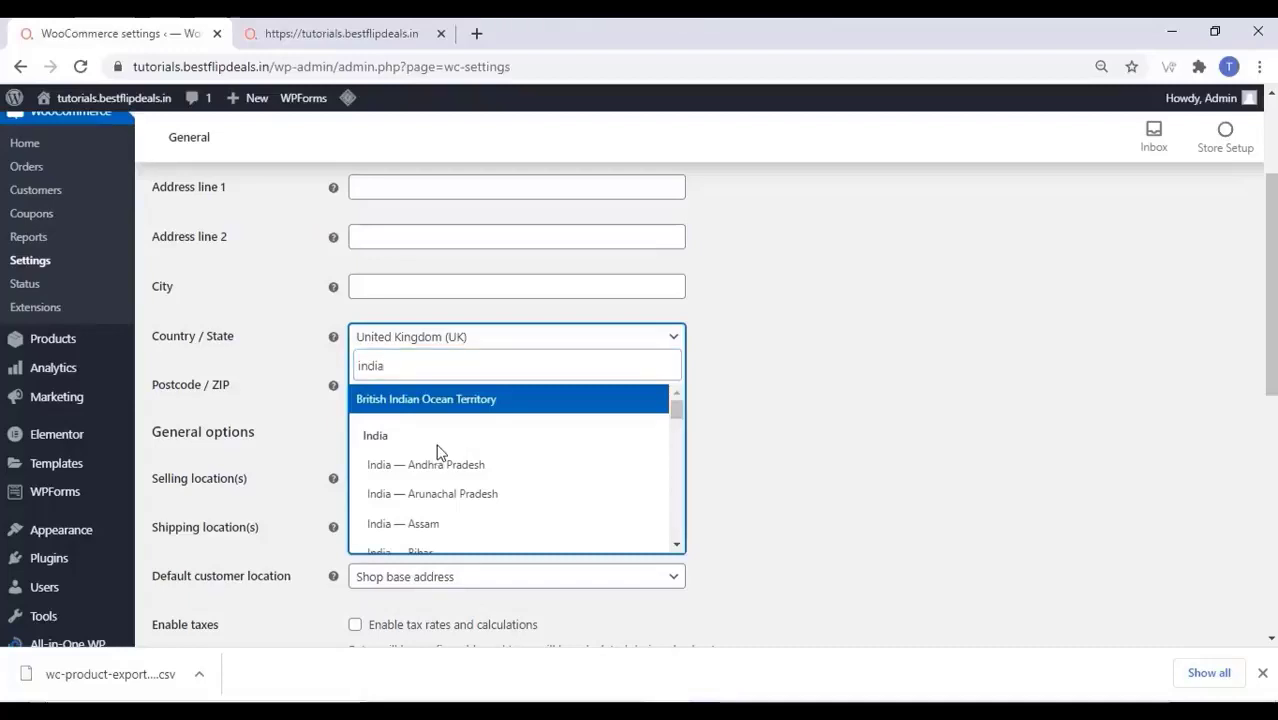
pyautogui.scroll(-2, 436, 458)
pyautogui.scroll(-2, 441, 461)
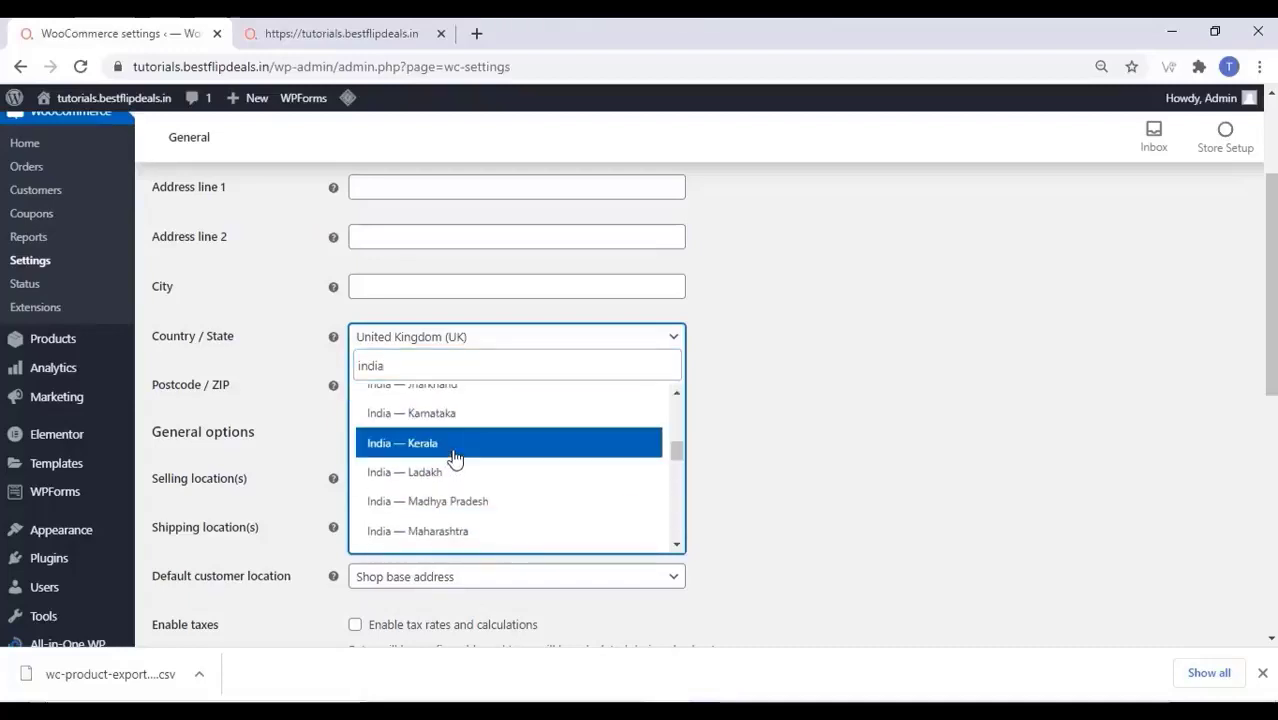
pyautogui.click(445, 540)
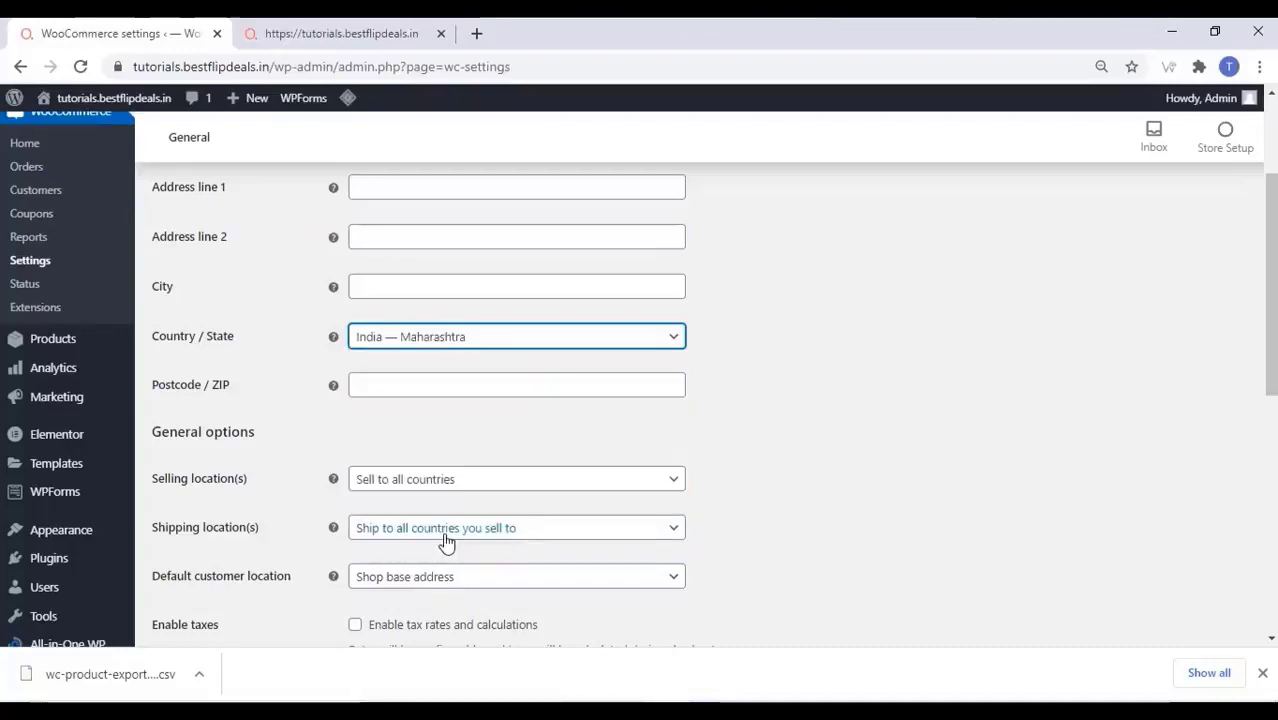
# Restrict selling locations to India only
pyautogui.click(511, 486)
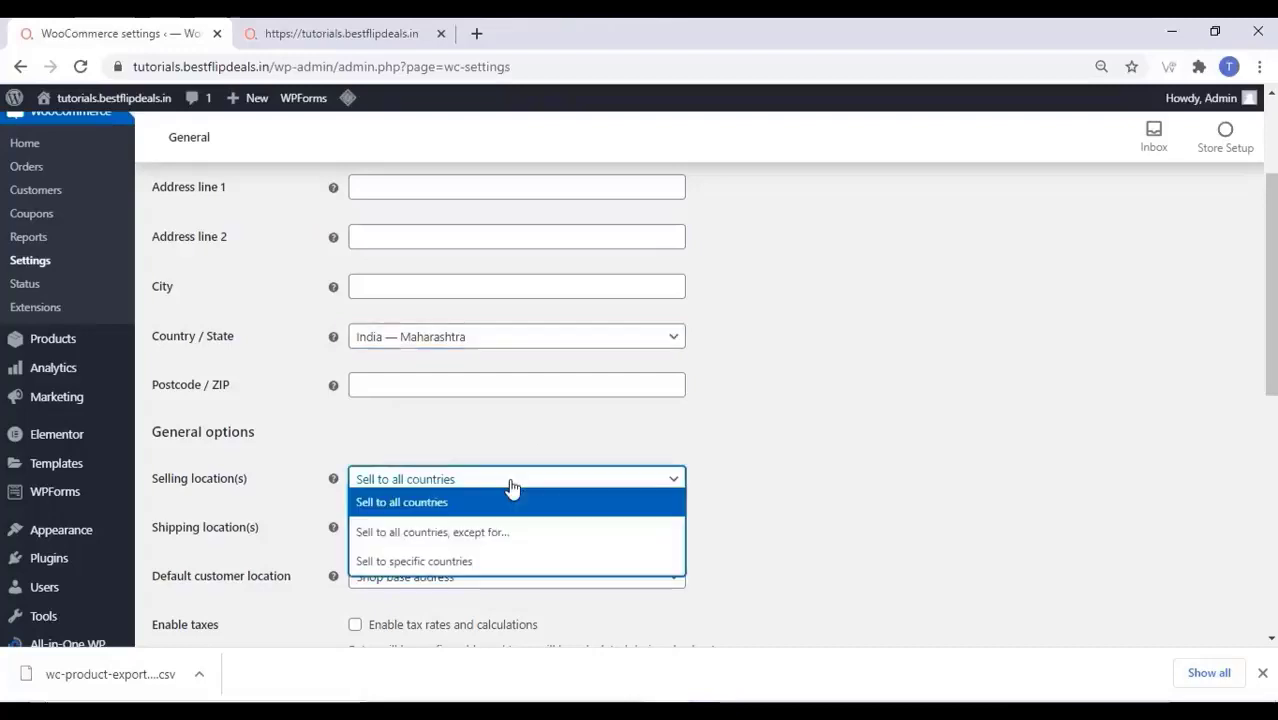
pyautogui.click(473, 570)
pyautogui.click(420, 532)
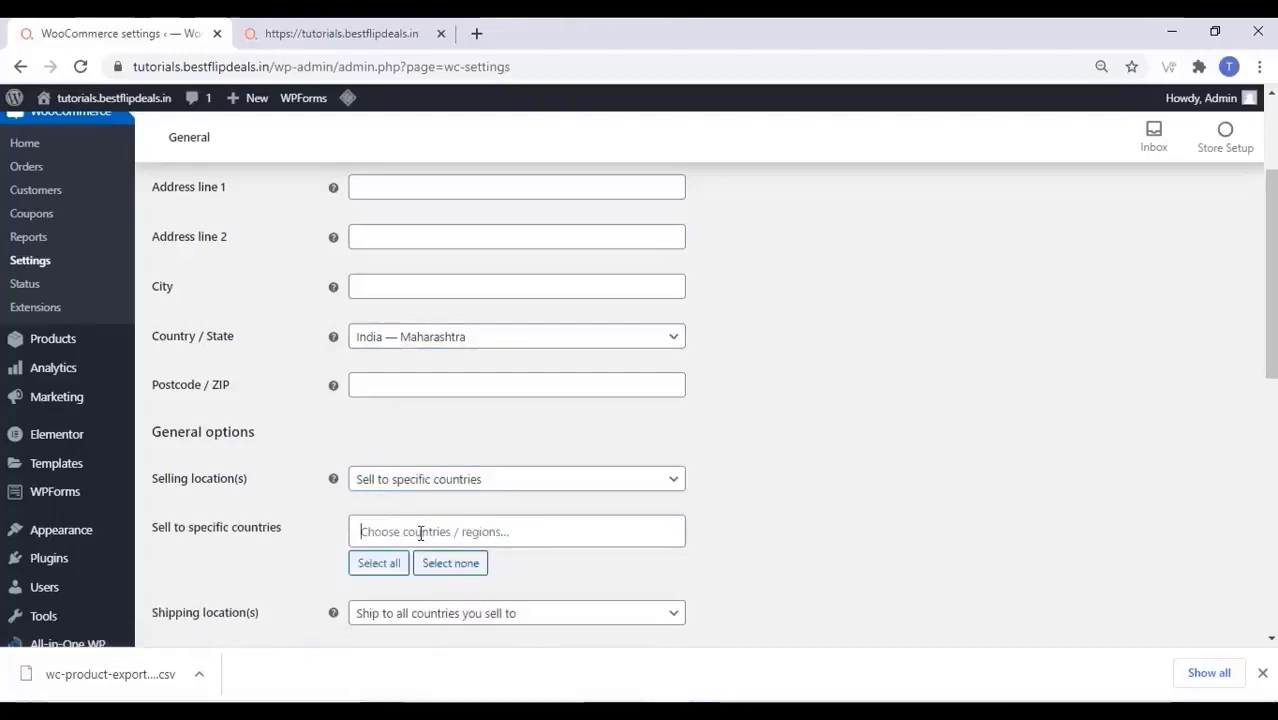
pyautogui.write('ind')
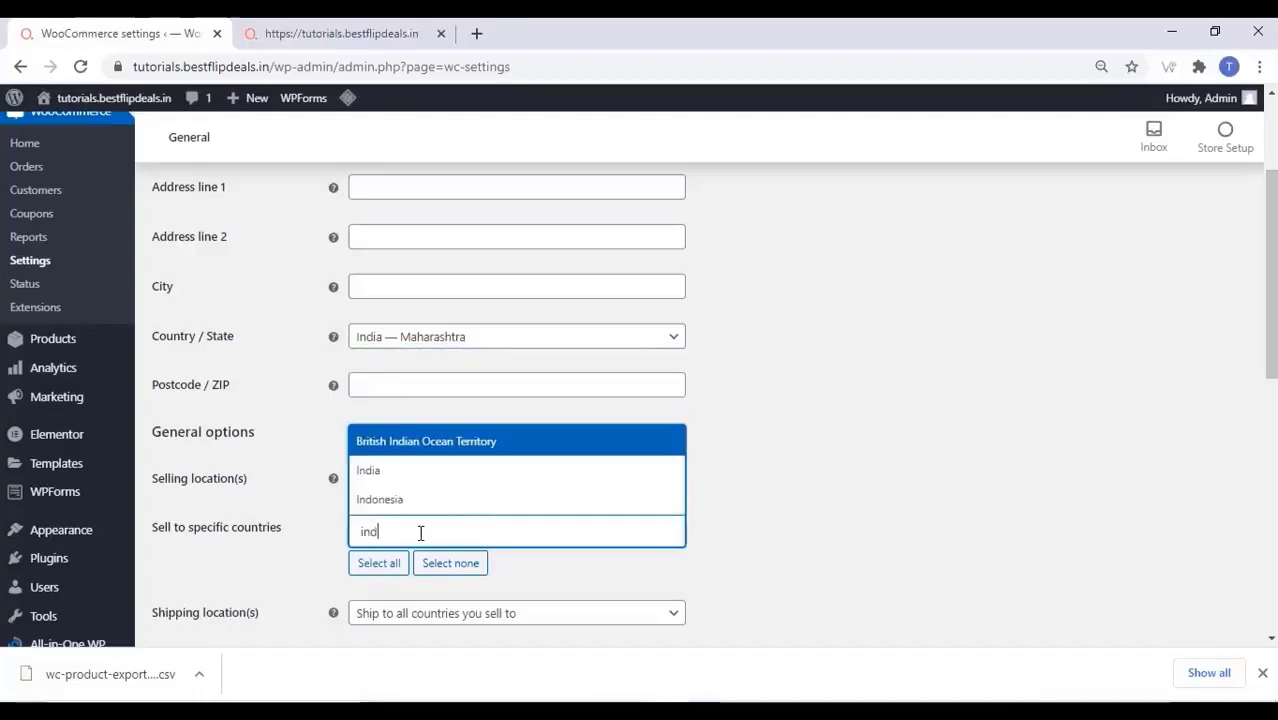
pyautogui.click(408, 472)
pyautogui.scroll(-2, 419, 488)
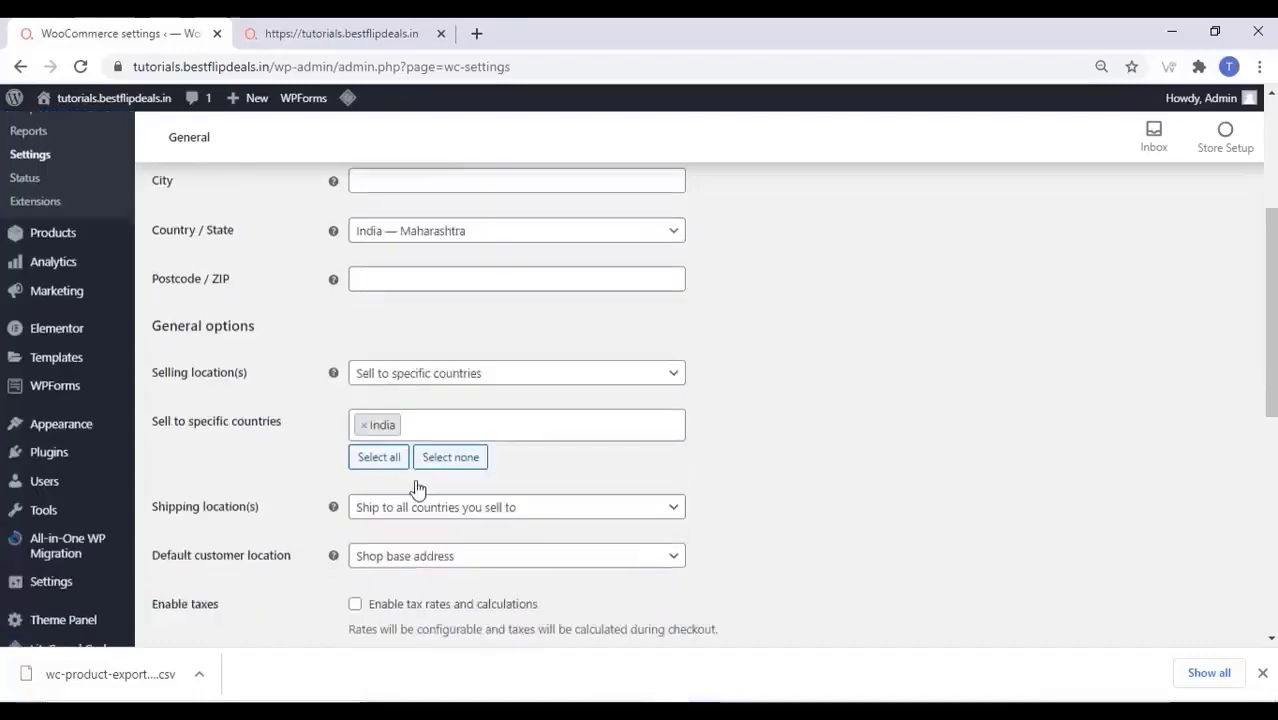
# Restrict shipping locations to India only
pyautogui.click(494, 429)
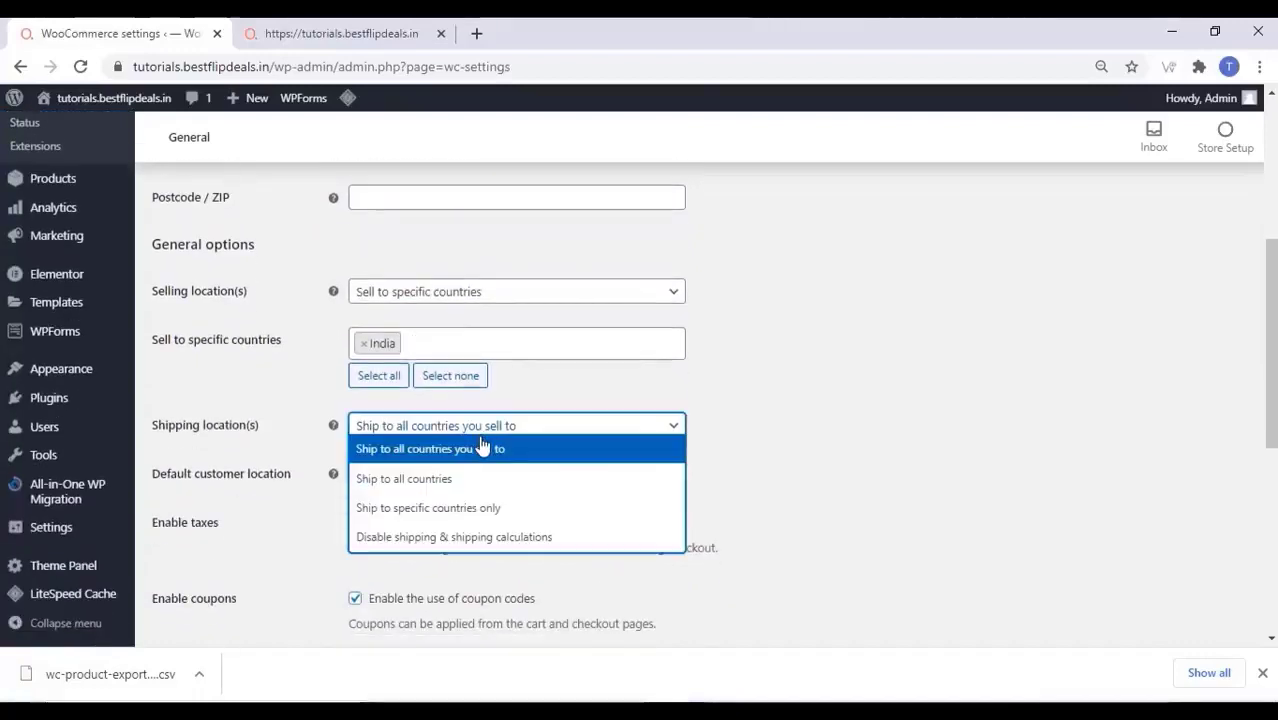
pyautogui.click(485, 512)
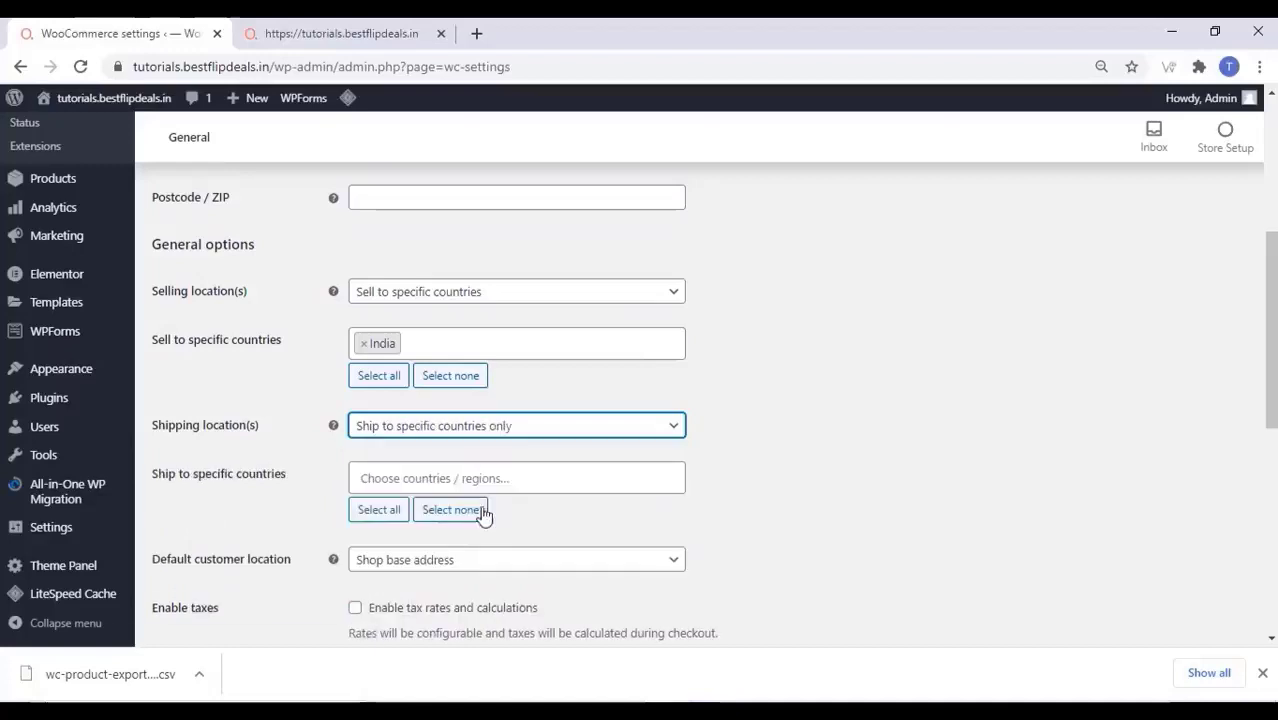
pyautogui.click(408, 472)
pyautogui.write('in')
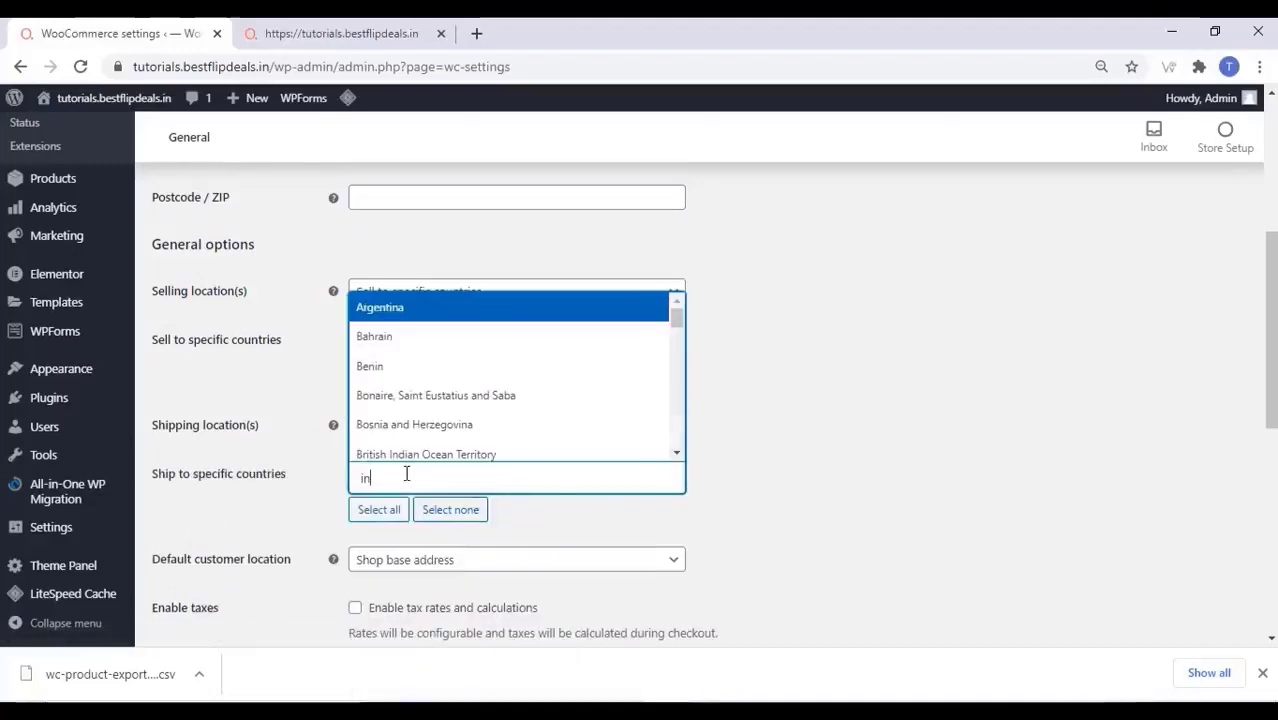
pyautogui.write('d')
pyautogui.click(366, 425)
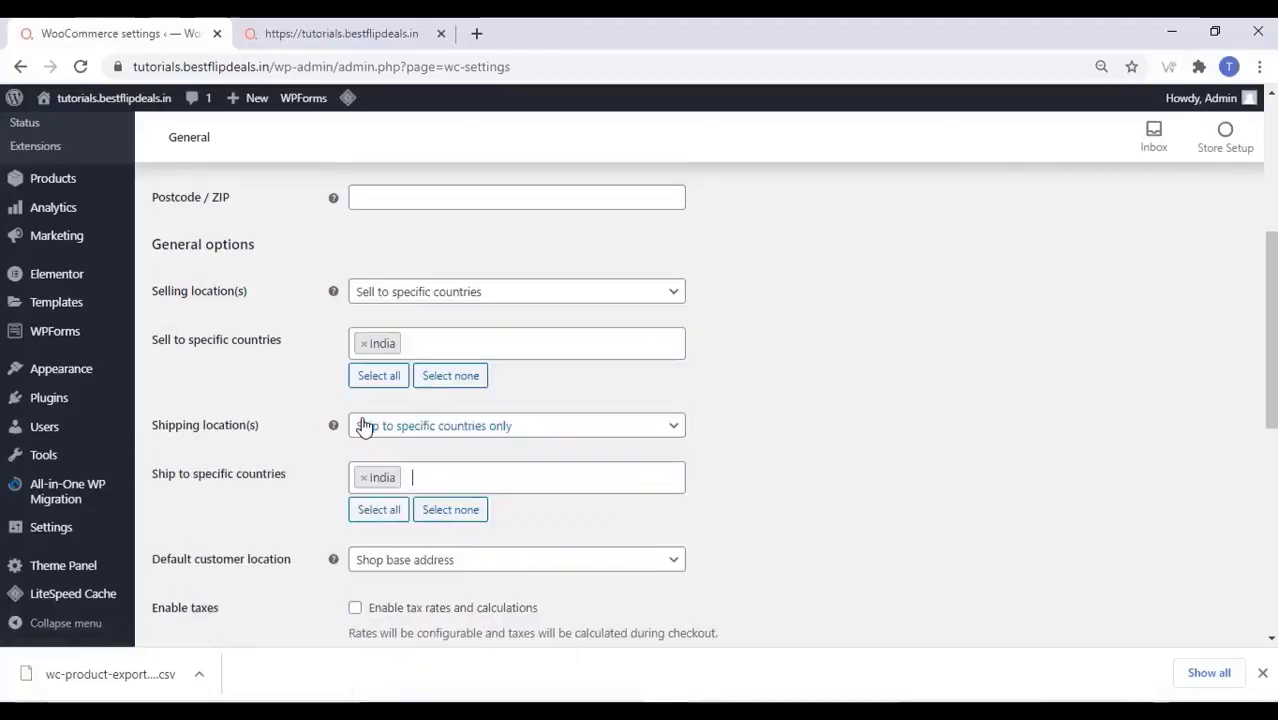
pyautogui.scroll(-3, 248, 471)
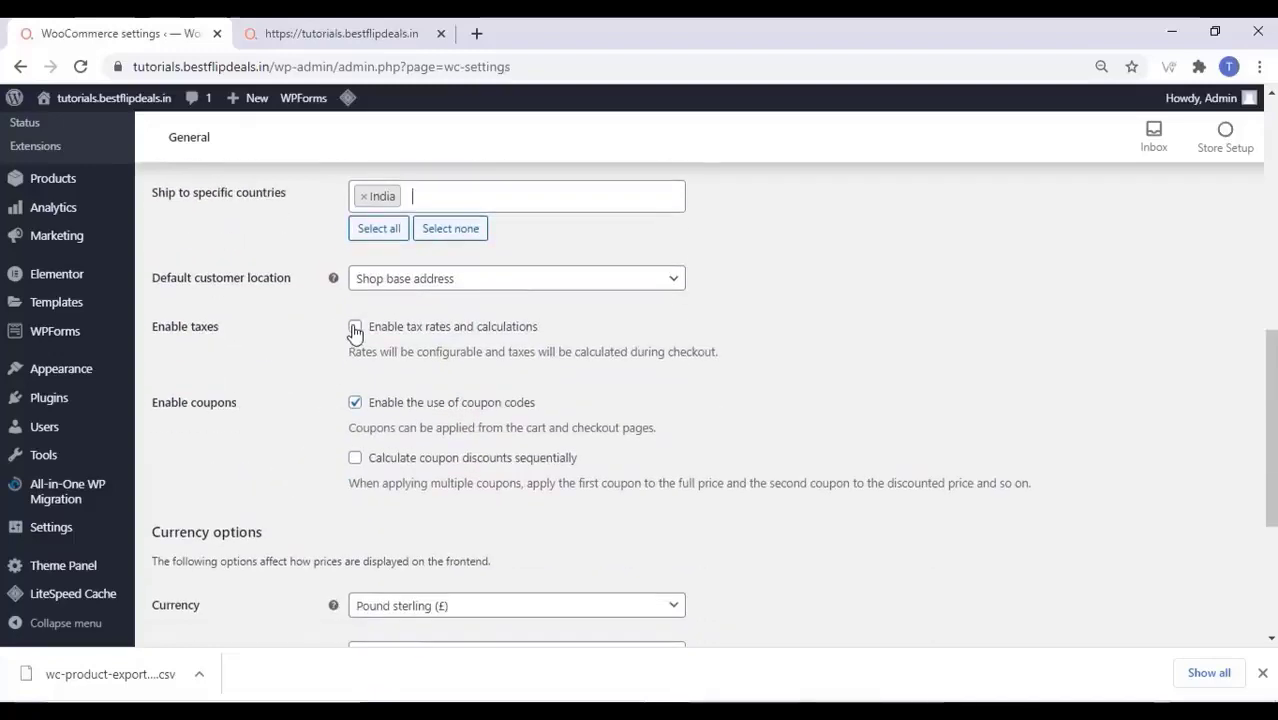
# Enable taxes, set the currency to Indian rupee, and save the general settings
pyautogui.click(355, 329)
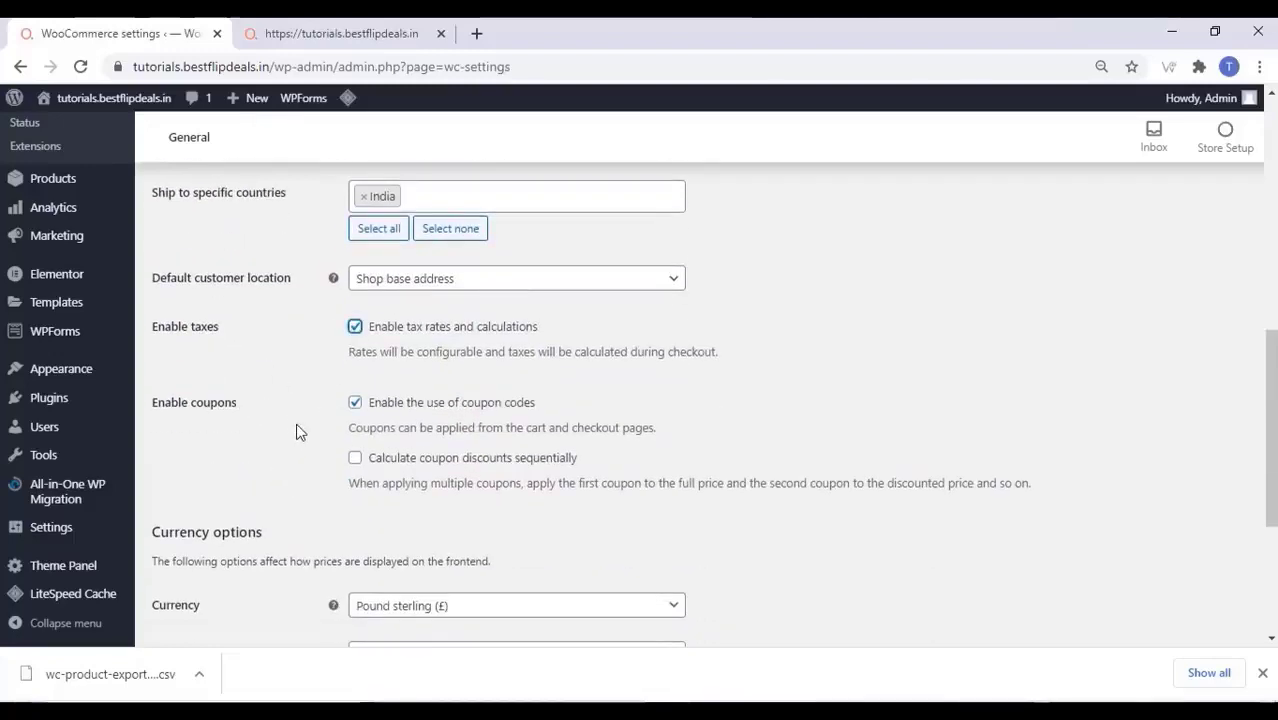
pyautogui.scroll(-2, 319, 425)
pyautogui.click(420, 420)
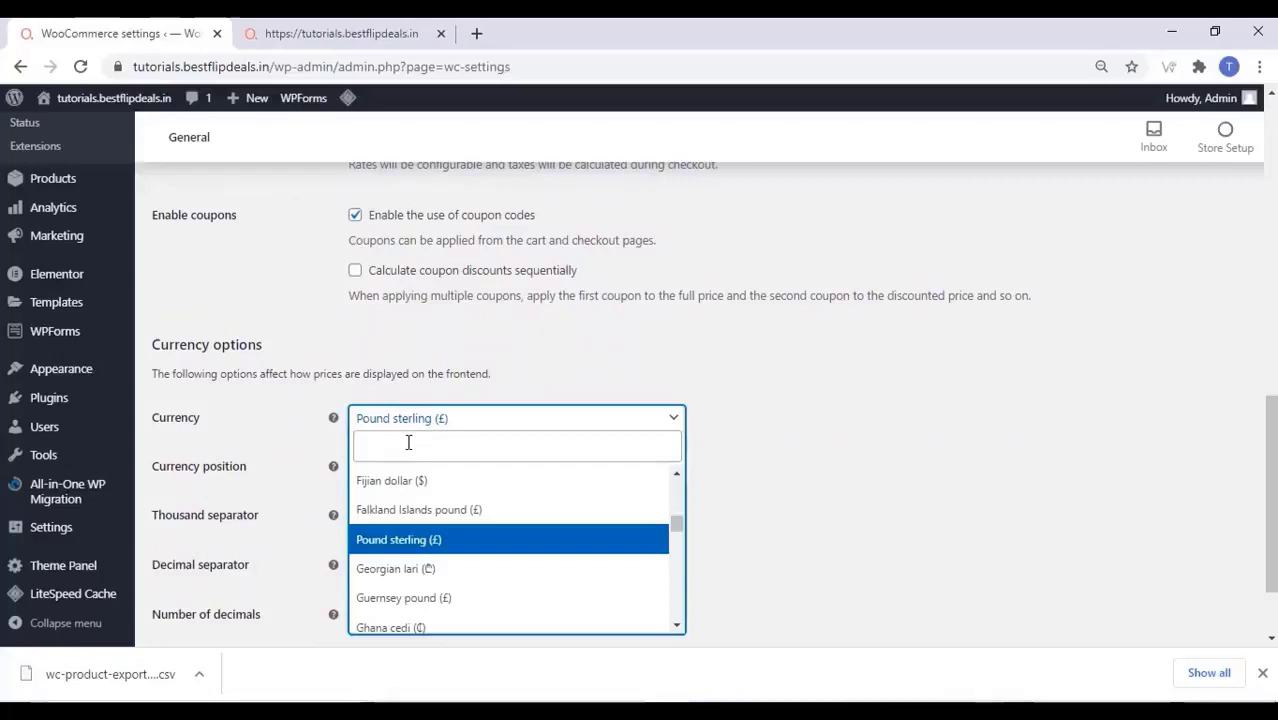
pyautogui.click(408, 442)
pyautogui.write('ind')
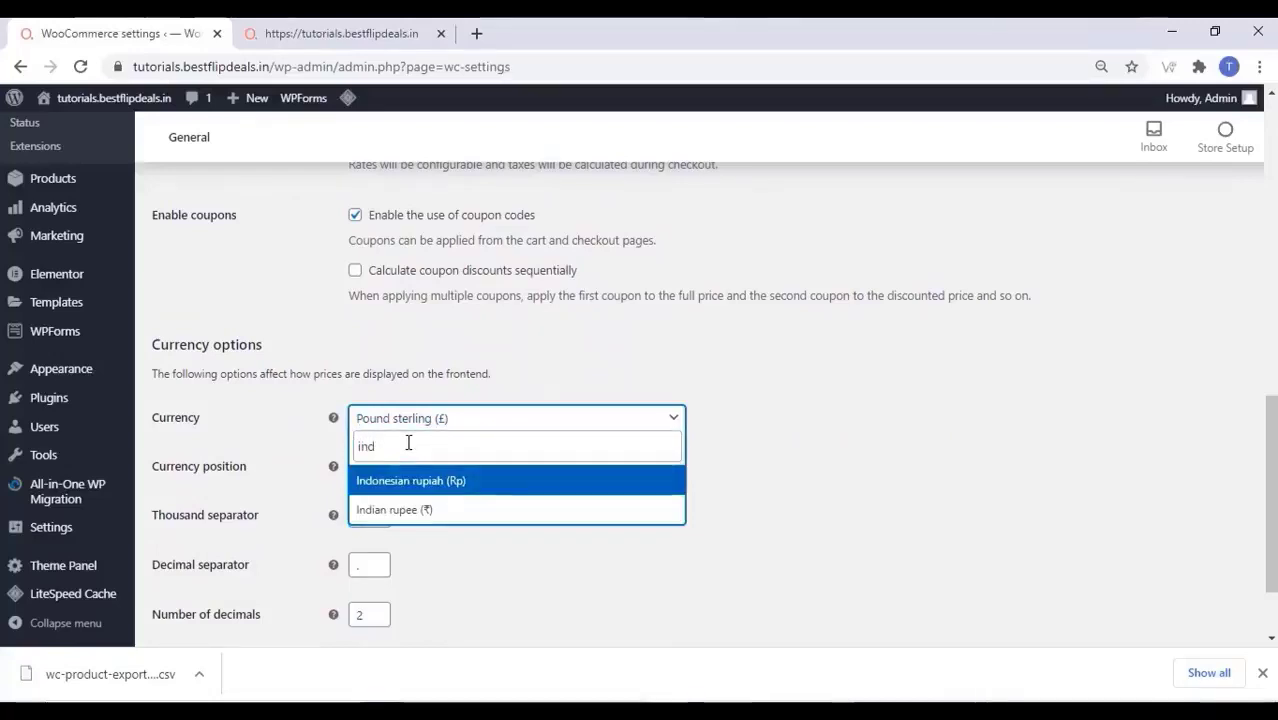
pyautogui.click(470, 510)
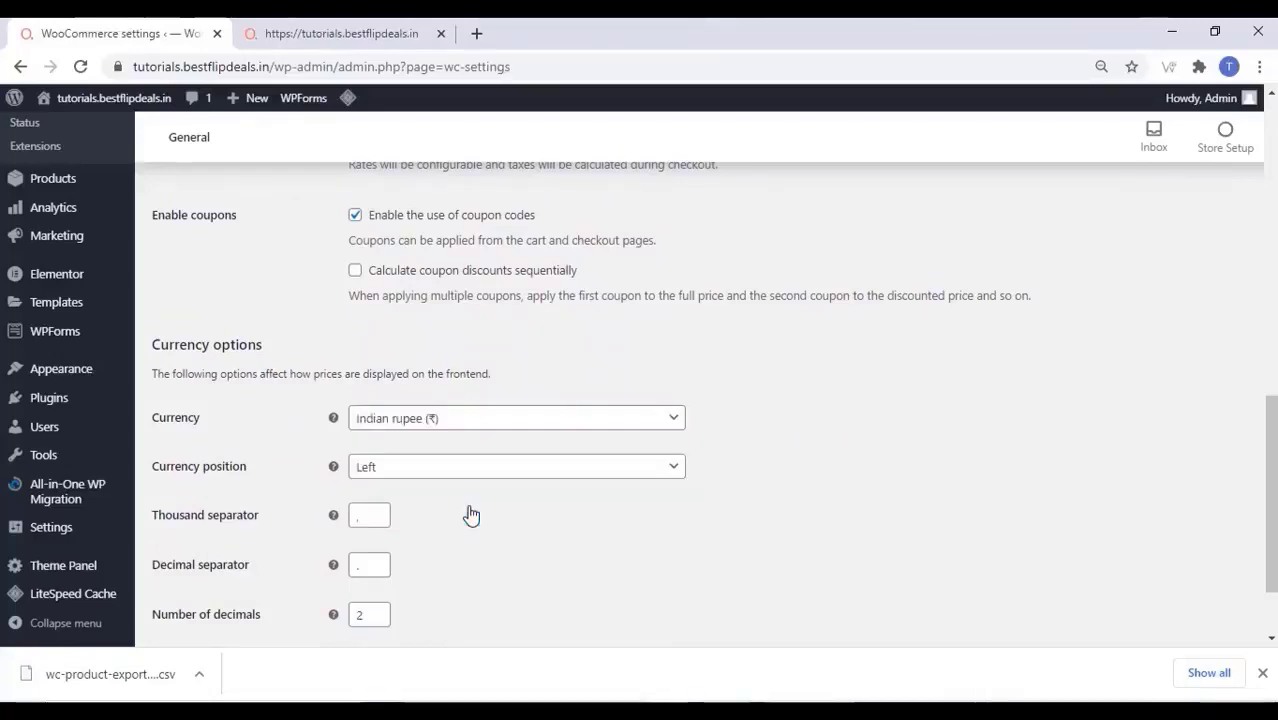
pyautogui.scroll(-1, 471, 514)
pyautogui.click(184, 563)
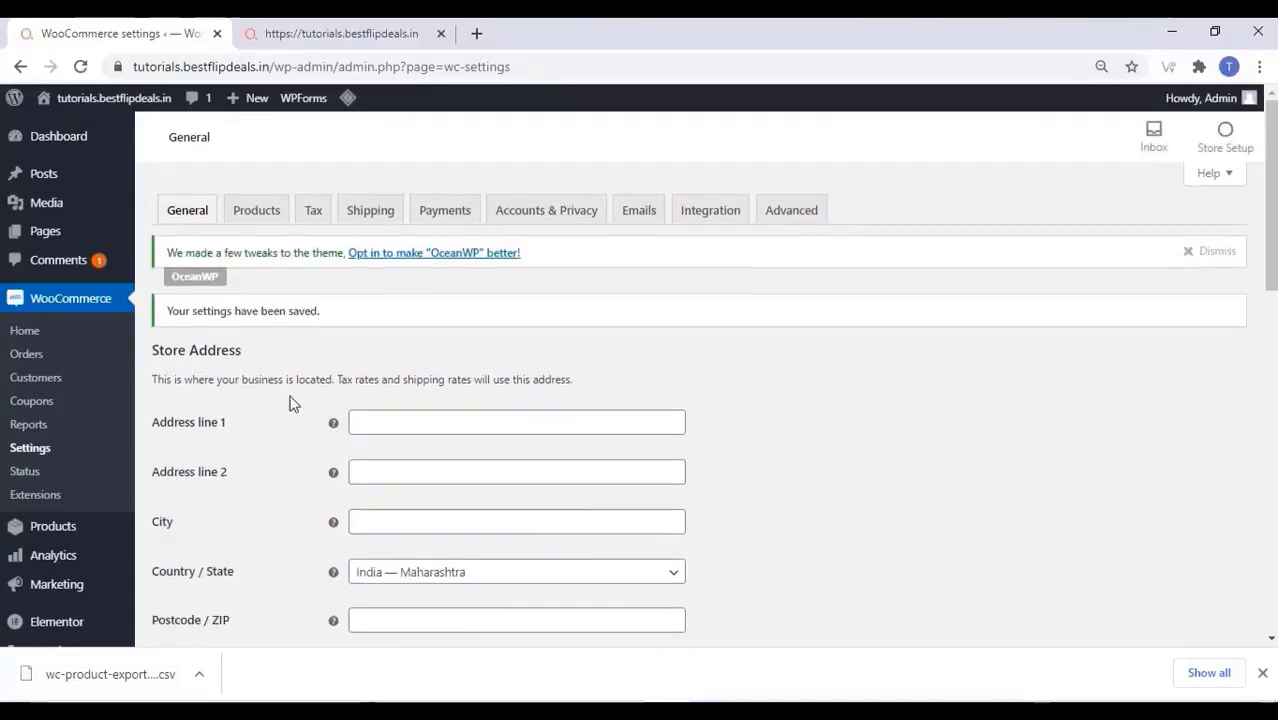
# Enable Cash on delivery in the WooCommerce Payments settings and save
pyautogui.click(266, 210)
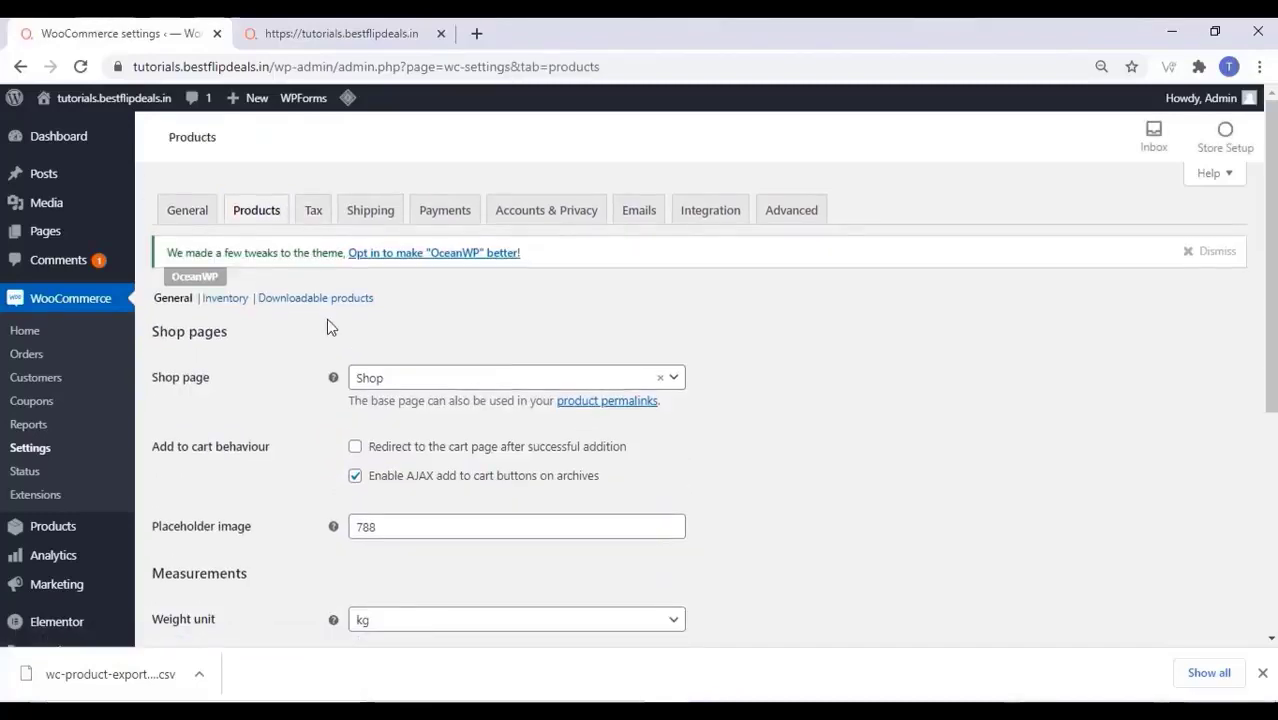
pyautogui.scroll(-2, 326, 319)
pyautogui.scroll(-2, 326, 319)
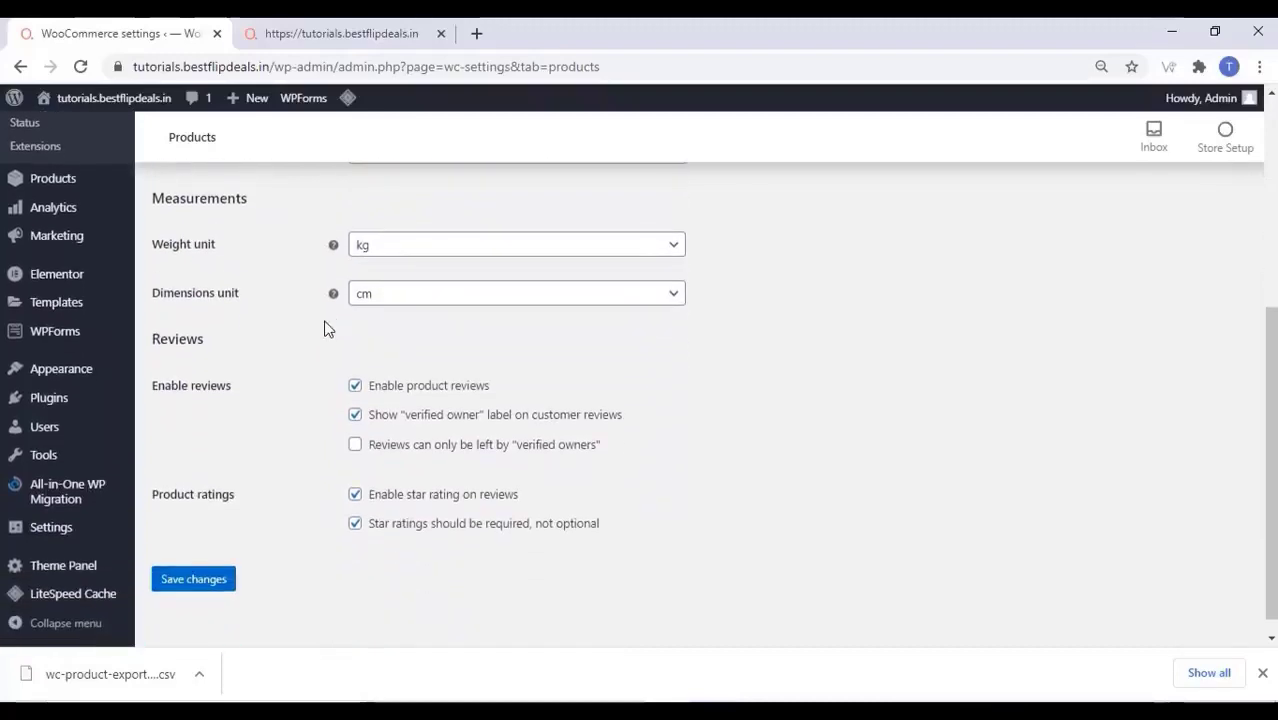
pyautogui.scroll(4, 326, 330)
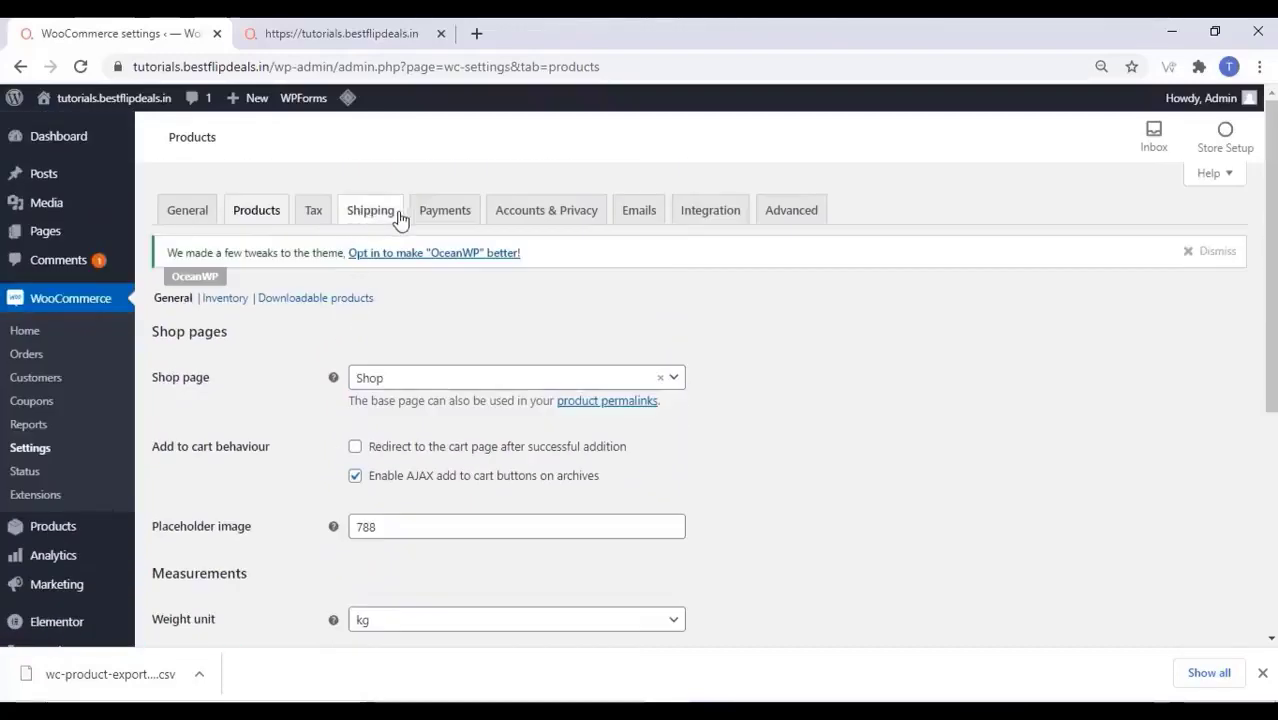
pyautogui.click(445, 212)
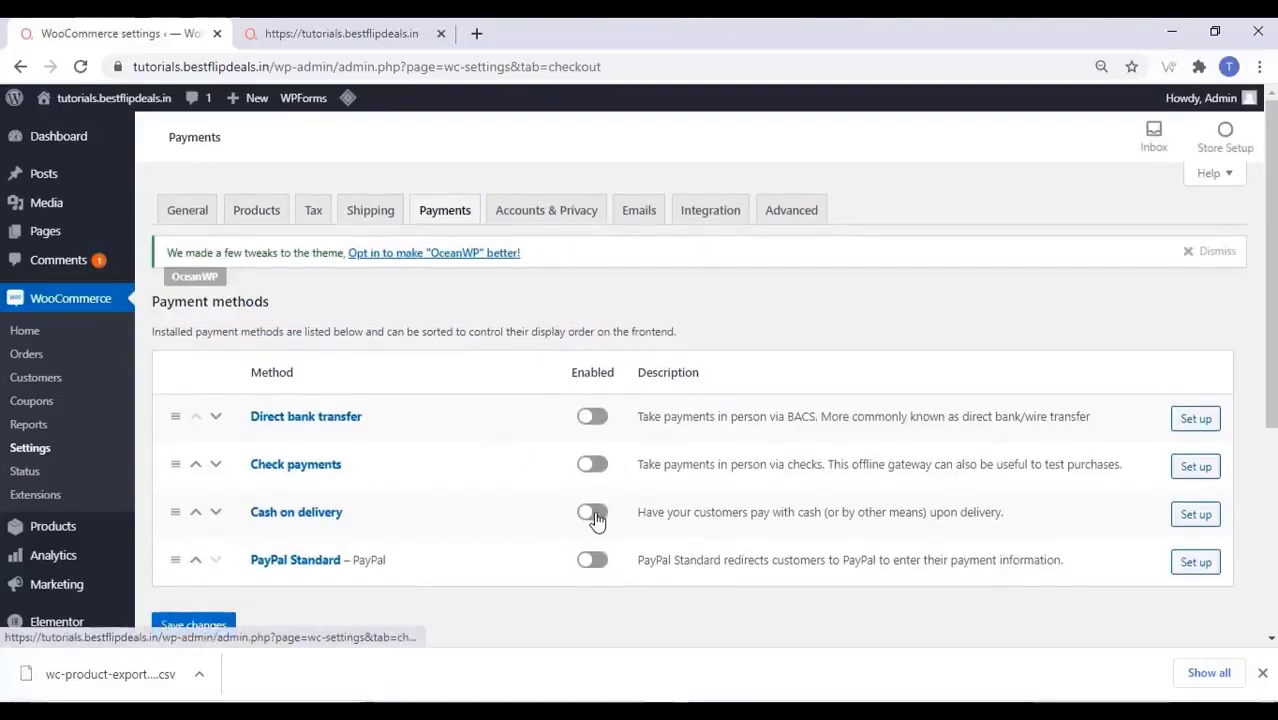
pyautogui.click(593, 520)
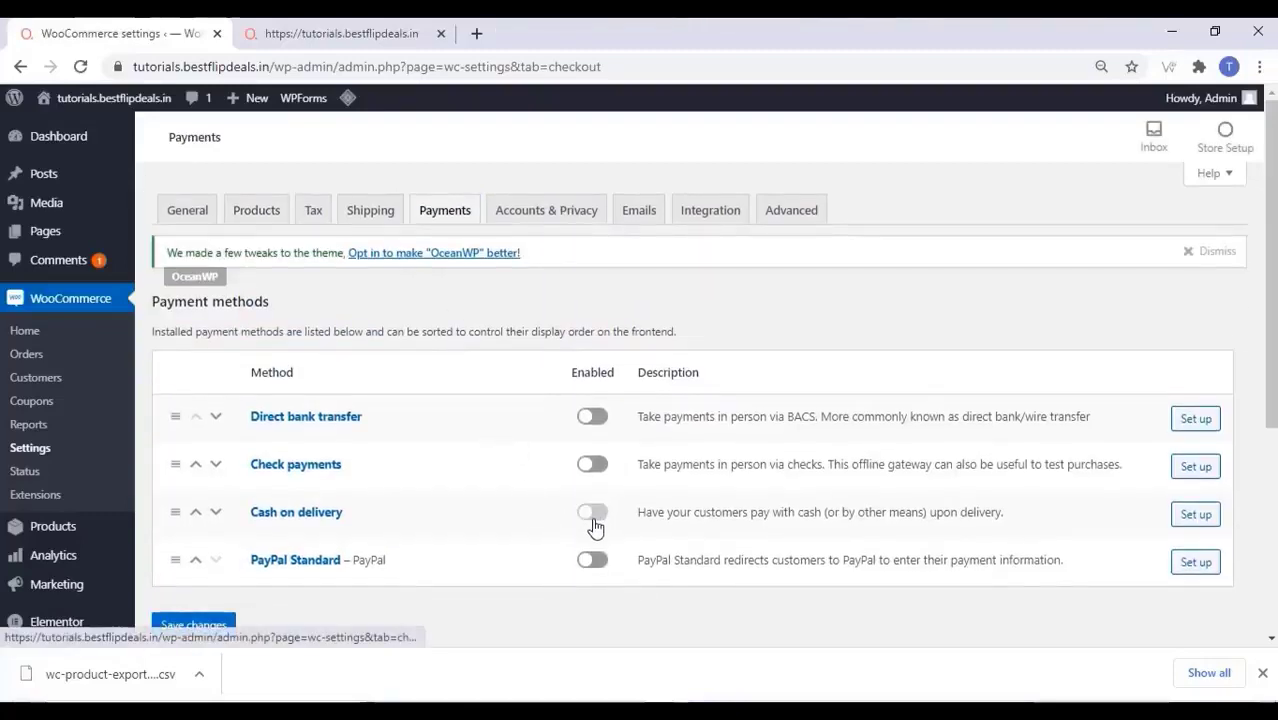
pyautogui.click(218, 633)
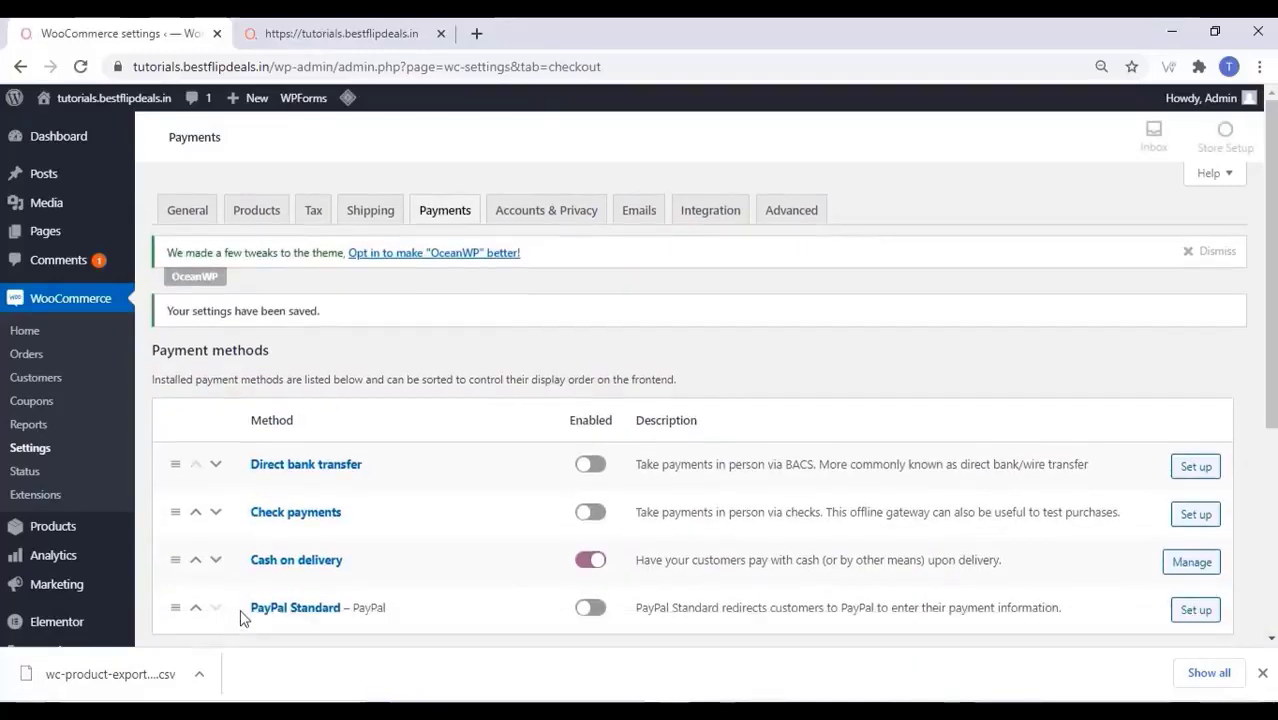
pyautogui.click(540, 212)
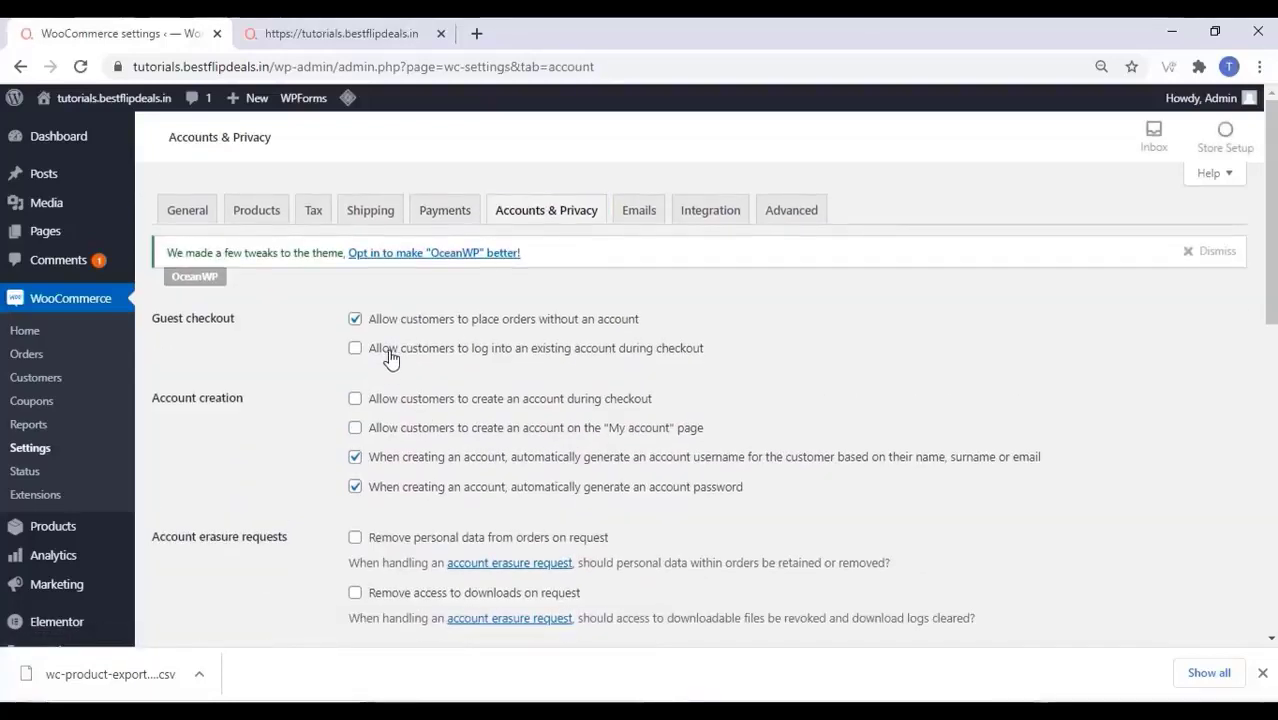
# Disable guest checkout and auto-generated usernames/passwords, allow checkout login and account creation, then save
pyautogui.click(355, 319)
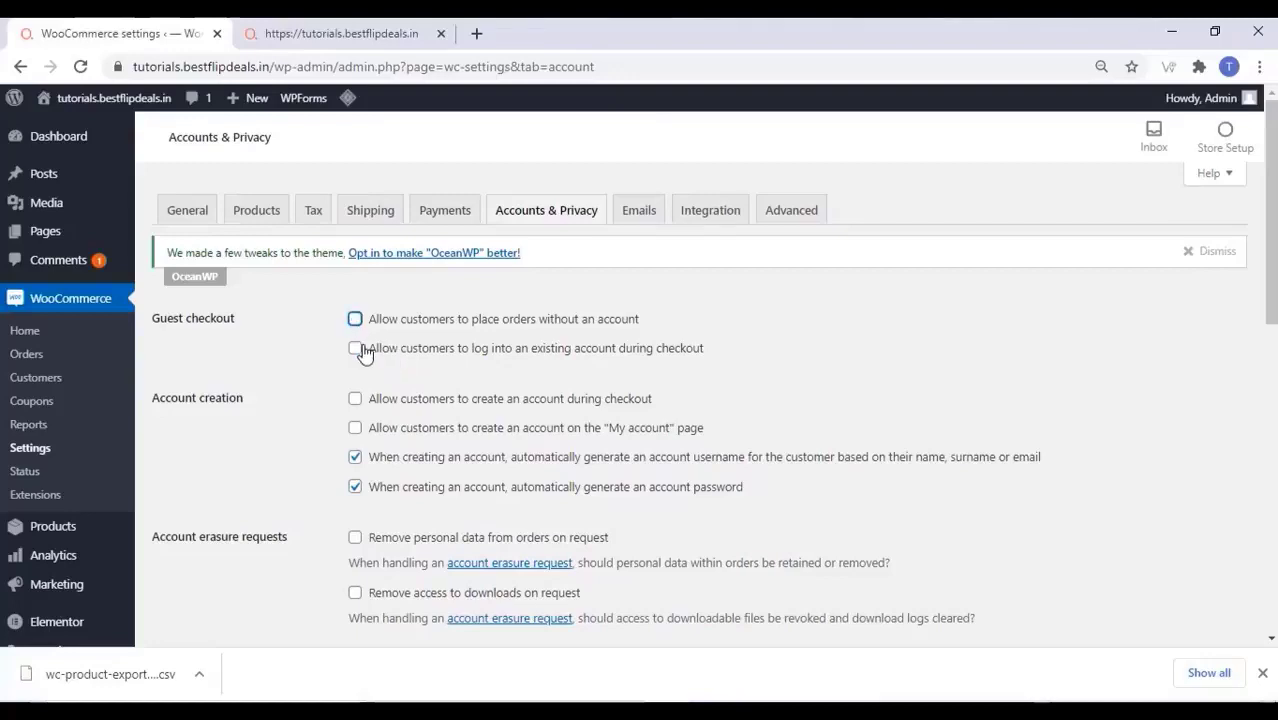
pyautogui.click(355, 348)
pyautogui.click(354, 399)
pyautogui.click(355, 432)
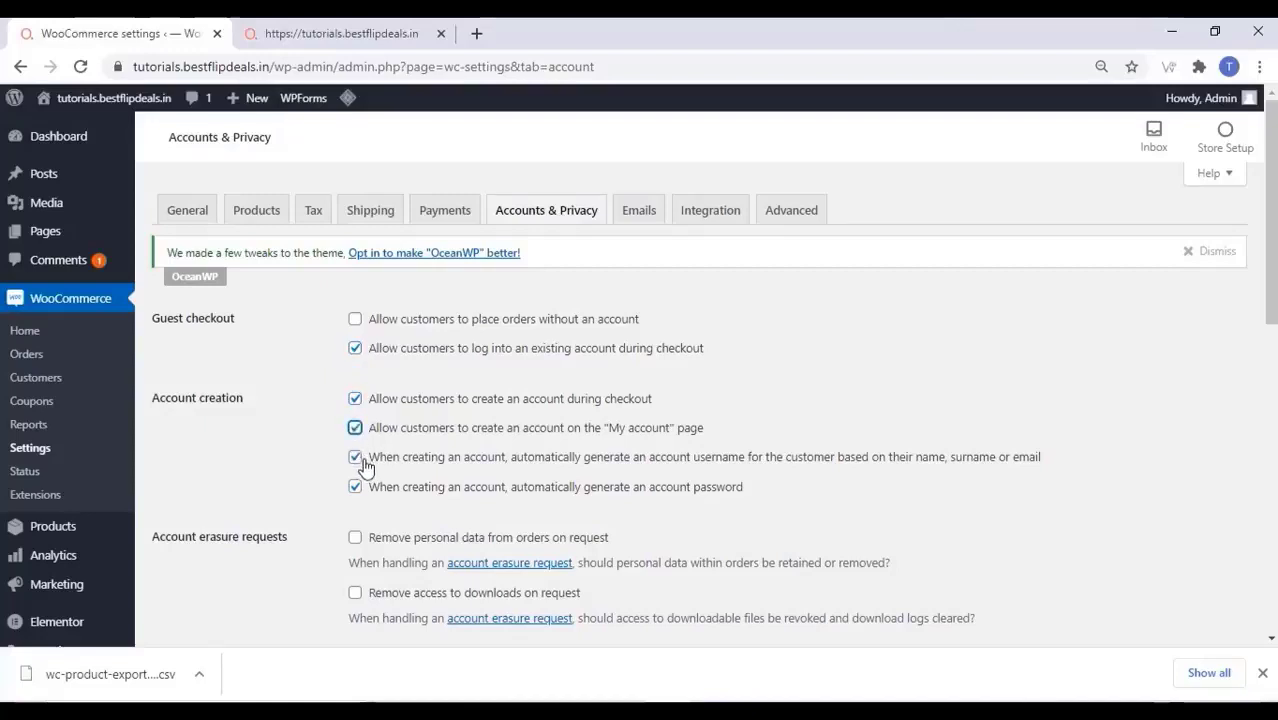
pyautogui.click(359, 462)
pyautogui.click(360, 488)
pyautogui.scroll(-5, 380, 490)
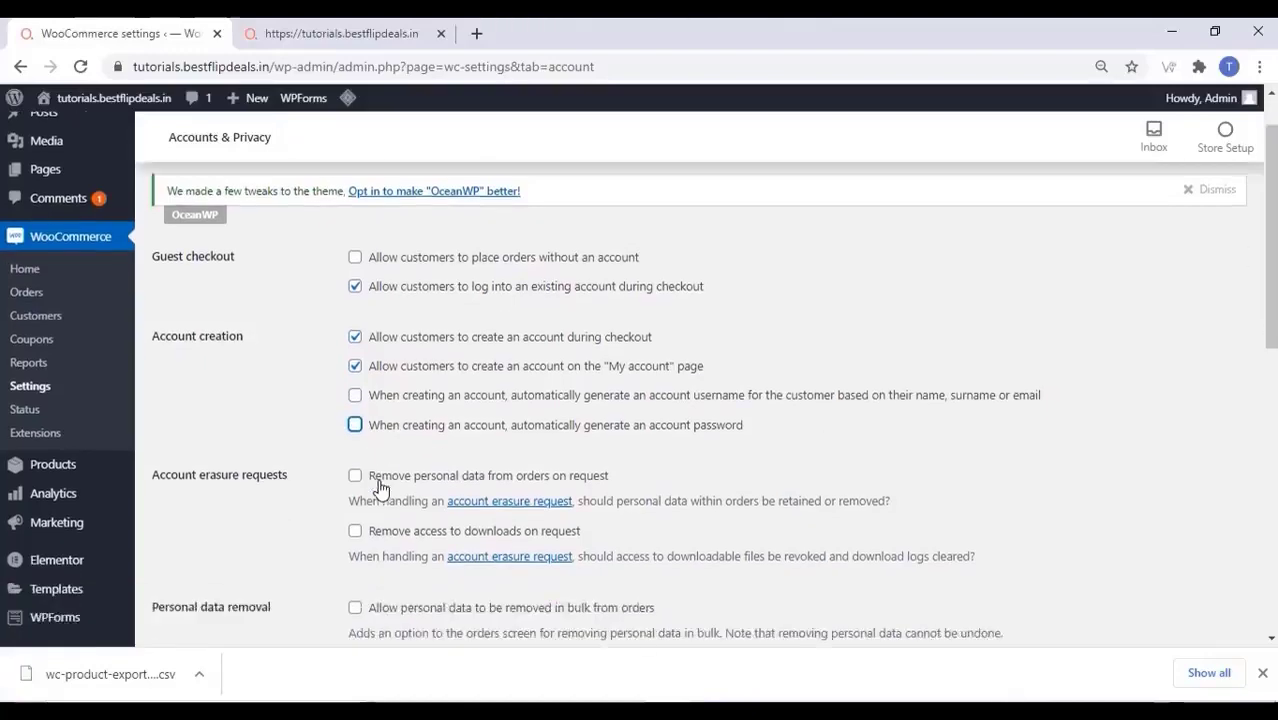
pyautogui.scroll(-3, 270, 460)
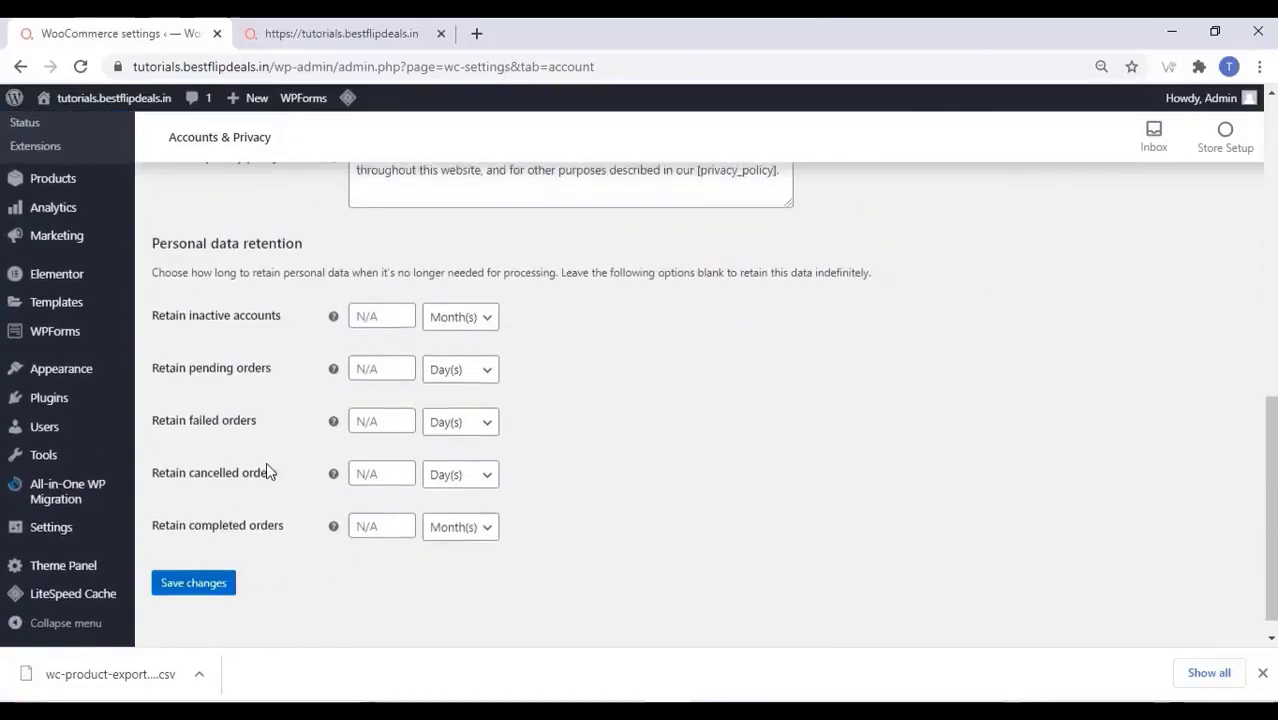
pyautogui.click(193, 580)
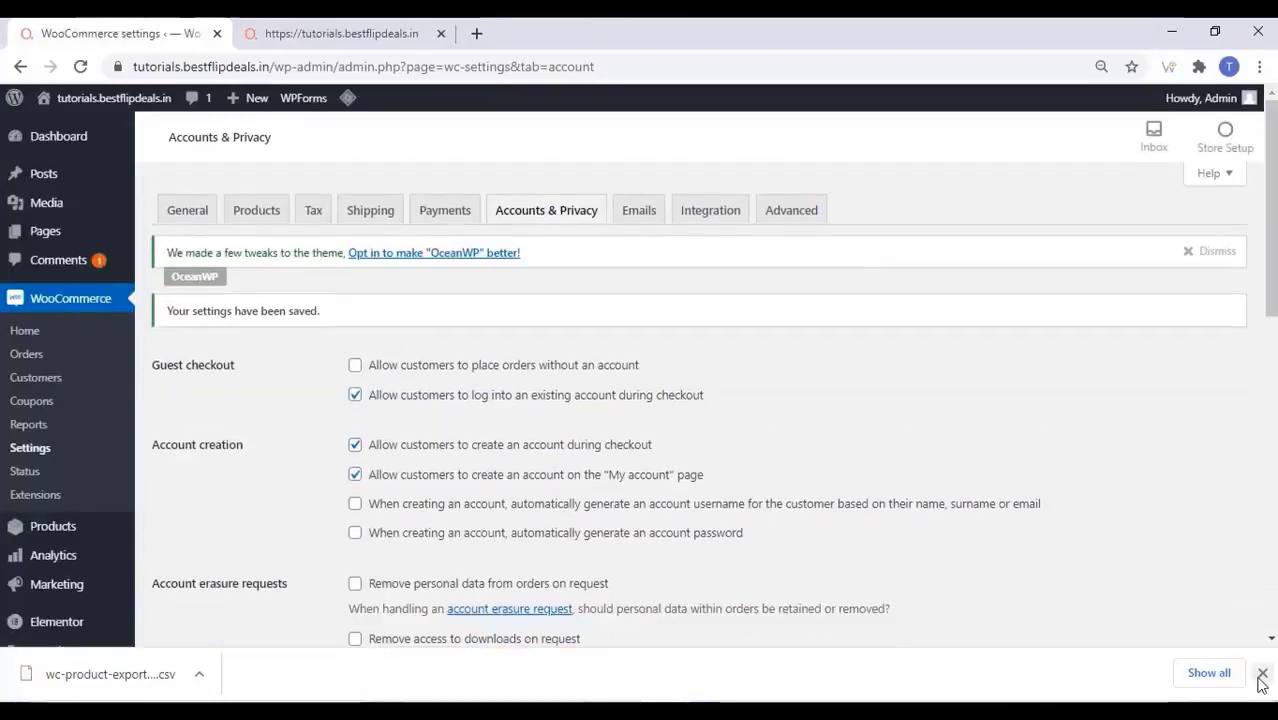
pyautogui.click(1262, 674)
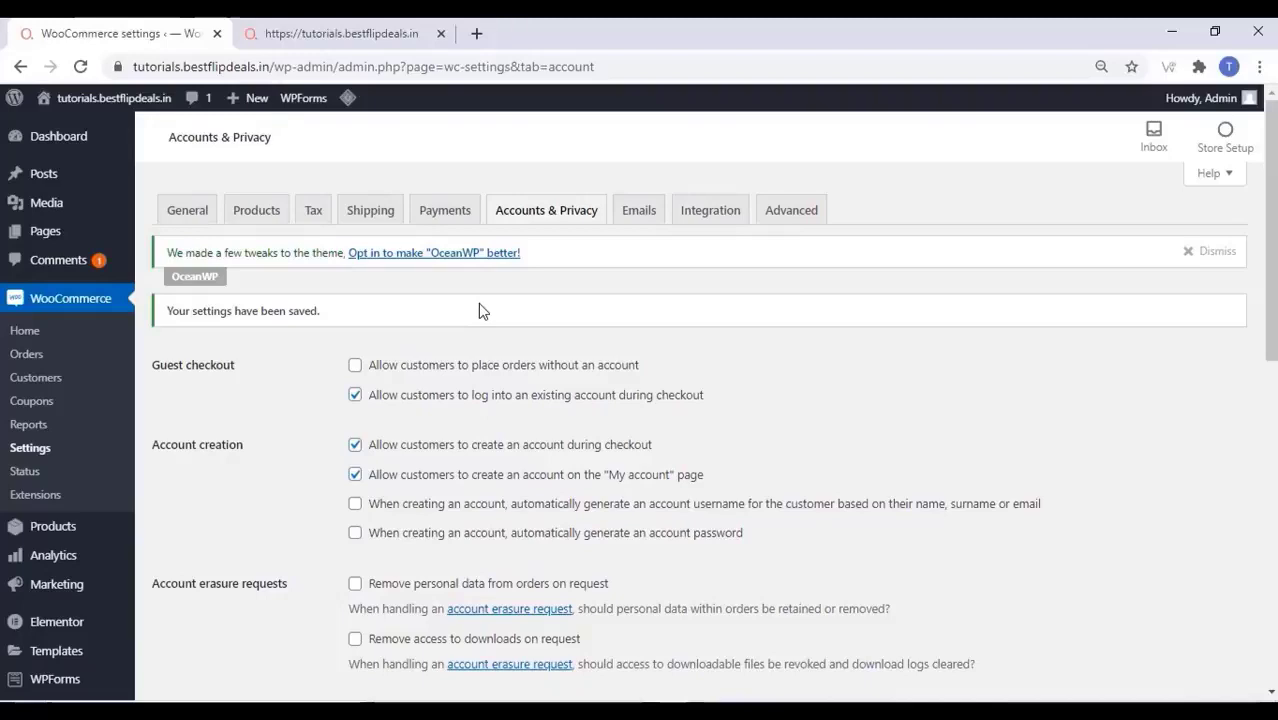
# Under Advanced settings, make Privacy Policy the terms and conditions page and save
pyautogui.click(807, 213)
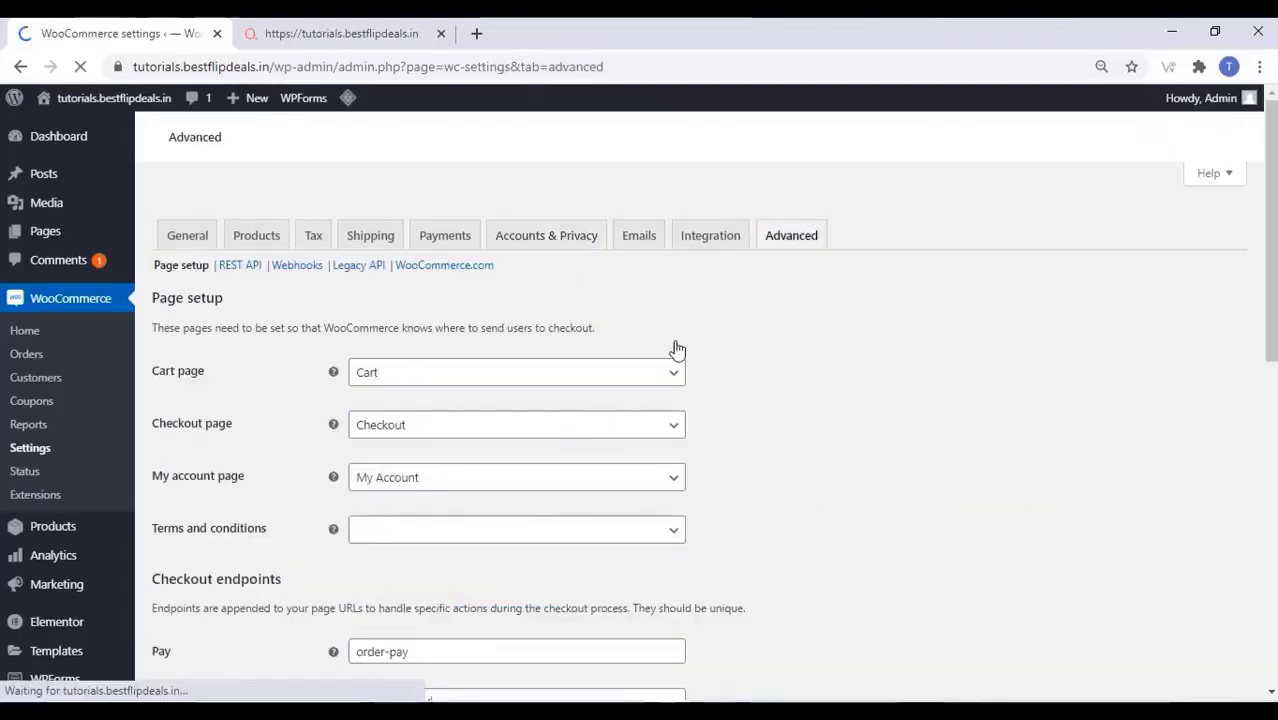
pyautogui.scroll(-2, 516, 443)
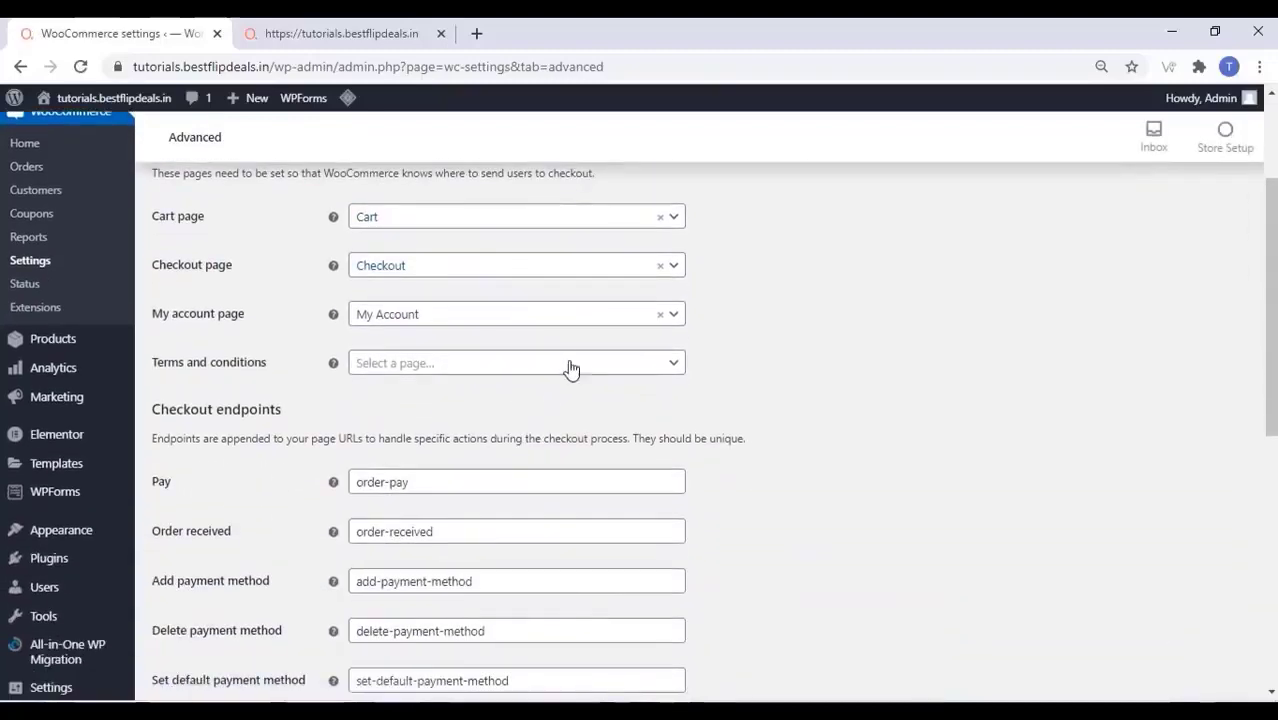
pyautogui.click(570, 368)
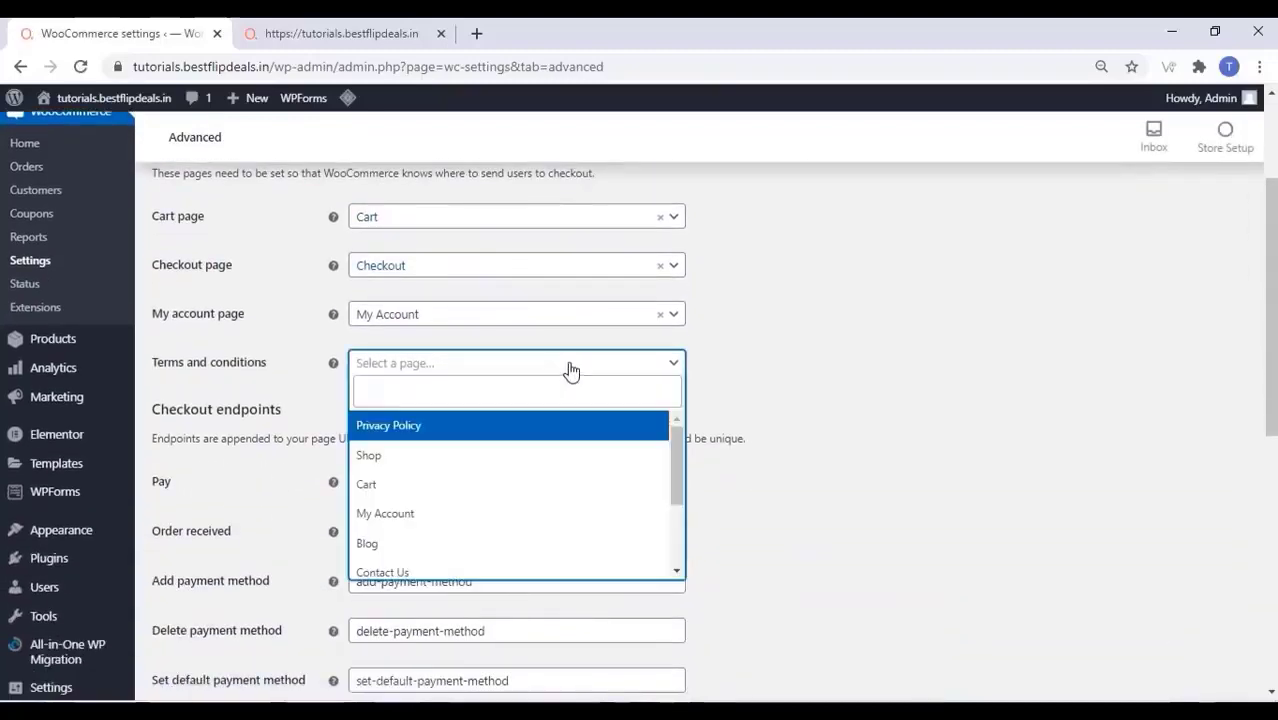
pyautogui.click(514, 444)
pyautogui.scroll(-10, 300, 460)
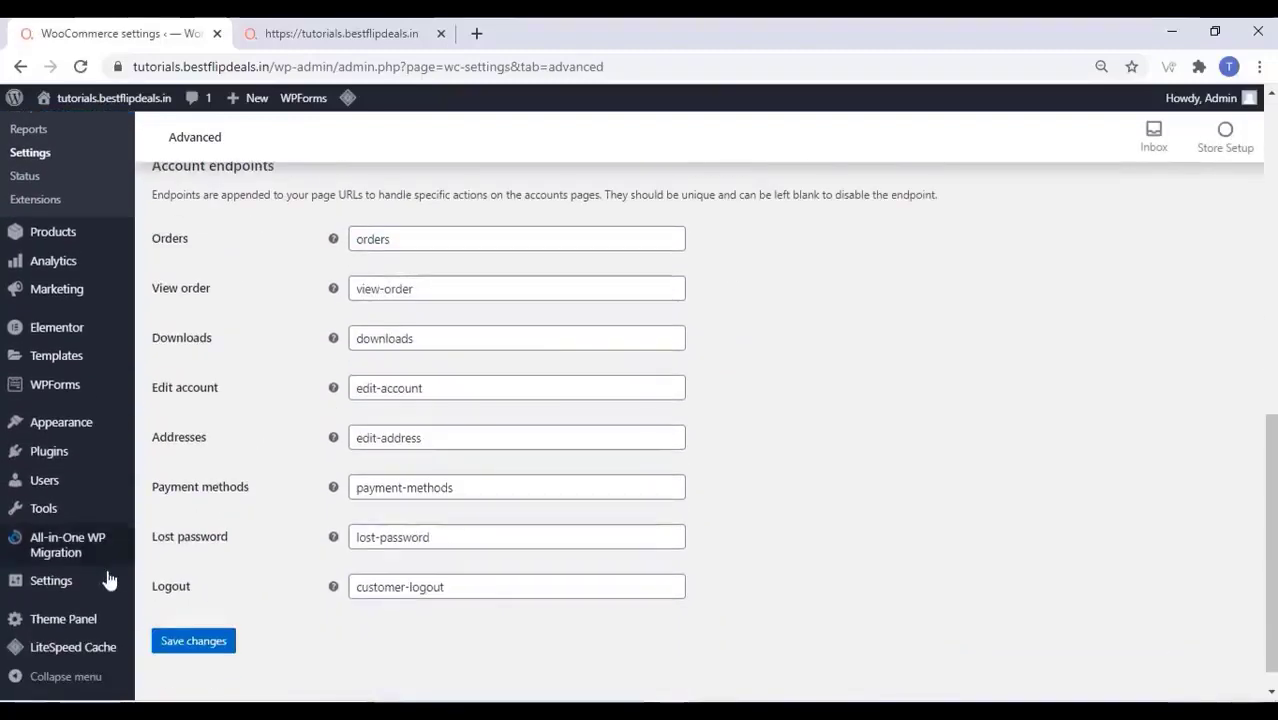
pyautogui.click(190, 644)
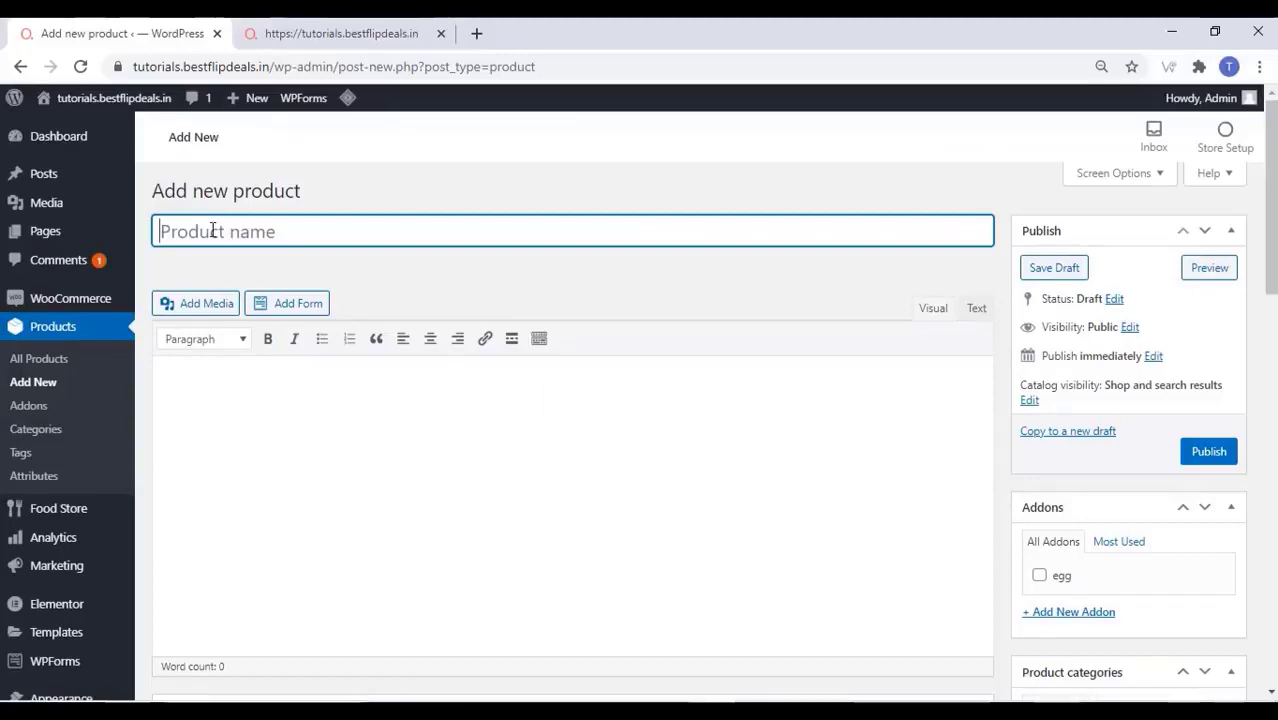
# Name the product 'Fried Rice' and paste its description as plain text
pyautogui.write('Fried R')
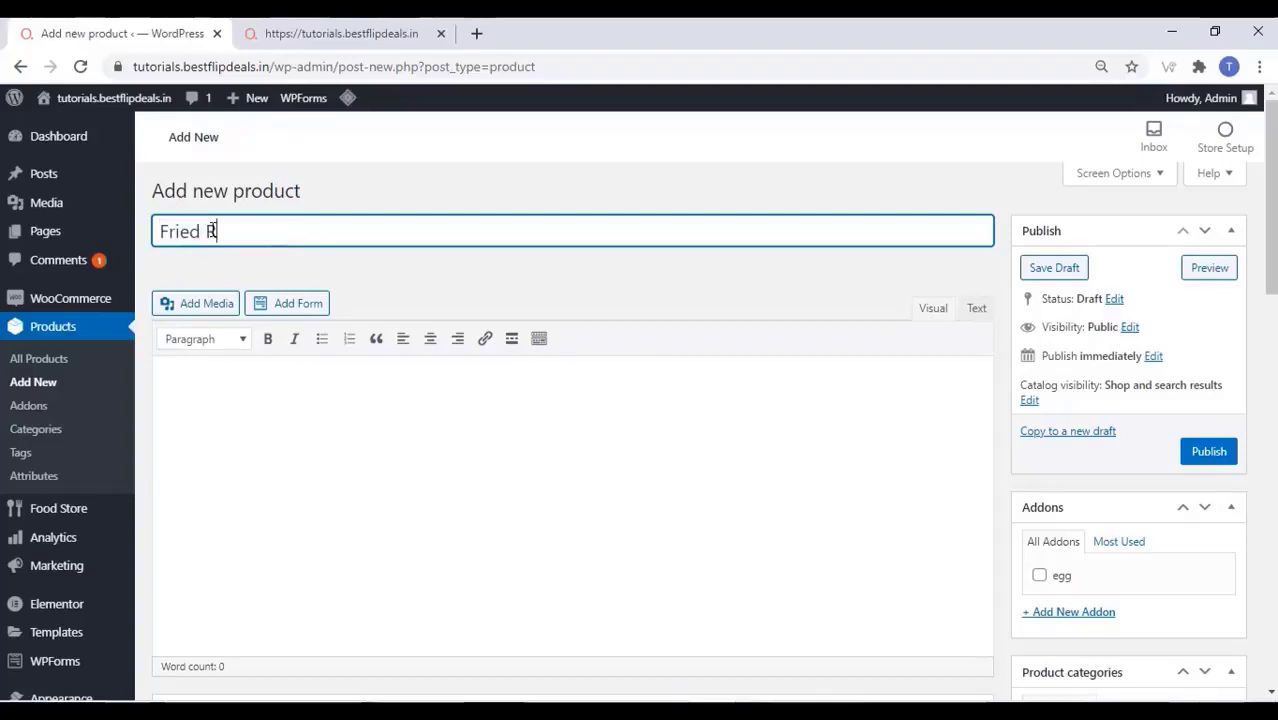
pyautogui.write('ice')
pyautogui.click(192, 391)
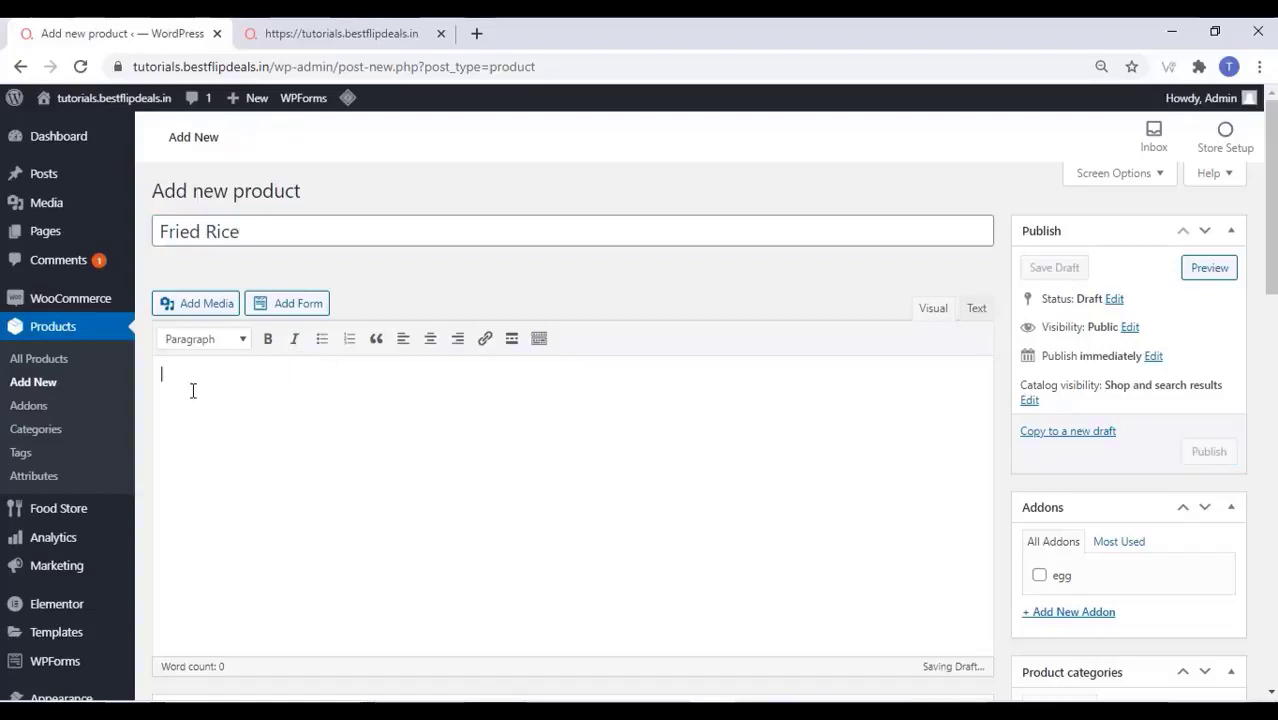
pyautogui.rightClick(191, 391)
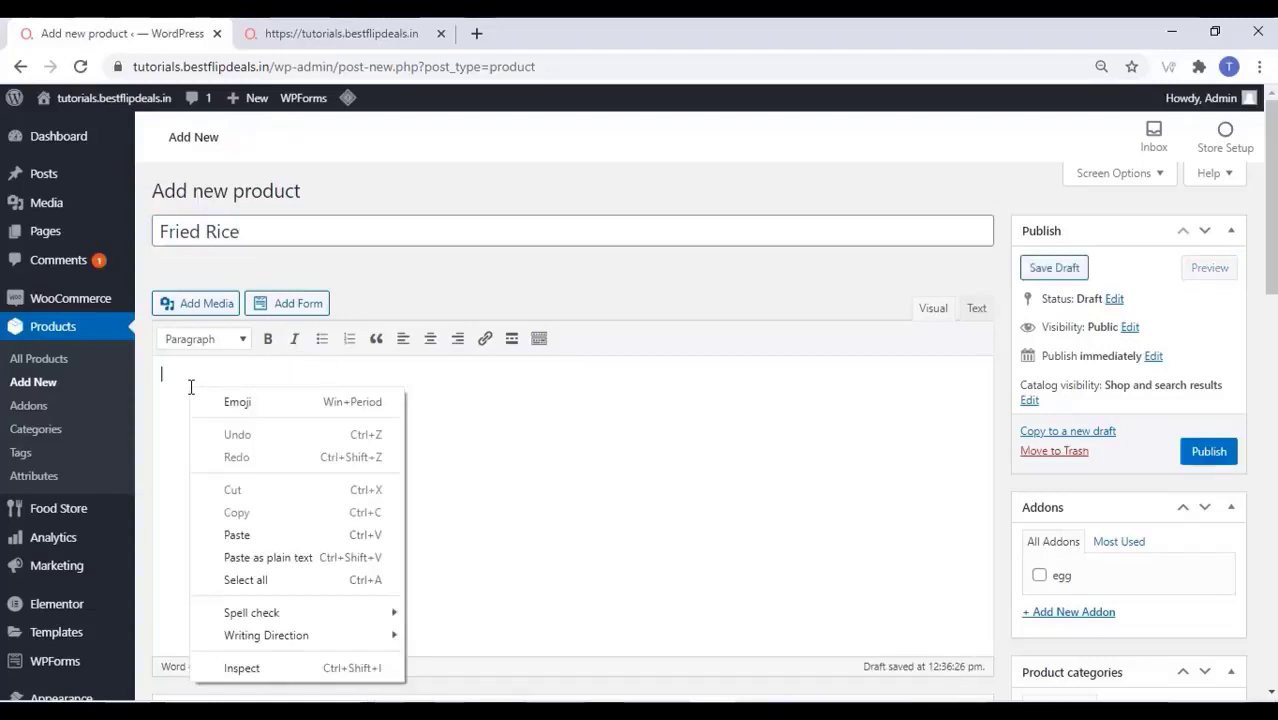
pyautogui.click(270, 557)
# Set the regular price to 70 and Food Type to Vegetarian
pyautogui.scroll(-10, 299, 523)
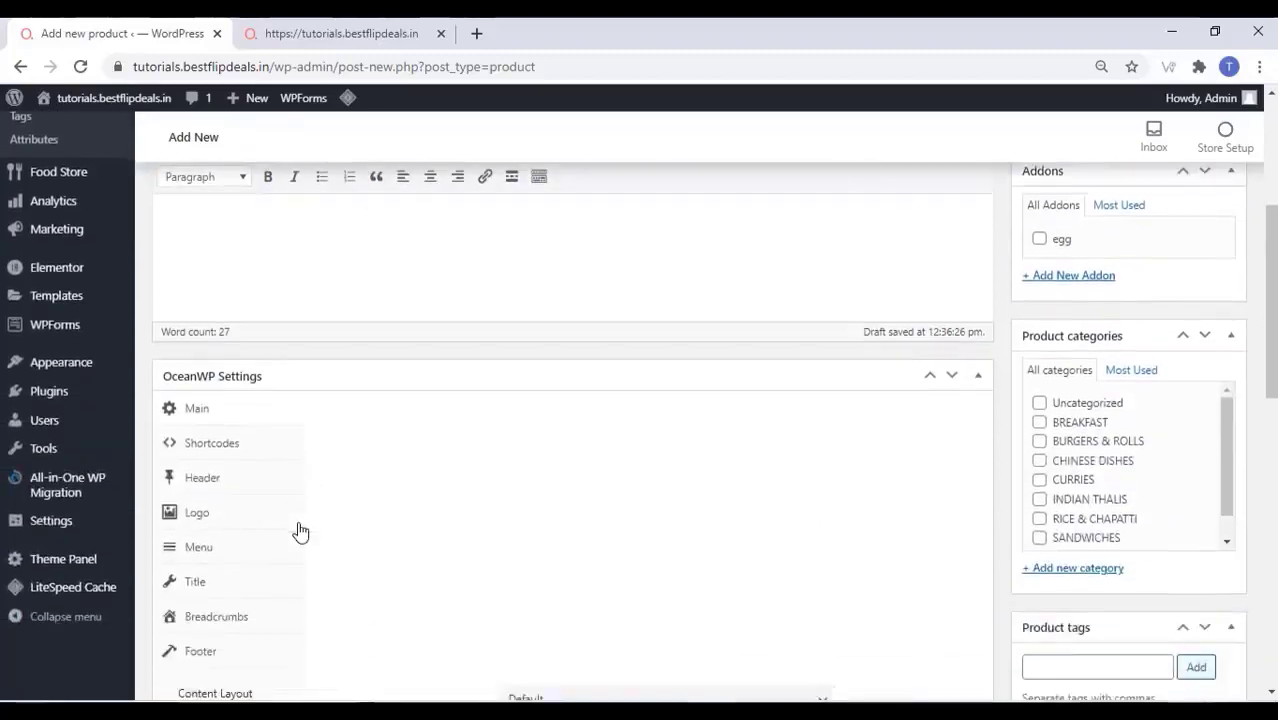
pyautogui.scroll(-1, 416, 349)
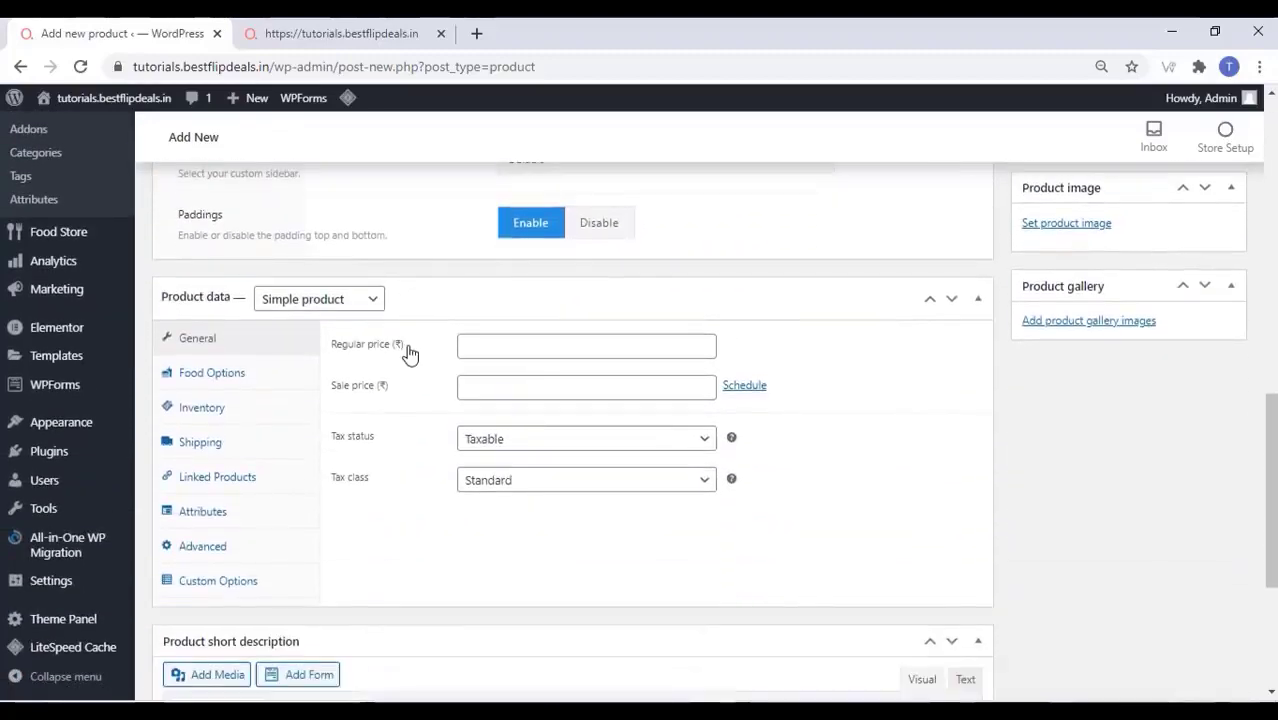
pyautogui.click(520, 346)
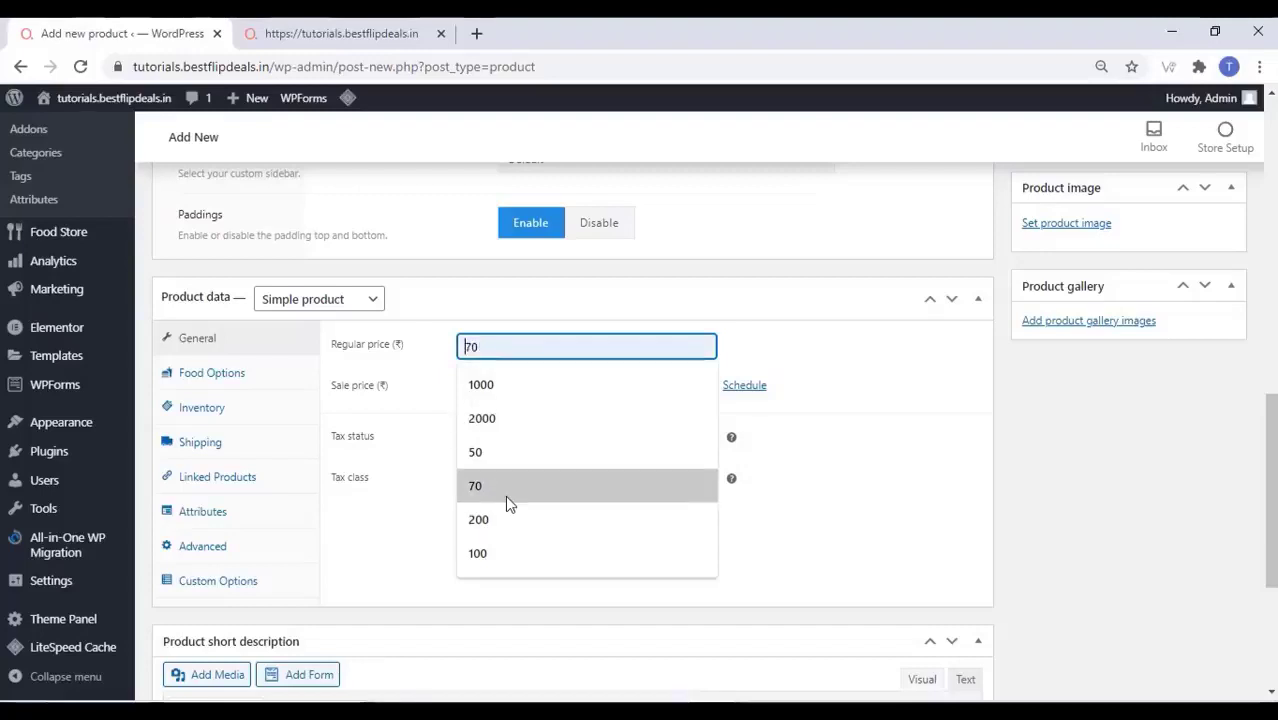
pyautogui.click(505, 487)
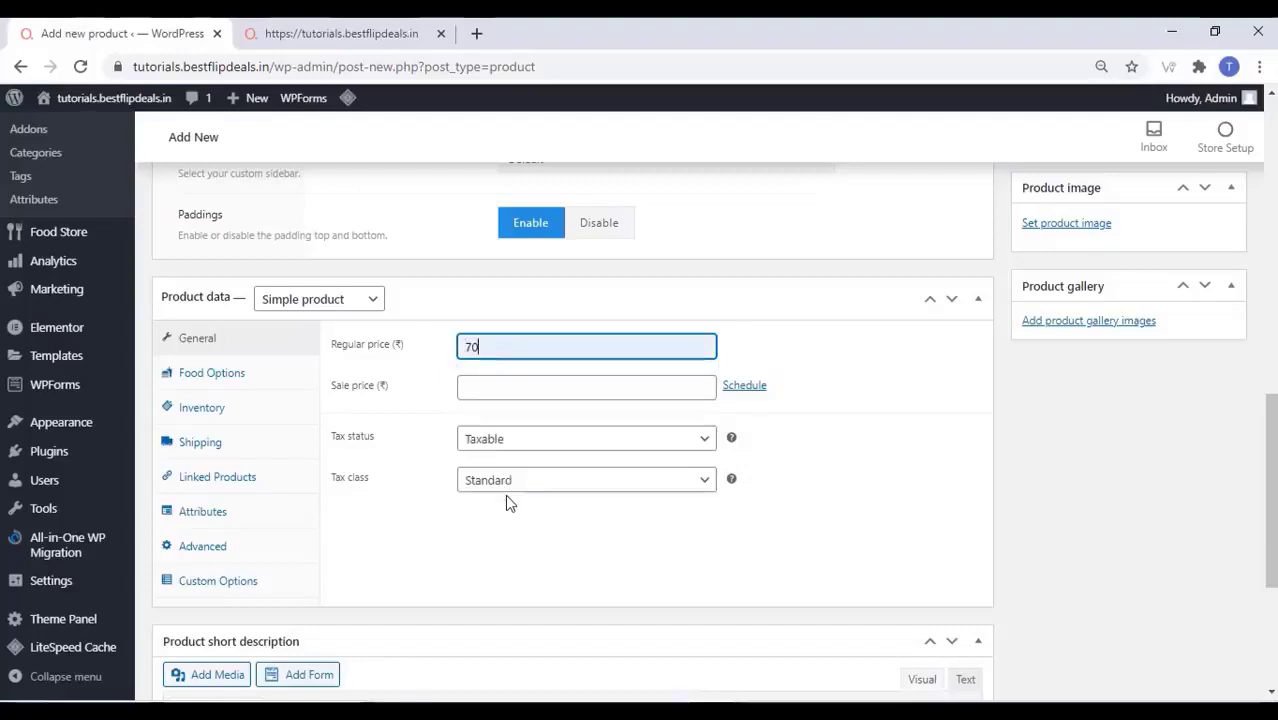
pyautogui.click(258, 377)
pyautogui.click(509, 350)
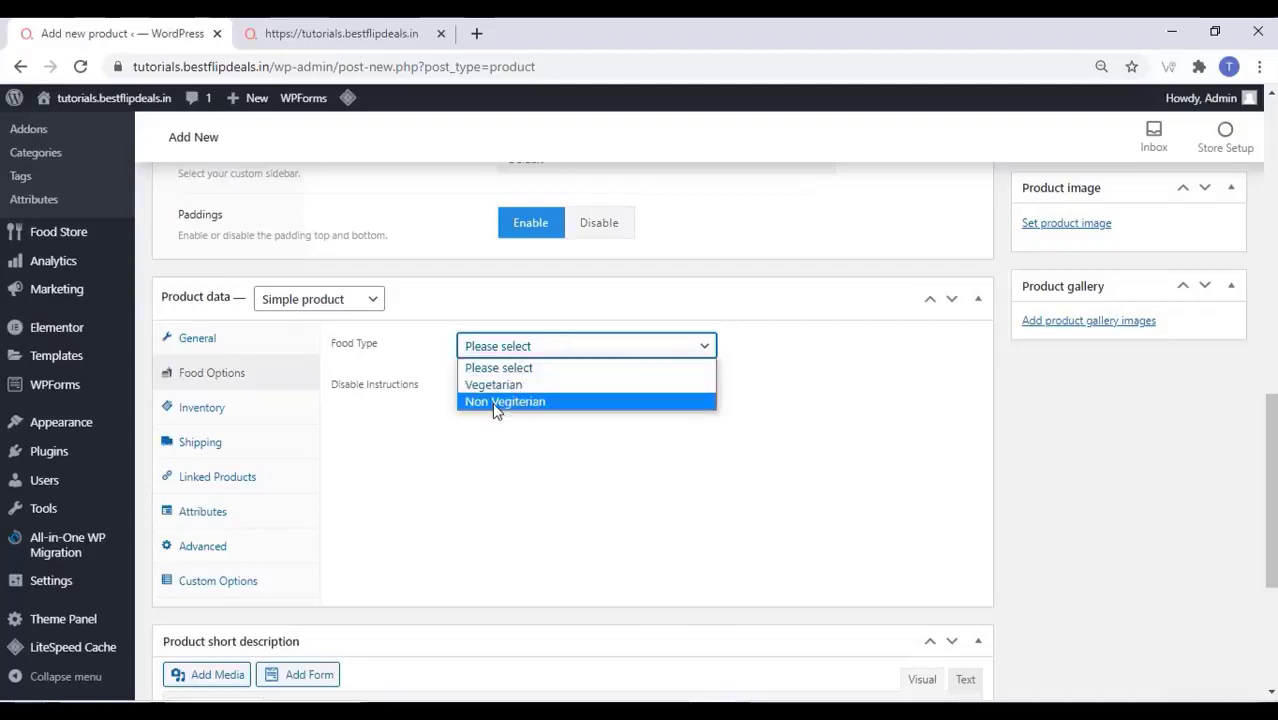
pyautogui.click(493, 384)
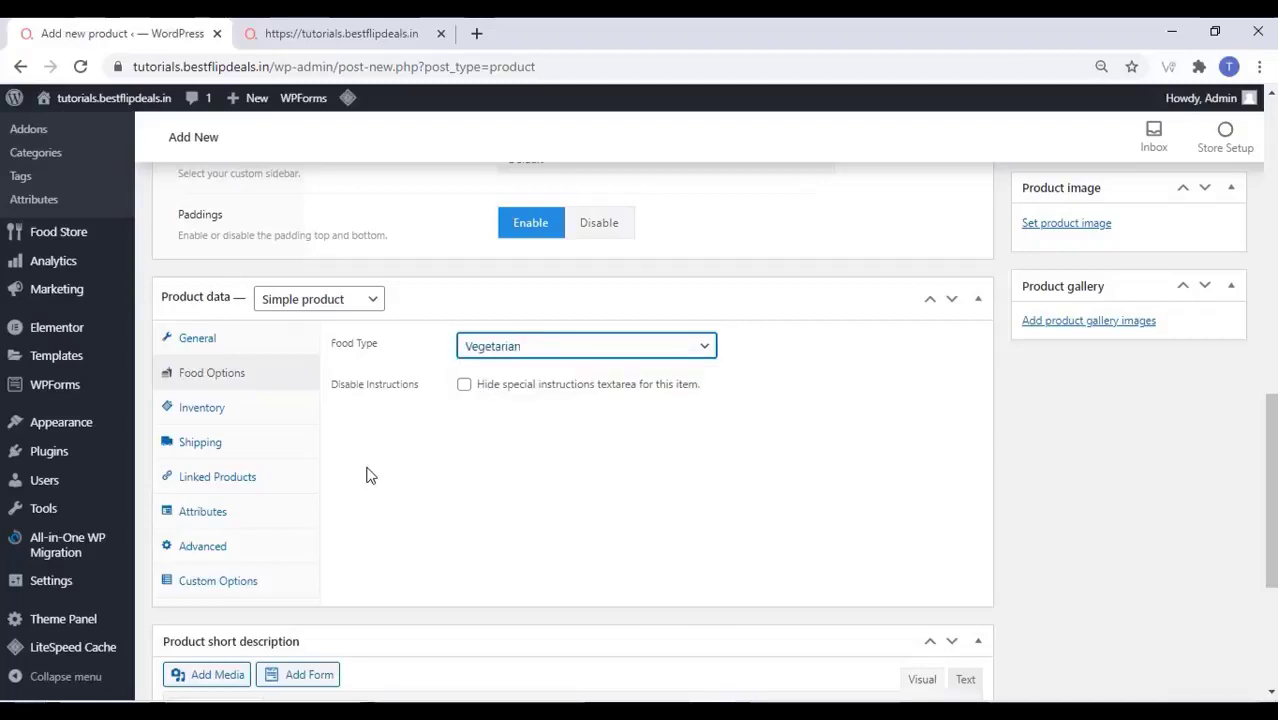
# Paste the fried rice short description as plain text
pyautogui.scroll(-2, 367, 475)
pyautogui.scroll(-2, 476, 328)
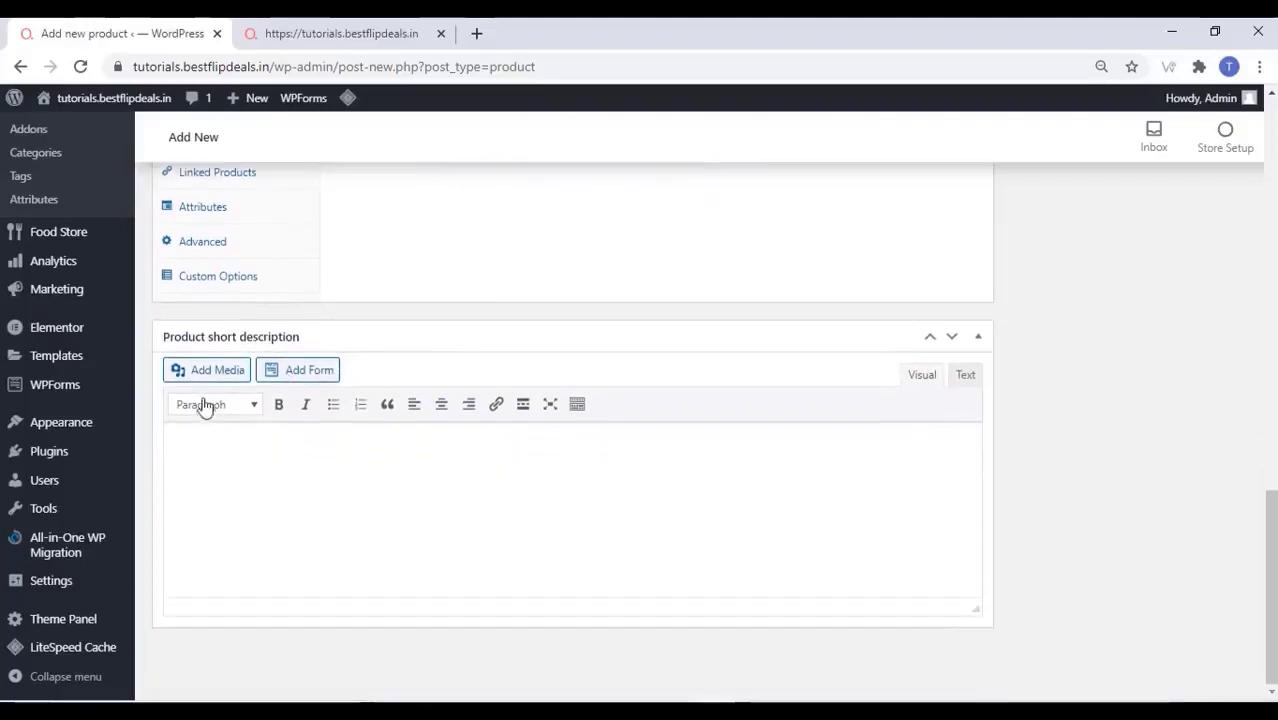
pyautogui.click(198, 452)
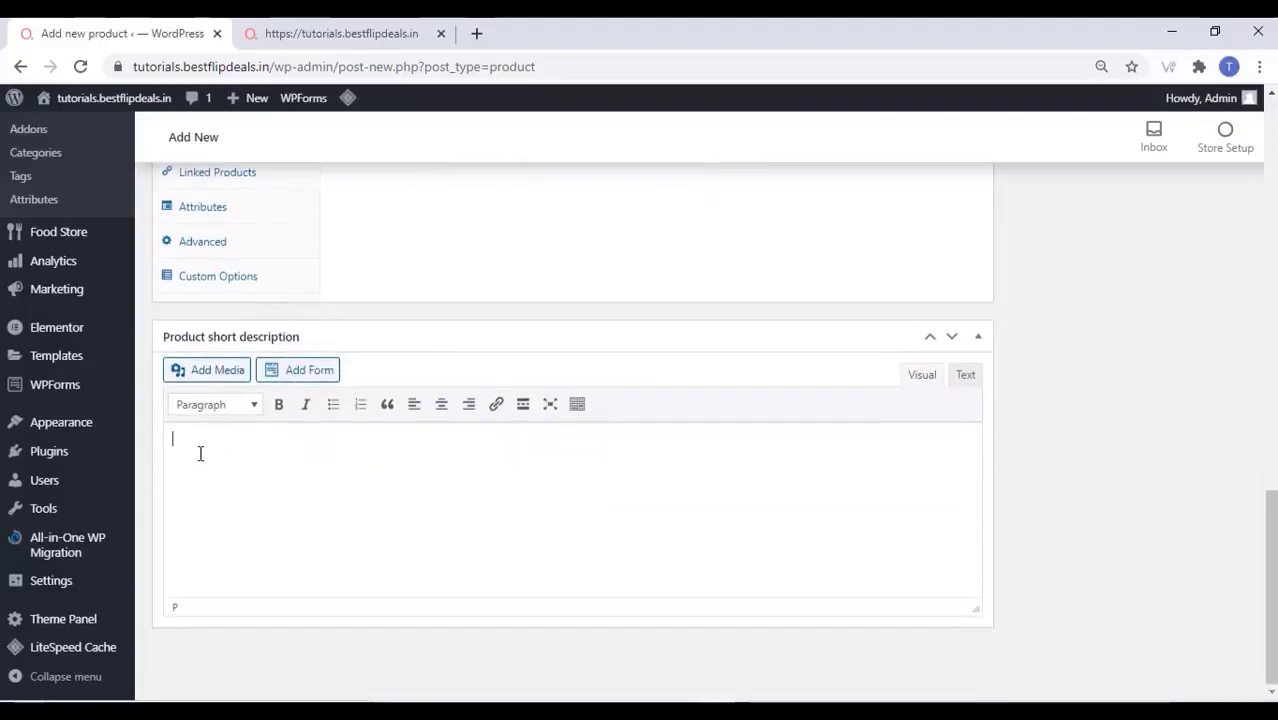
pyautogui.rightClick(200, 453)
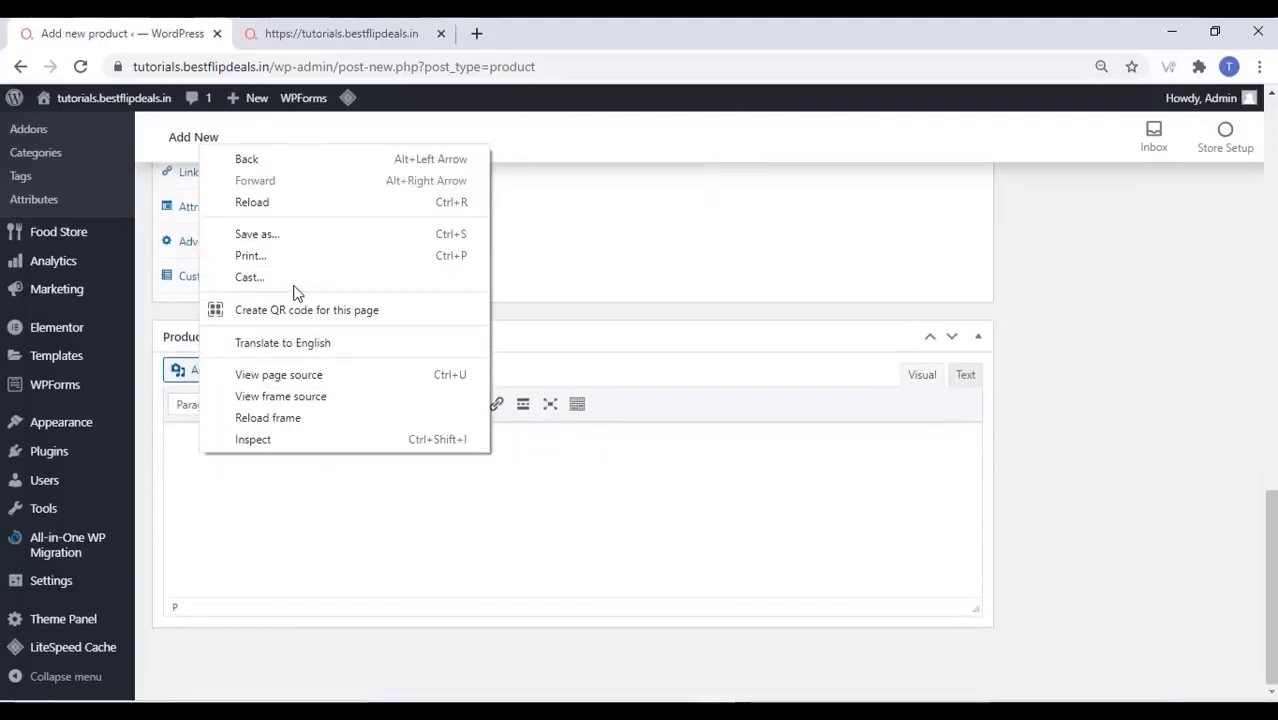
pyautogui.click(173, 445)
pyautogui.rightClick(173, 445)
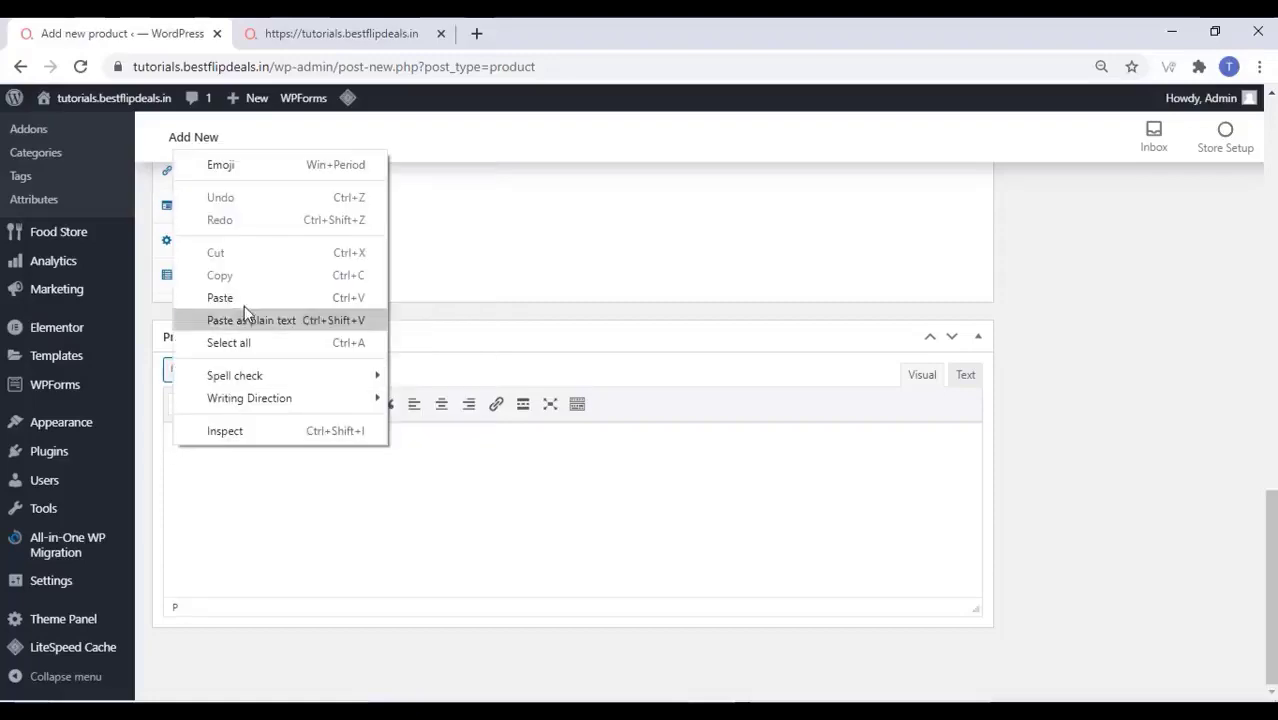
pyautogui.click(243, 321)
pyautogui.scroll(6, 621, 400)
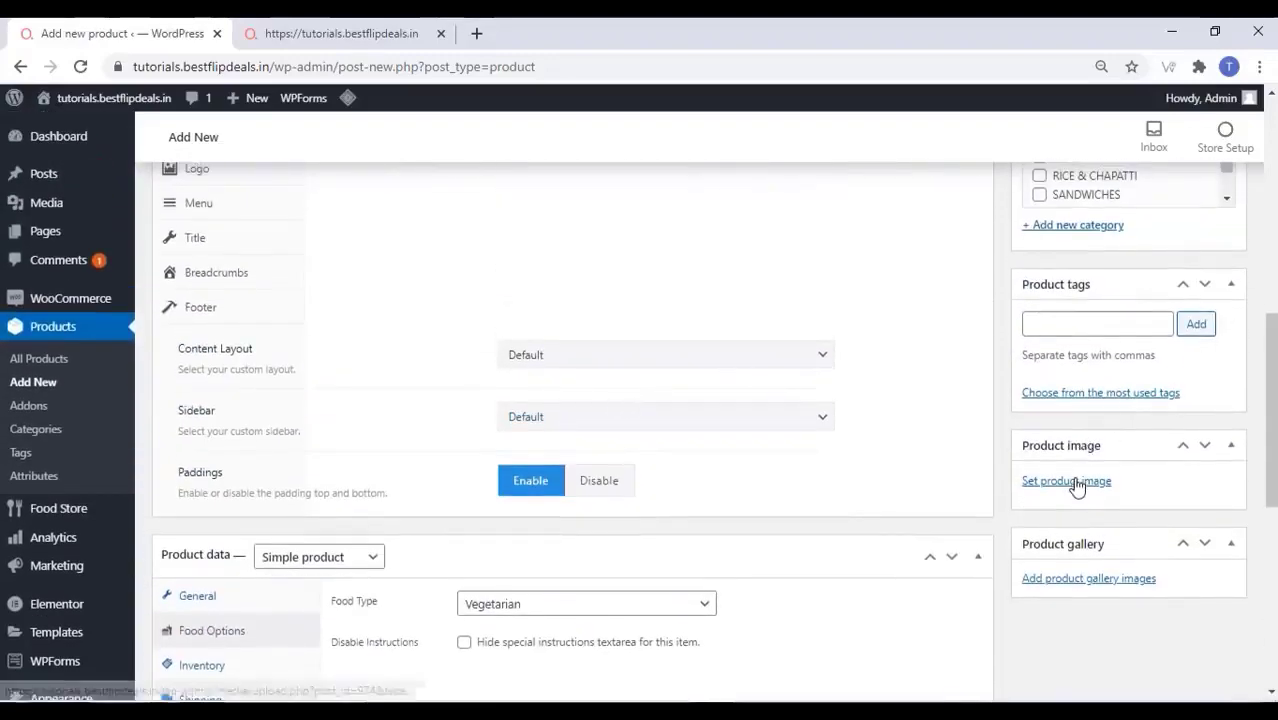
# Set the vegetable fried rice photo as the product image
pyautogui.click(1076, 484)
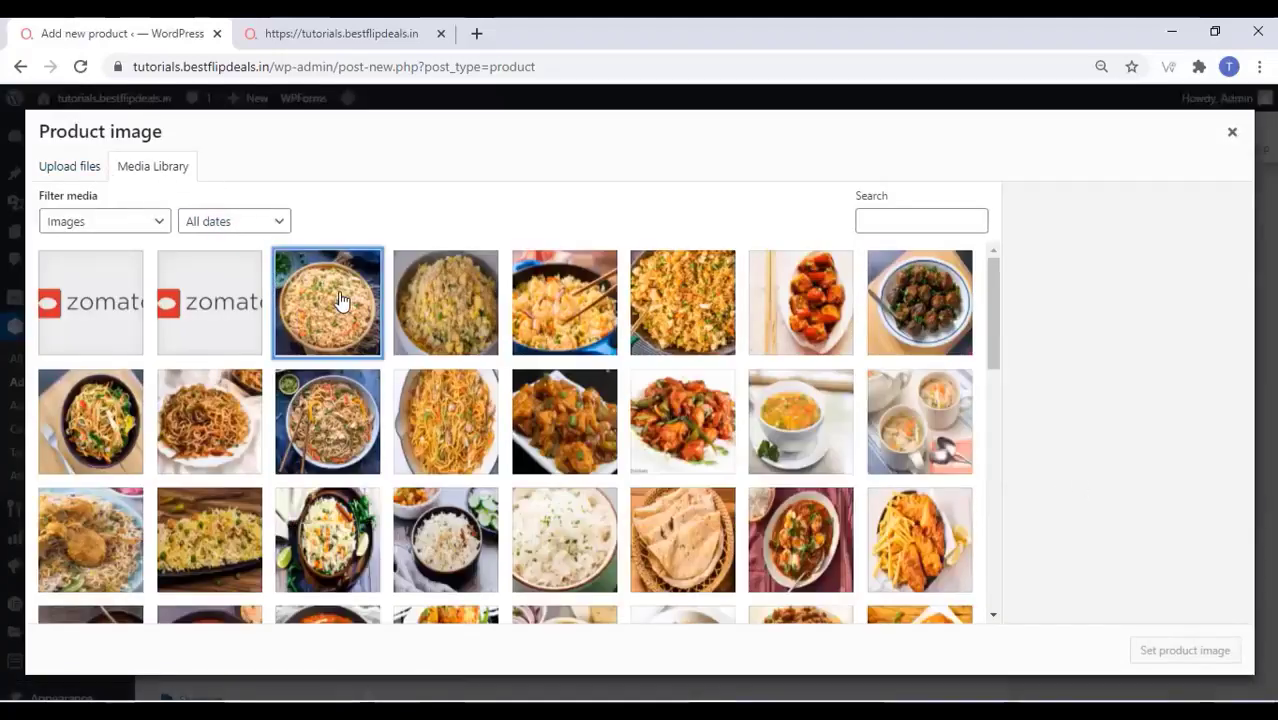
pyautogui.click(341, 300)
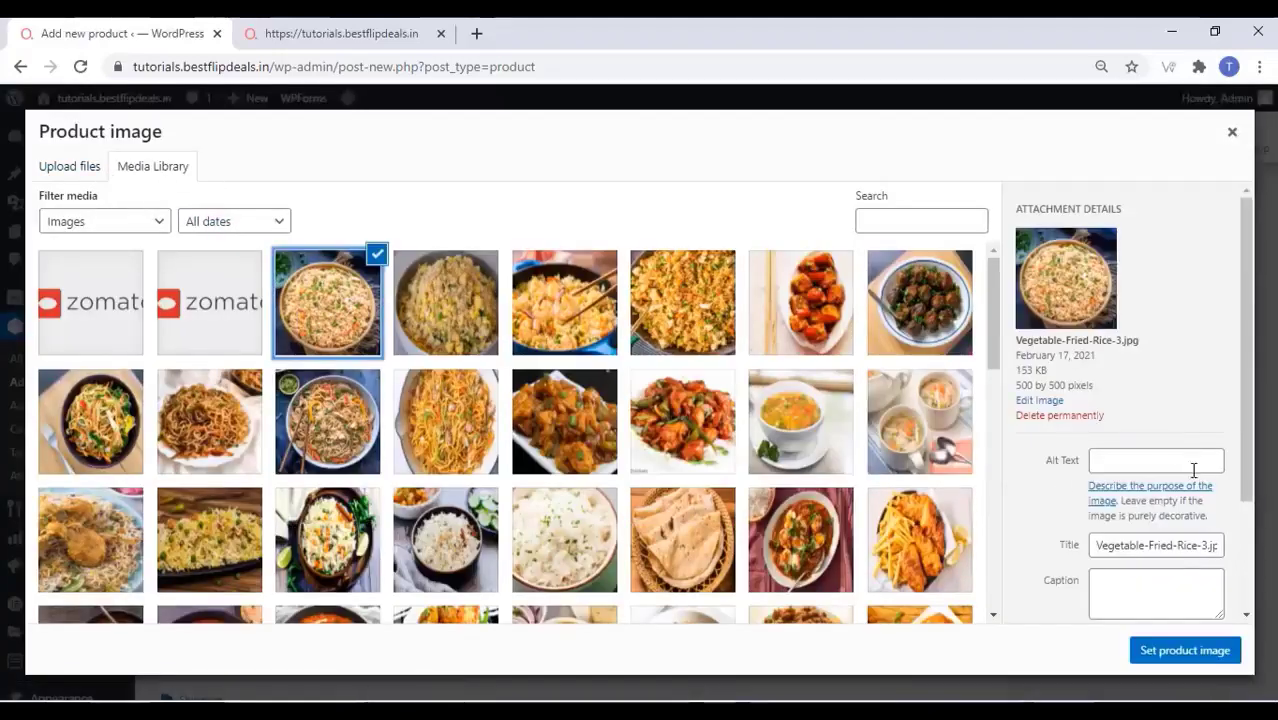
pyautogui.click(1165, 650)
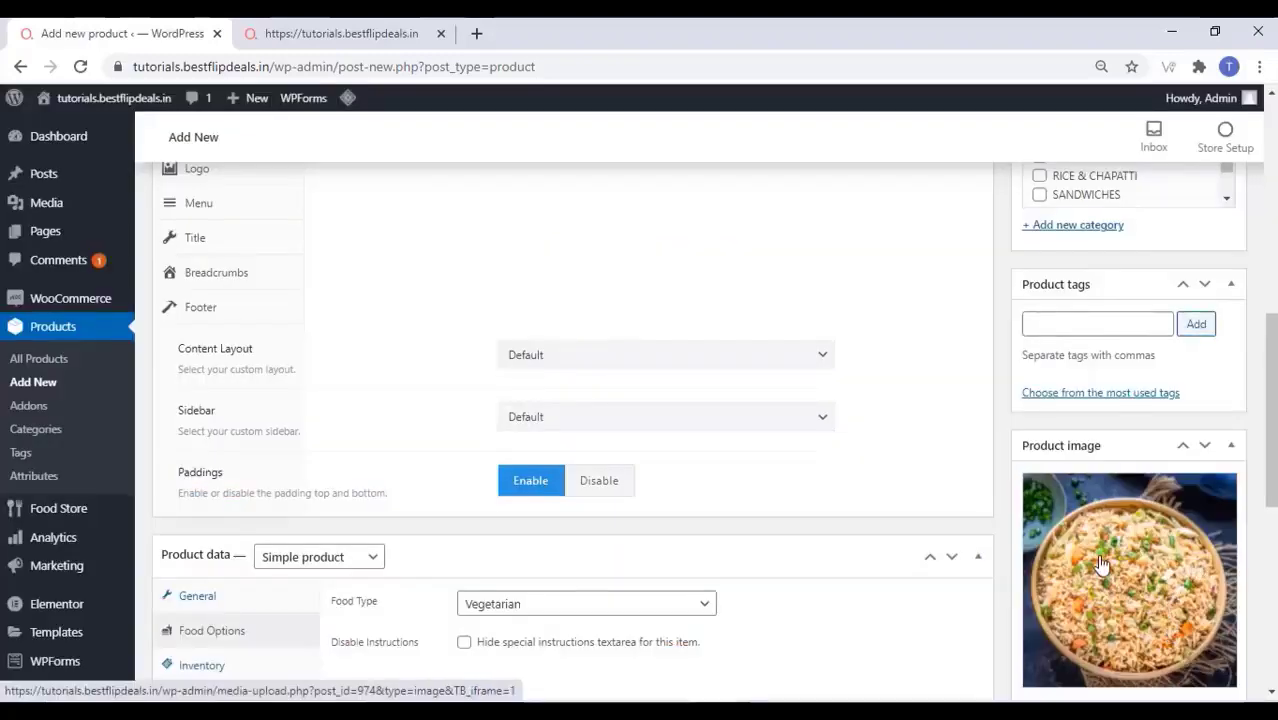
# Add the product tag 'fried rice'
pyautogui.scroll(2, 1101, 565)
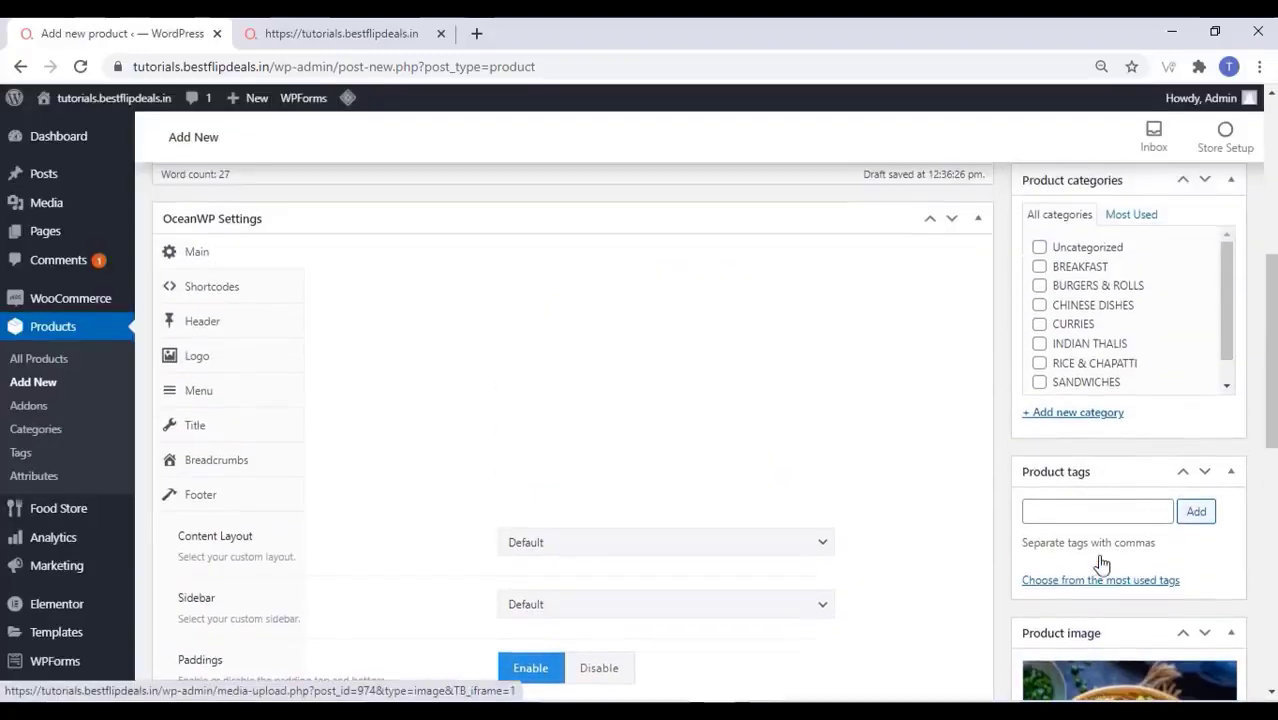
pyautogui.click(1049, 514)
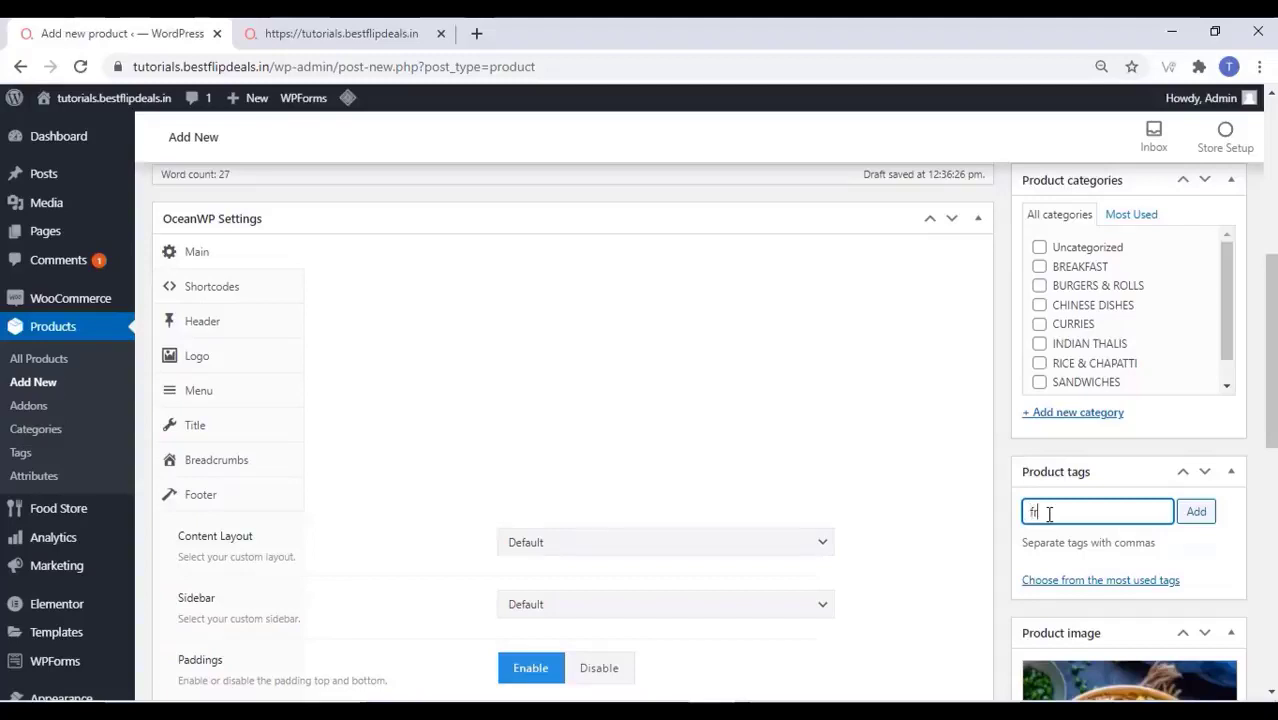
pyautogui.write('fried r')
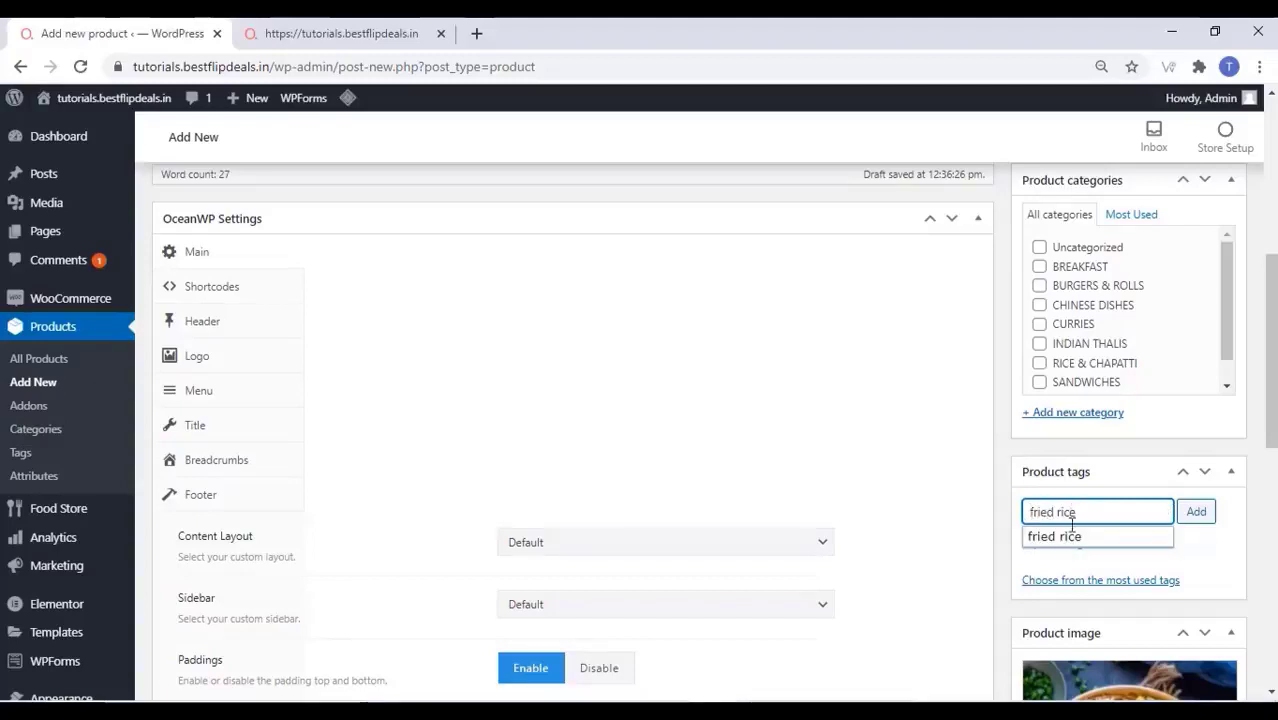
pyautogui.write('ice')
pyautogui.click(1070, 536)
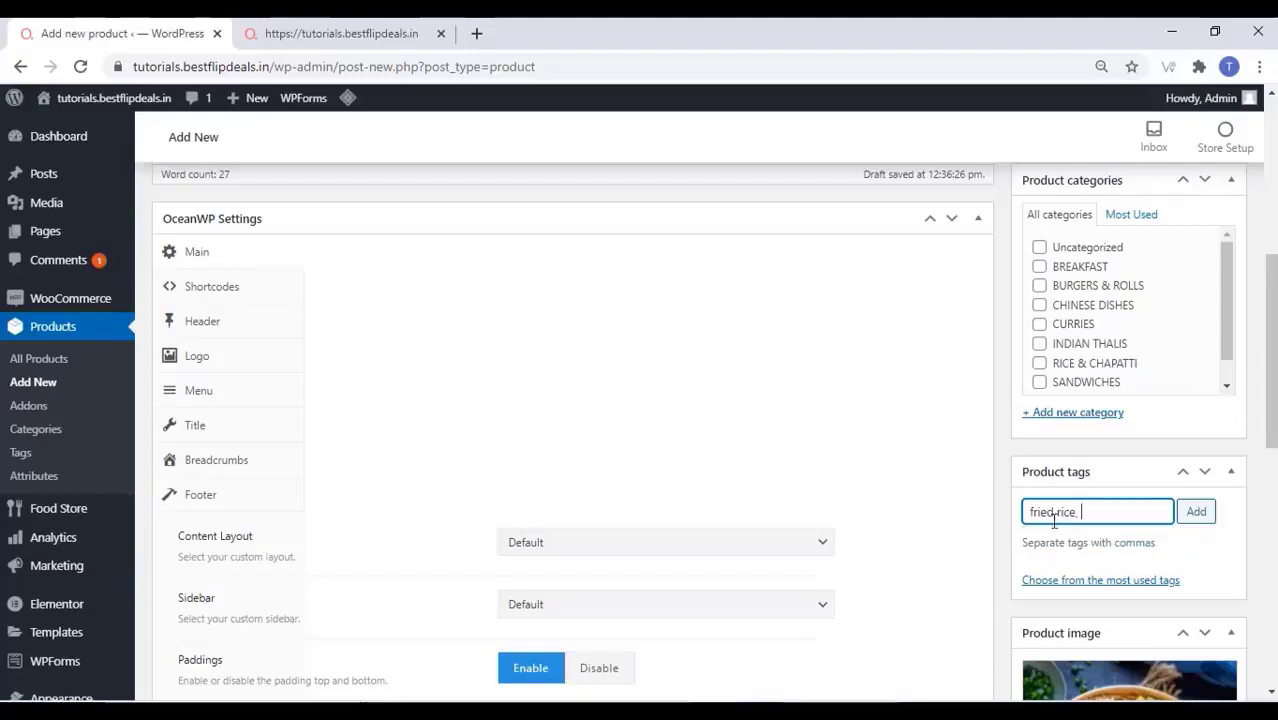
pyautogui.click(1205, 513)
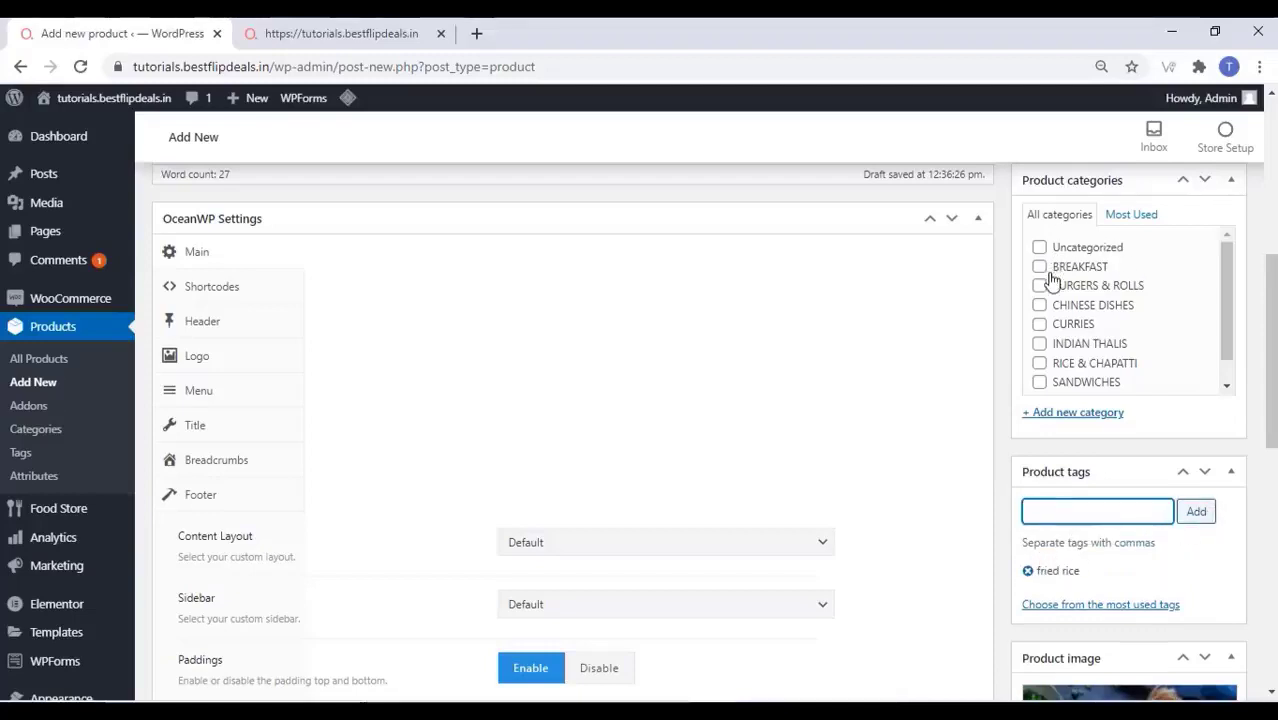
# Tick the CHINESE DISHES product category
pyautogui.click(1040, 305)
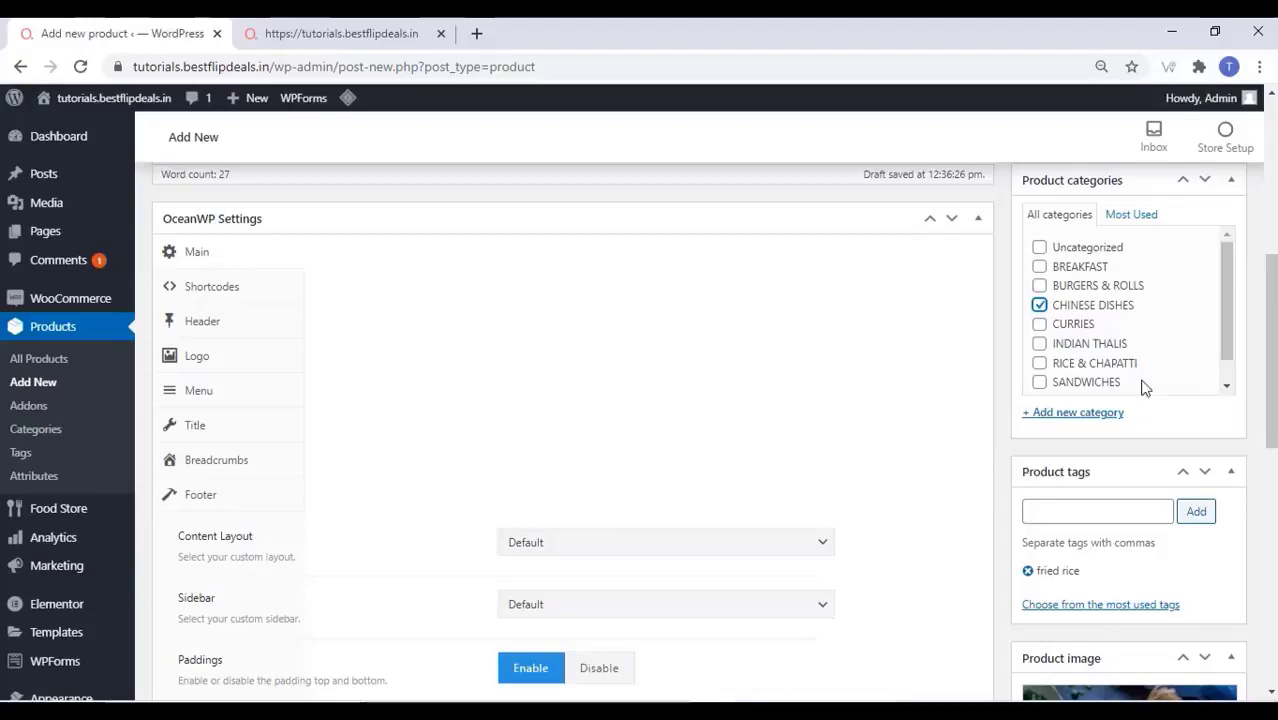
pyautogui.click(1100, 414)
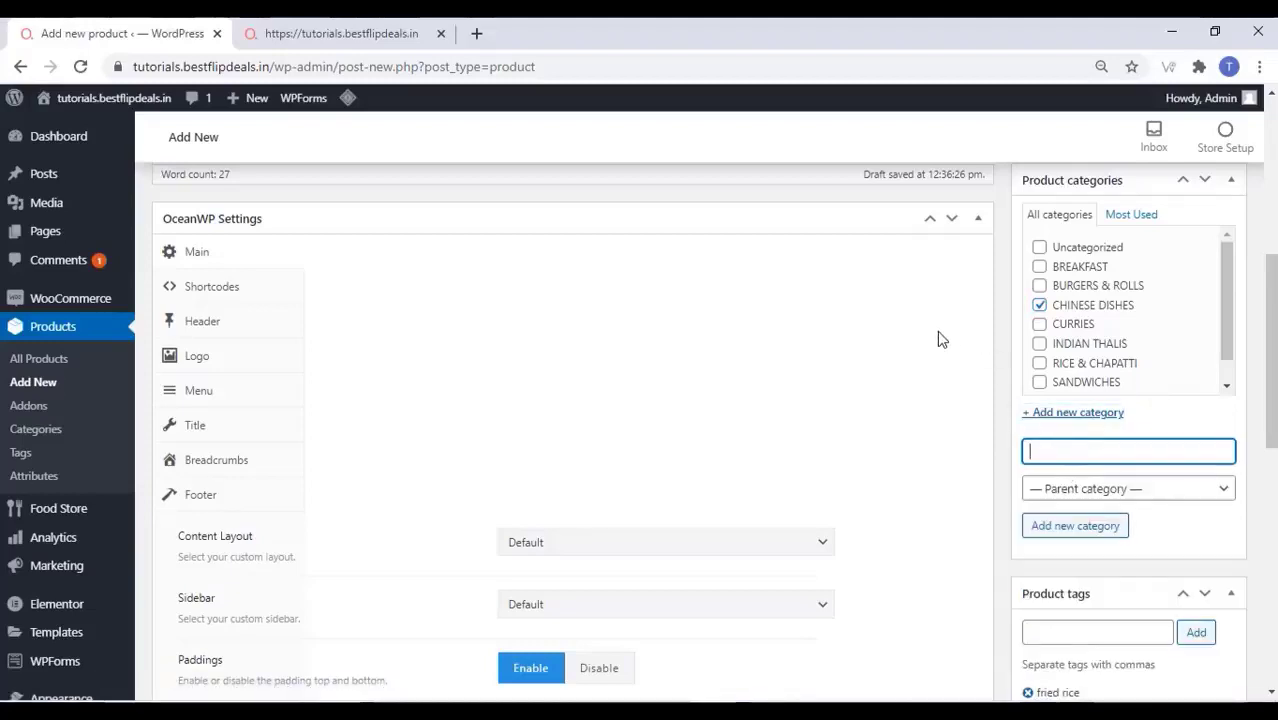
pyautogui.scroll(5, 937, 330)
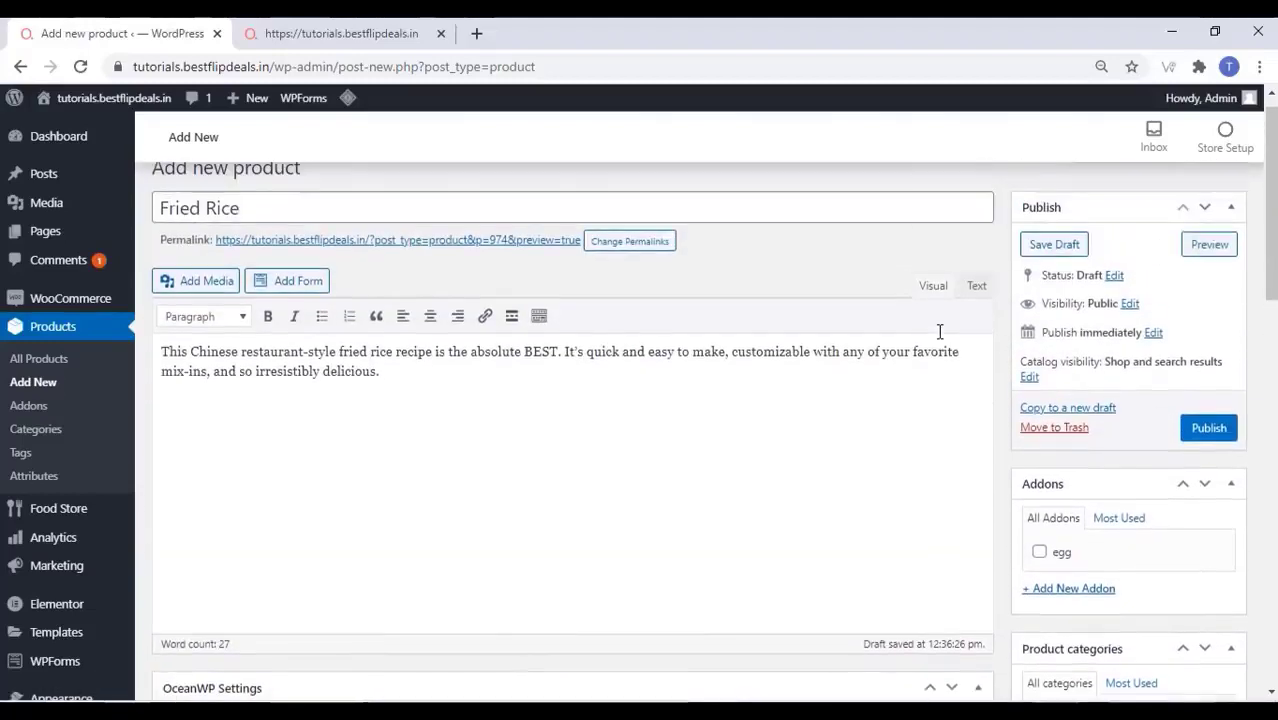
# Publish Fried Rice and view its live ₹70.00 product page in a new tab
pyautogui.click(1208, 428)
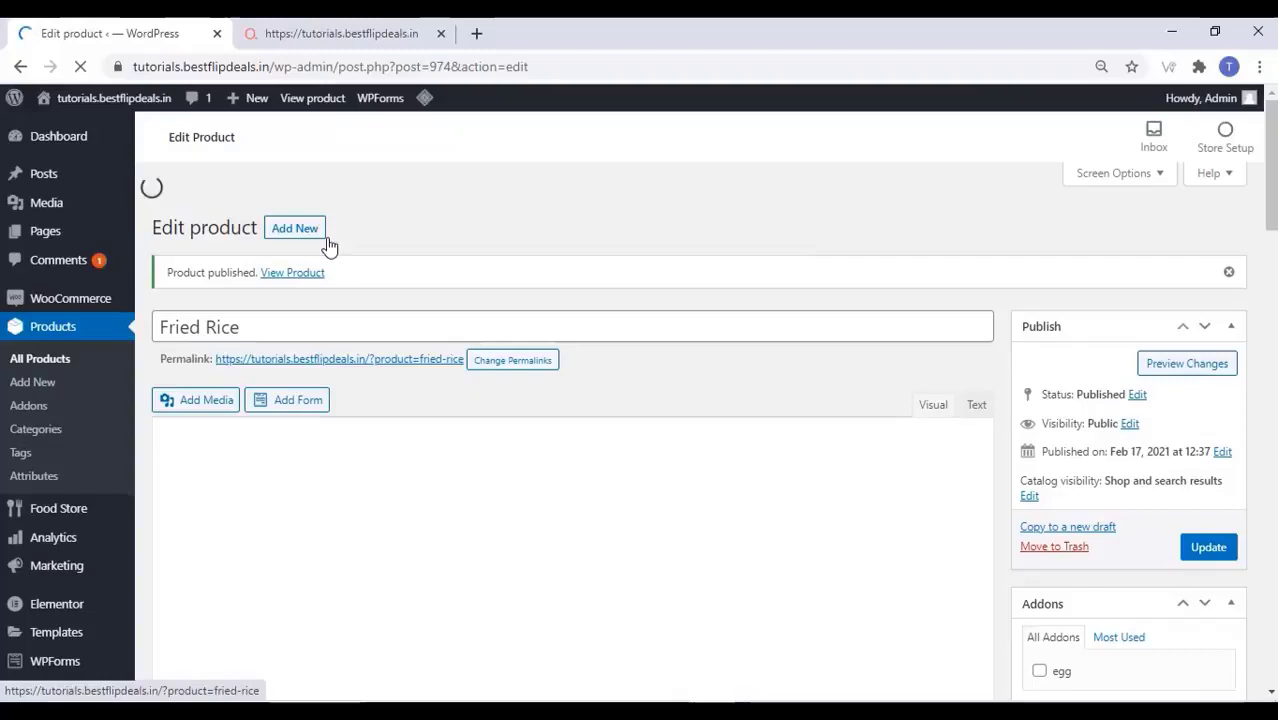
pyautogui.rightClick(292, 244)
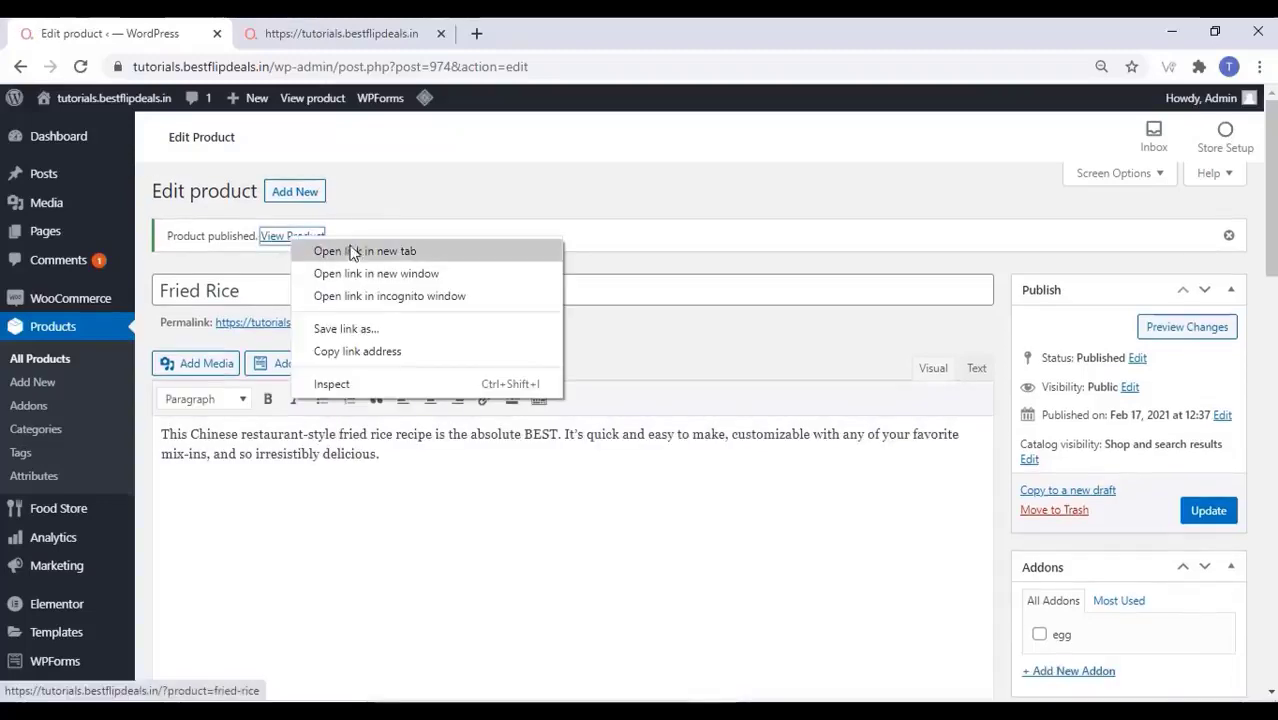
pyautogui.click(330, 251)
pyautogui.click(337, 28)
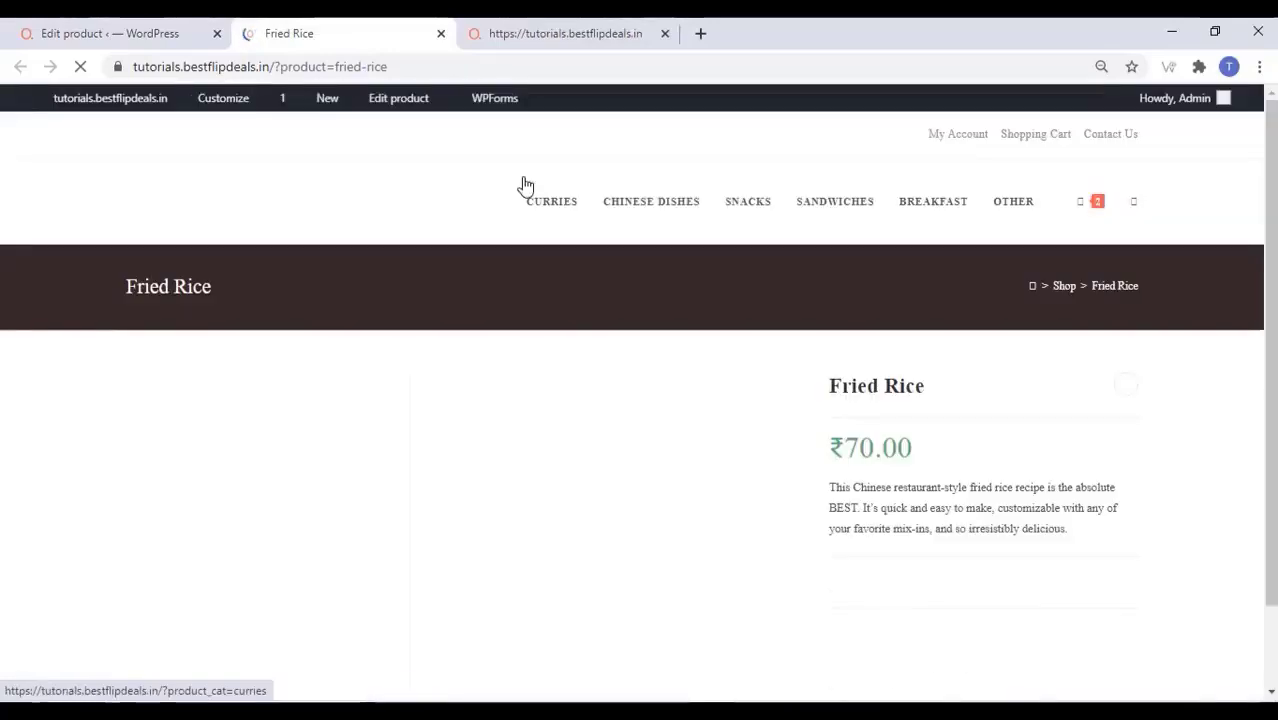
pyautogui.scroll(-1, 698, 317)
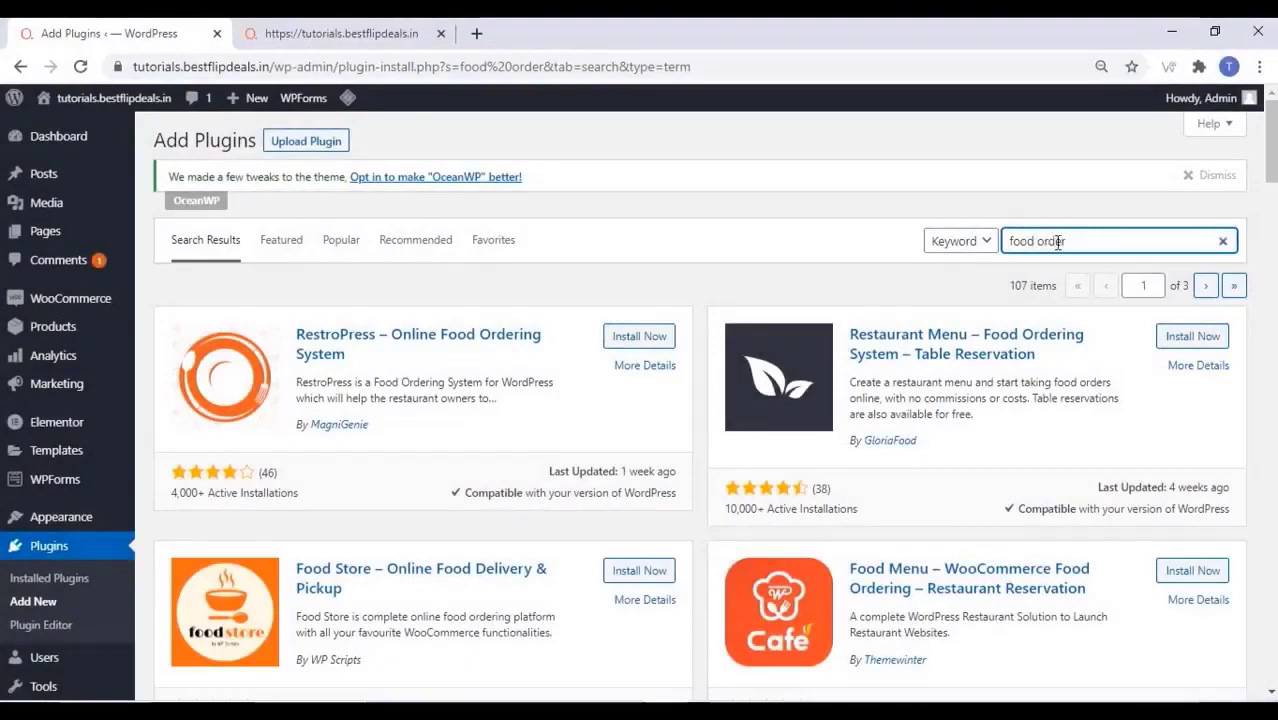
# Install Food Store – Online Food Delivery & Pickup from the search results and activate it
pyautogui.scroll(-2, 565, 400)
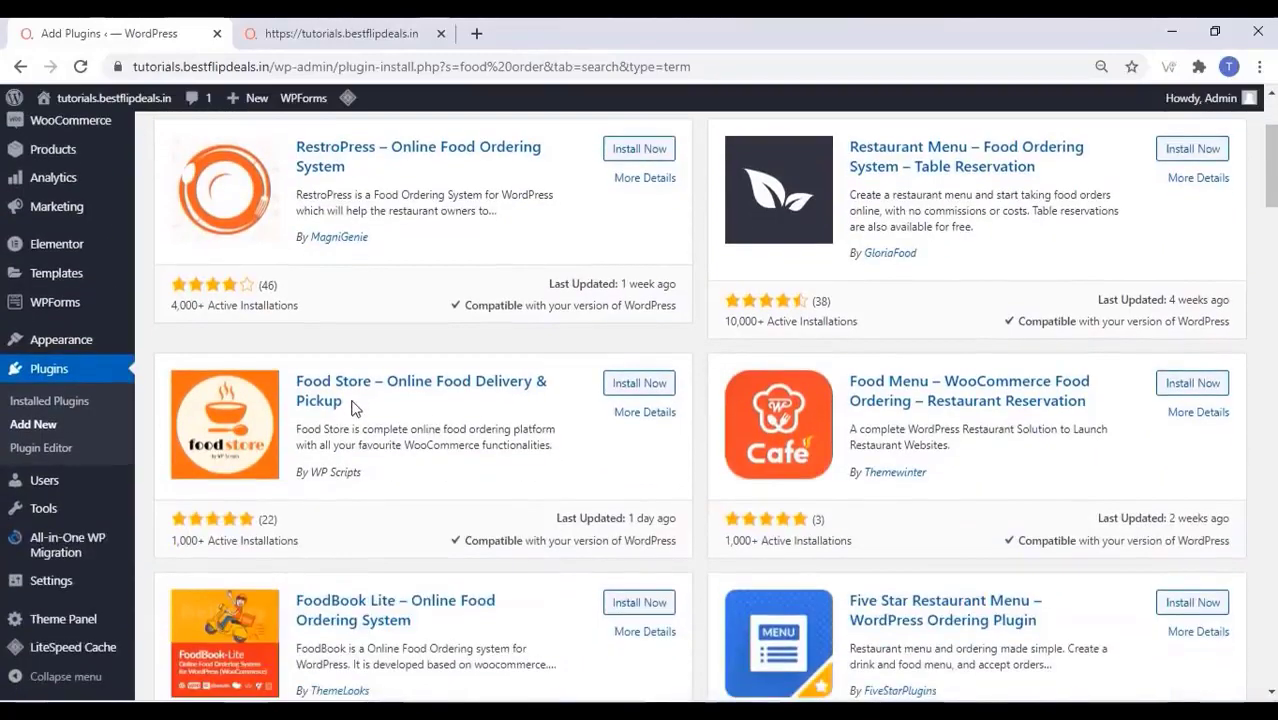
pyautogui.moveTo(350, 405); pyautogui.dragTo(294, 376)
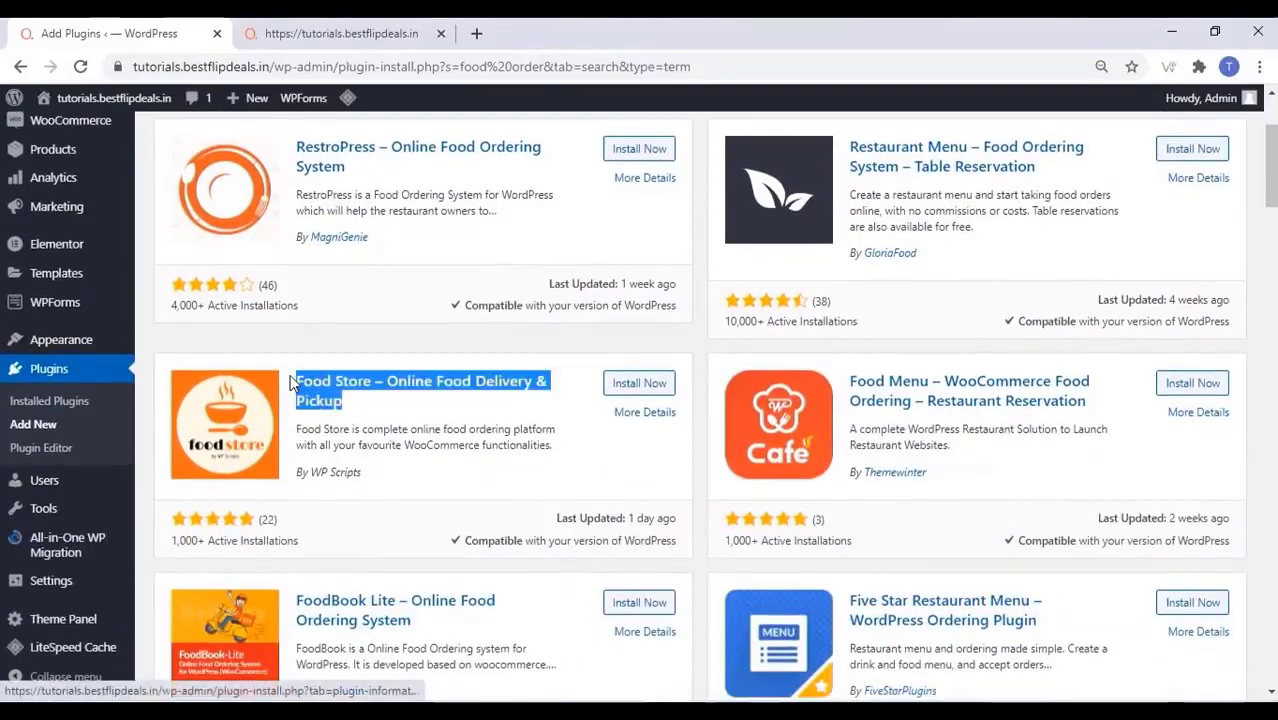
pyautogui.click(643, 388)
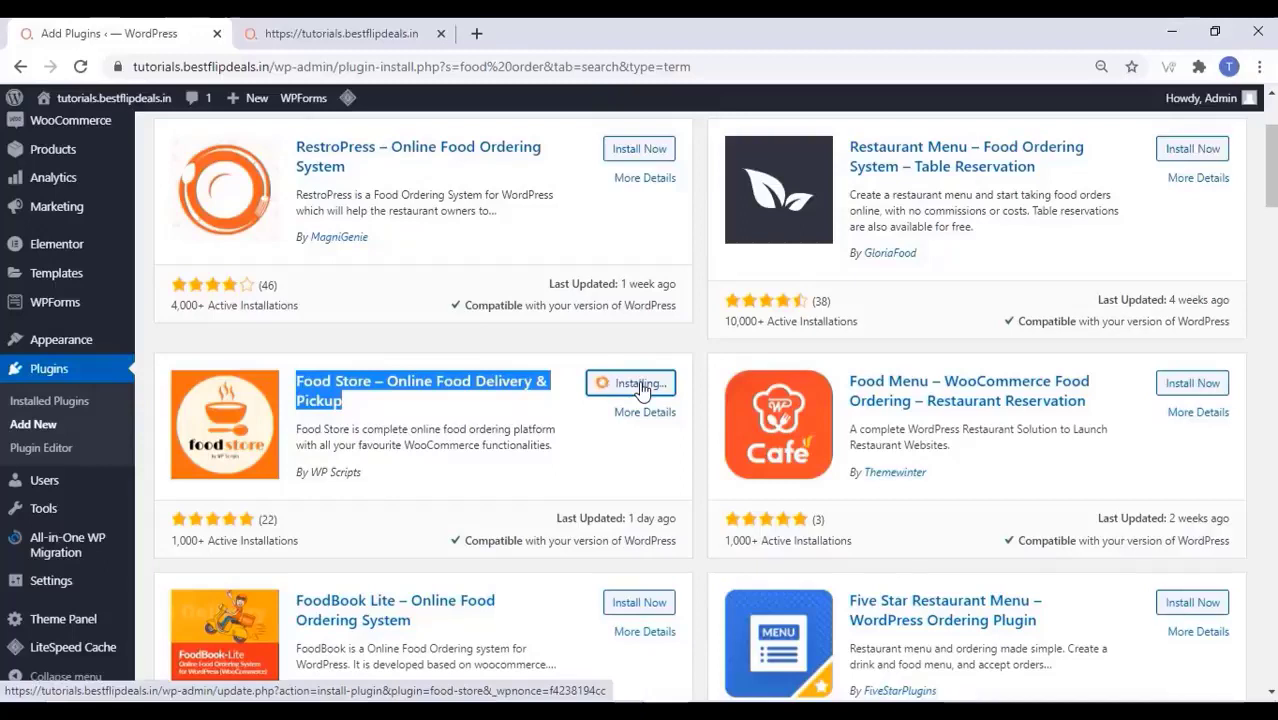
pyautogui.scroll(-1, 552, 422)
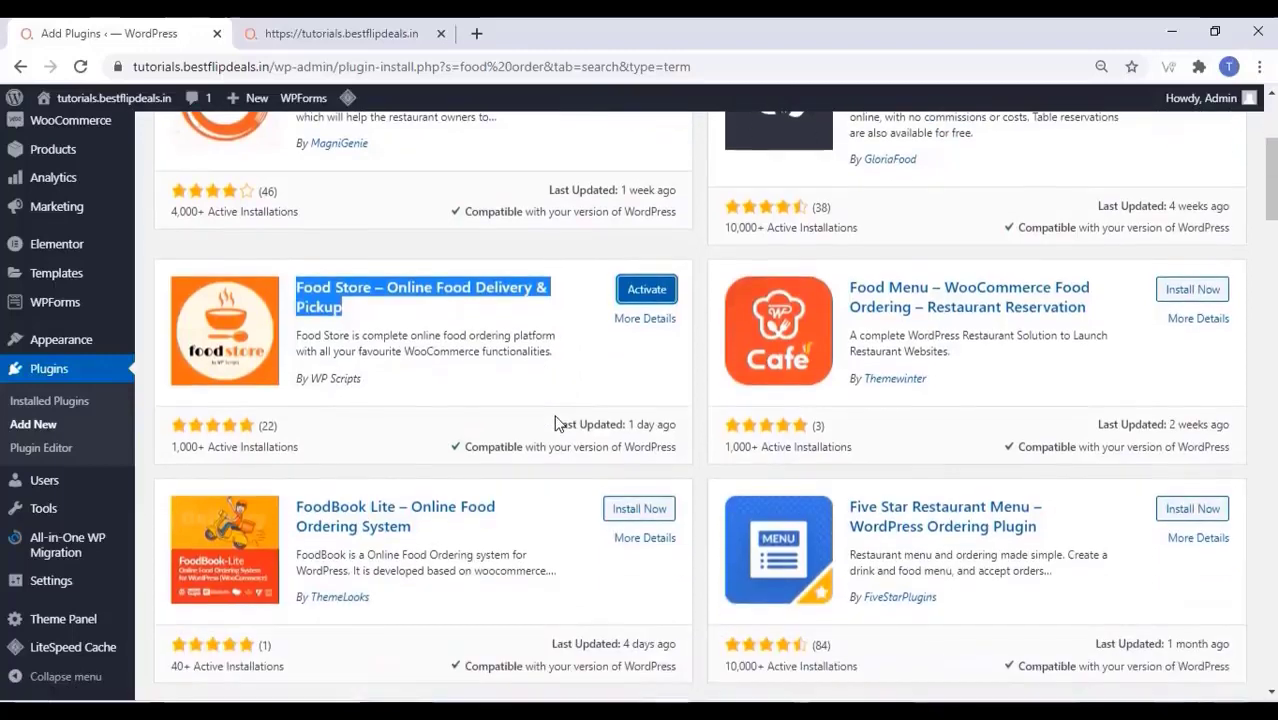
pyautogui.click(647, 292)
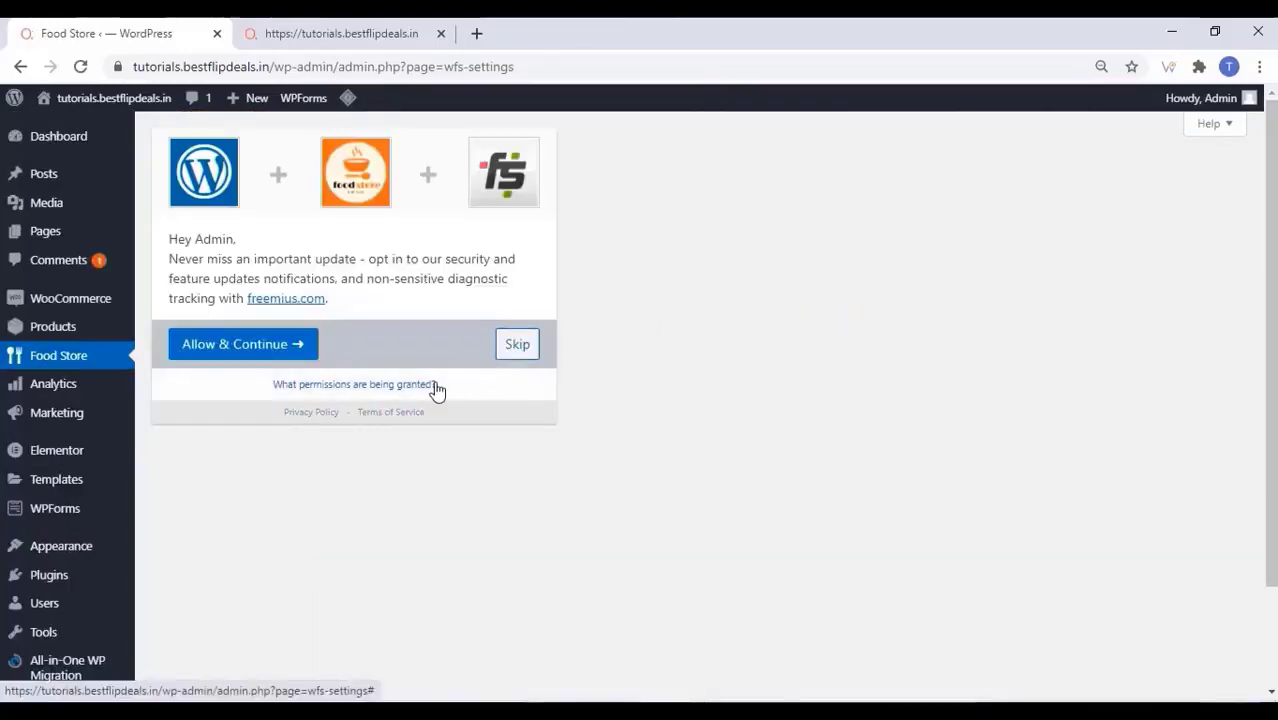
# Skip the opt-in, then choose 'Open service modal when menu page is ready' under Services and save
pyautogui.click(518, 345)
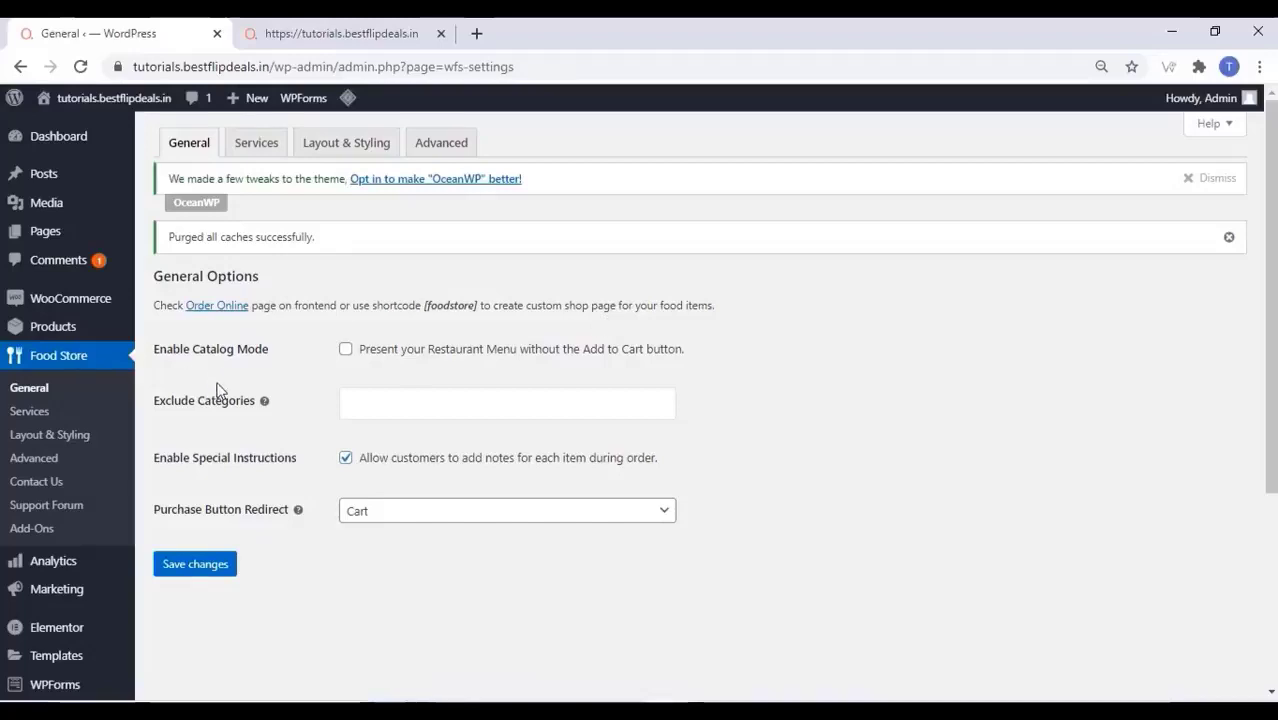
pyautogui.click(267, 146)
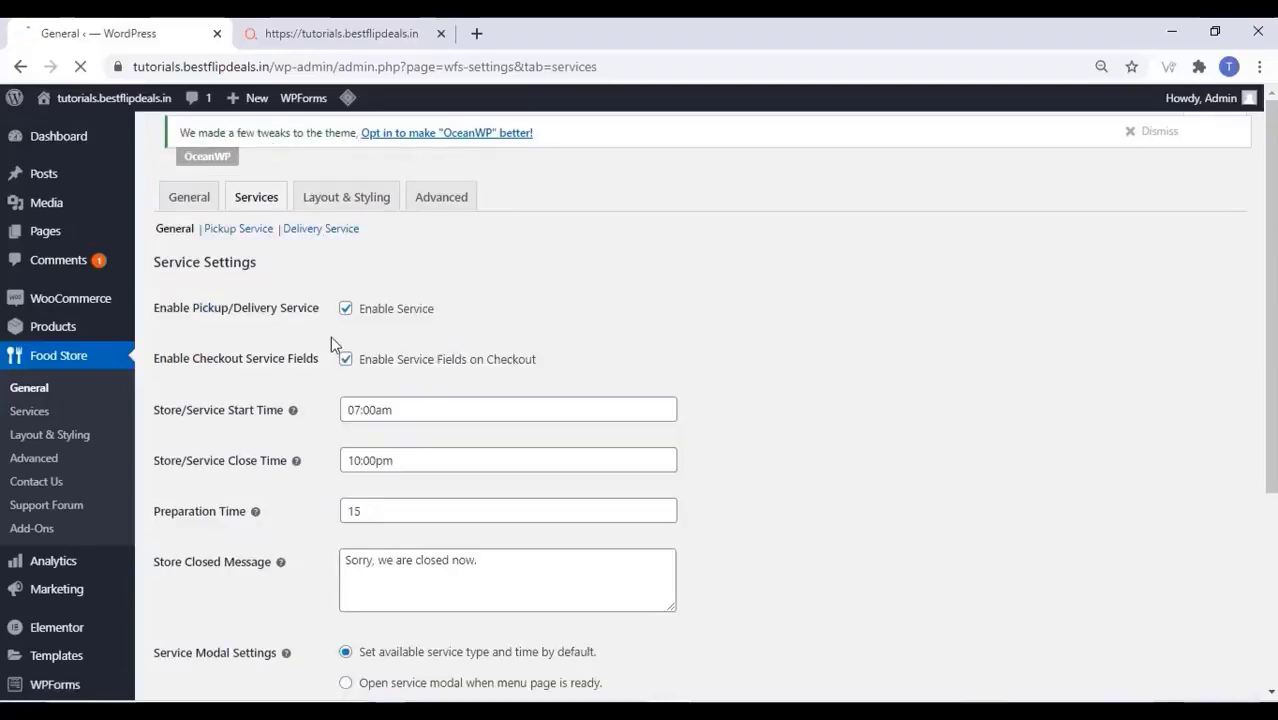
pyautogui.scroll(-2, 293, 364)
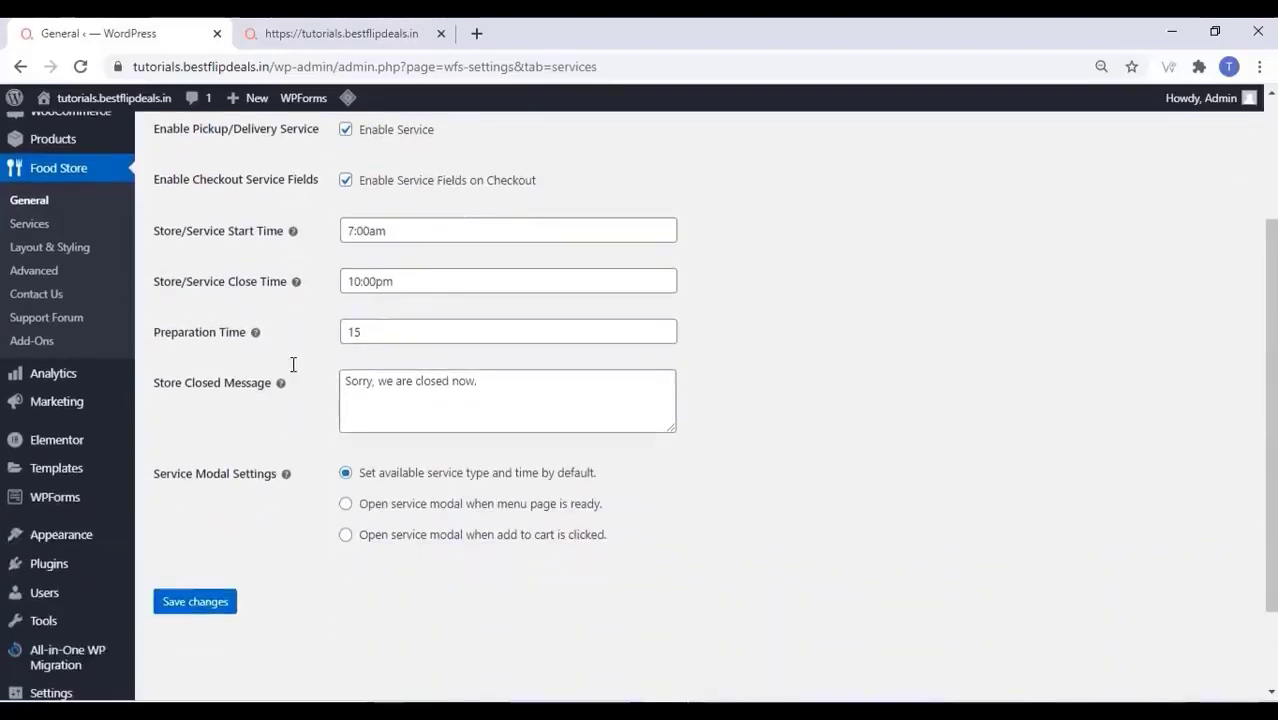
pyautogui.click(346, 506)
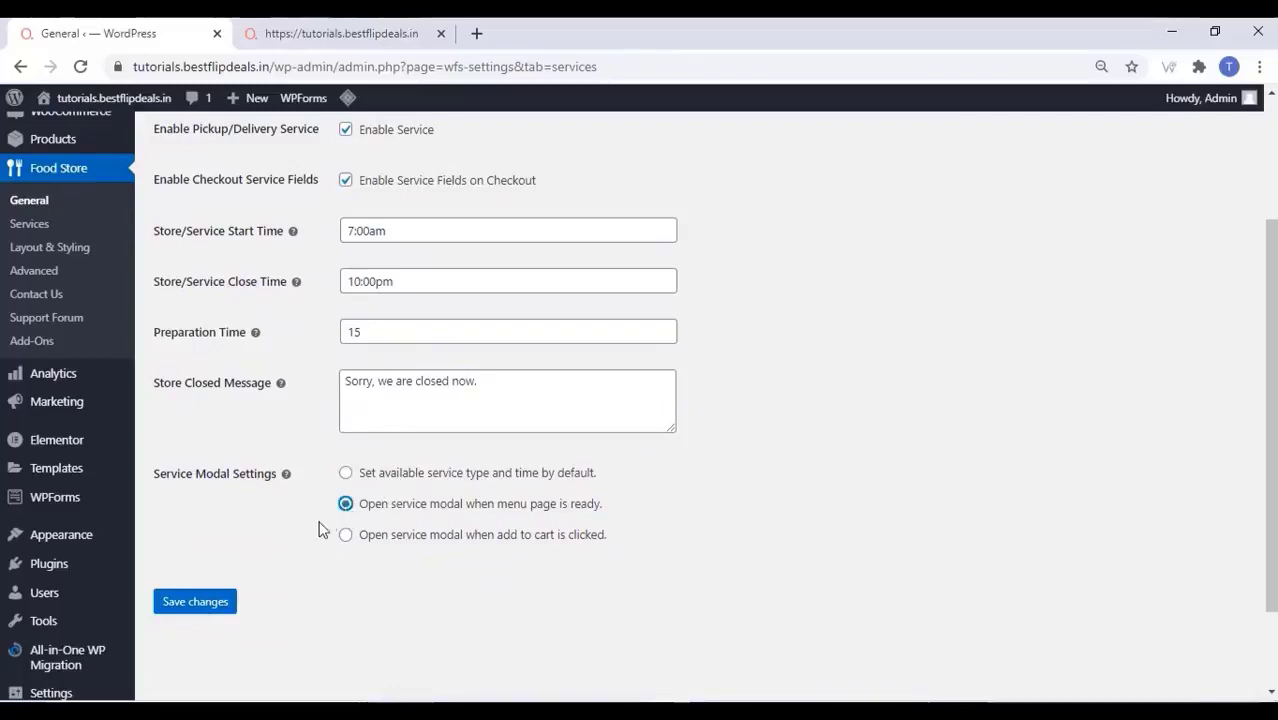
pyautogui.click(200, 603)
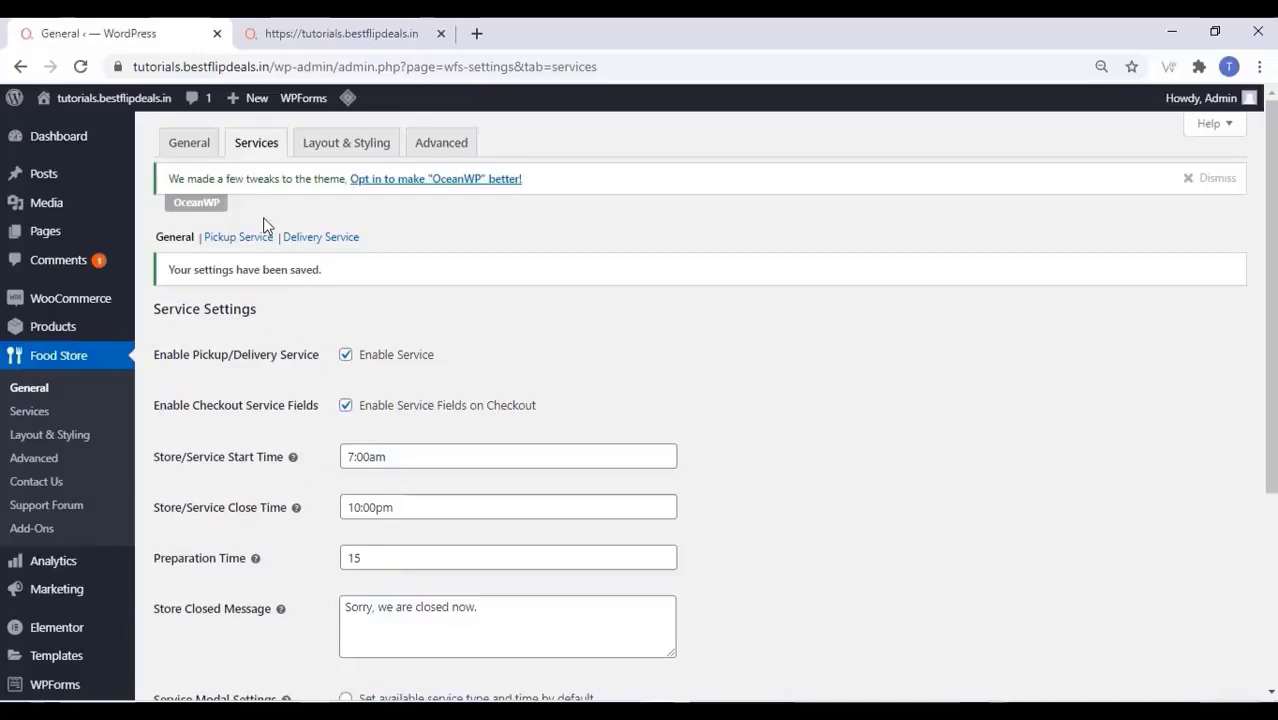
# Review Pickup Service, then tick Enable Delivery Service under Delivery Service and save
pyautogui.click(245, 237)
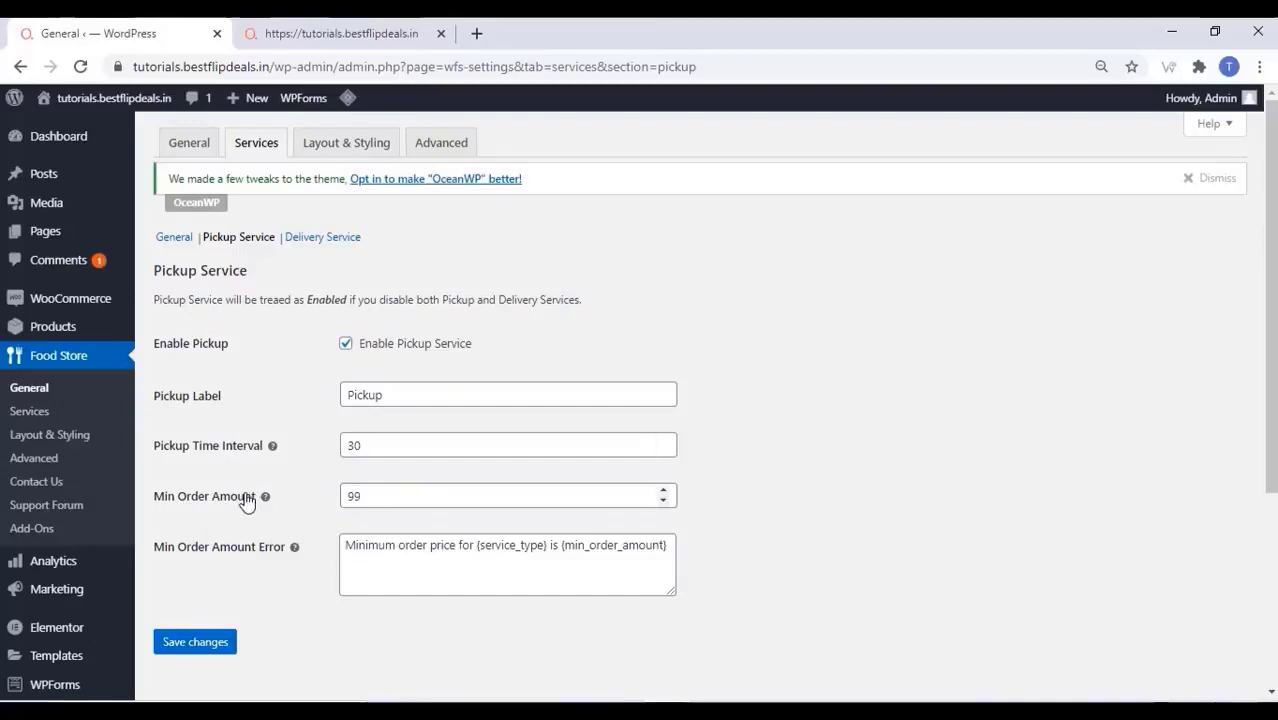
pyautogui.moveTo(372, 493); pyautogui.dragTo(350, 497)
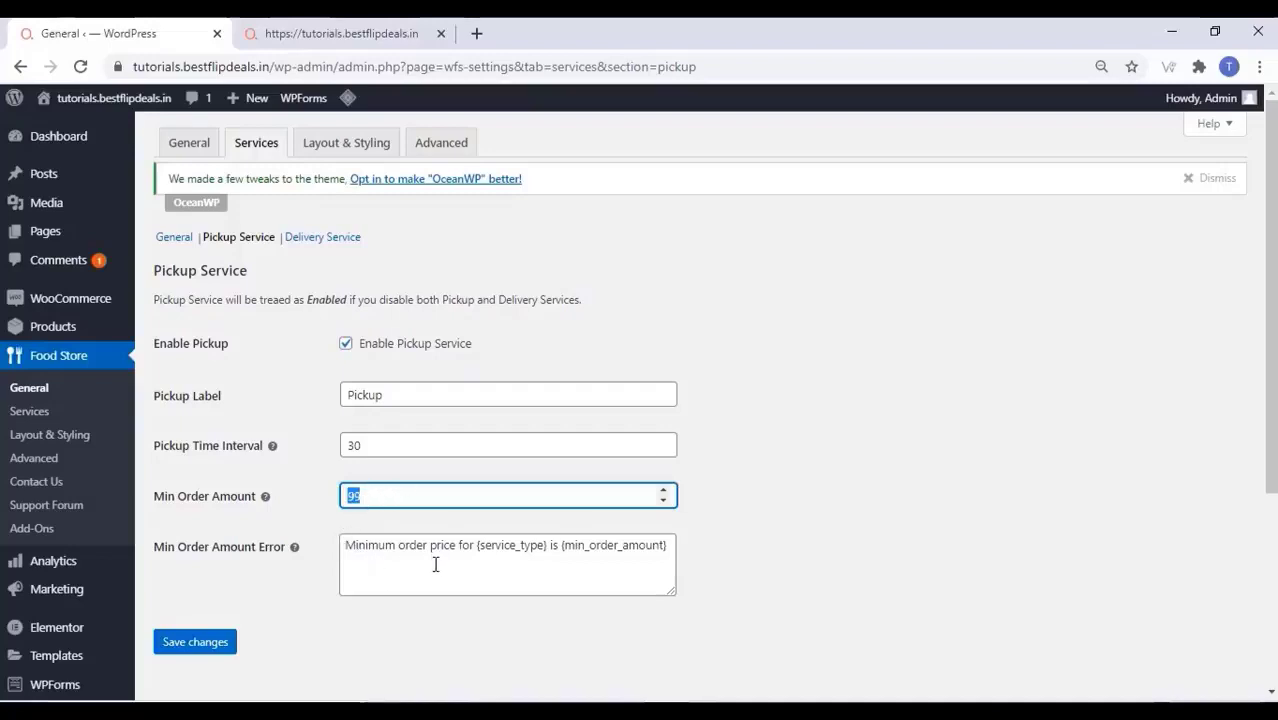
pyautogui.click(331, 240)
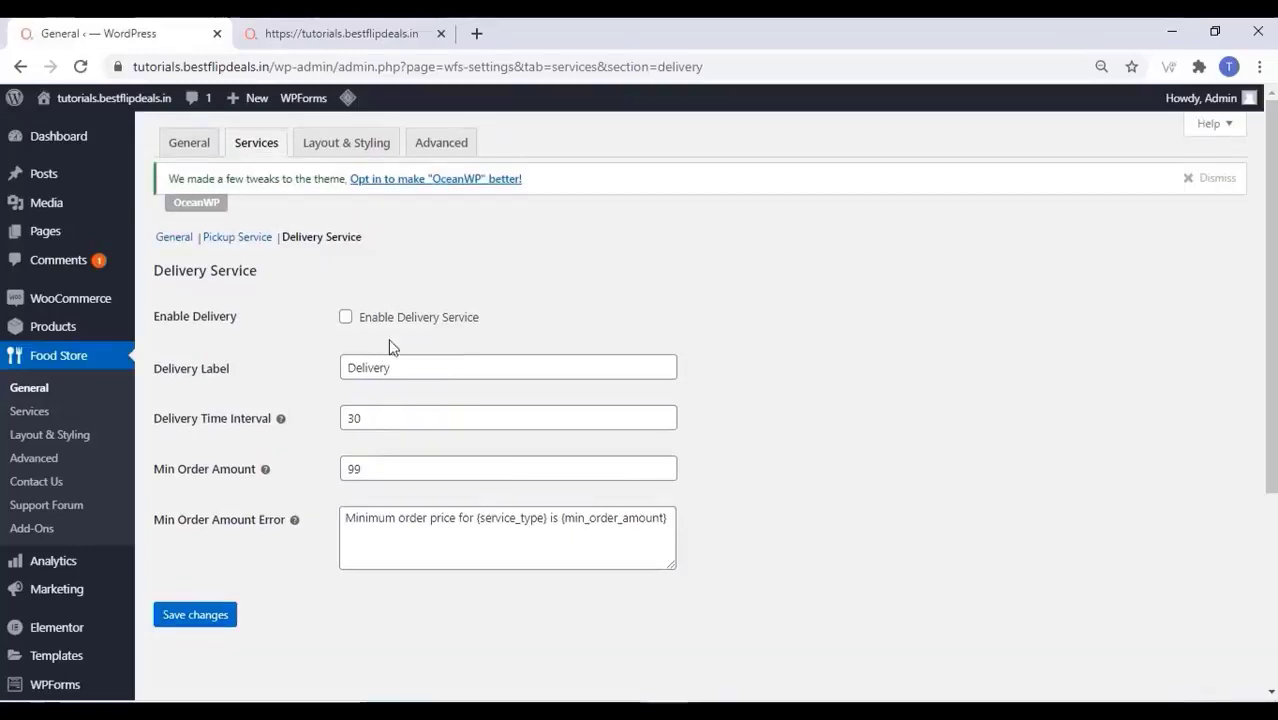
pyautogui.click(345, 318)
pyautogui.click(203, 617)
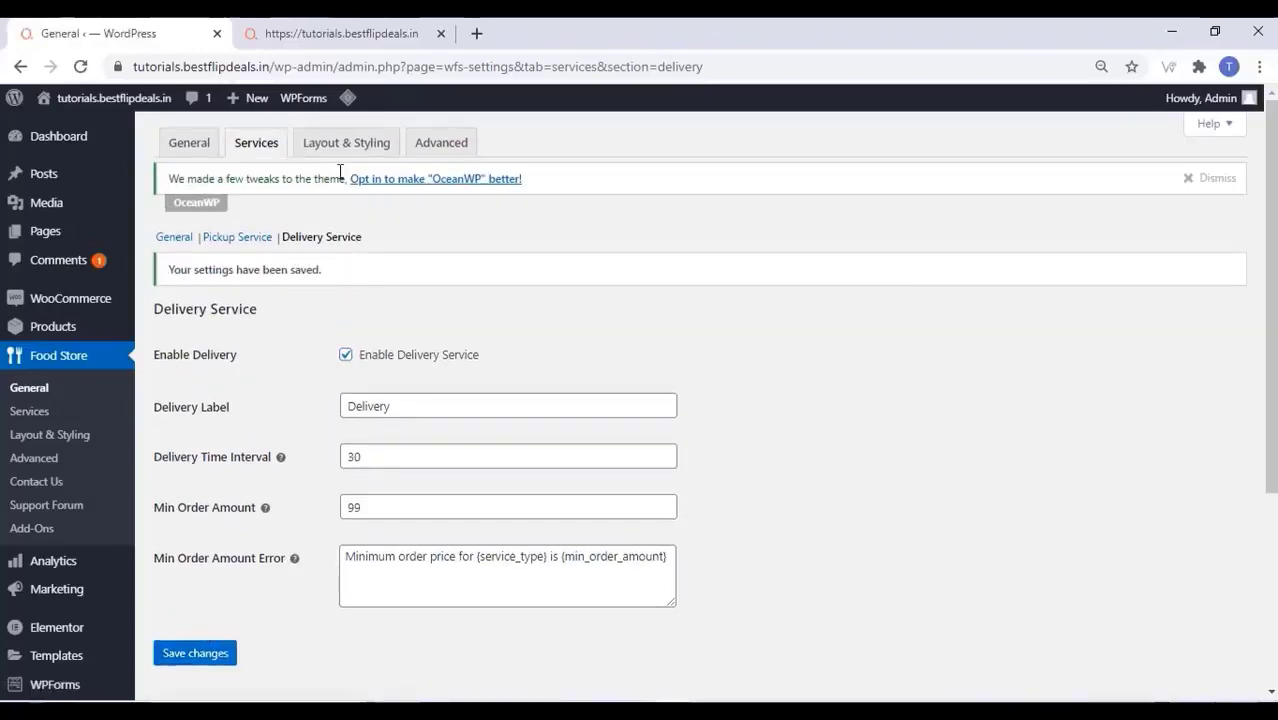
pyautogui.click(342, 143)
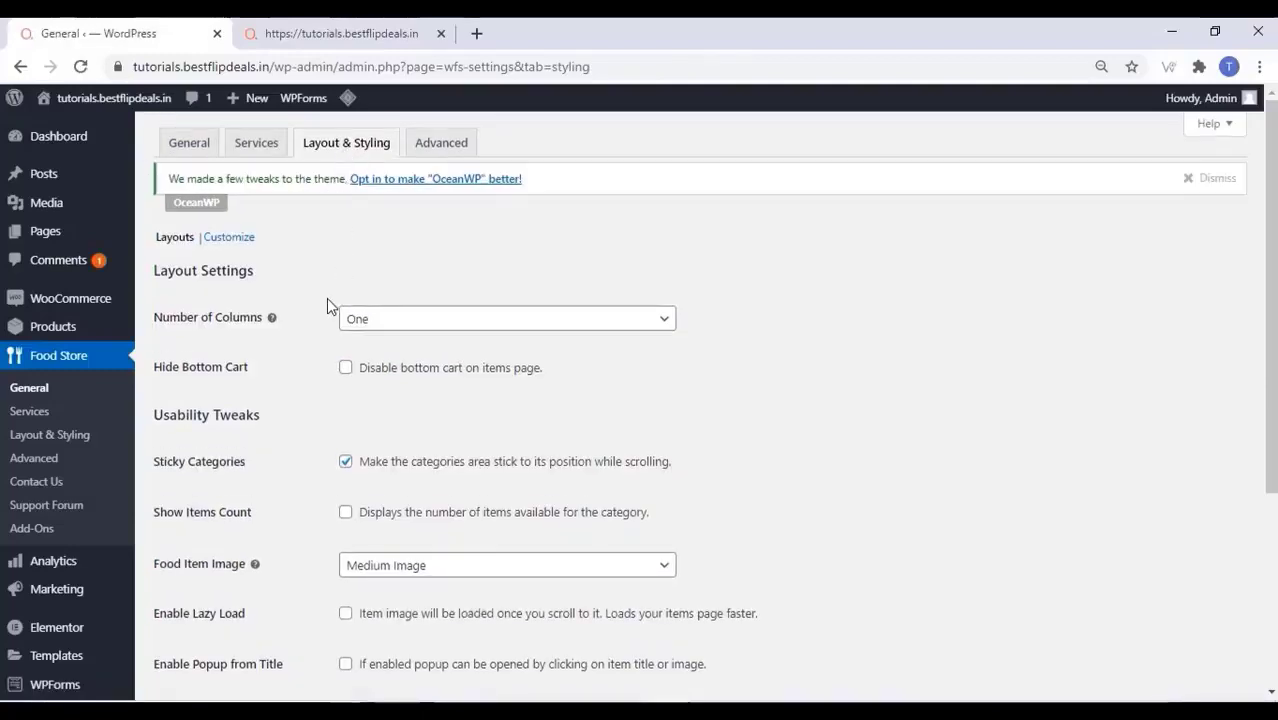
# Set the menu layout to two columns, show item counts per category, and save
pyautogui.click(420, 320)
pyautogui.click(389, 374)
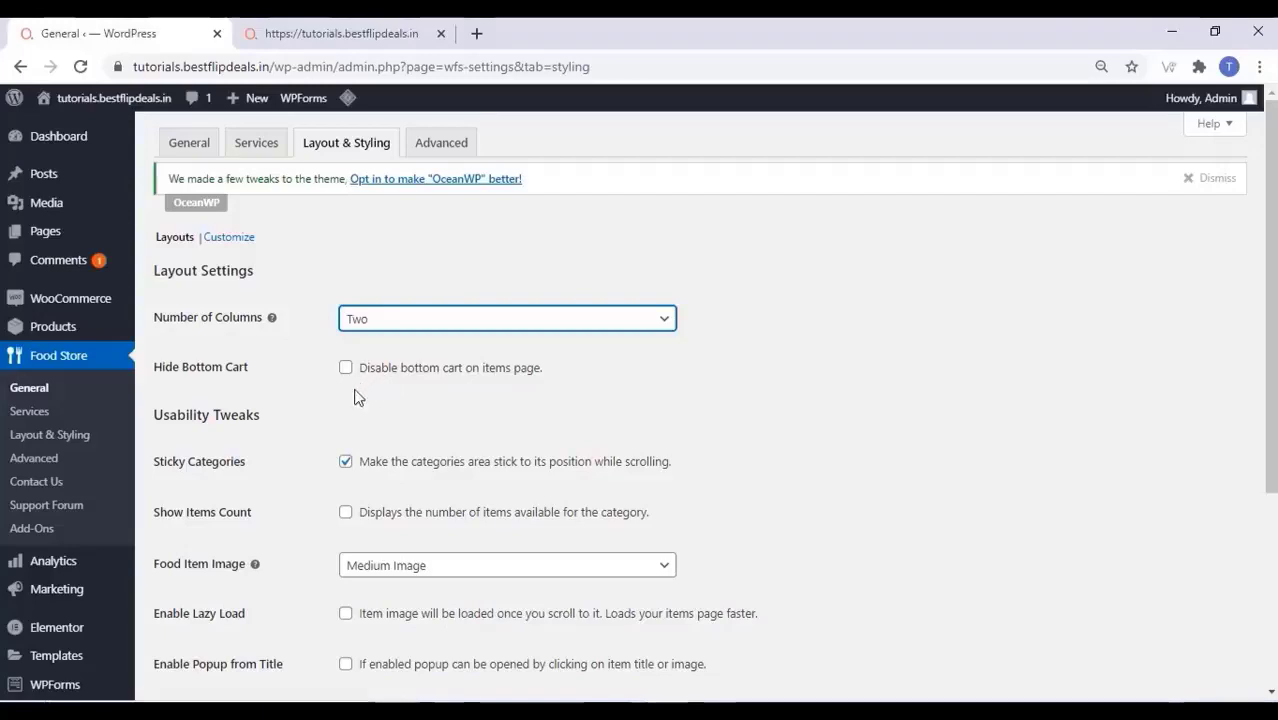
pyautogui.scroll(-1, 342, 391)
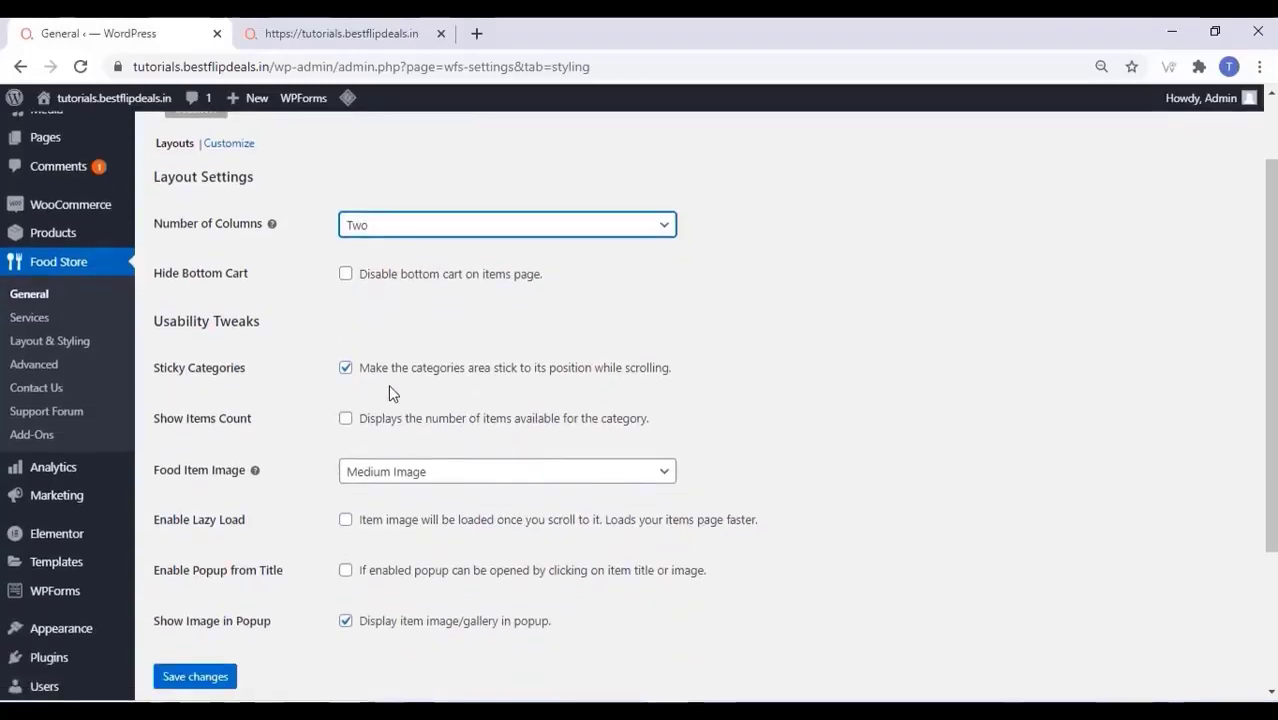
pyautogui.click(350, 418)
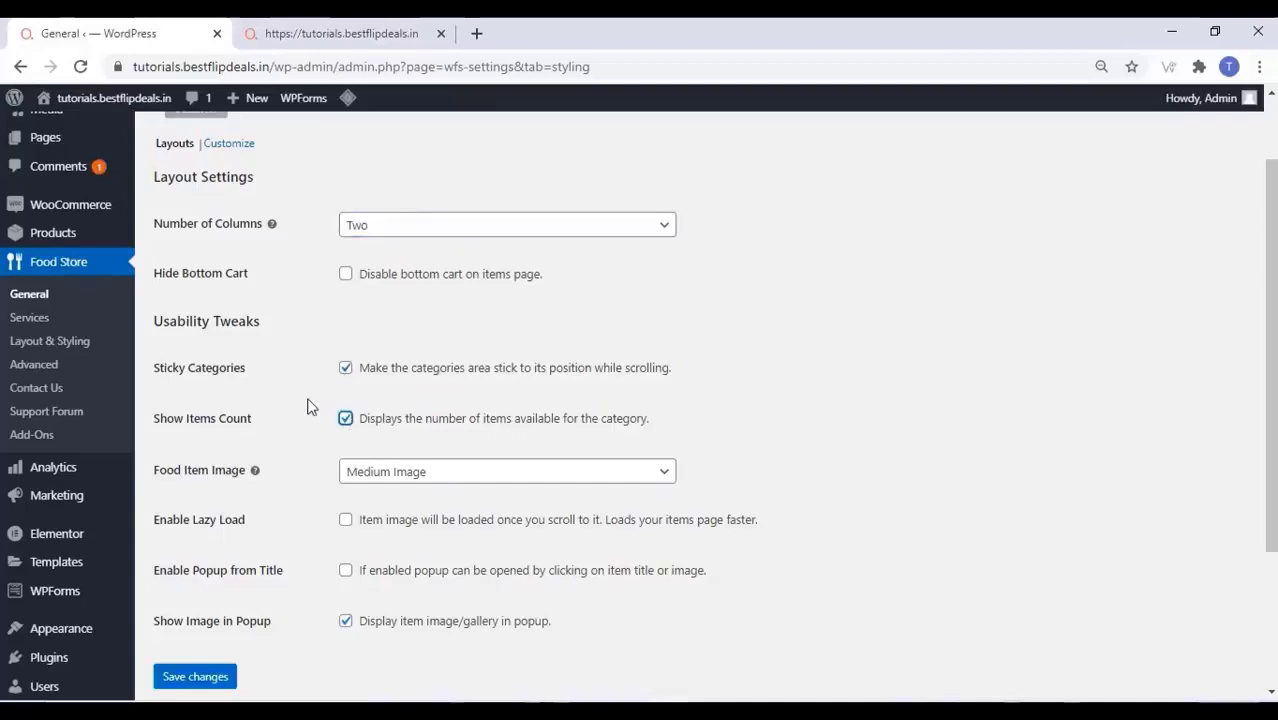
pyautogui.scroll(-1, 309, 406)
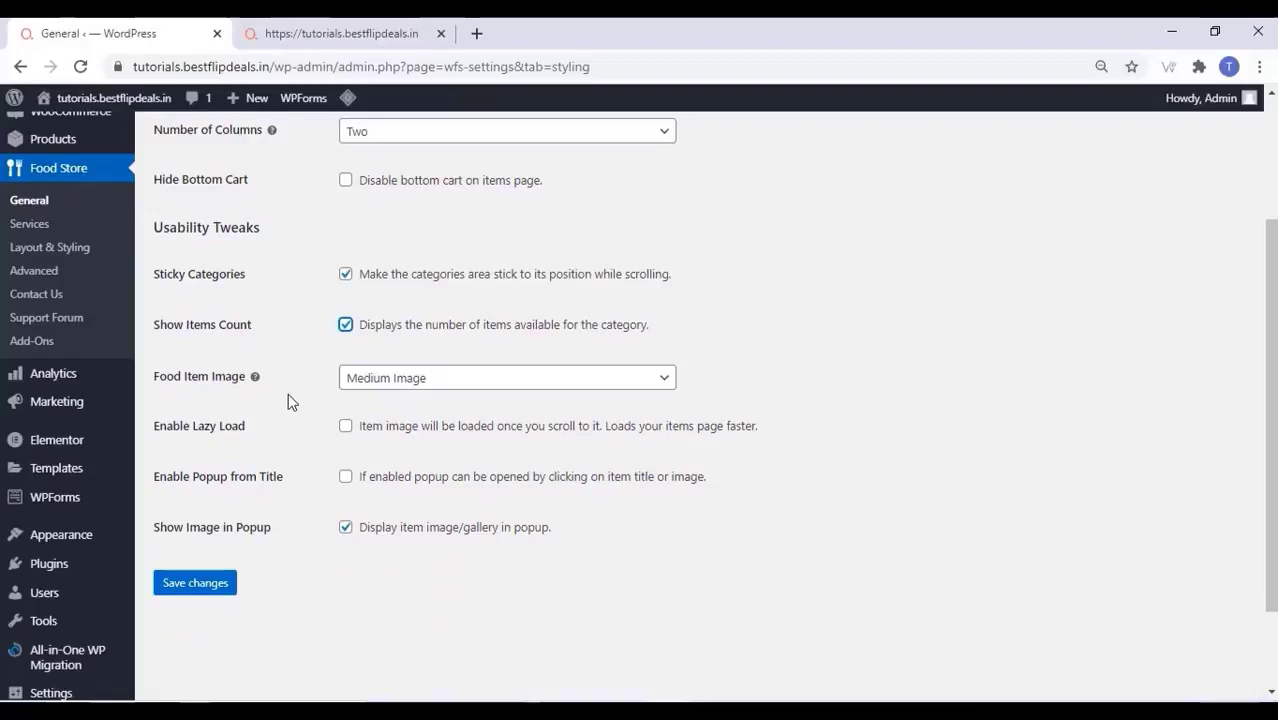
pyautogui.click(224, 586)
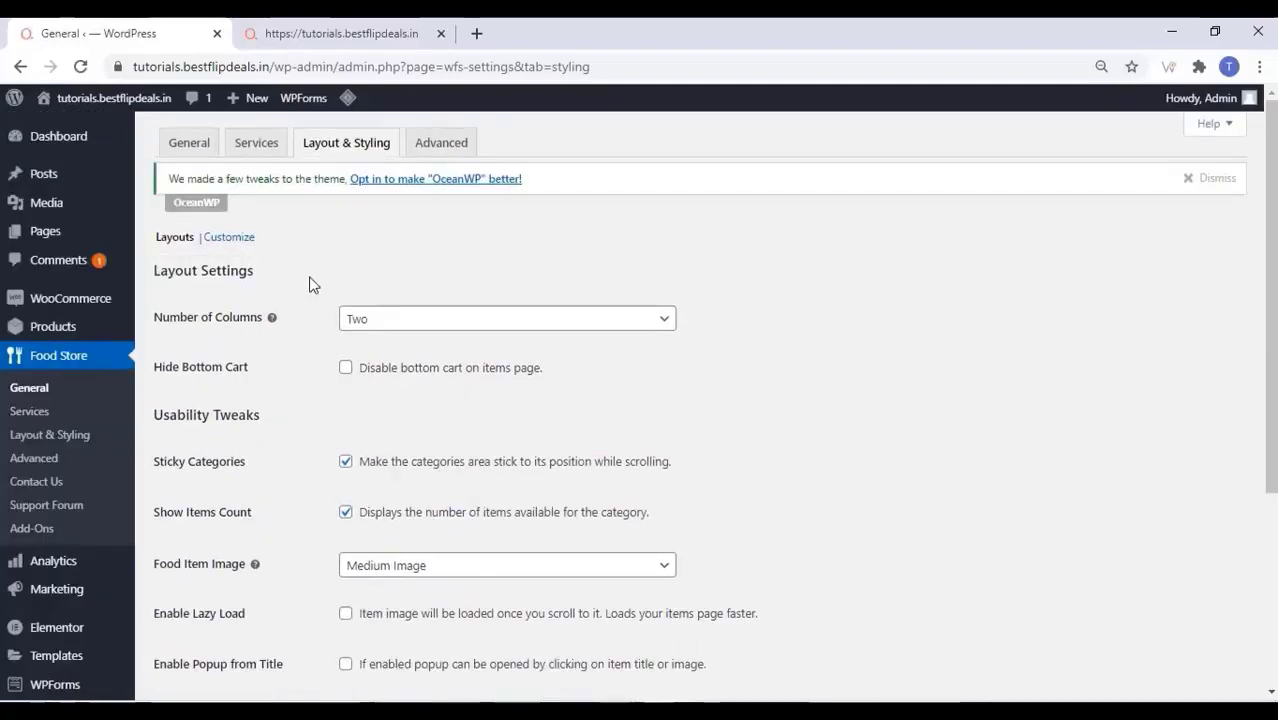
# Set both primary and secondary styling colours to orange and save the colour settings
pyautogui.click(229, 241)
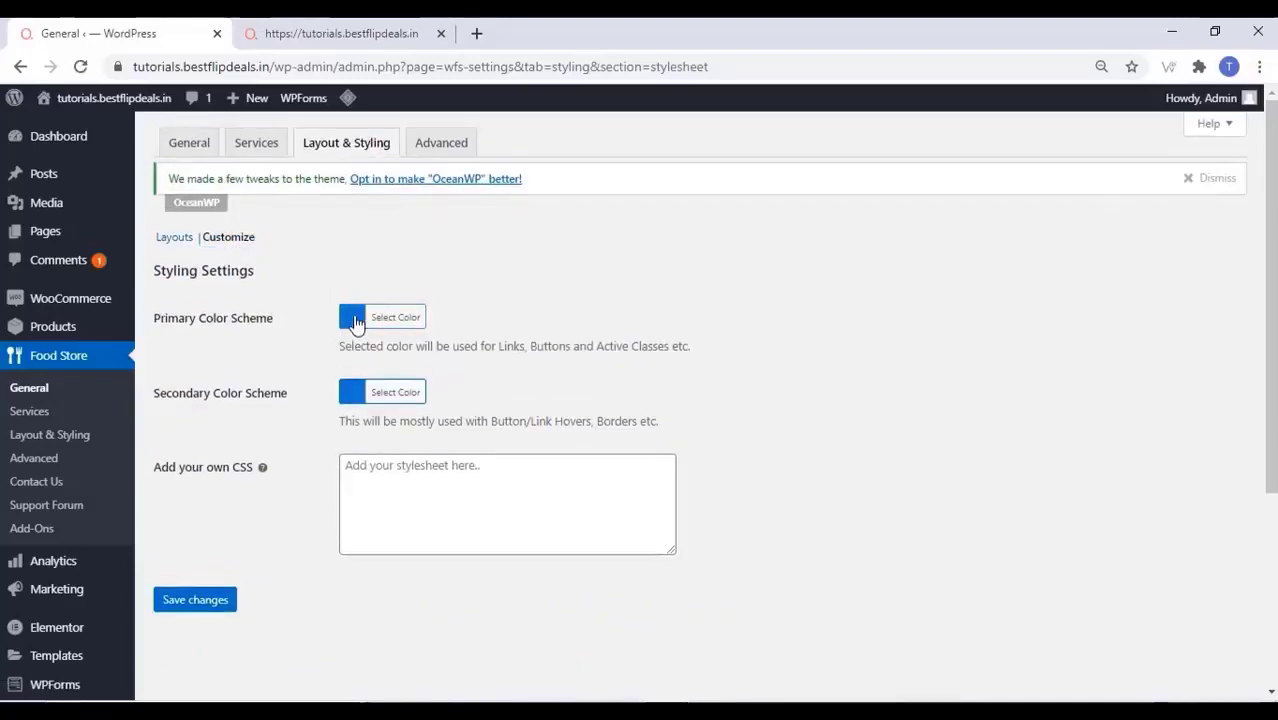
pyautogui.click(355, 320)
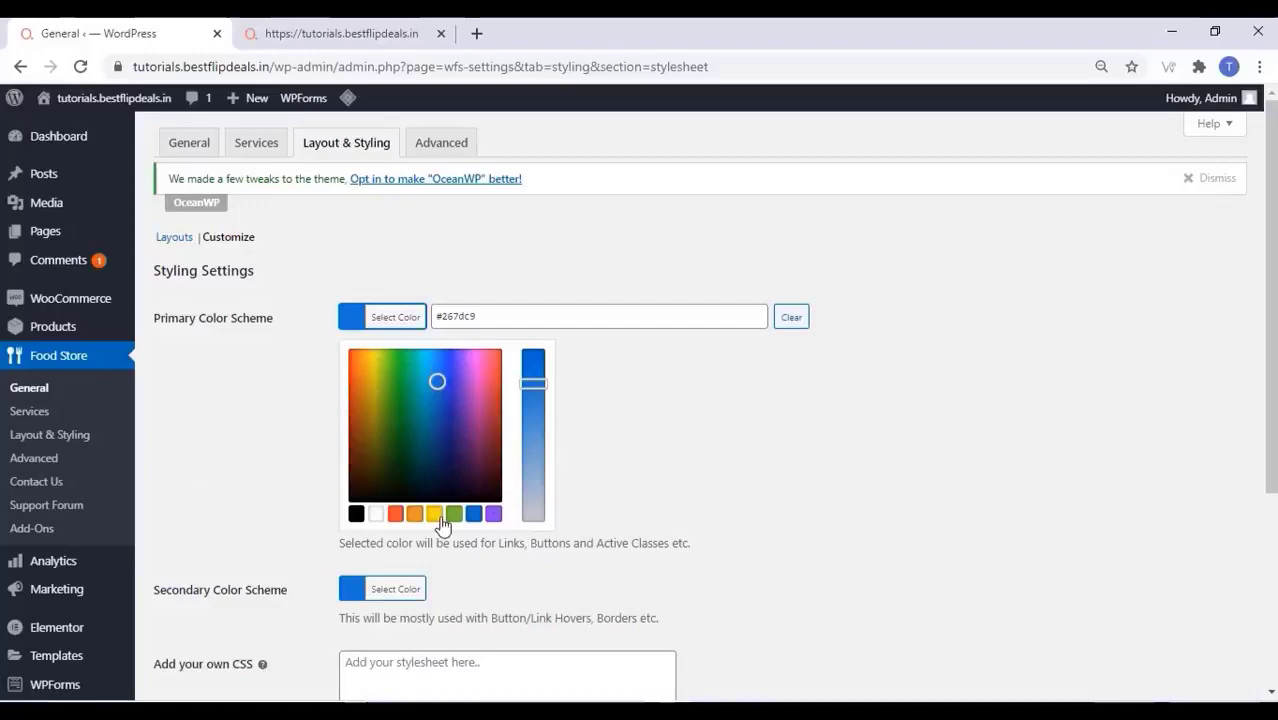
pyautogui.click(396, 514)
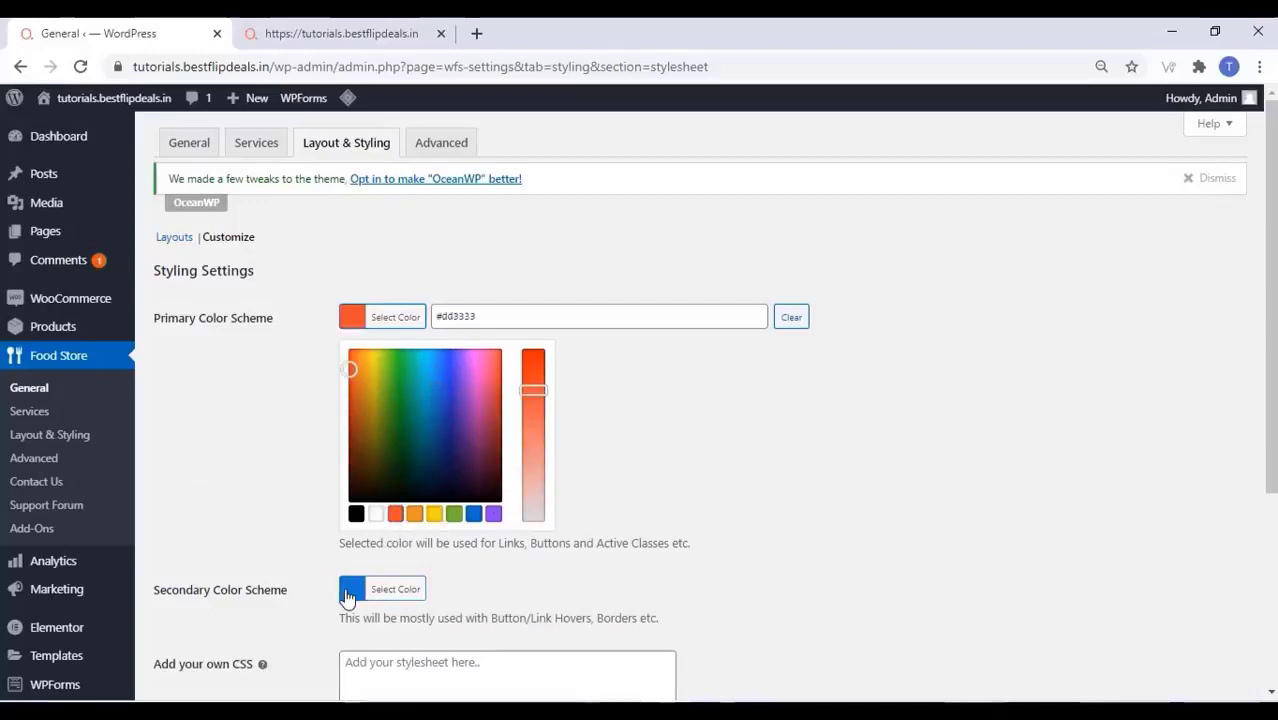
pyautogui.click(350, 590)
pyautogui.click(395, 588)
pyautogui.click(271, 558)
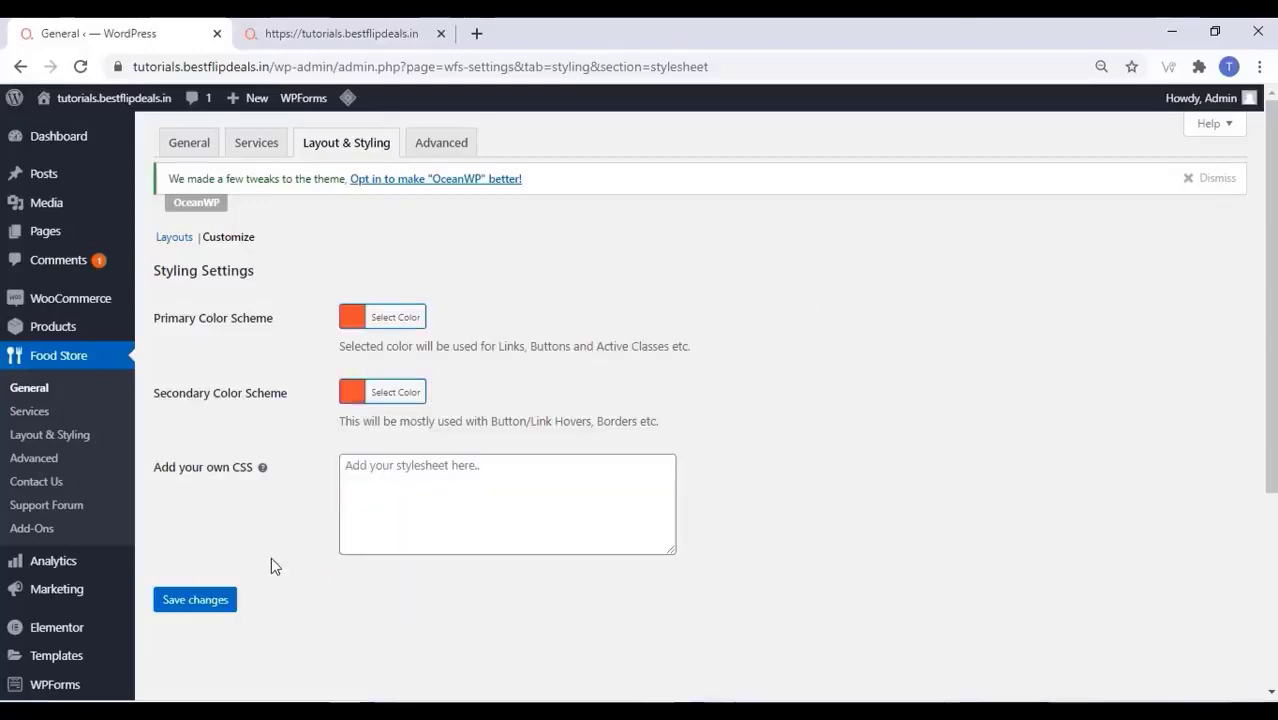
pyautogui.click(197, 606)
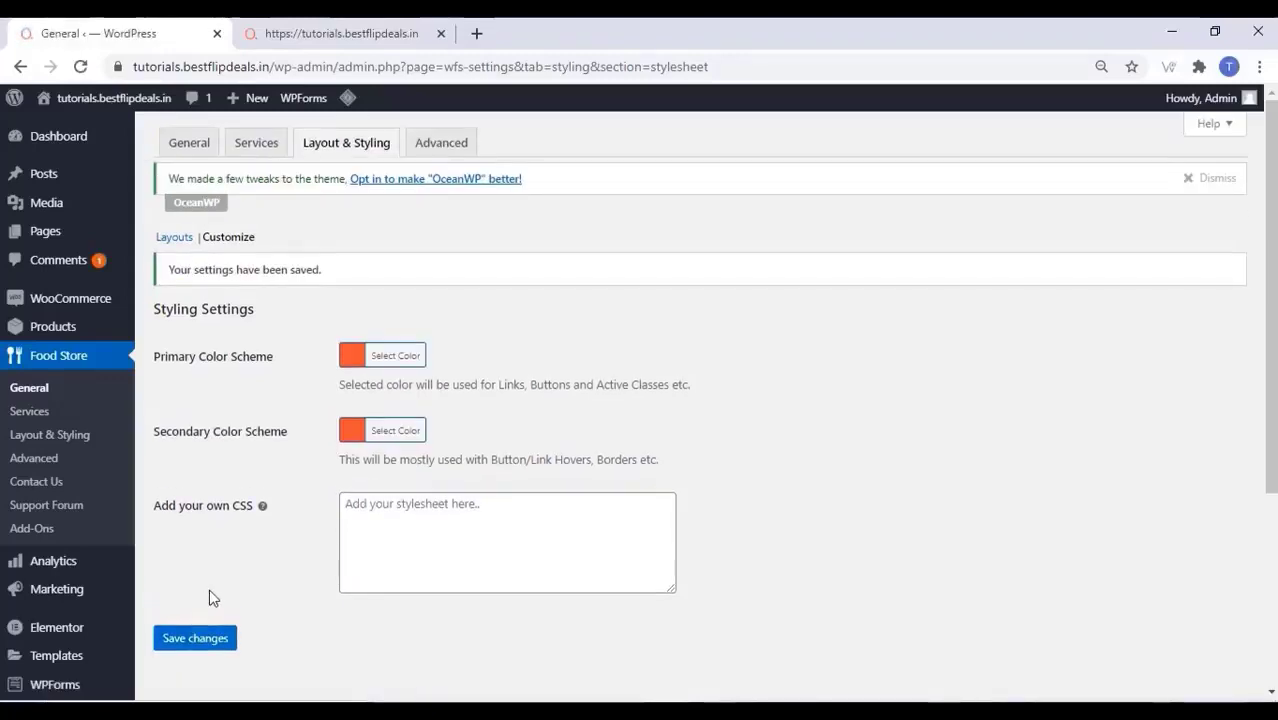
pyautogui.click(447, 141)
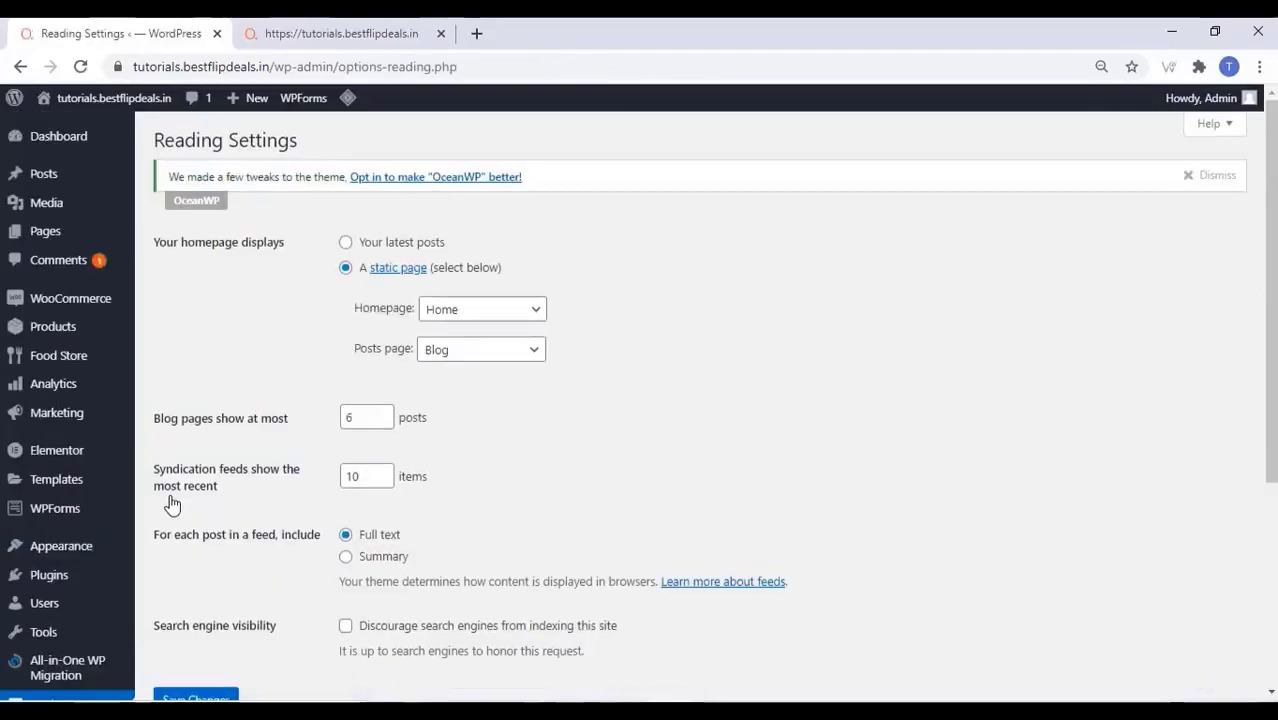
# Choose Order Online as the static Homepage in Reading Settings and save
pyautogui.click(467, 315)
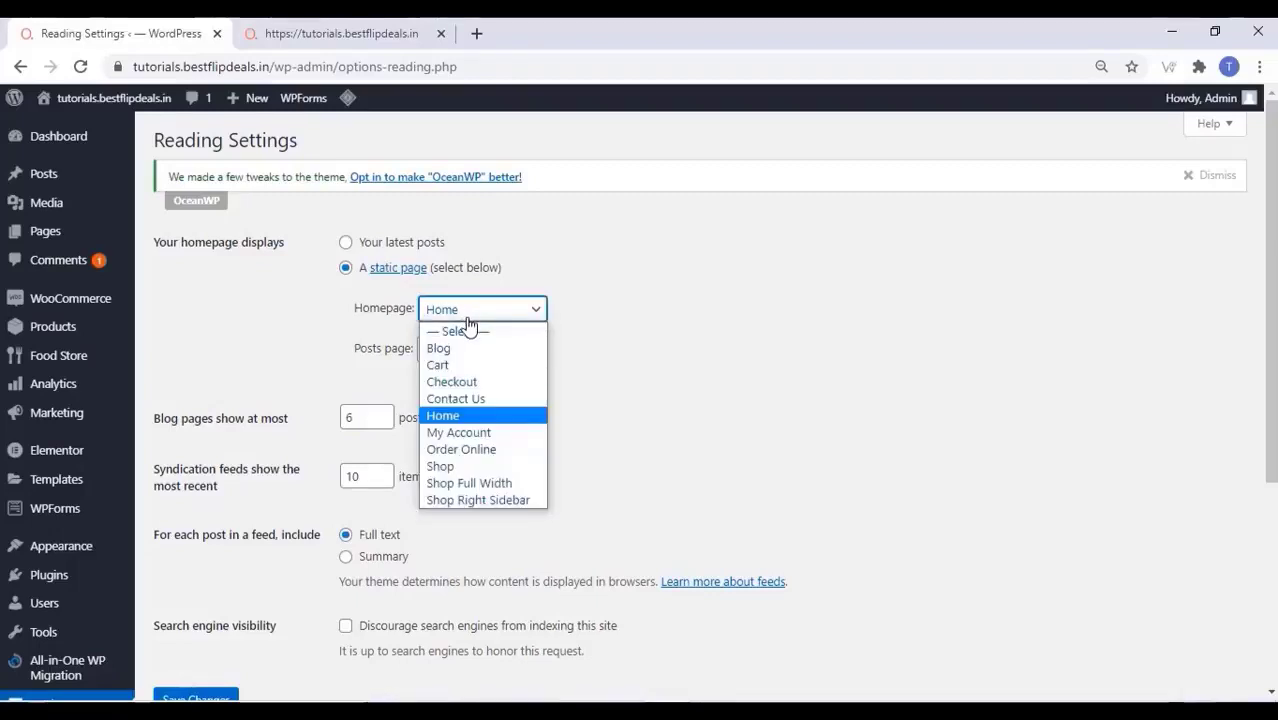
pyautogui.click(467, 456)
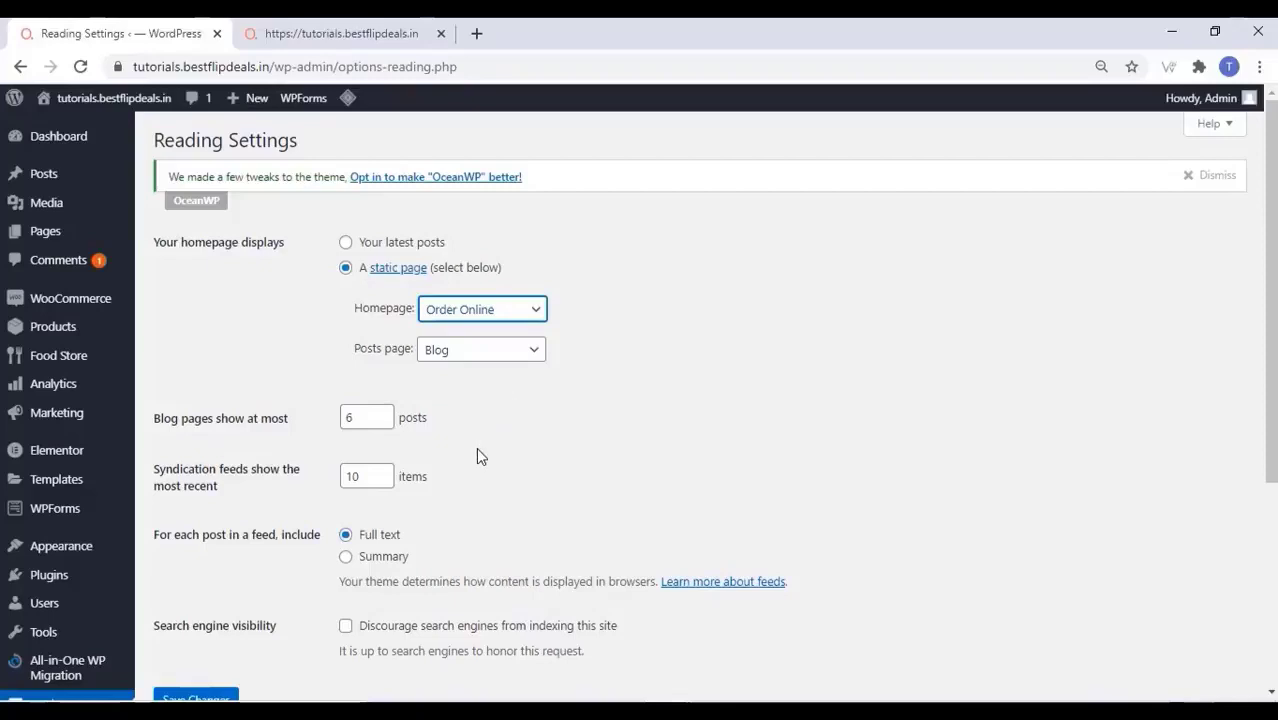
pyautogui.scroll(-2, 476, 452)
pyautogui.click(203, 515)
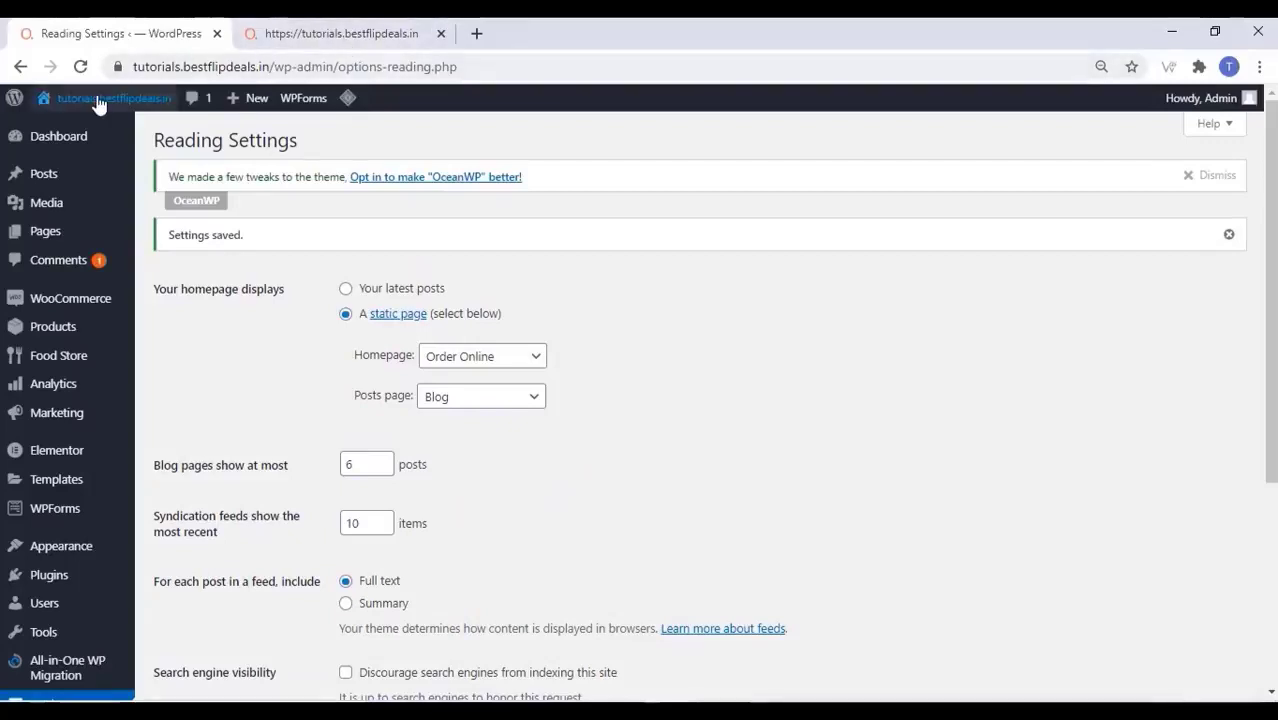
# Open the live site in a new tab and scroll through the Order Online menu homepage
pyautogui.moveTo(100, 98)
pyautogui.rightClick(70, 135)
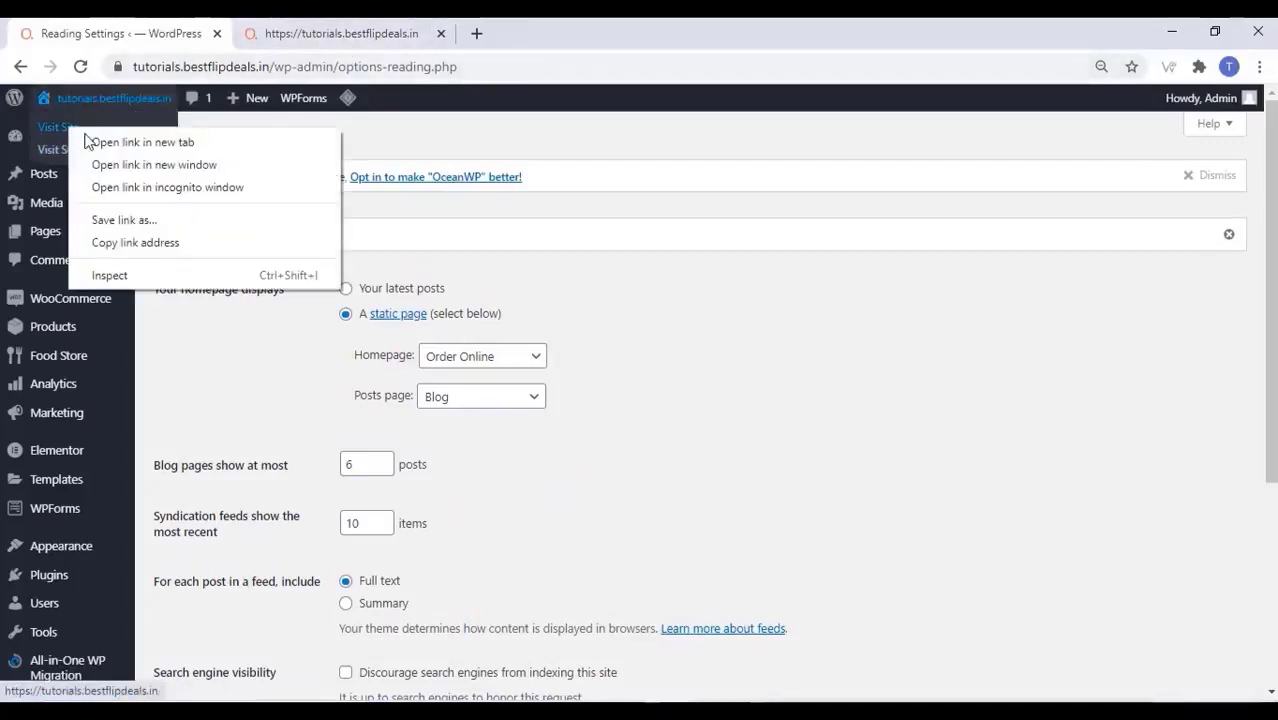
pyautogui.click(110, 141)
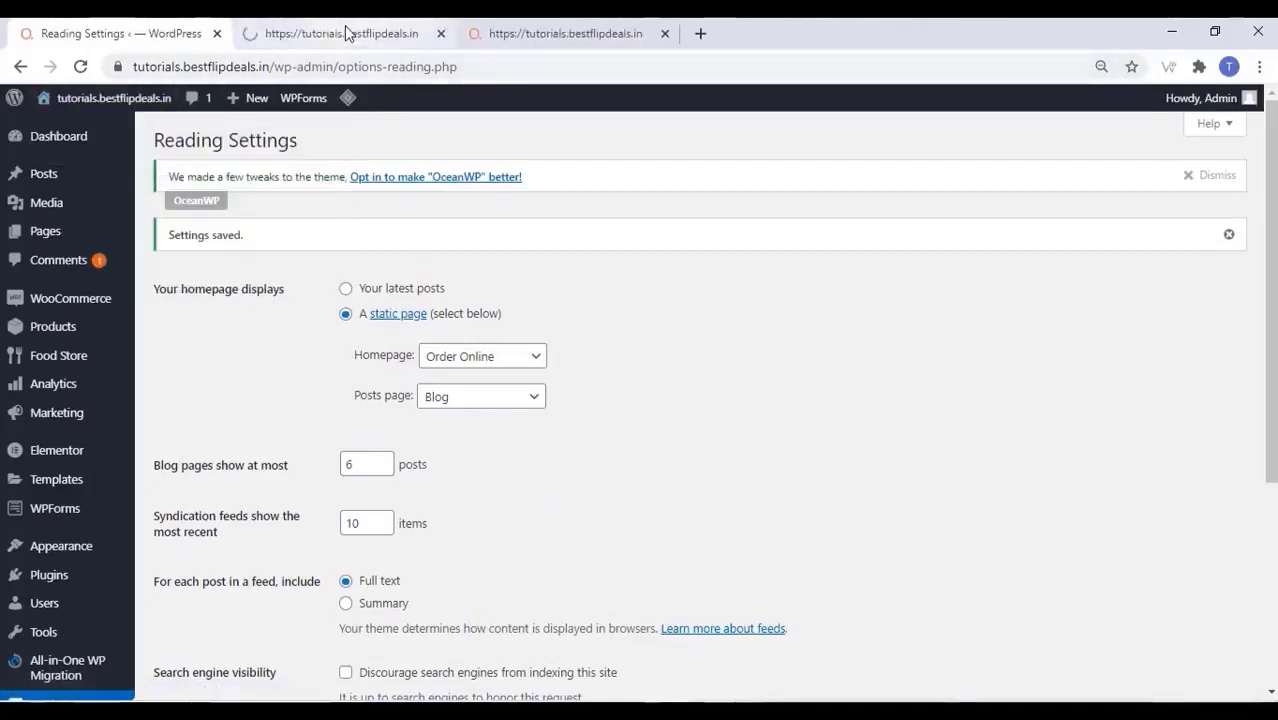
pyautogui.click(344, 34)
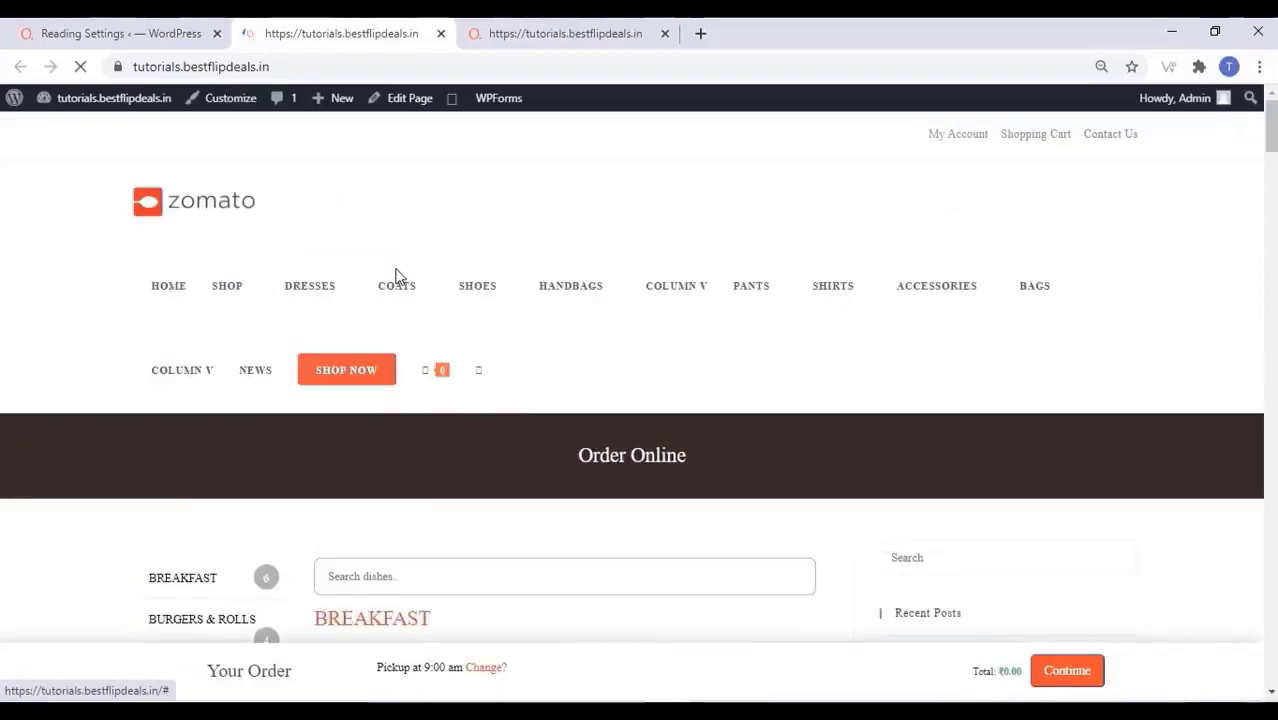
pyautogui.scroll(-4, 536, 370)
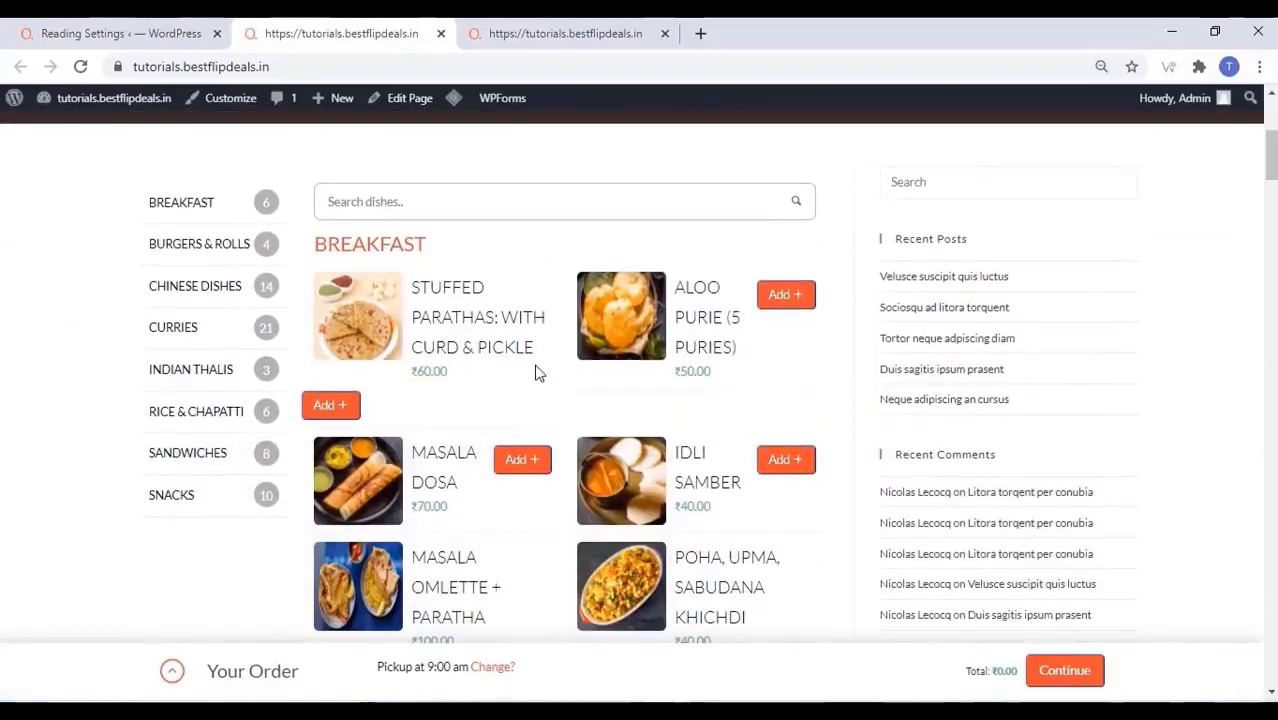
pyautogui.scroll(-3, 536, 372)
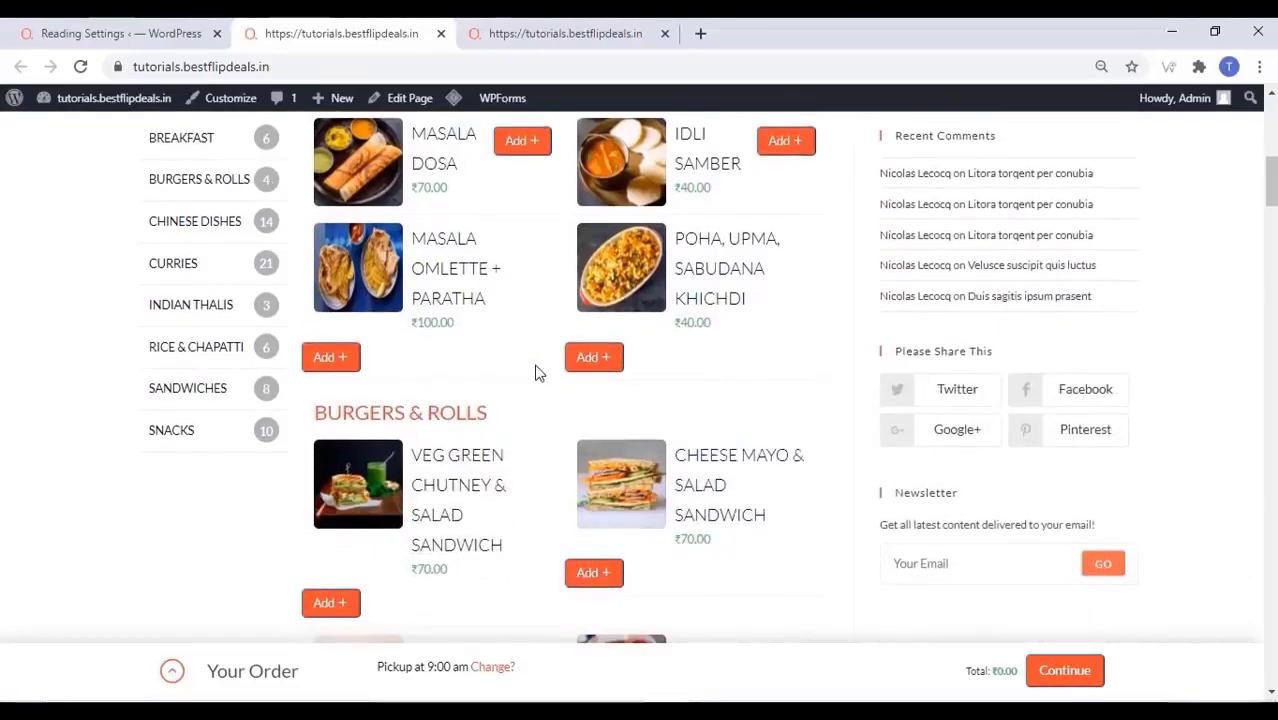
pyautogui.scroll(1, 528, 375)
pyautogui.scroll(4, 530, 375)
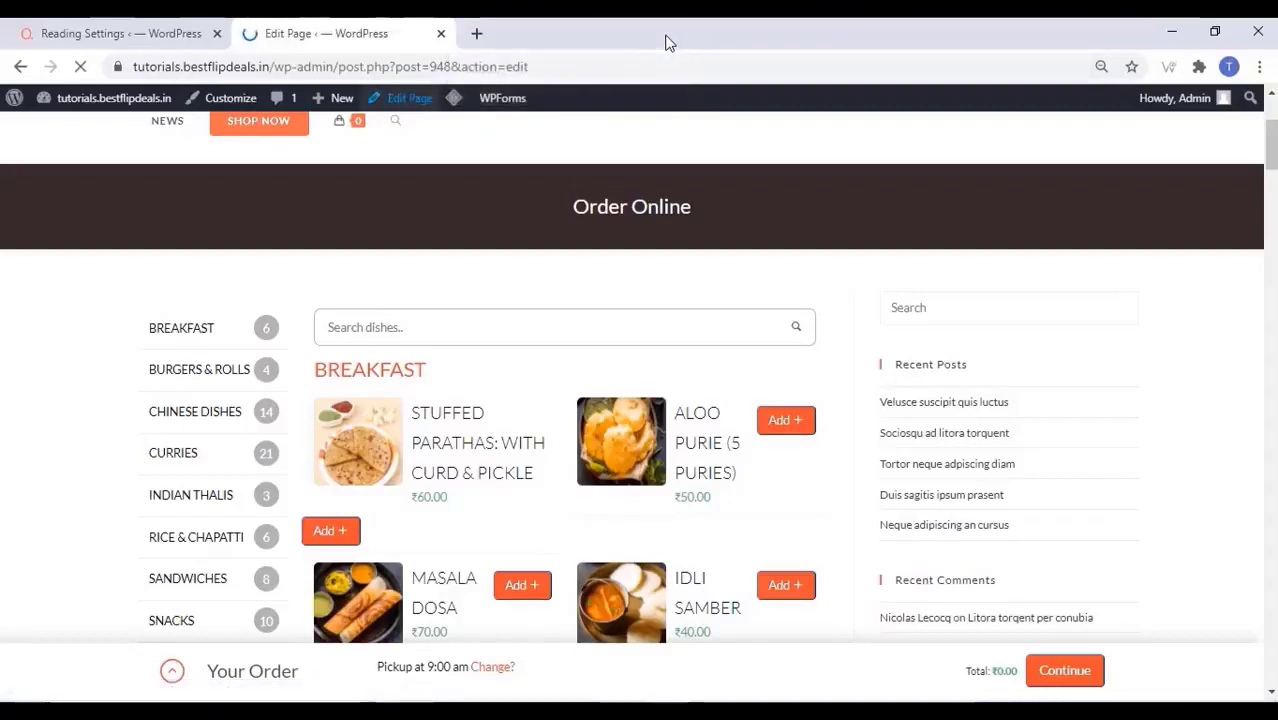
# Set the Order Online page template to Elementor Full Width and update the page
pyautogui.click(665, 34)
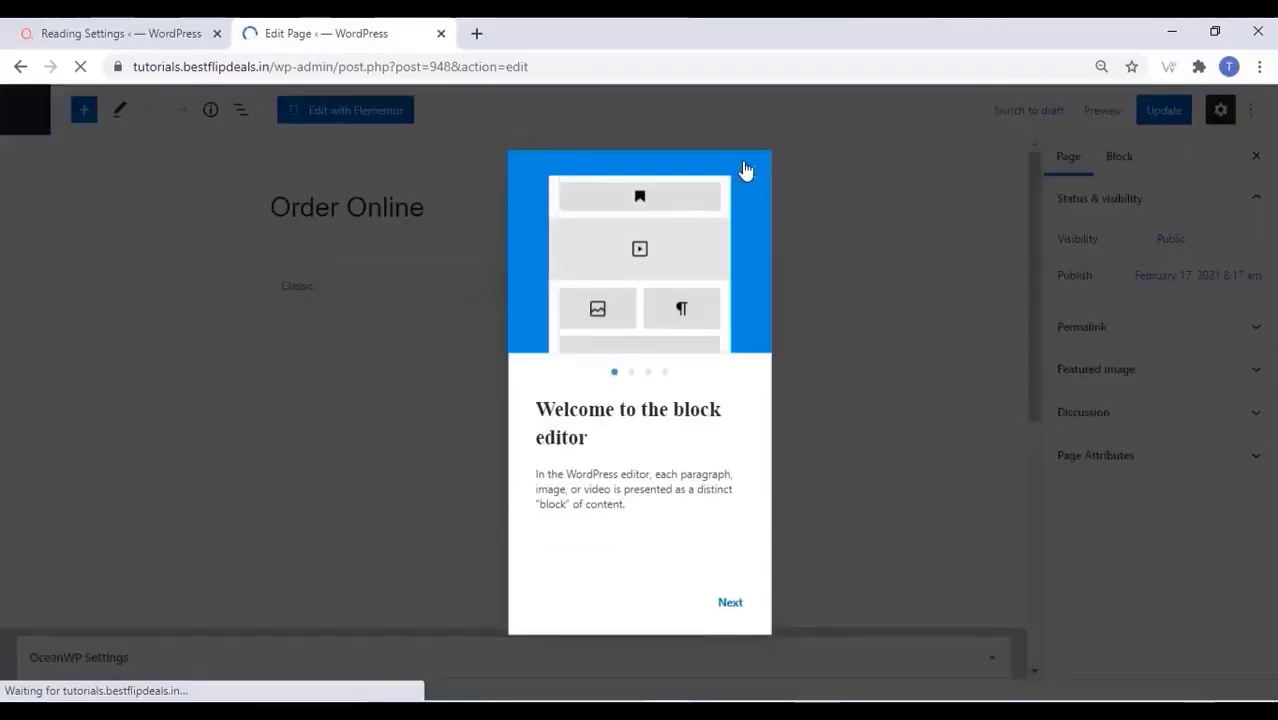
pyautogui.click(750, 171)
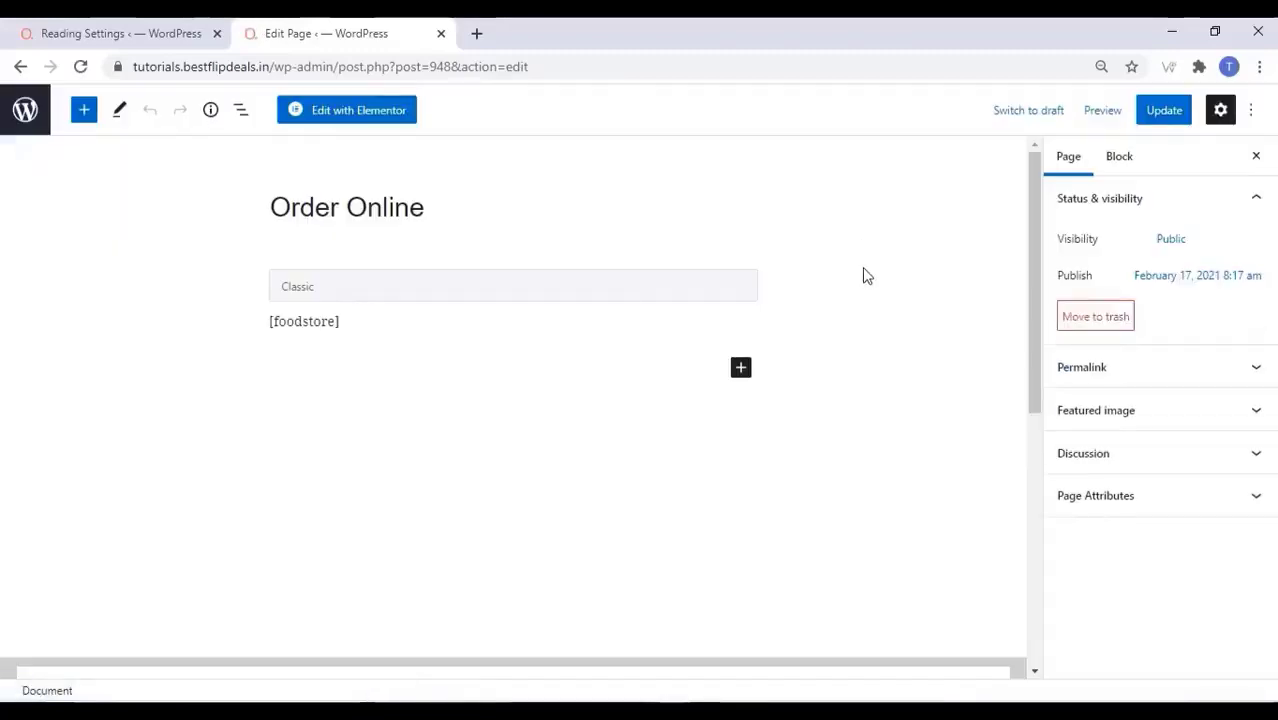
pyautogui.click(1163, 503)
pyautogui.click(1155, 558)
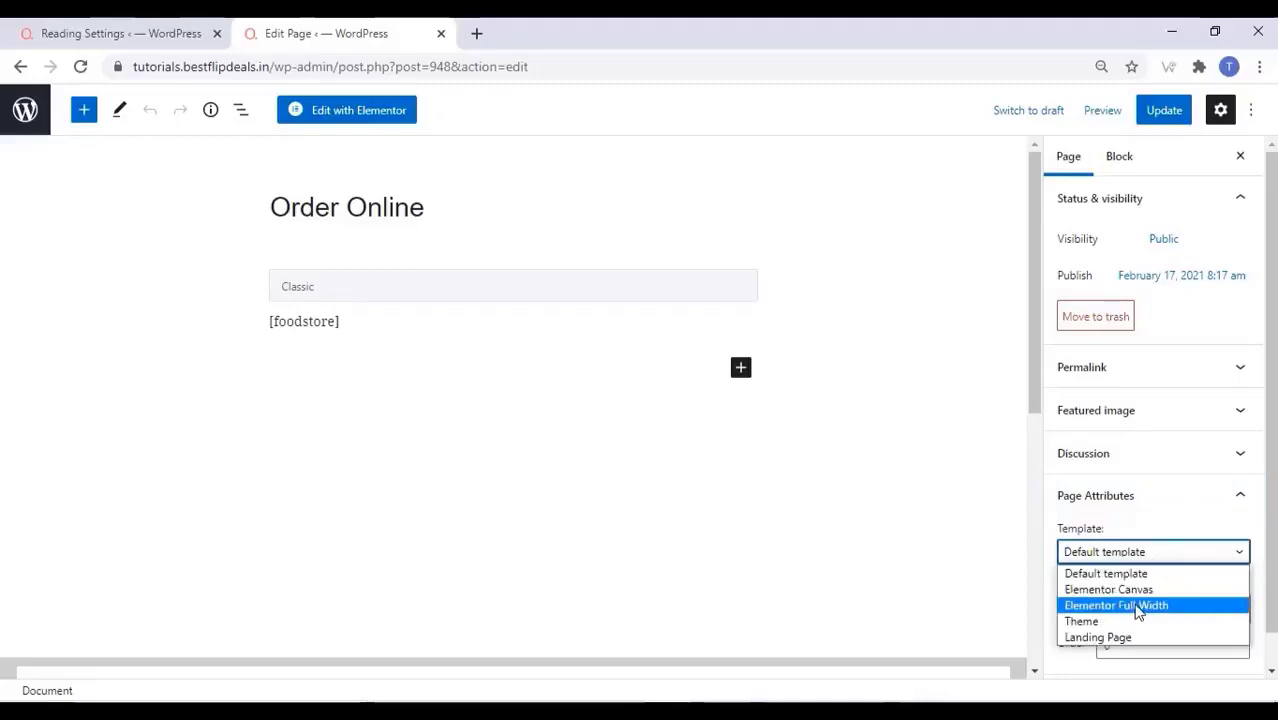
pyautogui.click(1138, 606)
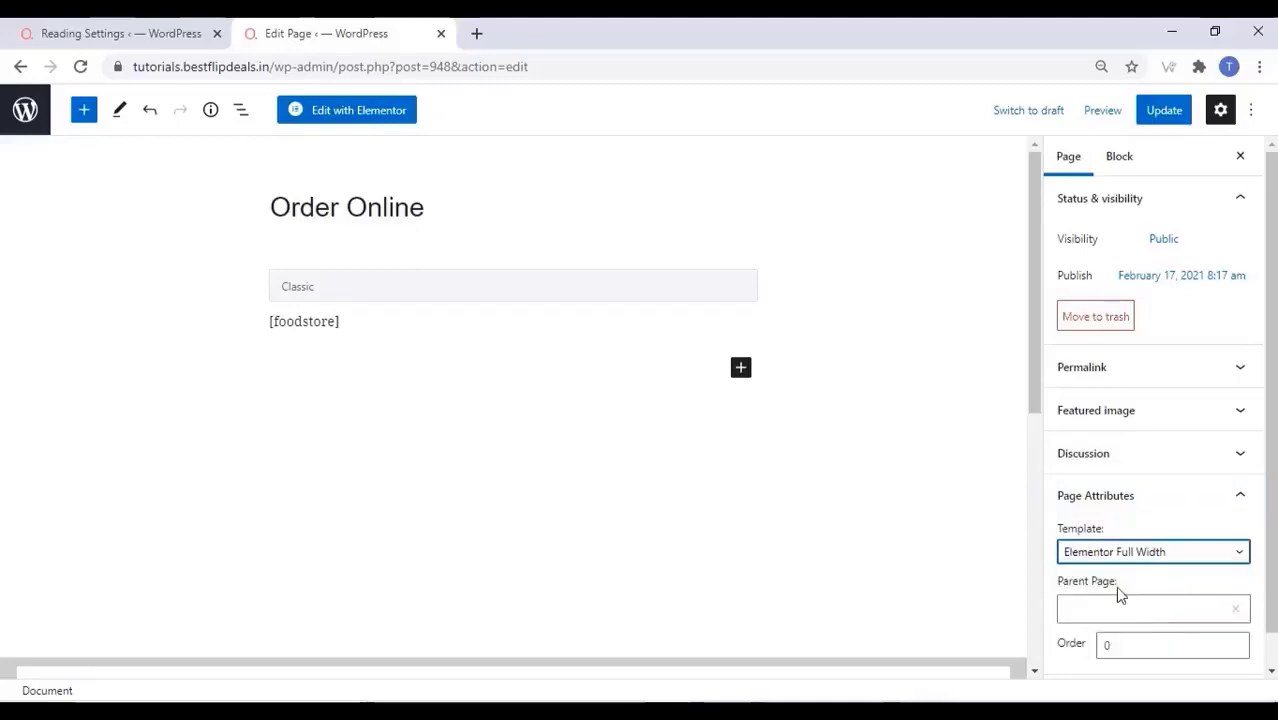
pyautogui.click(1174, 113)
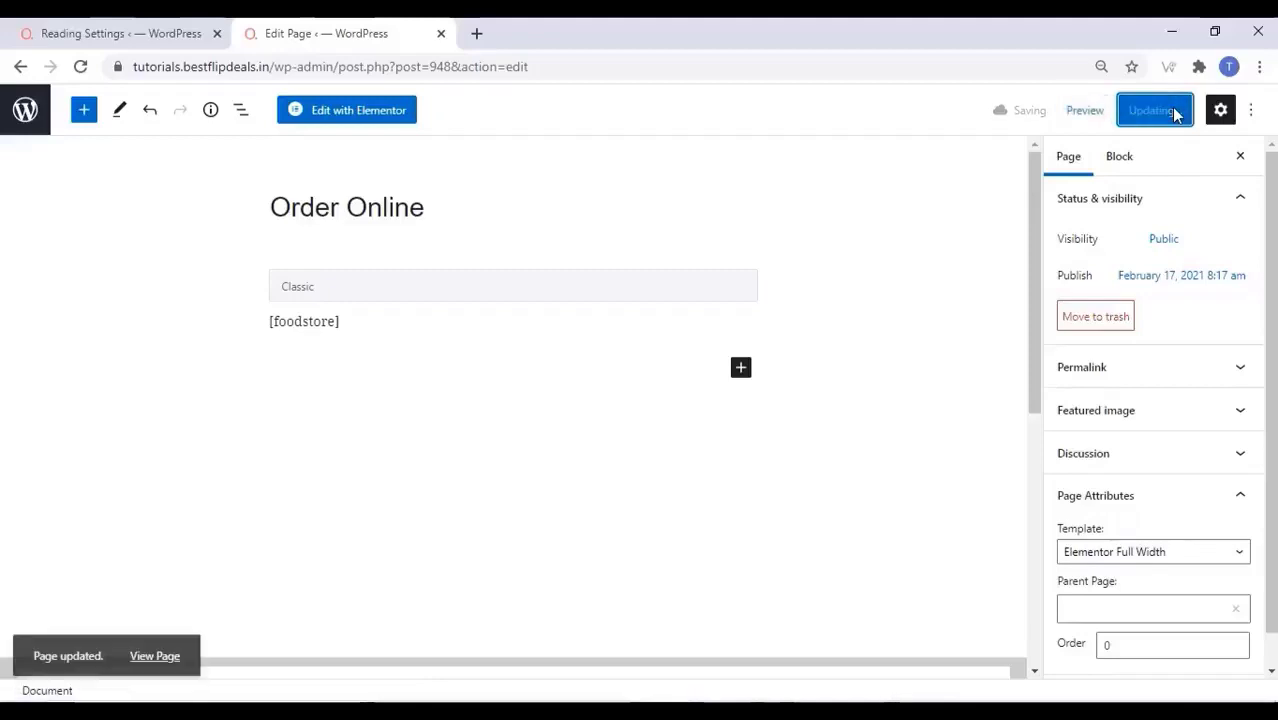
# View the updated page and scroll through the wider dish menu
pyautogui.click(158, 648)
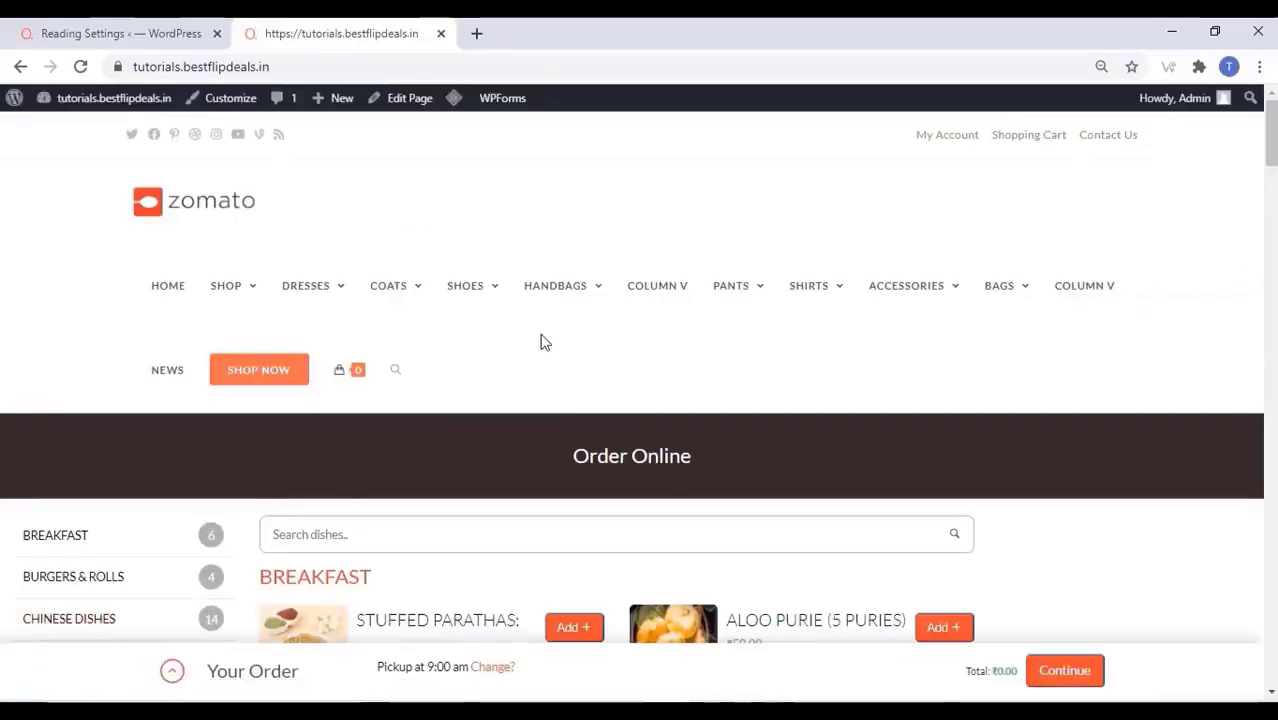
pyautogui.scroll(-3, 540, 338)
pyautogui.scroll(-8, 541, 334)
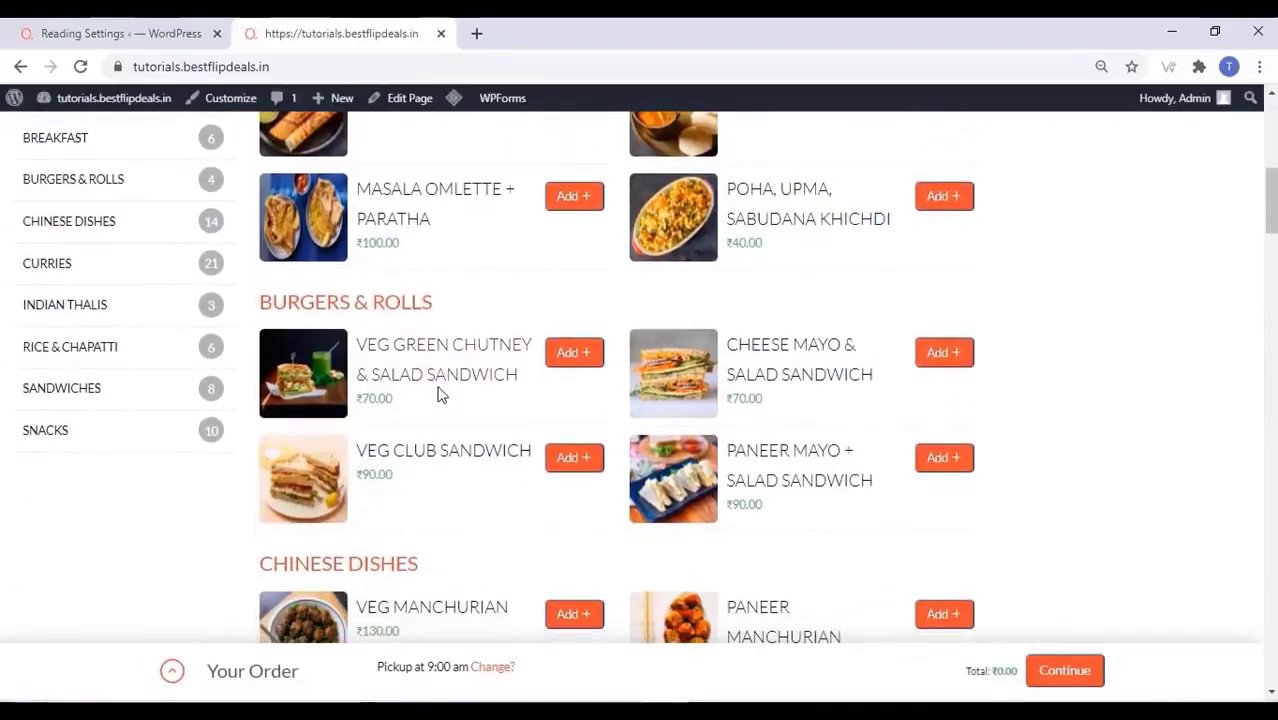
pyautogui.scroll(-6, 437, 394)
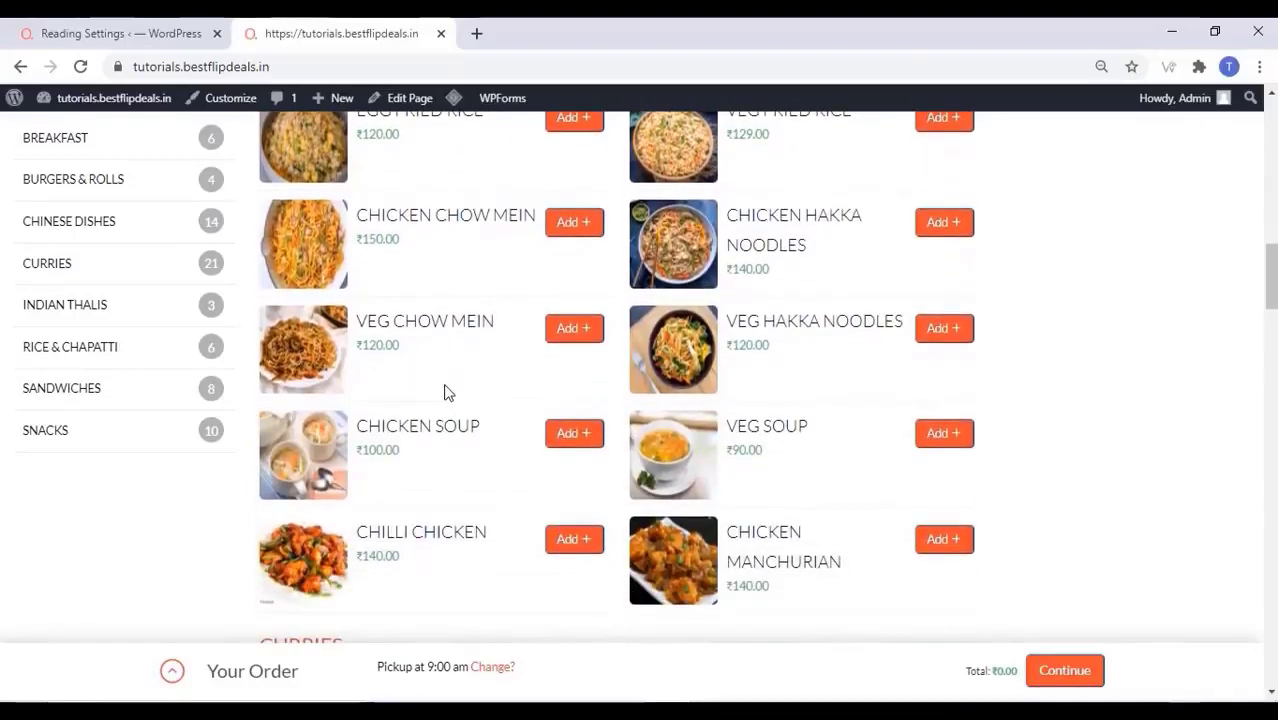
pyautogui.hotkey('ctrl', 'shift', 'Tab')
# Create a new empty menu named newmenu in Appearance > Menus
pyautogui.moveTo(80, 428)
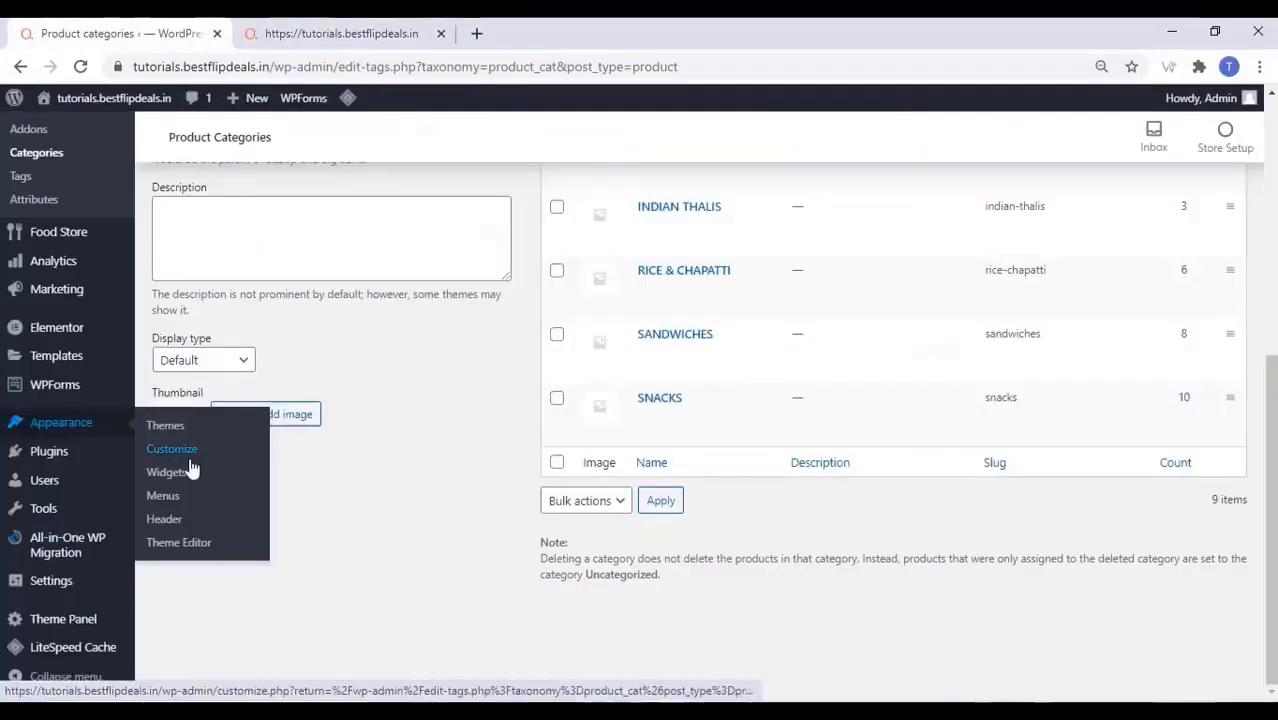
pyautogui.click(165, 496)
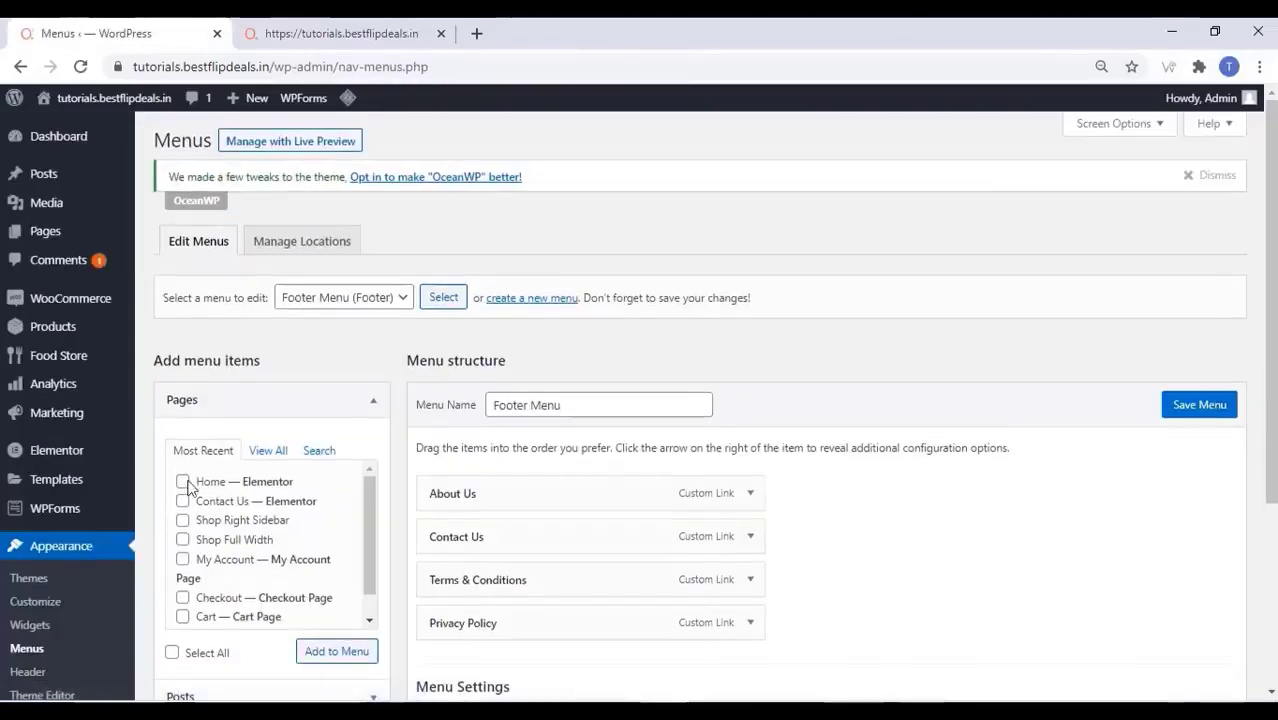
pyautogui.click(392, 300)
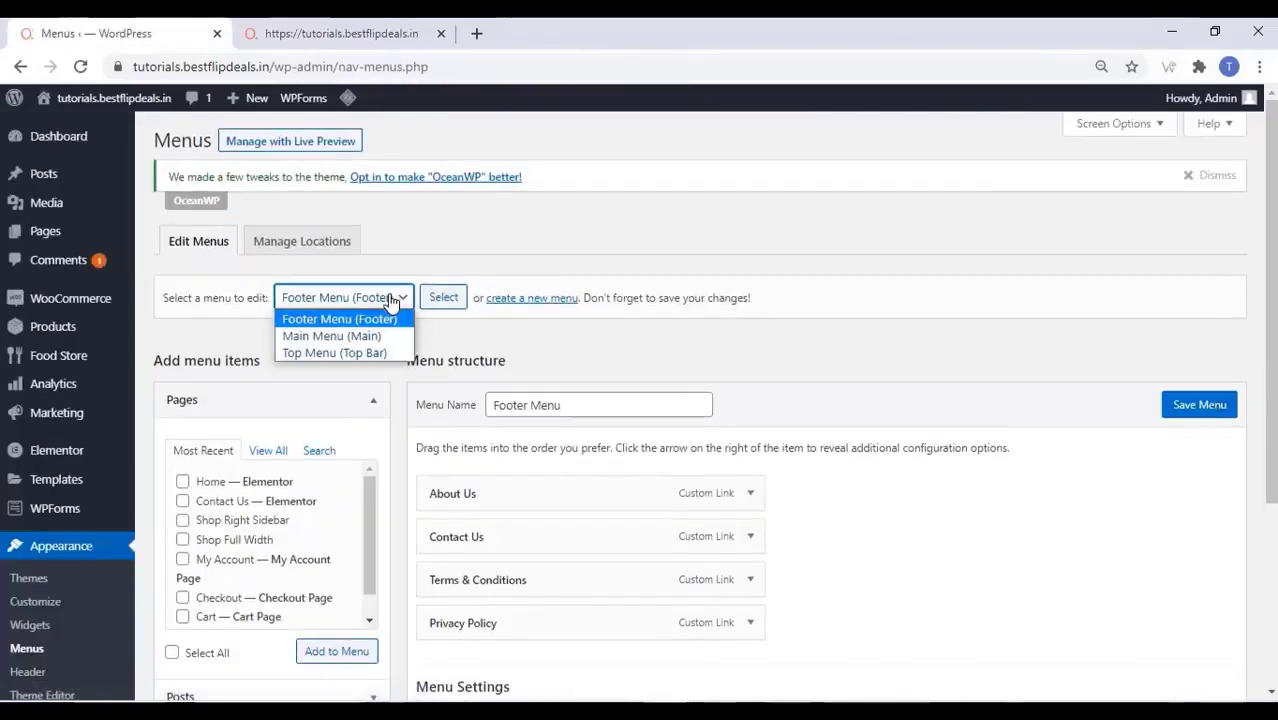
pyautogui.click(371, 336)
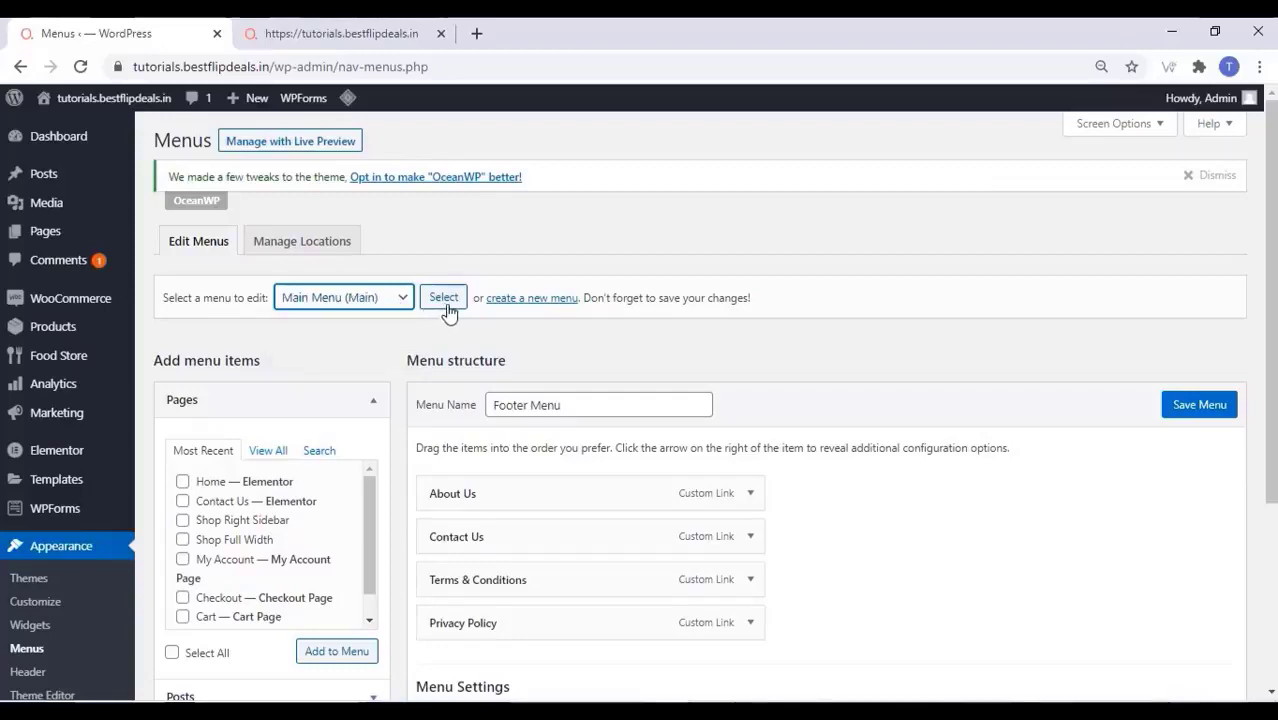
pyautogui.click(520, 300)
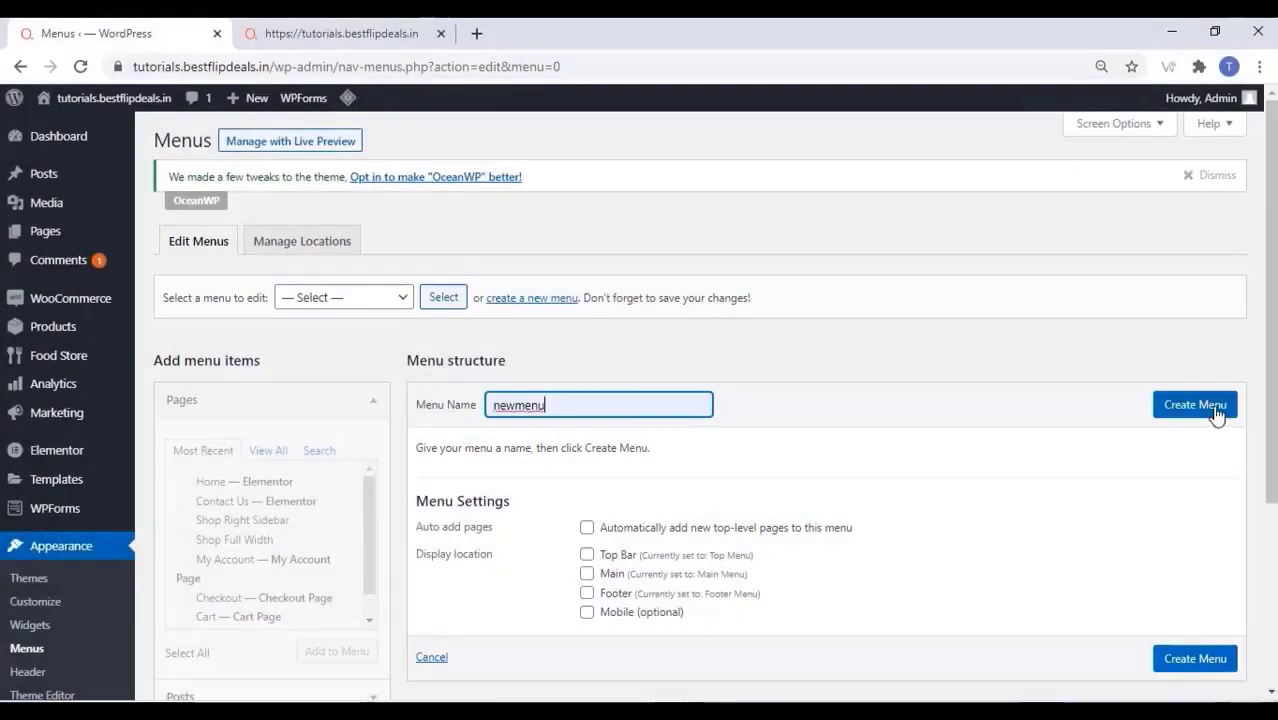
pyautogui.click(1214, 414)
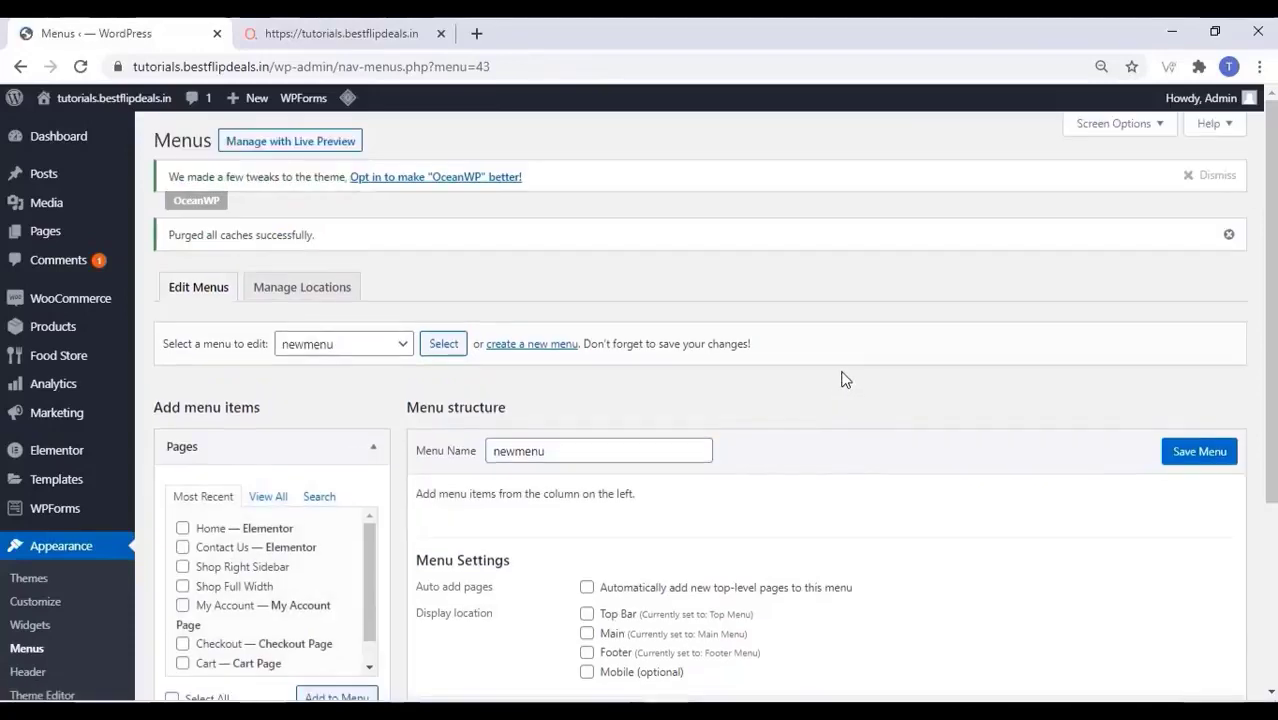
# Enable Product categories as a menu item type in Screen Options
pyautogui.scroll(-3, 840, 378)
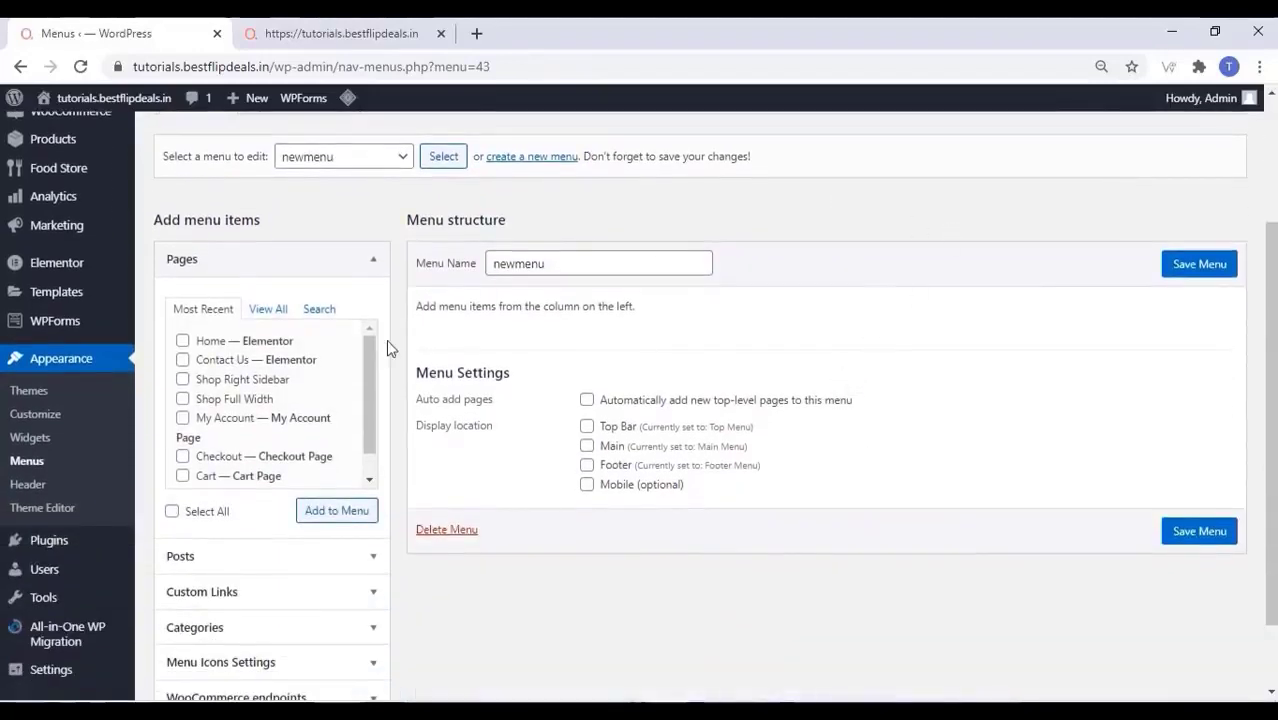
pyautogui.scroll(-2, 351, 482)
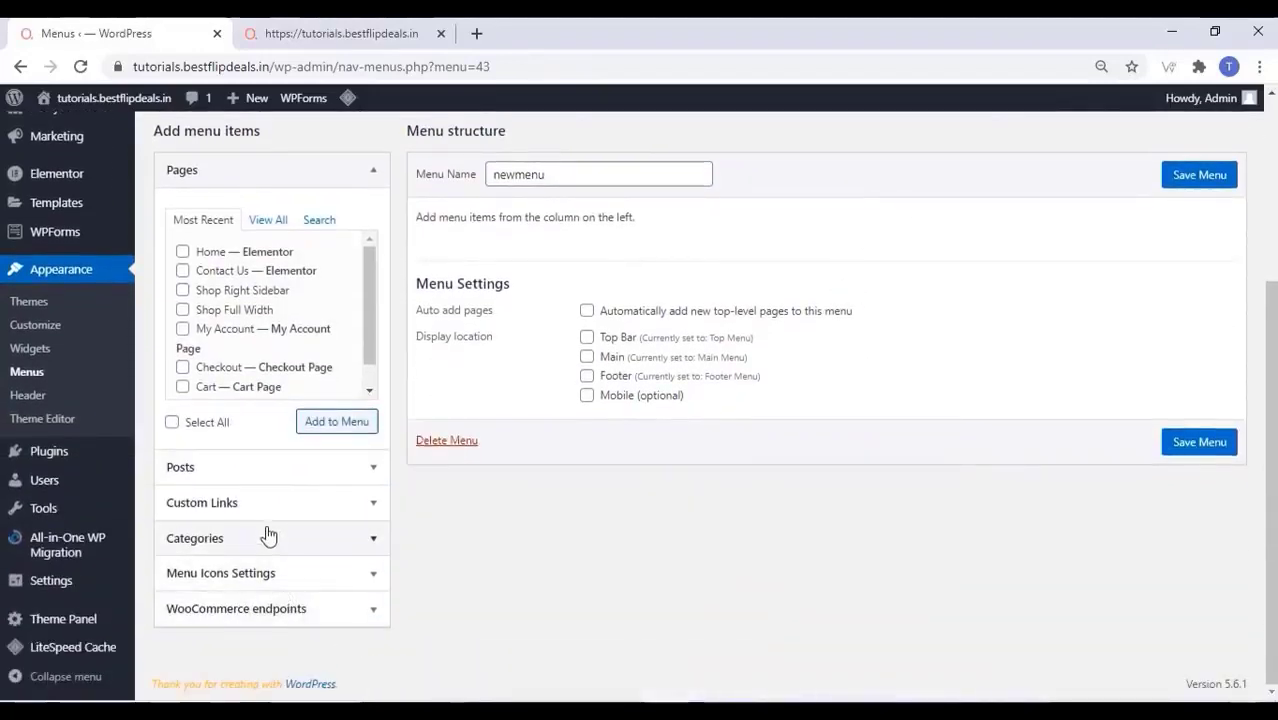
pyautogui.scroll(5, 277, 502)
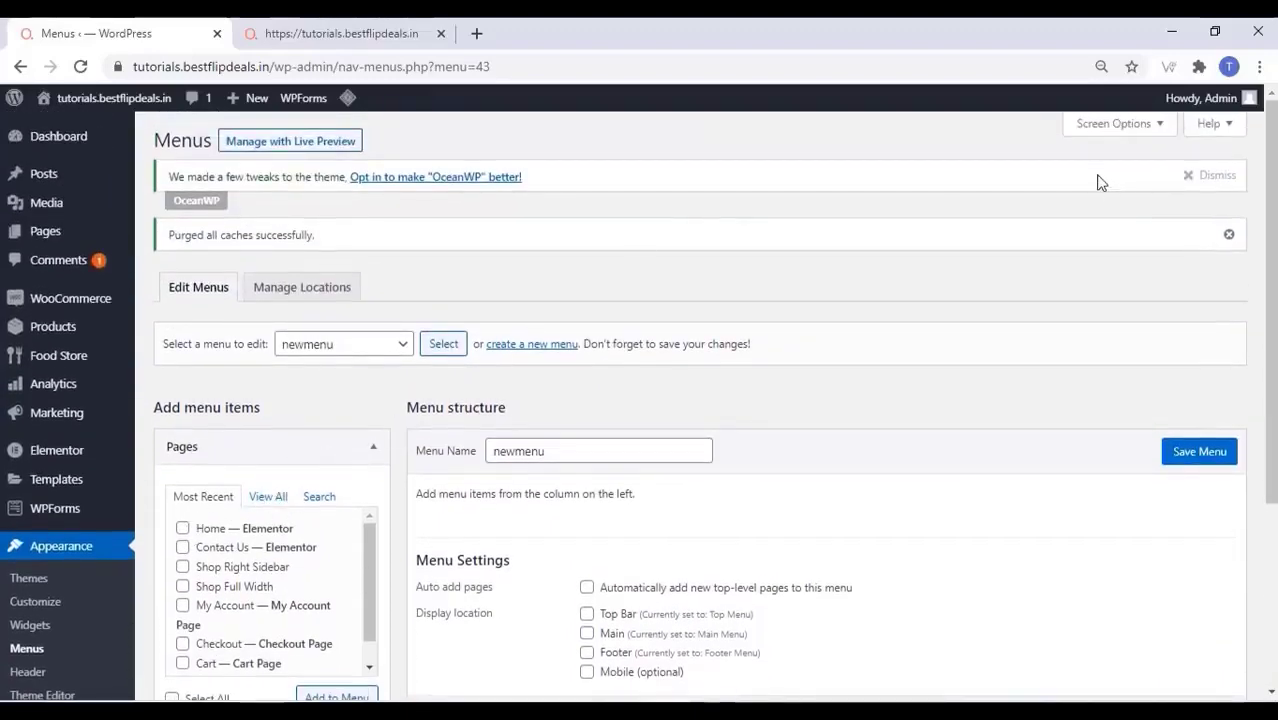
pyautogui.click(1138, 125)
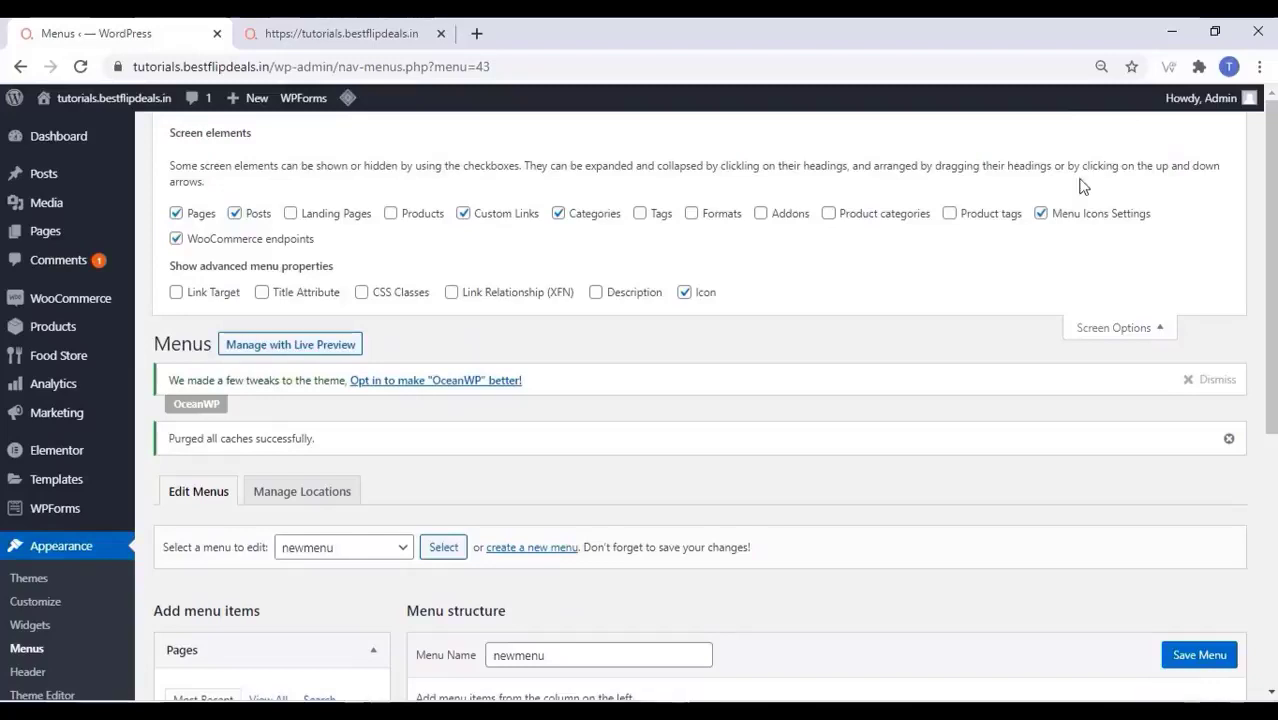
pyautogui.click(829, 214)
pyautogui.click(1145, 330)
# Add CURRIES, CHINESE DISHES, SNACKS, SANDWICHES and BREAKFAST categories to newmenu
pyautogui.scroll(-3, 367, 450)
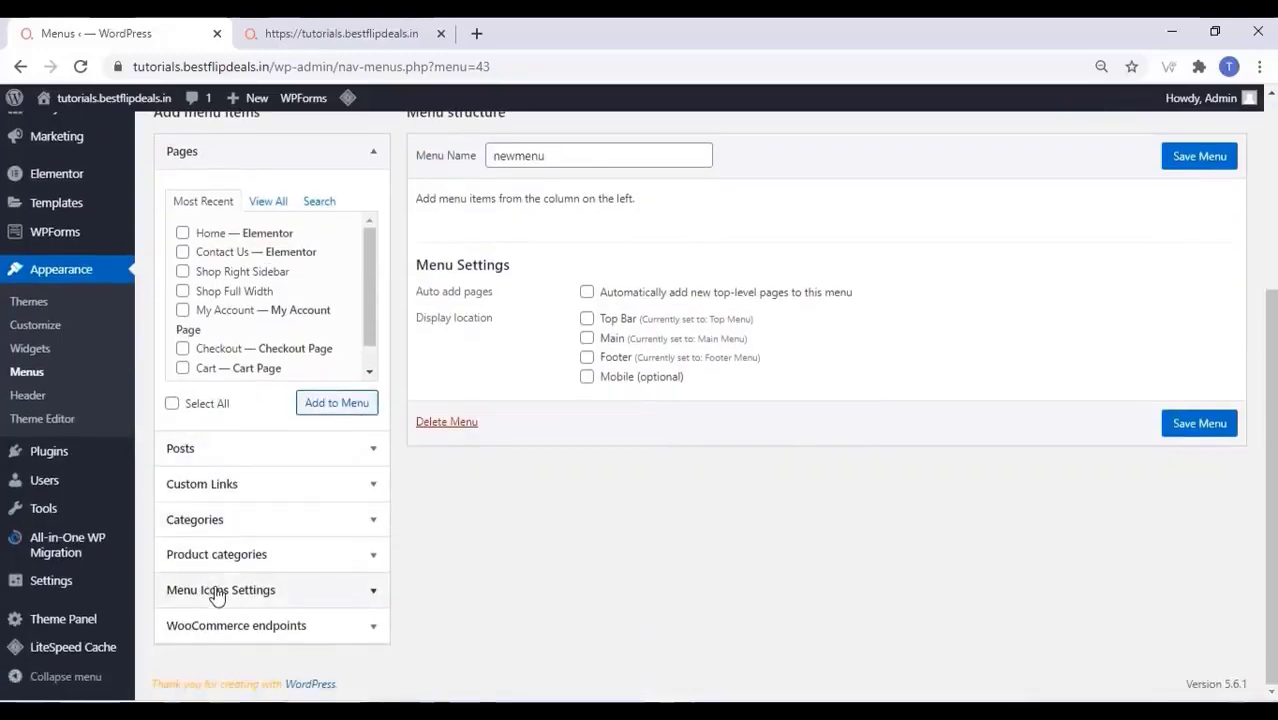
pyautogui.click(312, 556)
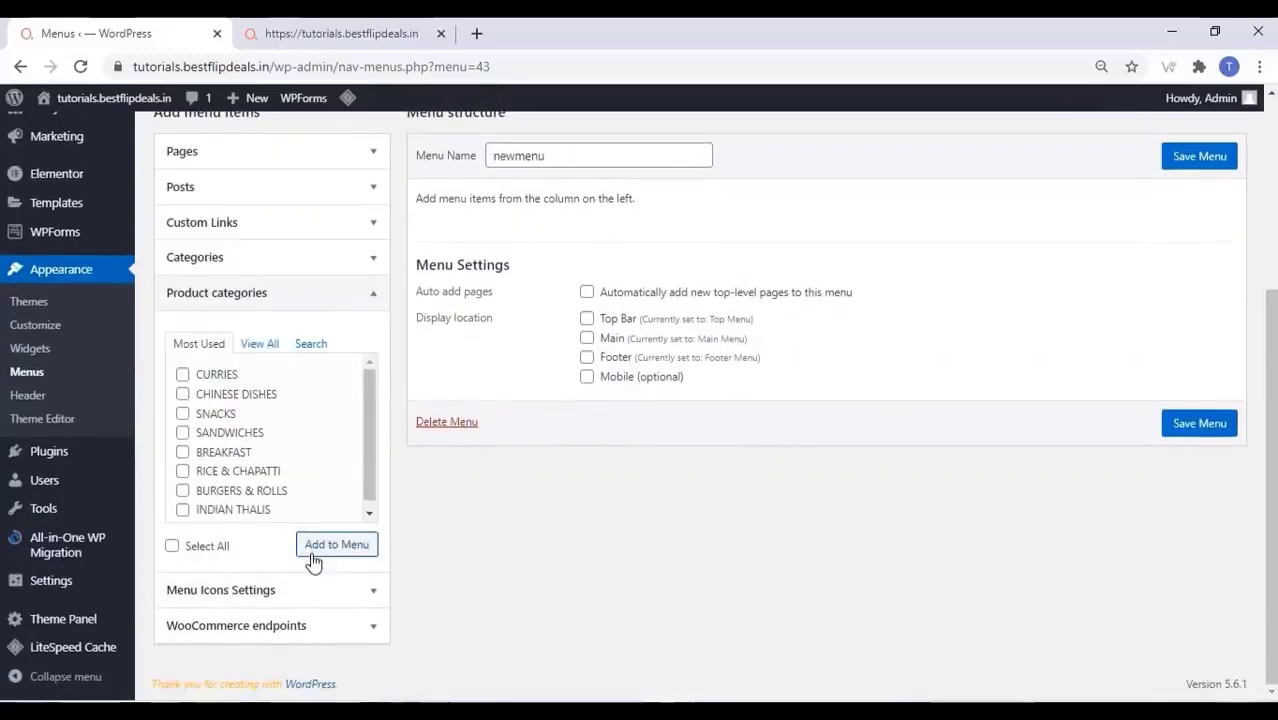
pyautogui.click(182, 376)
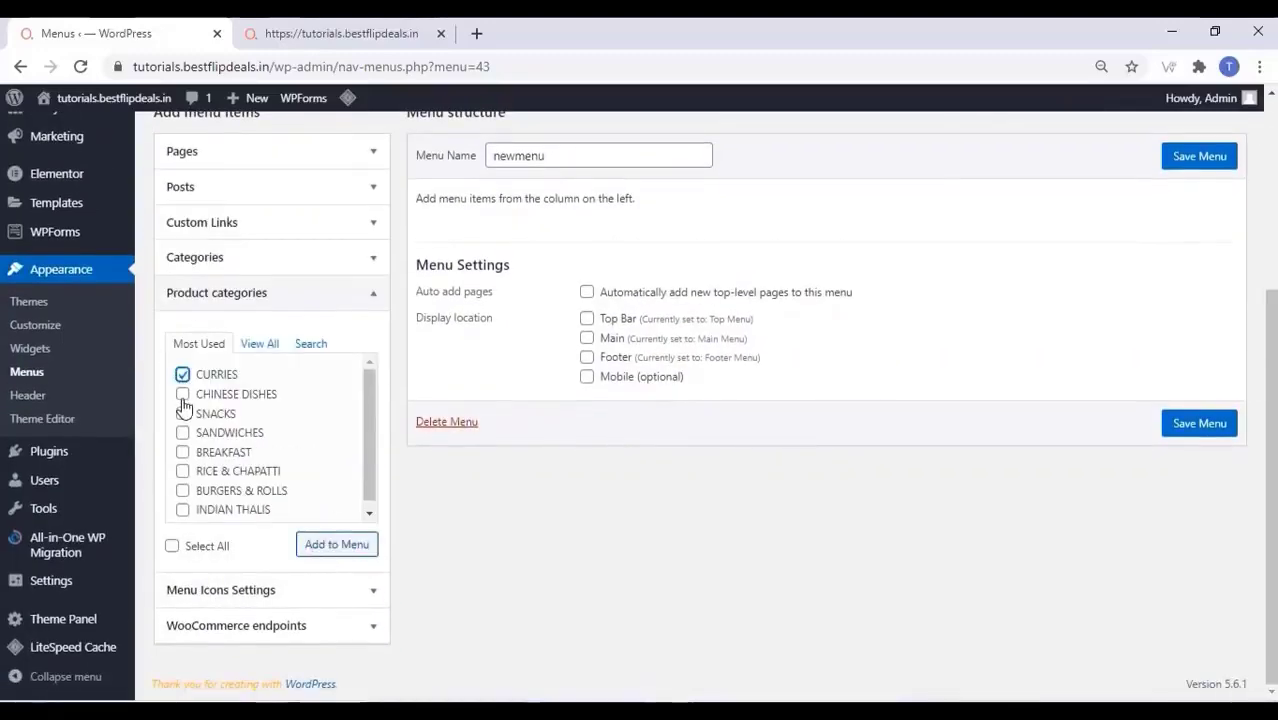
pyautogui.click(182, 395)
pyautogui.click(182, 414)
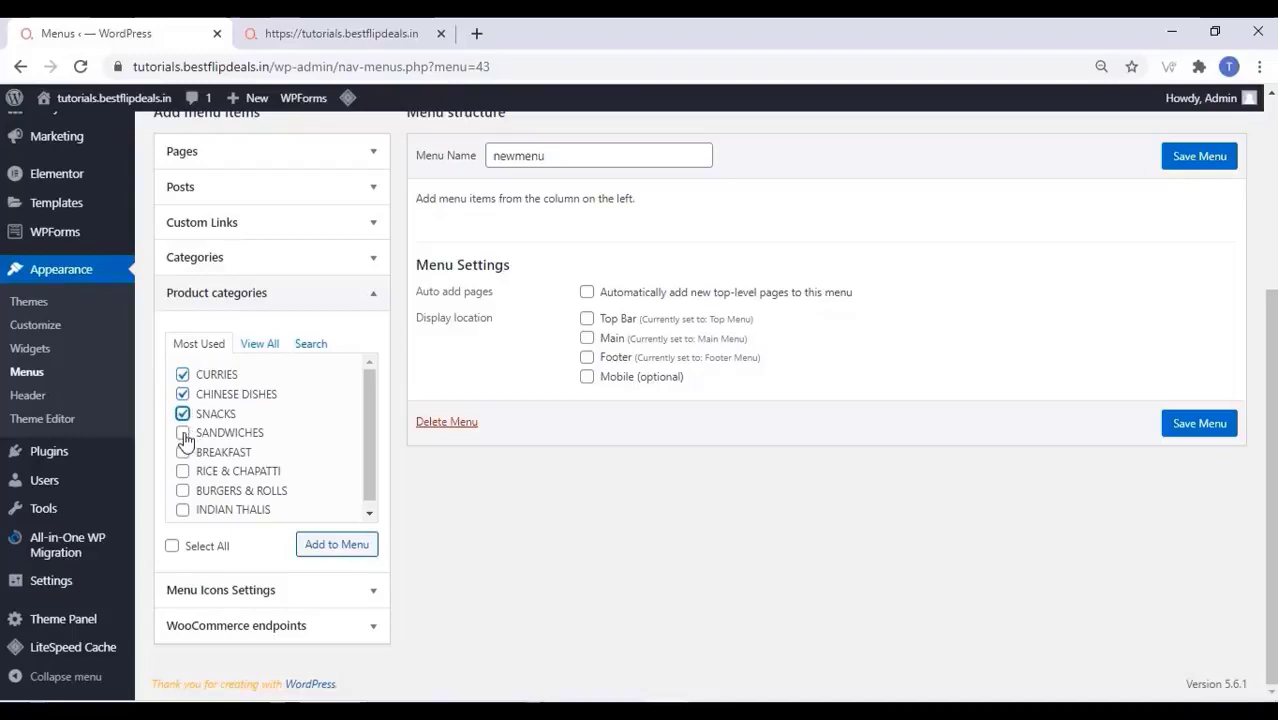
pyautogui.click(183, 434)
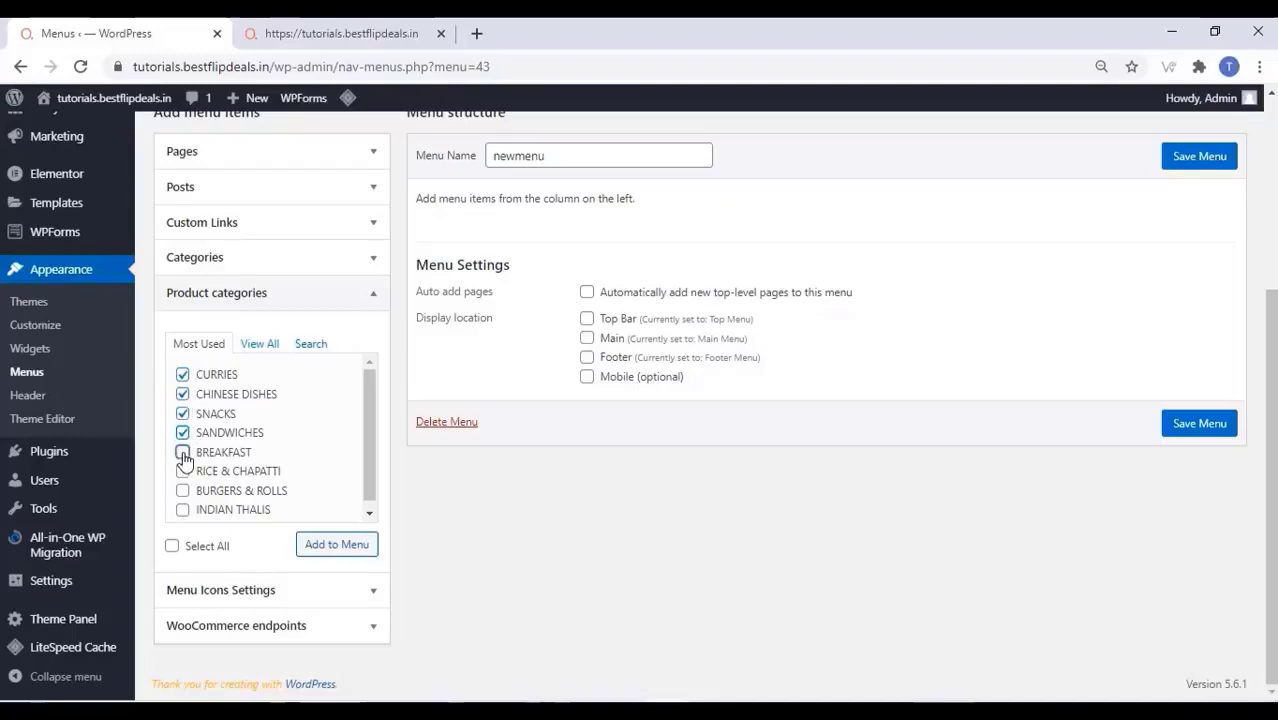
pyautogui.click(182, 453)
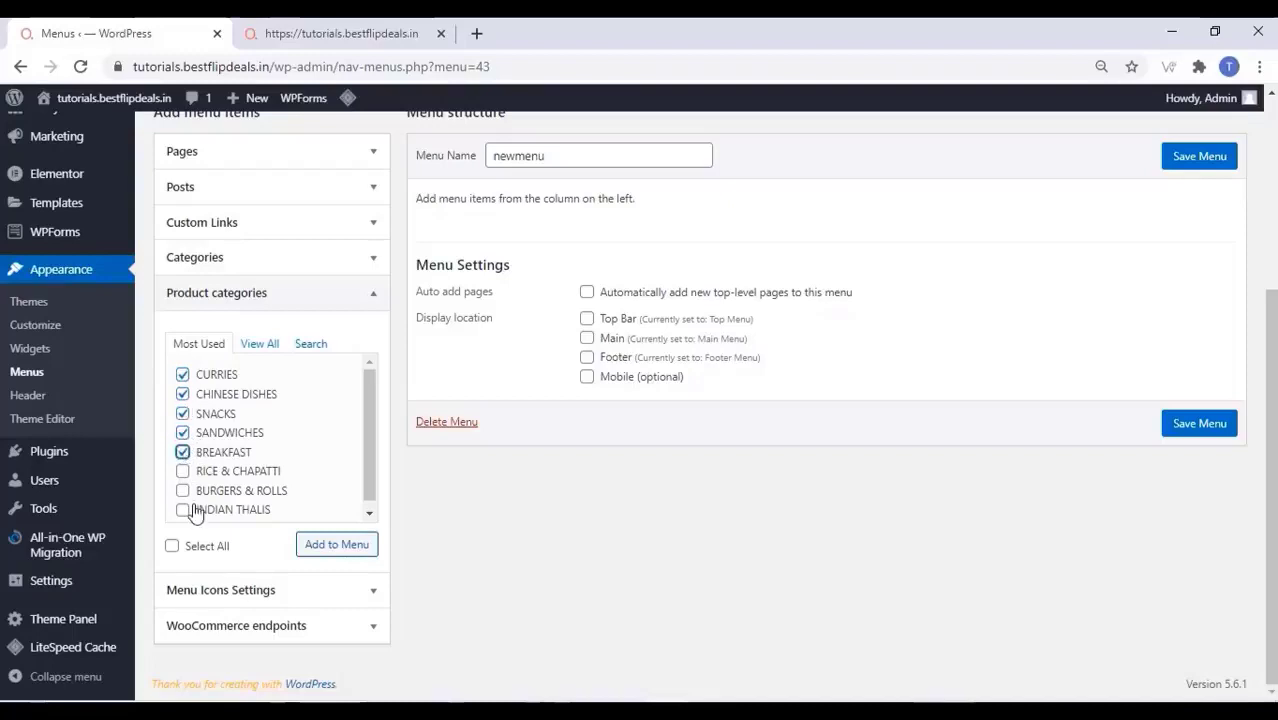
pyautogui.click(358, 548)
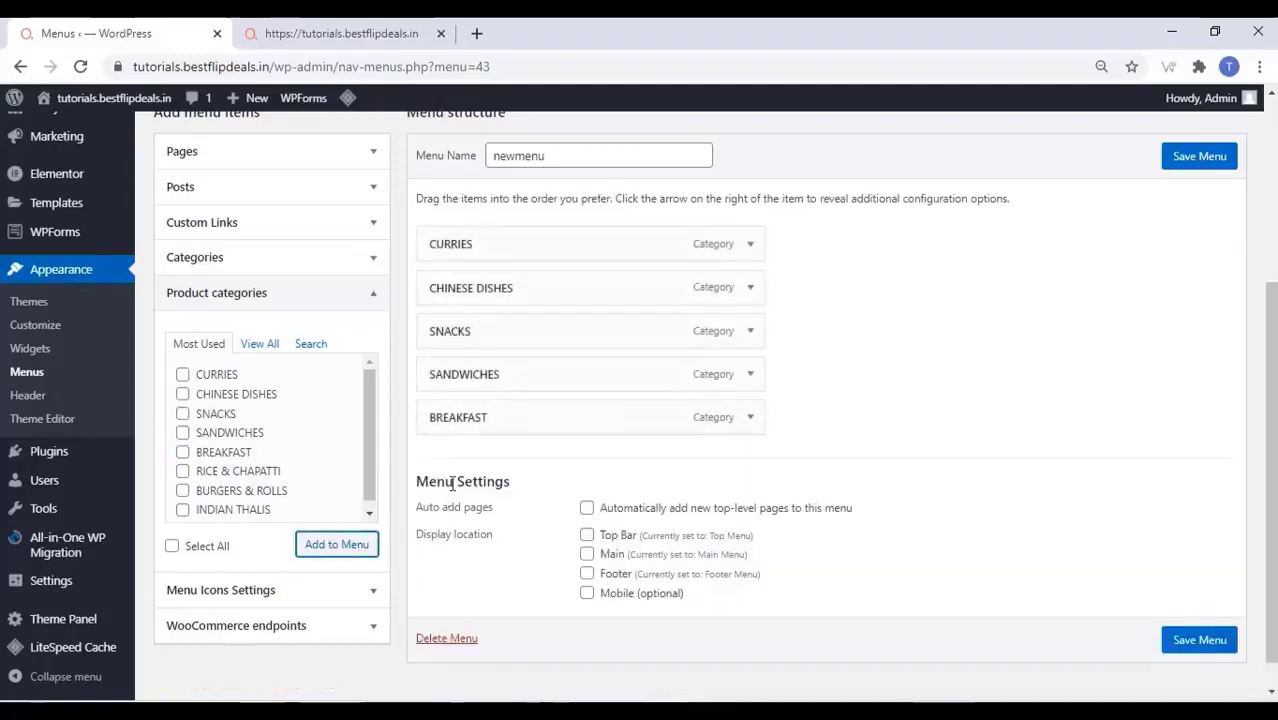
# Add RICE & CHAPATTI, BURGERS & ROLLS and INDIAN THALIS categories to newmenu
pyautogui.click(182, 471)
pyautogui.click(182, 490)
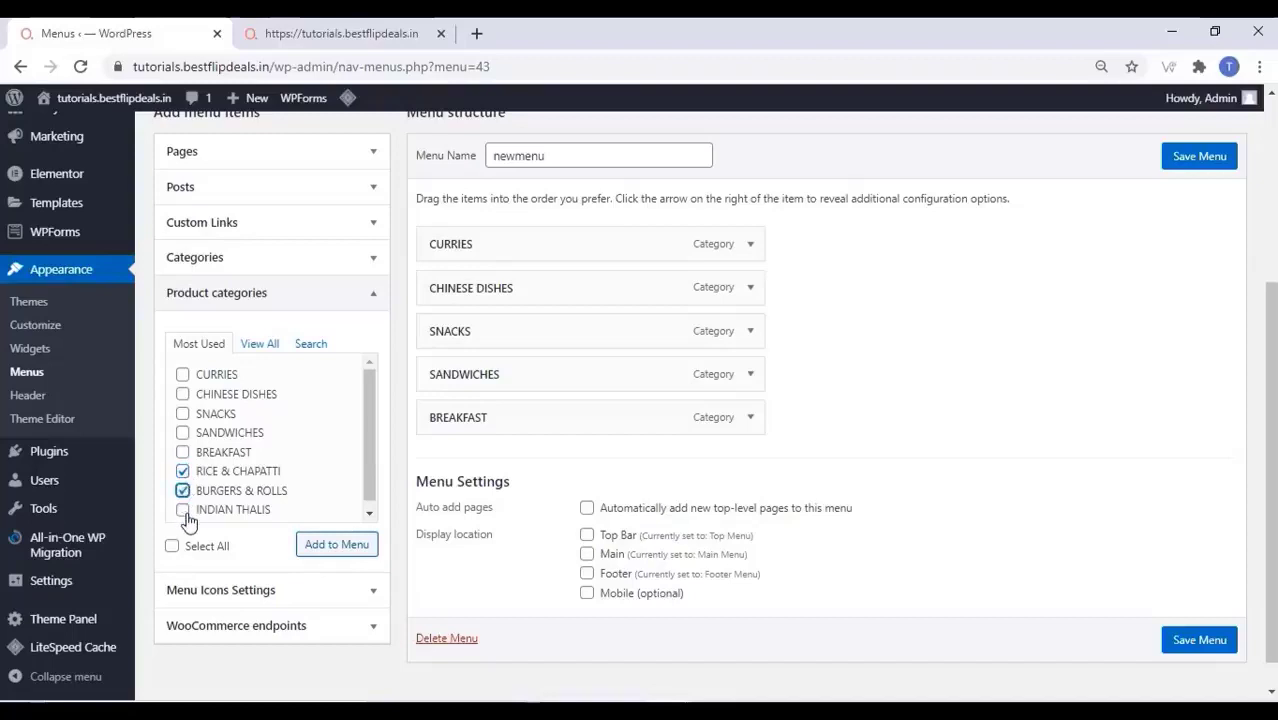
pyautogui.click(182, 510)
pyautogui.click(331, 545)
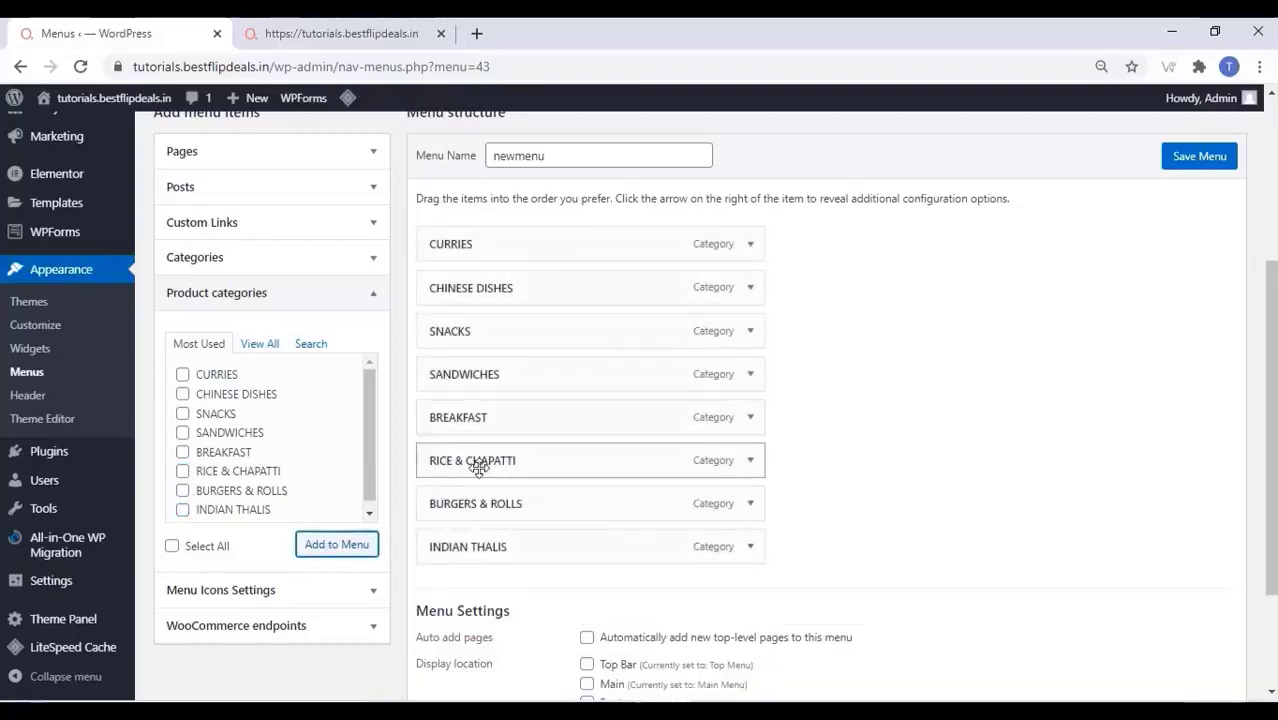
pyautogui.moveTo(479, 469)
pyautogui.mouseDown()
pyautogui.moveTo(539, 468)
pyautogui.moveTo(502, 468)
pyautogui.mouseUp()
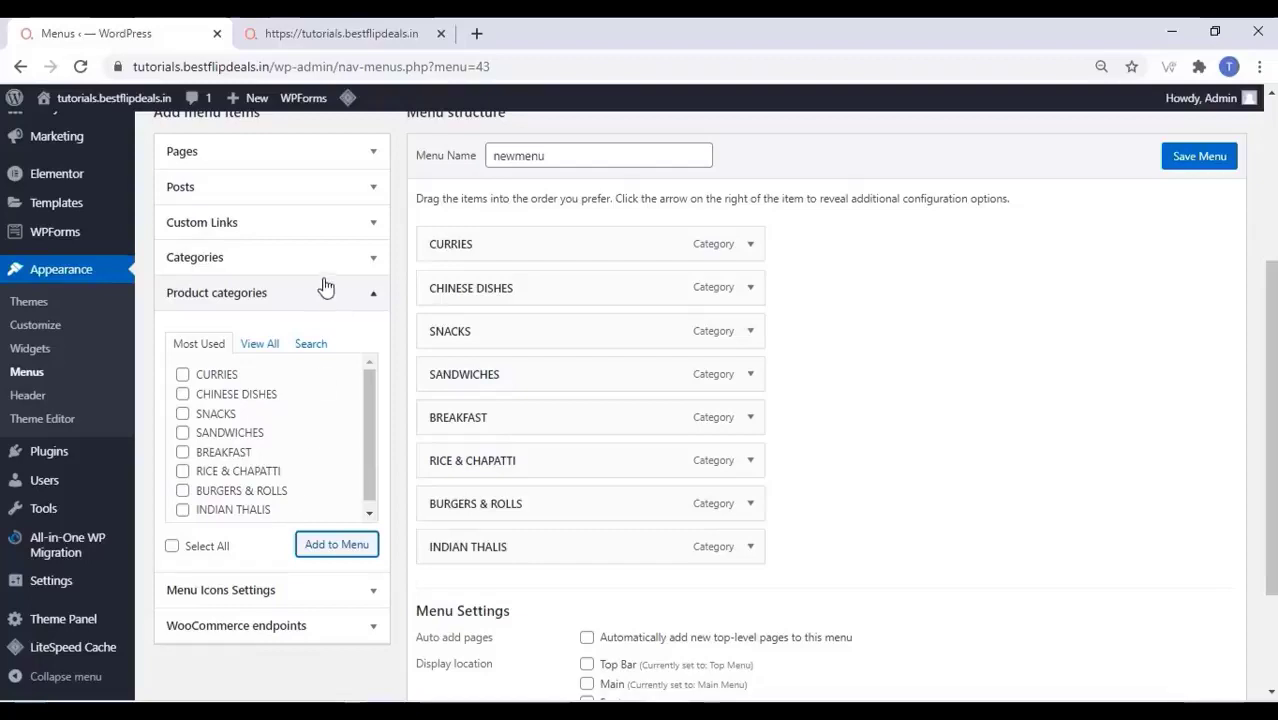
# Add an 'Other' custom link with URL # and place it after BREAKFAST
pyautogui.click(272, 230)
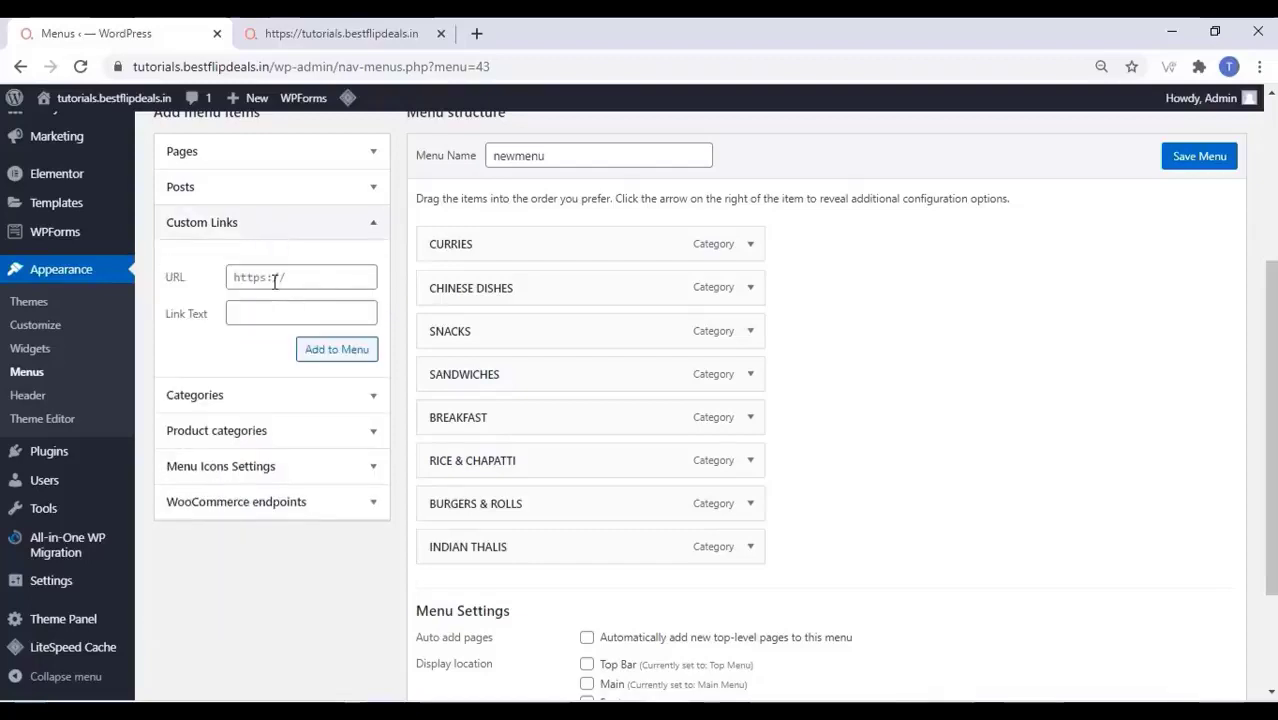
pyautogui.click(275, 281)
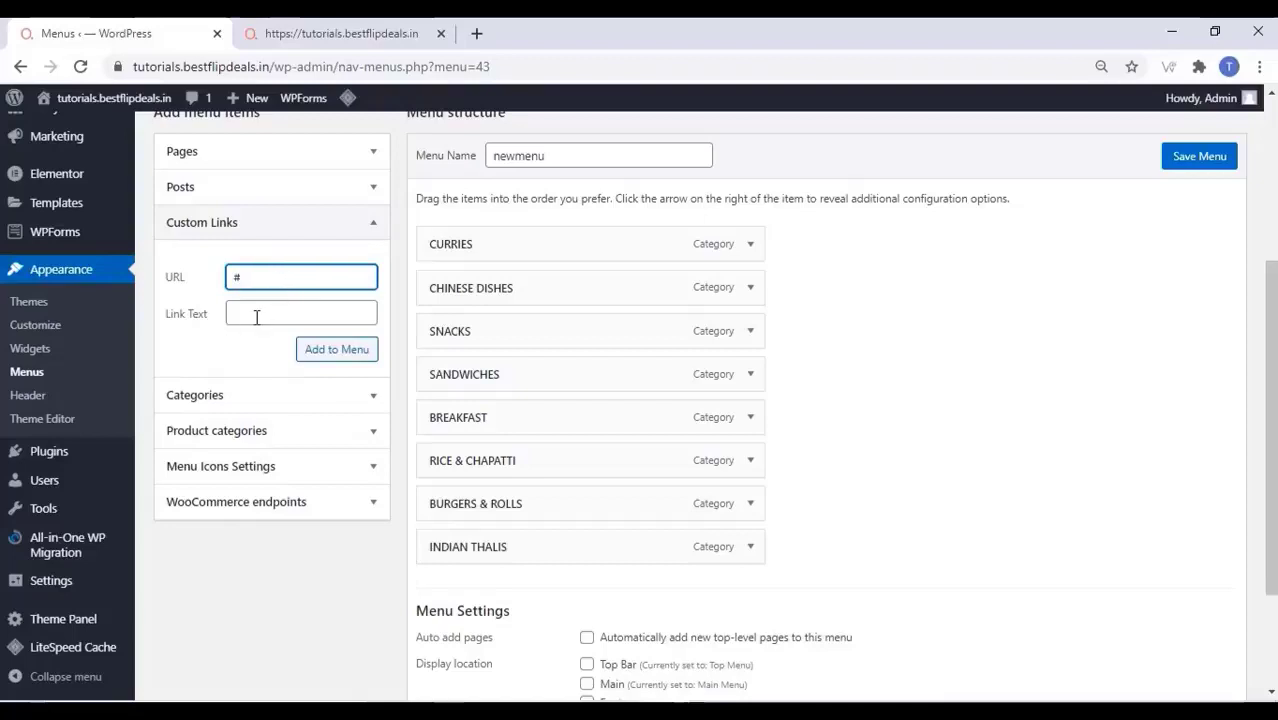
pyautogui.click(257, 317)
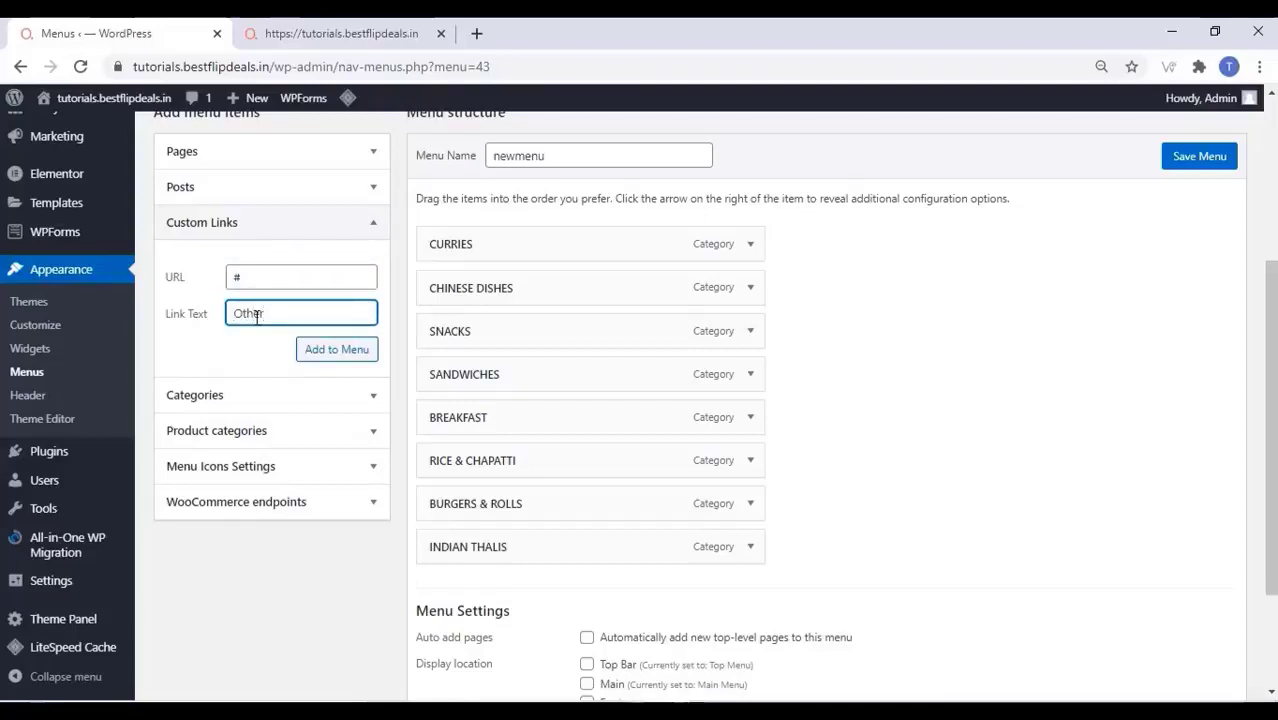
pyautogui.click(355, 354)
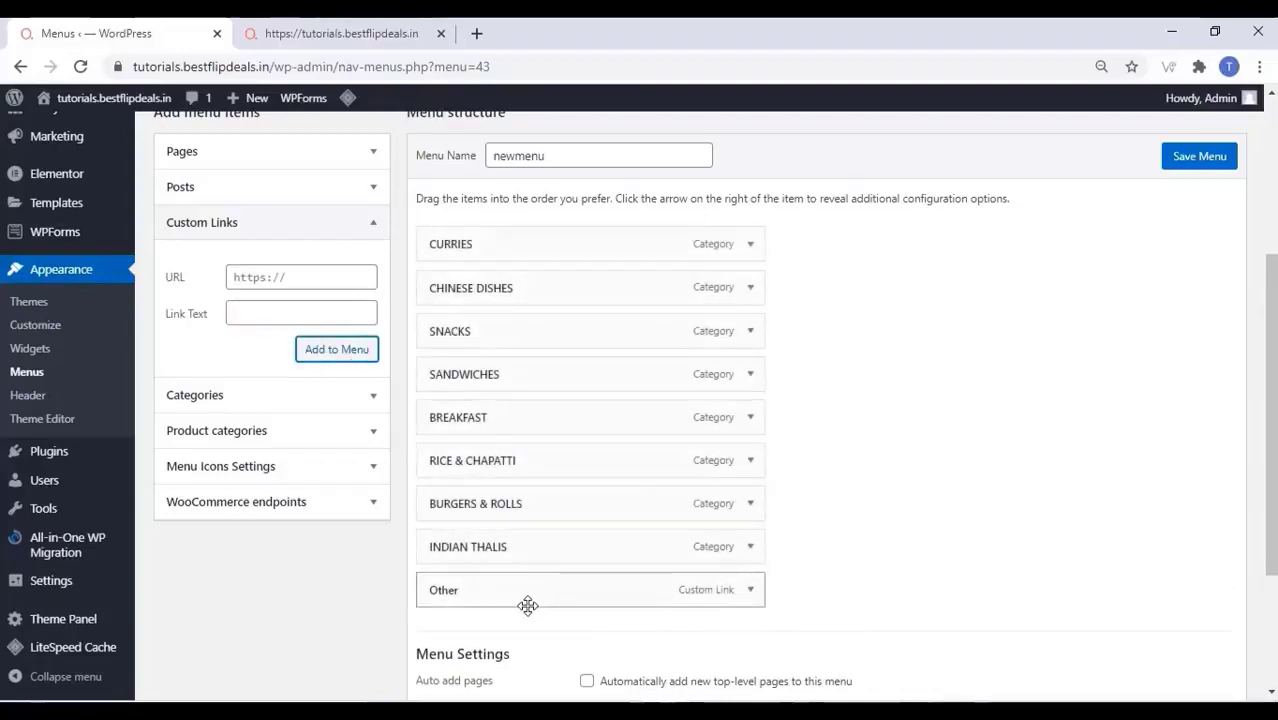
pyautogui.moveTo(527, 595)
pyautogui.mouseDown()
pyautogui.moveTo(525, 451)
pyautogui.moveTo(534, 508)
pyautogui.moveTo(499, 542)
pyautogui.moveTo(512, 592)
pyautogui.mouseUp()
# Assign newmenu to the Main, Footer and Mobile display locations and save the menu
pyautogui.scroll(-3, 596, 565)
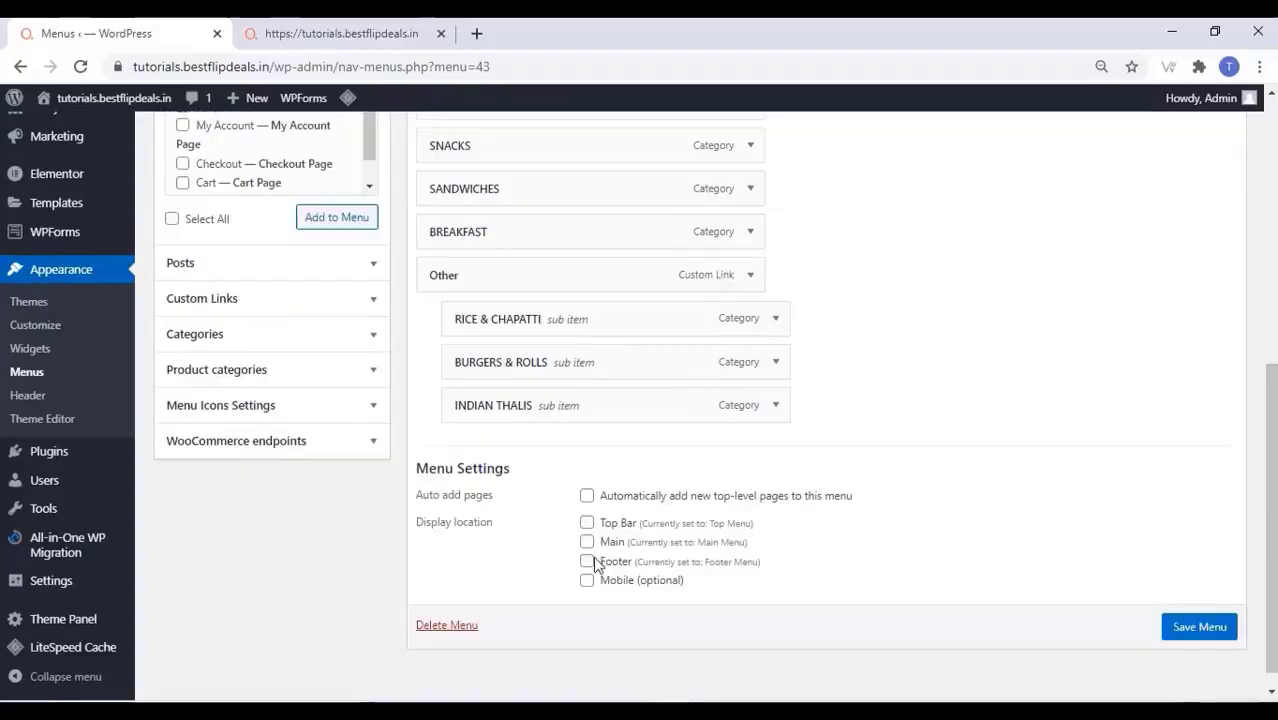
pyautogui.click(587, 543)
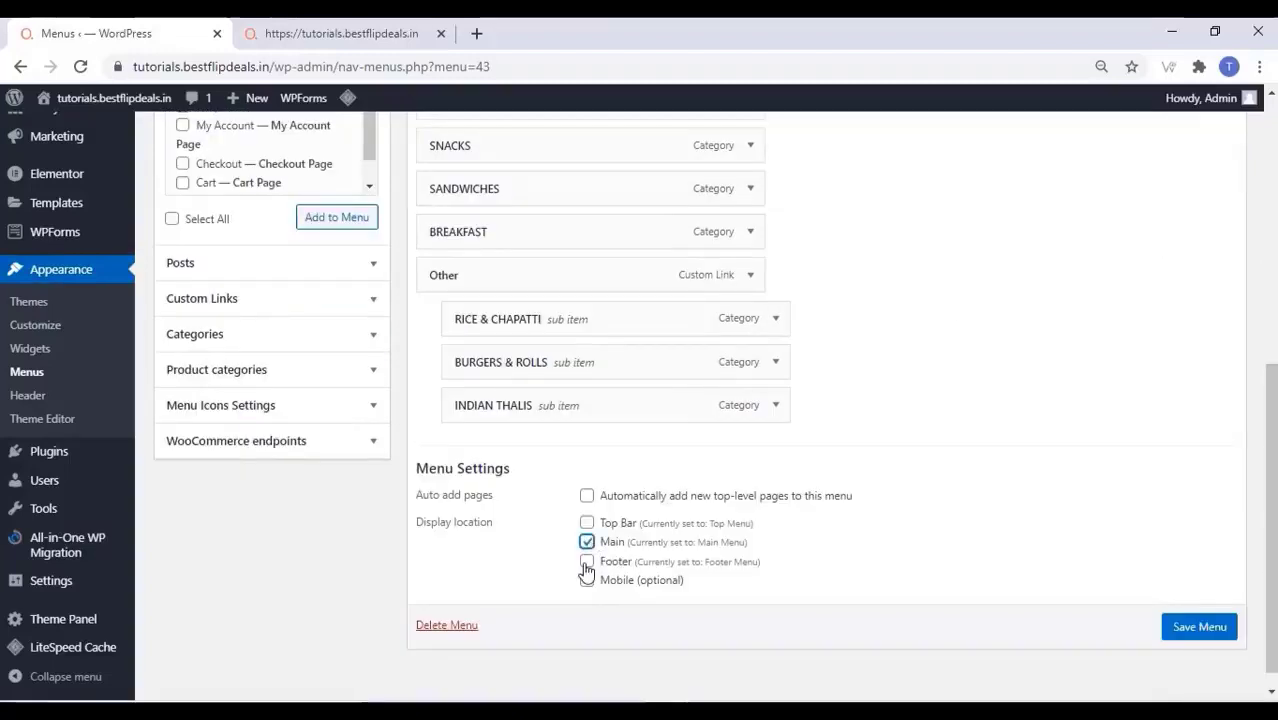
pyautogui.click(587, 563)
pyautogui.click(587, 581)
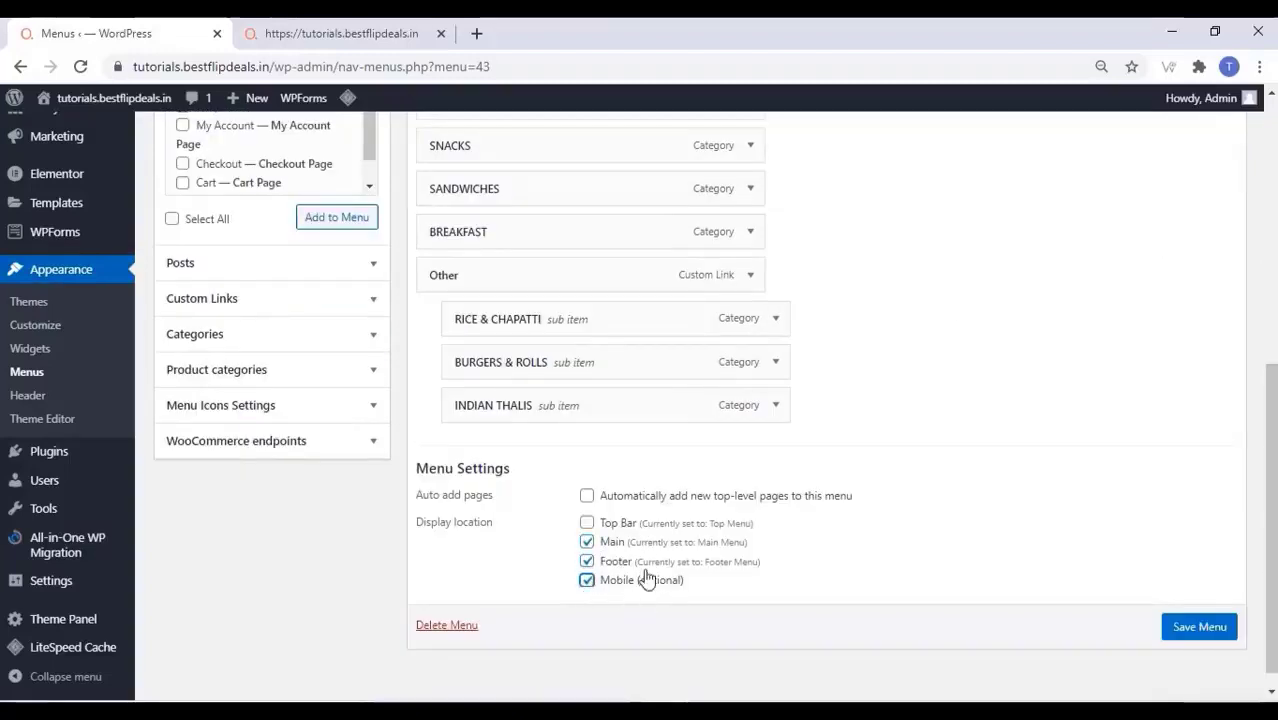
pyautogui.click(1190, 638)
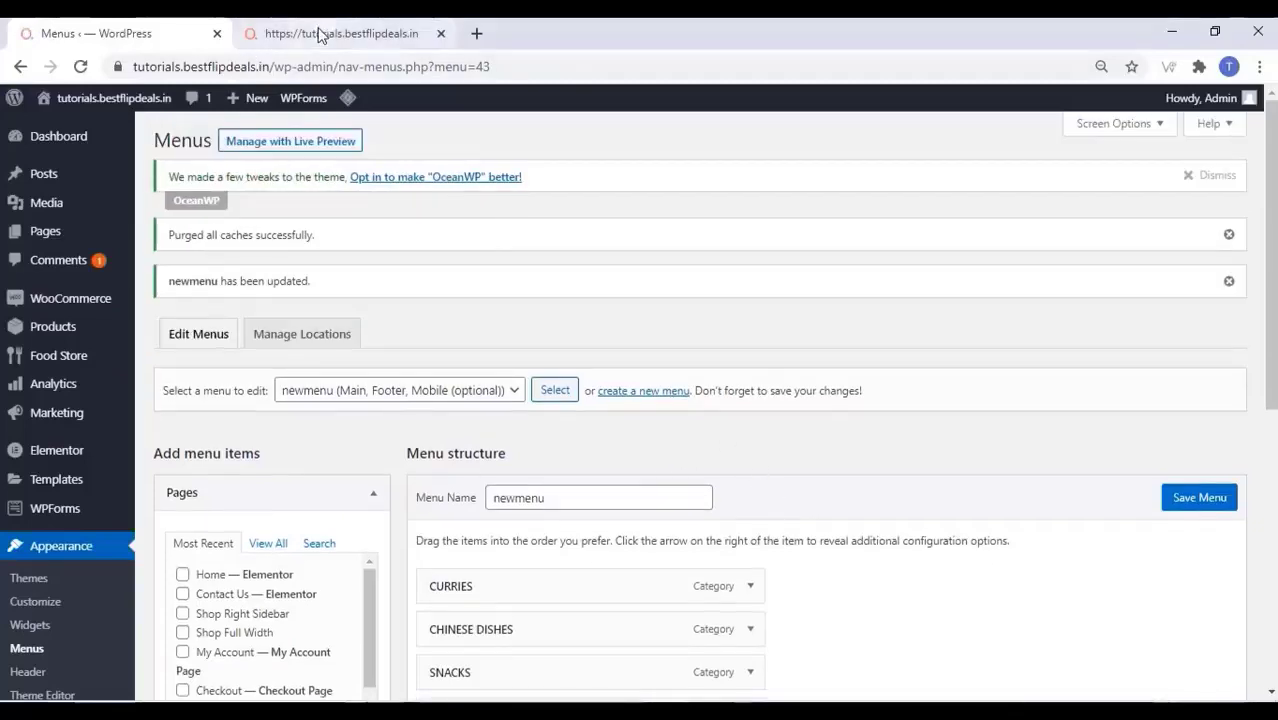
# Reload the live site tab to show the new food category menu in the header
pyautogui.click(320, 34)
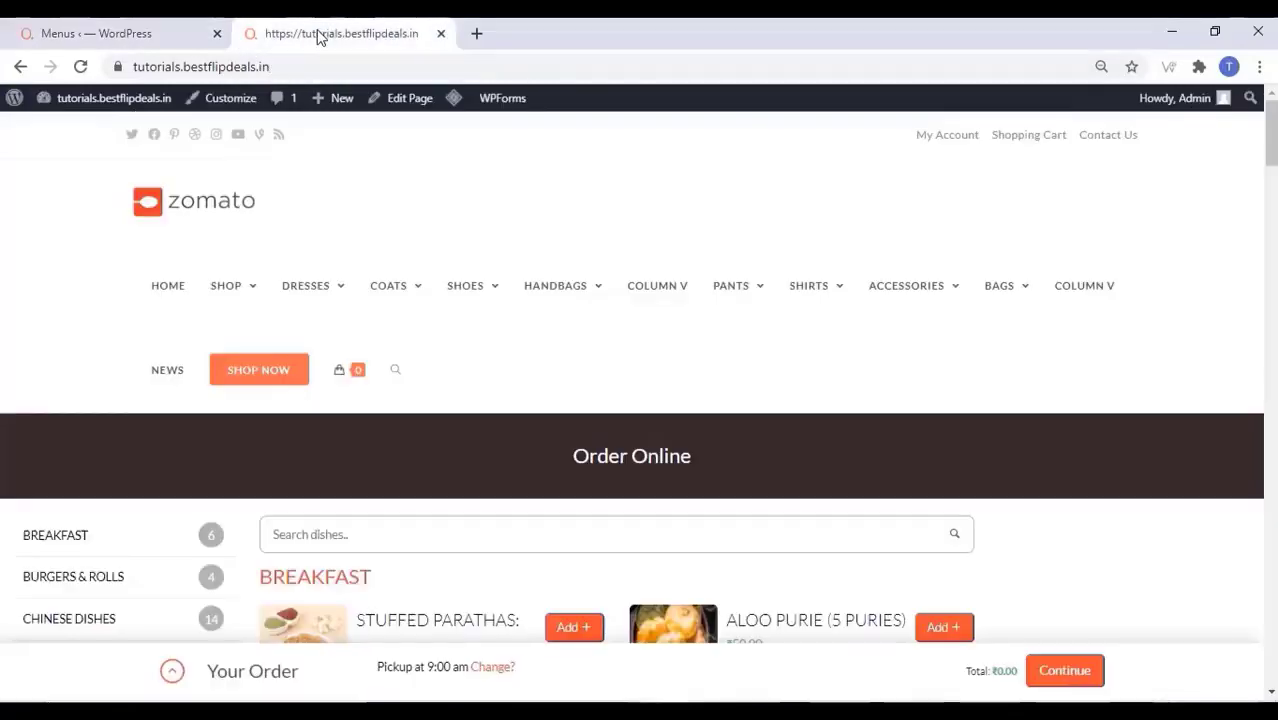
pyautogui.rightClick(49, 241)
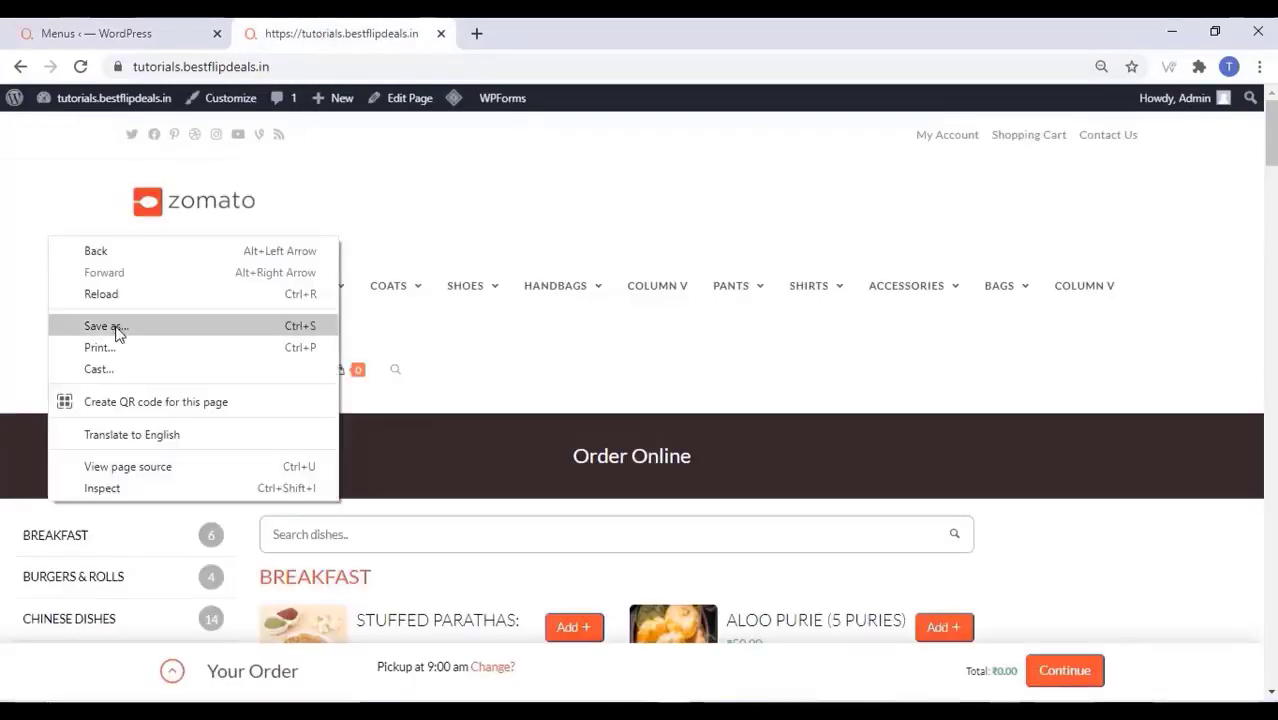
pyautogui.click(117, 294)
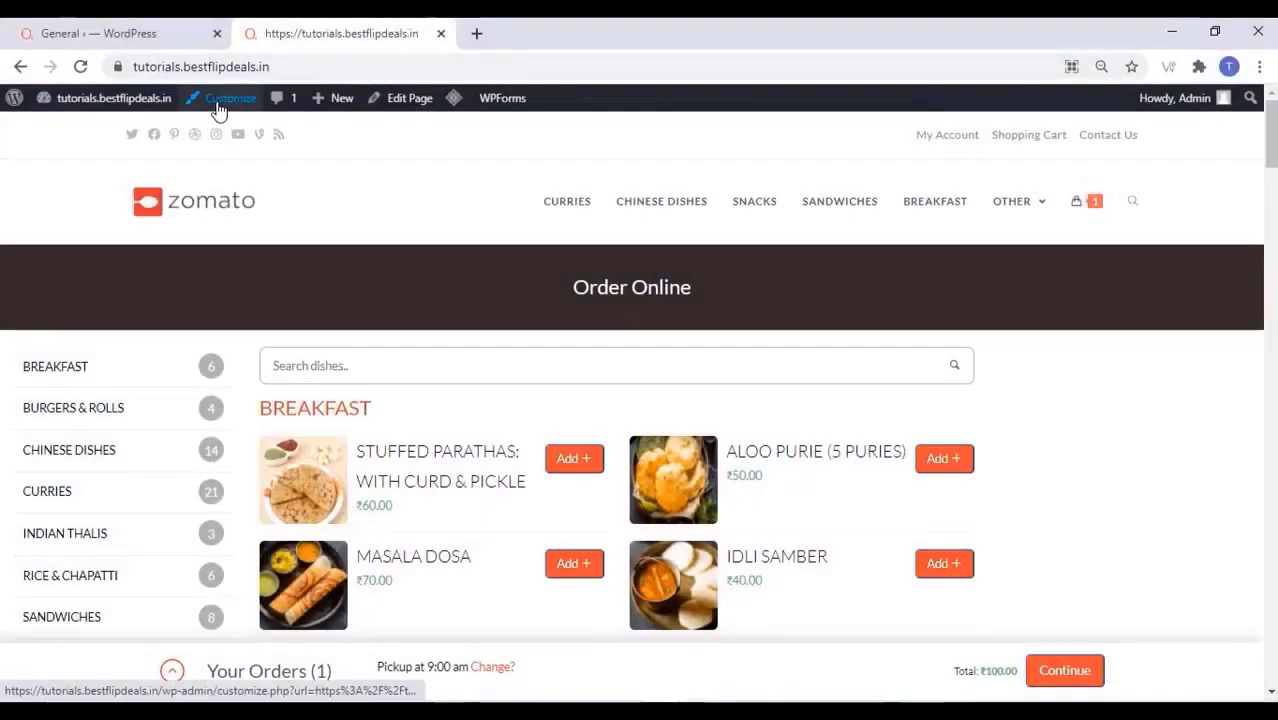
# Open the site Customizer and scroll the preview down to the footer
pyautogui.click(219, 104)
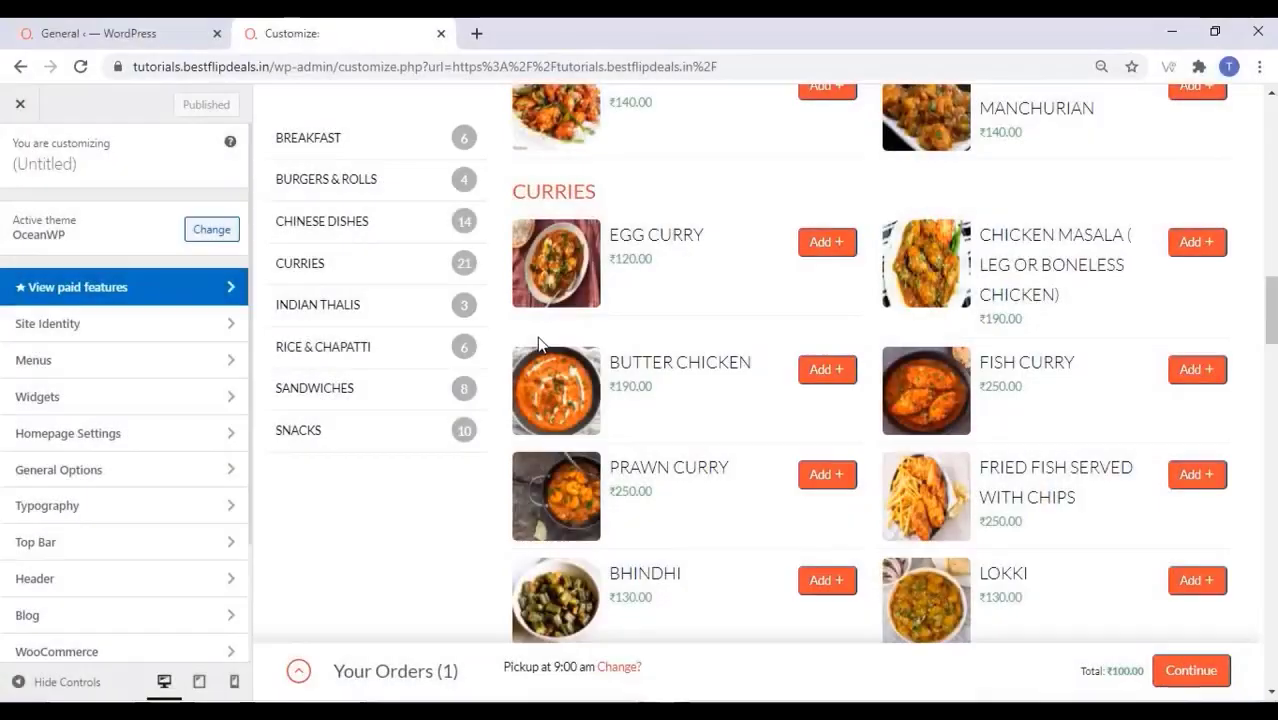
pyautogui.scroll(-15, 537, 342)
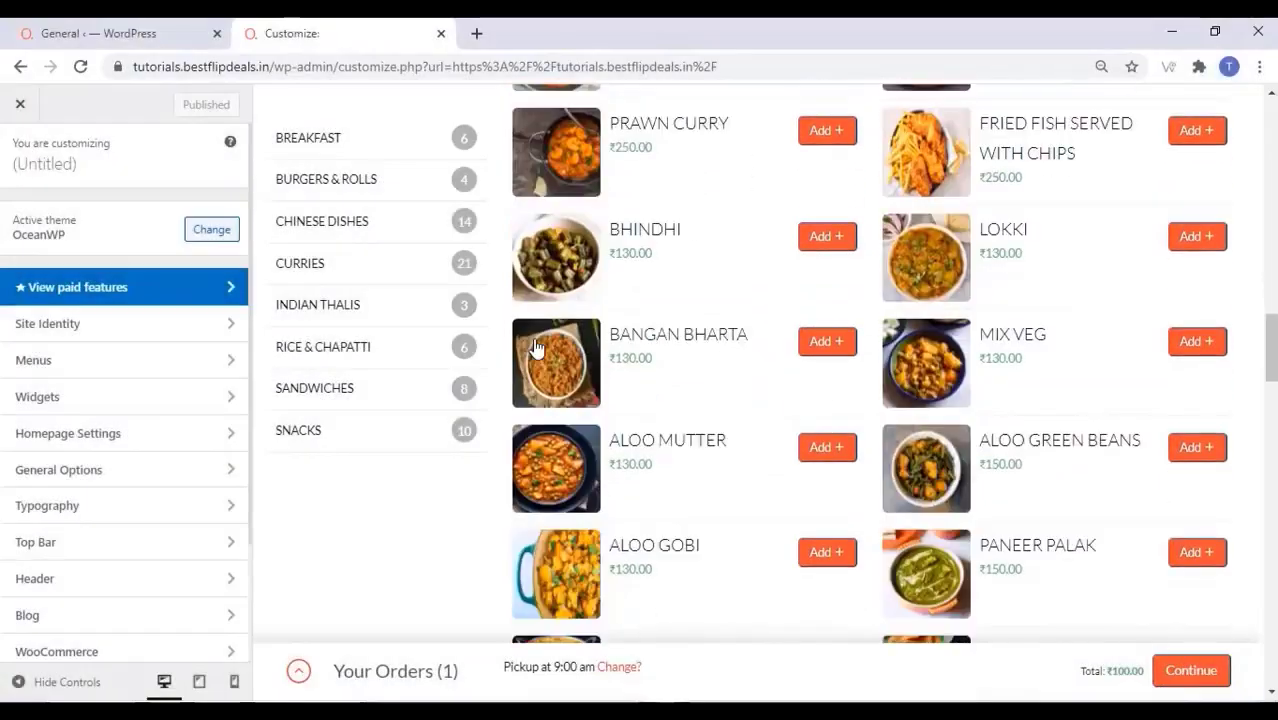
pyautogui.scroll(-10, 537, 346)
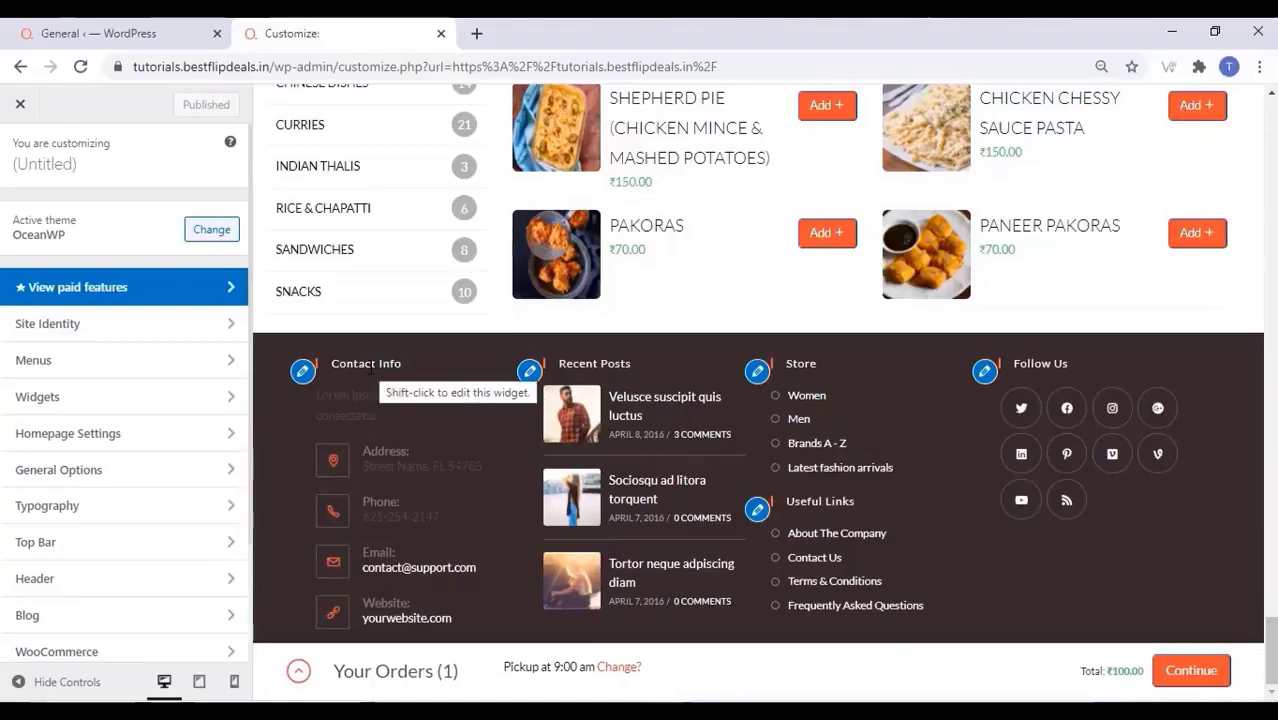
# Replace the footer Contact Info description with 'We serve the best Food in the'
pyautogui.keyDown('shift'); pyautogui.click(370, 369); pyautogui.keyUp('shift')
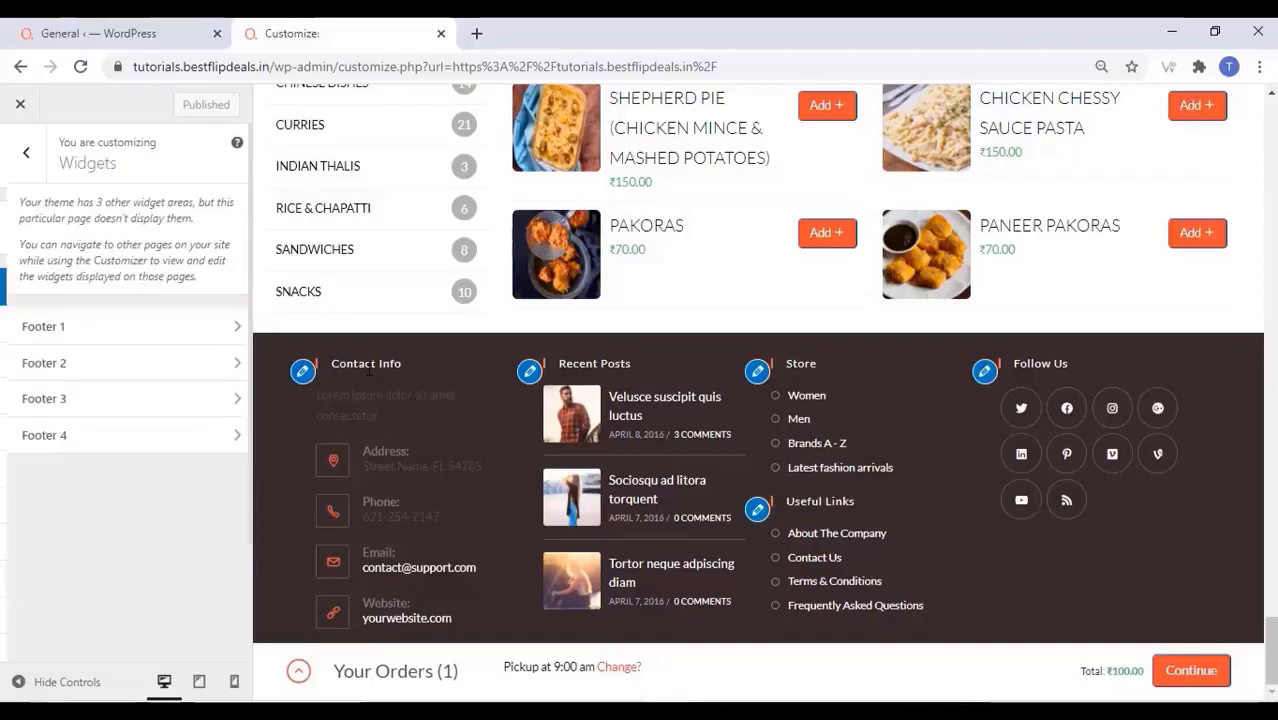
pyautogui.click(216, 336)
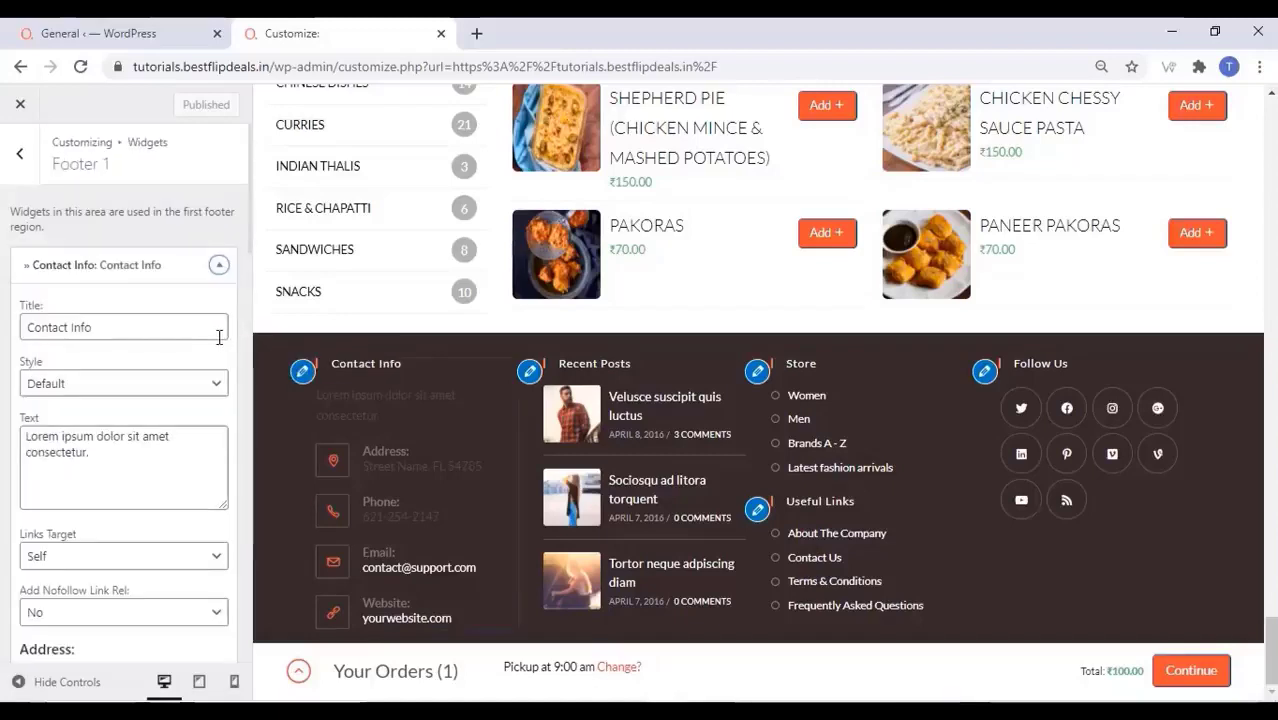
pyautogui.click(99, 452)
pyautogui.hotkey('ctrl', 'a')
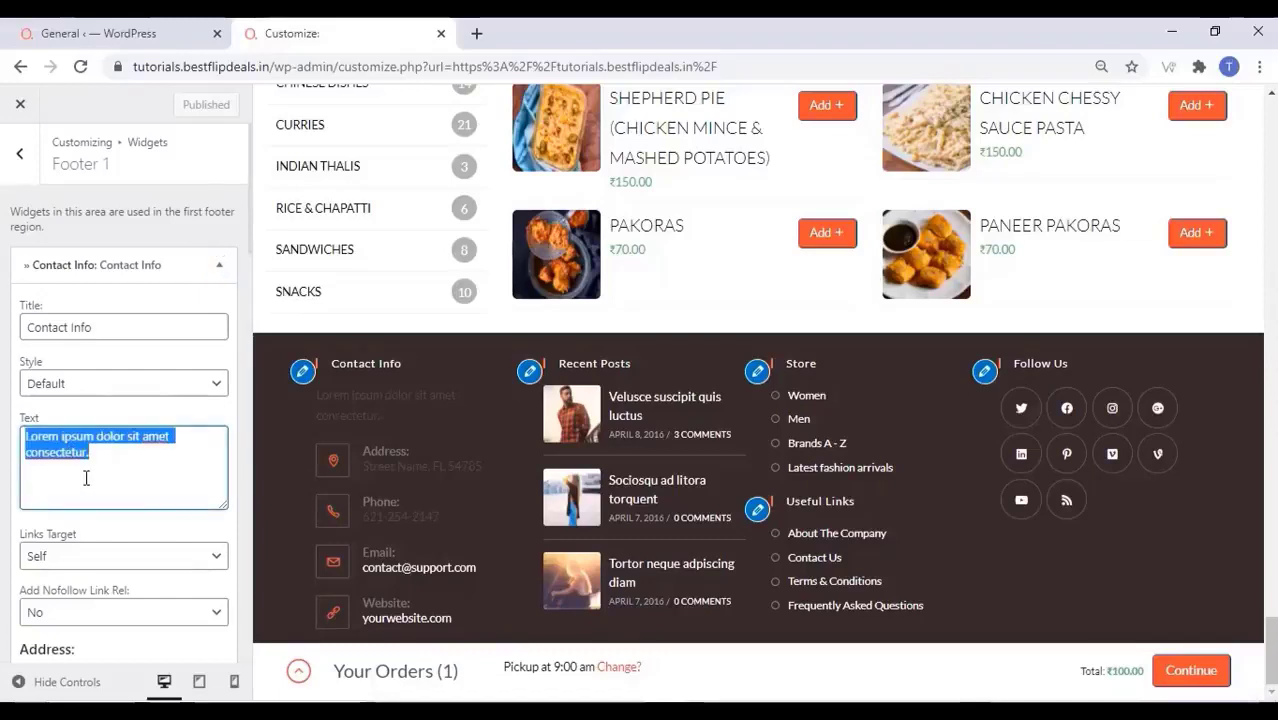
pyautogui.write('We serve the be')
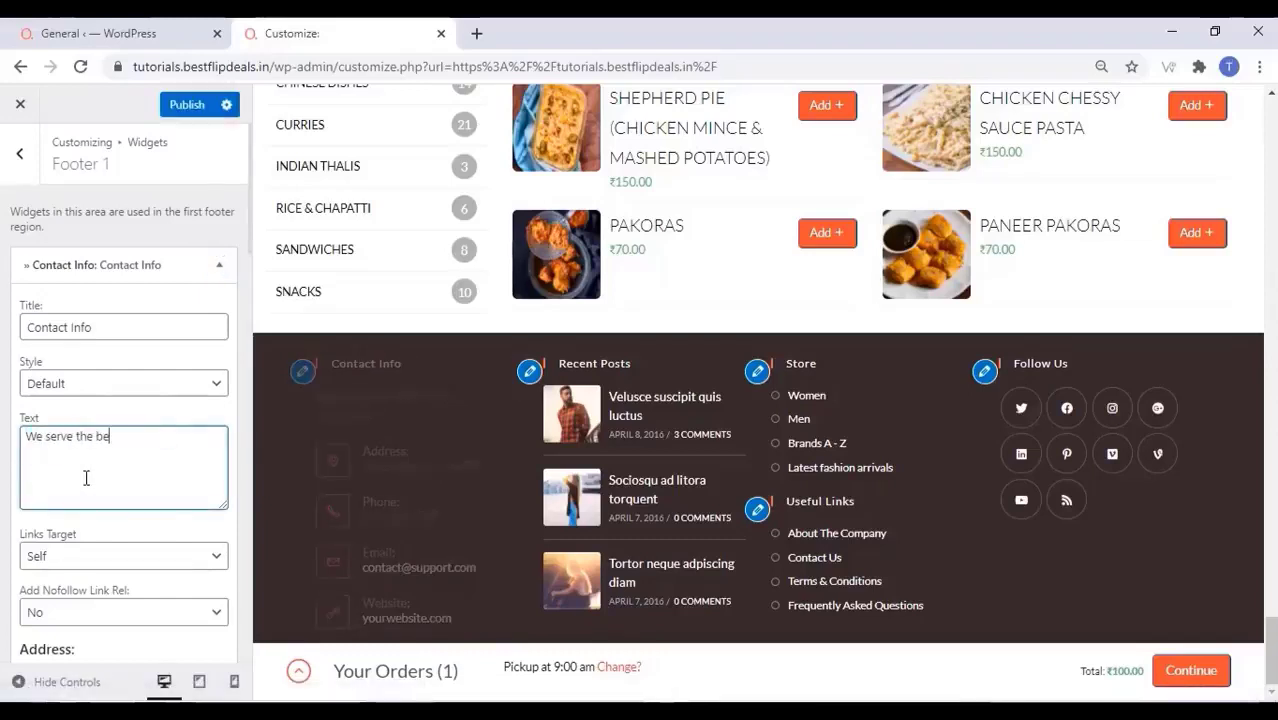
pyautogui.write('st Food in the city')
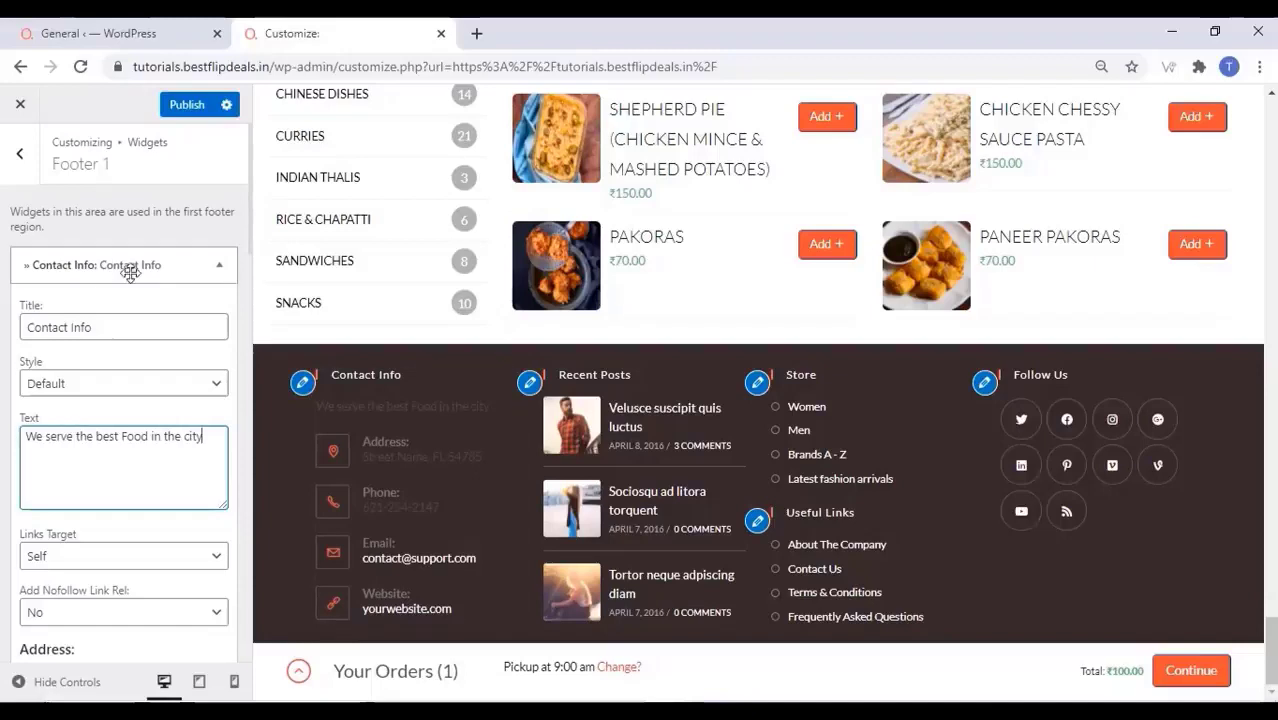
# Select the placeholder street address and the other contact detail fields in the widget
pyautogui.scroll(-3, 101, 340)
pyautogui.scroll(-1, 125, 390)
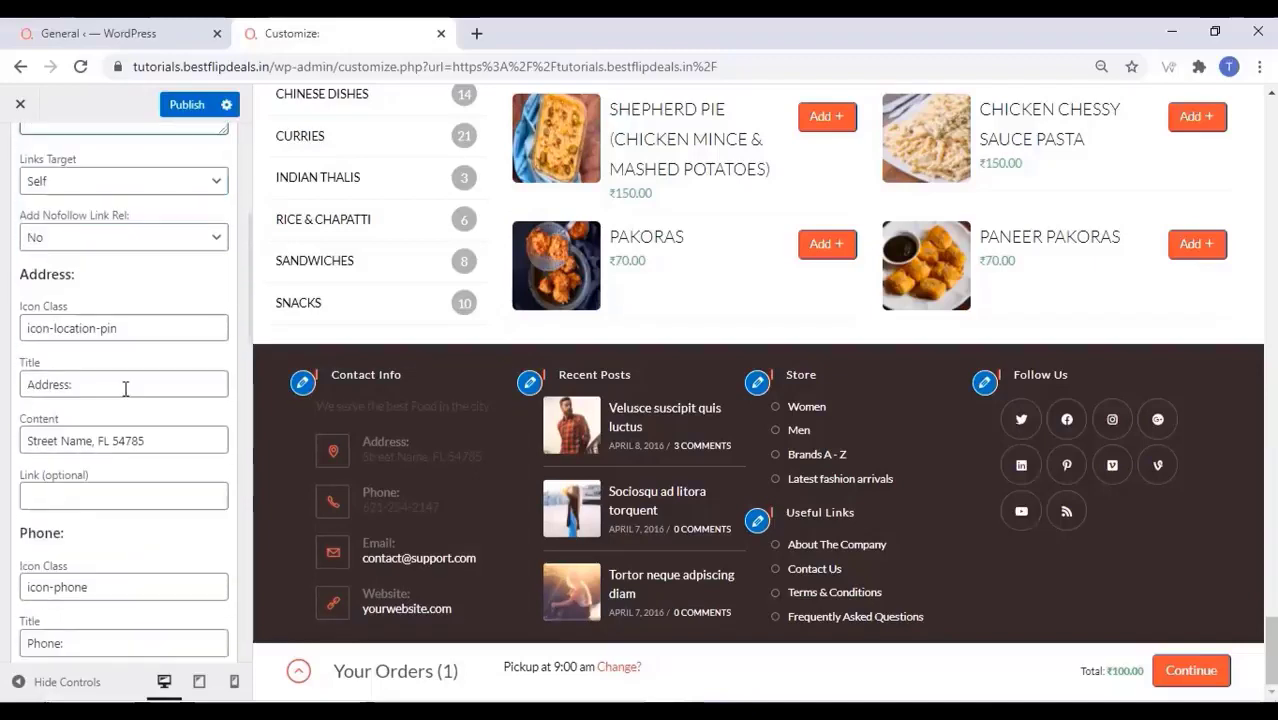
pyautogui.moveTo(150, 441); pyautogui.dragTo(22, 441)
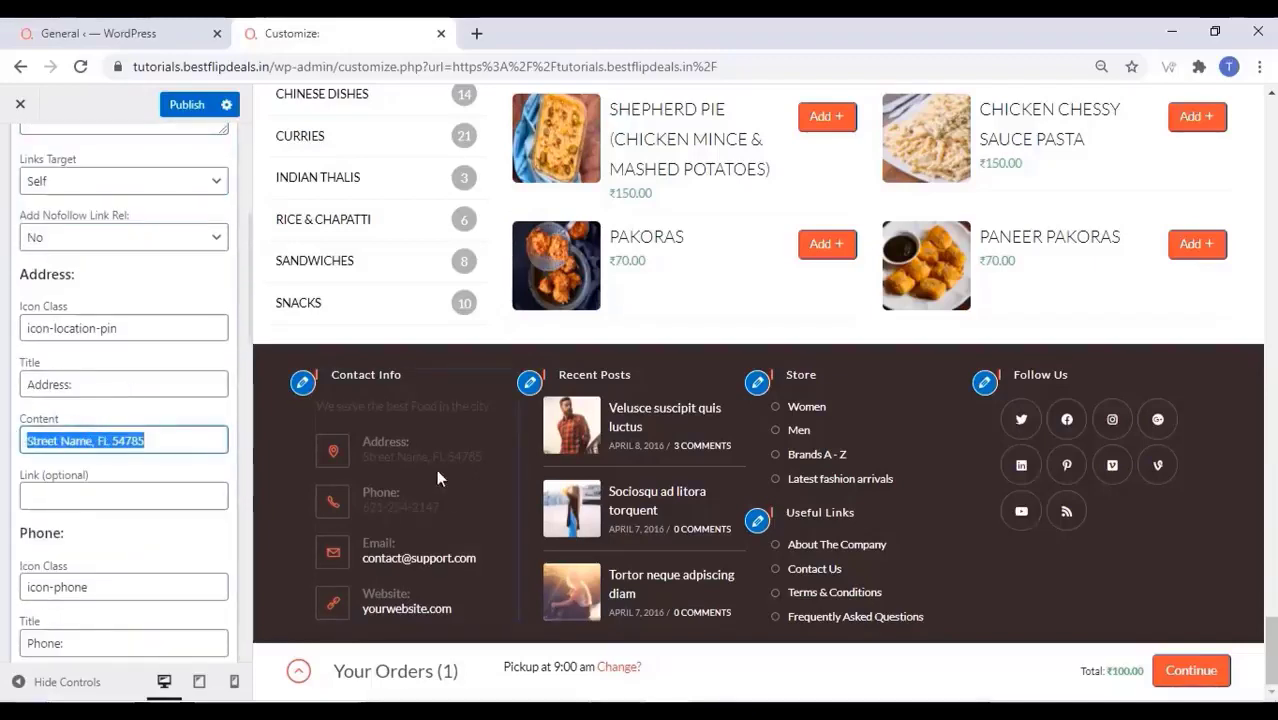
pyautogui.scroll(-2, 103, 465)
pyautogui.moveTo(120, 513); pyautogui.dragTo(22, 513)
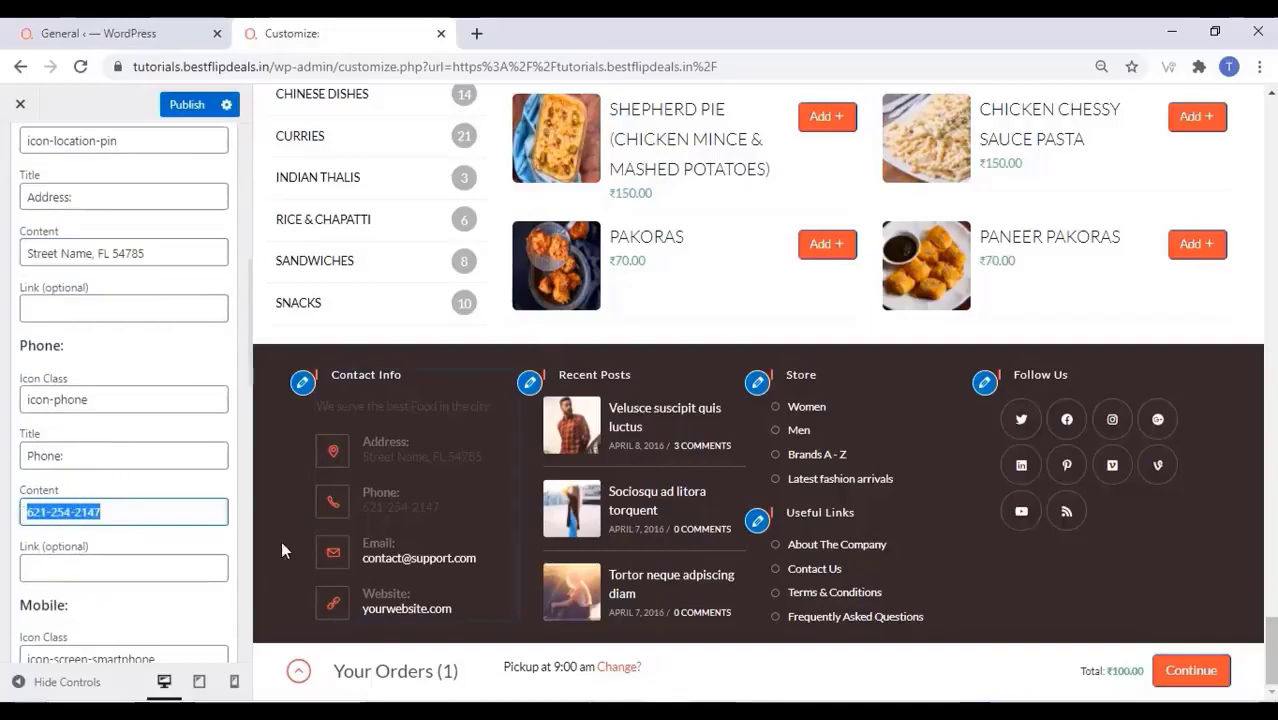
pyautogui.scroll(-2, 145, 475)
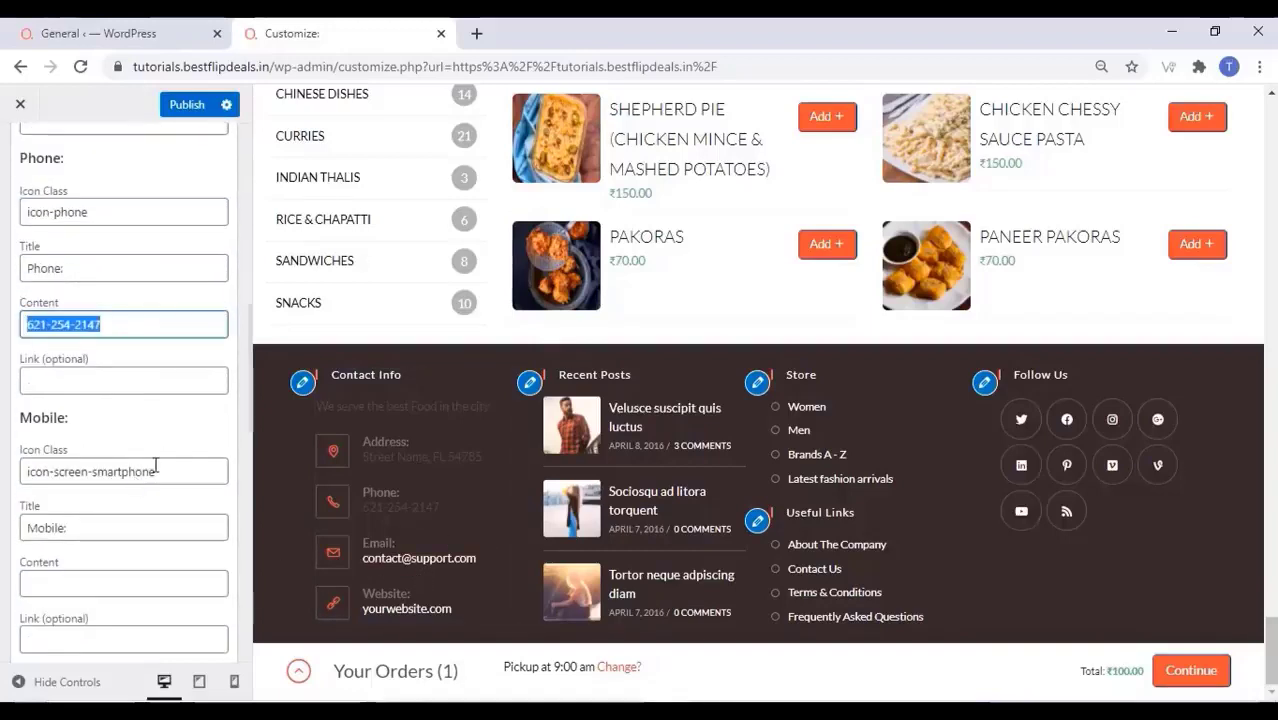
pyautogui.scroll(-5, 130, 435)
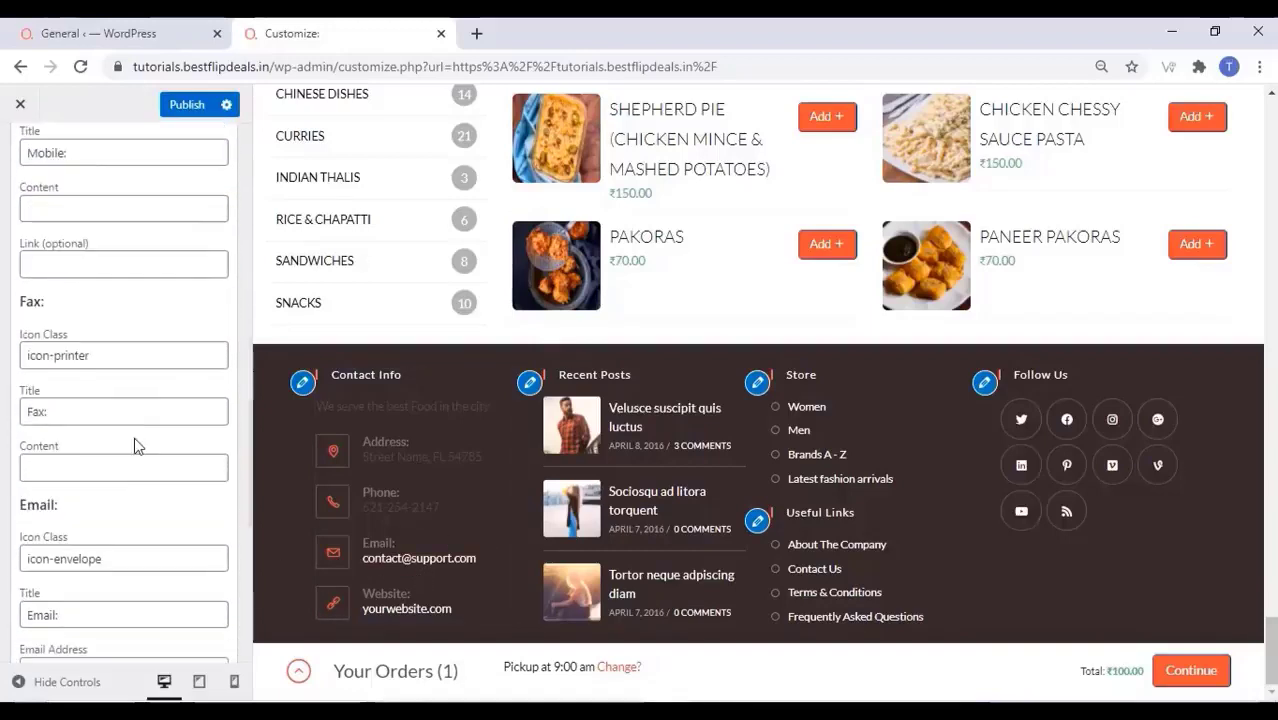
pyautogui.moveTo(168, 486); pyautogui.dragTo(22, 484)
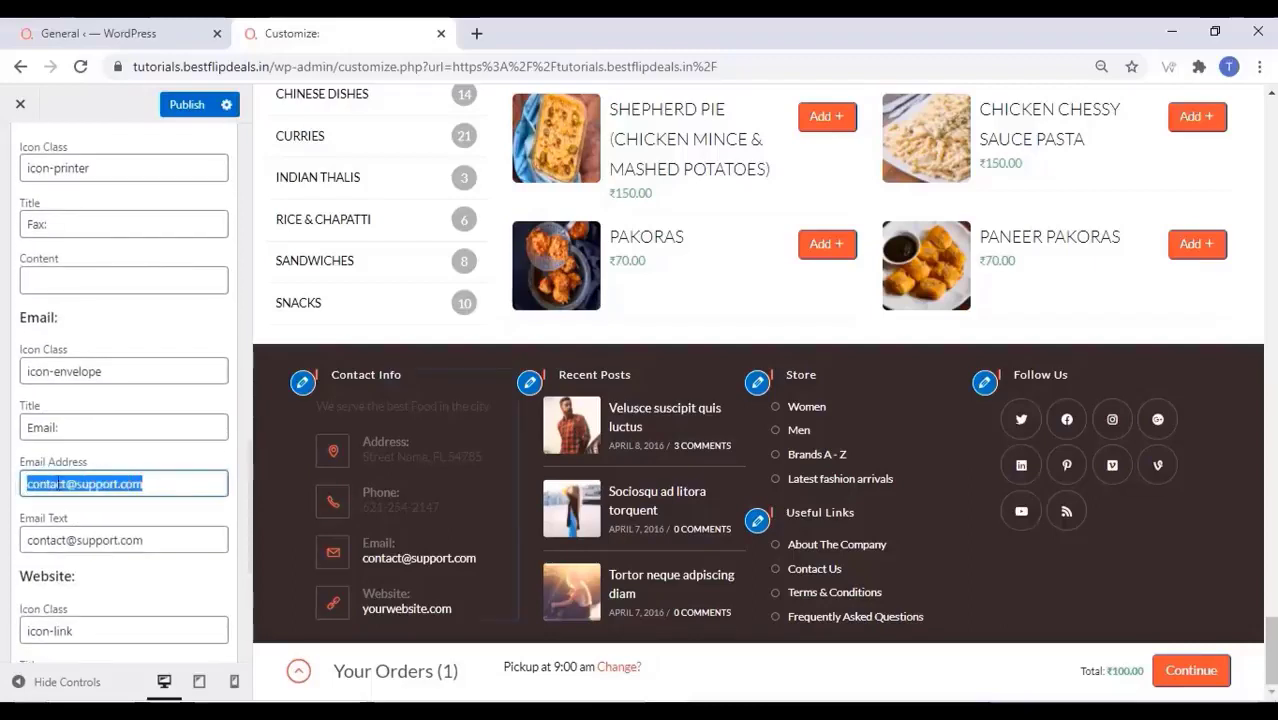
# Select the yourwebsite.com display text, close the widget, and return to Footer 1–4 areas
pyautogui.scroll(-3, 64, 483)
pyautogui.scroll(-1, 83, 485)
pyautogui.click(106, 428)
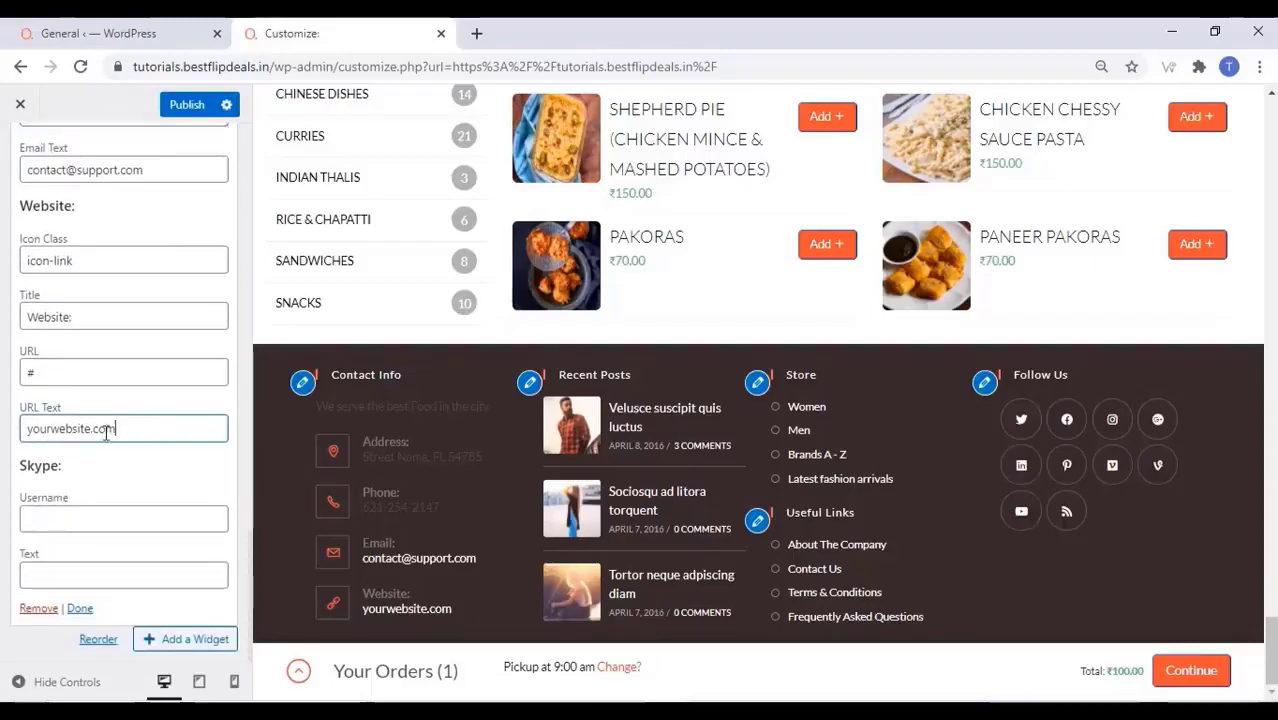
pyautogui.doubleClick(106, 428)
pyautogui.click(90, 608)
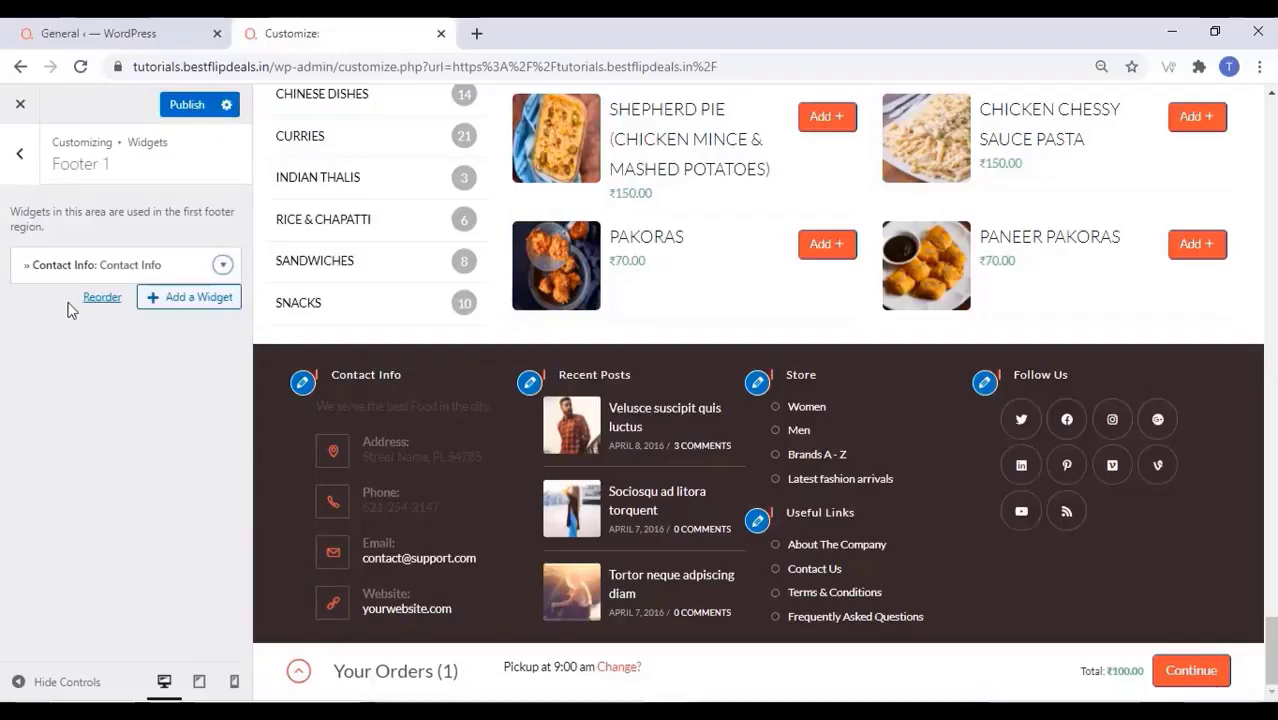
pyautogui.click(19, 154)
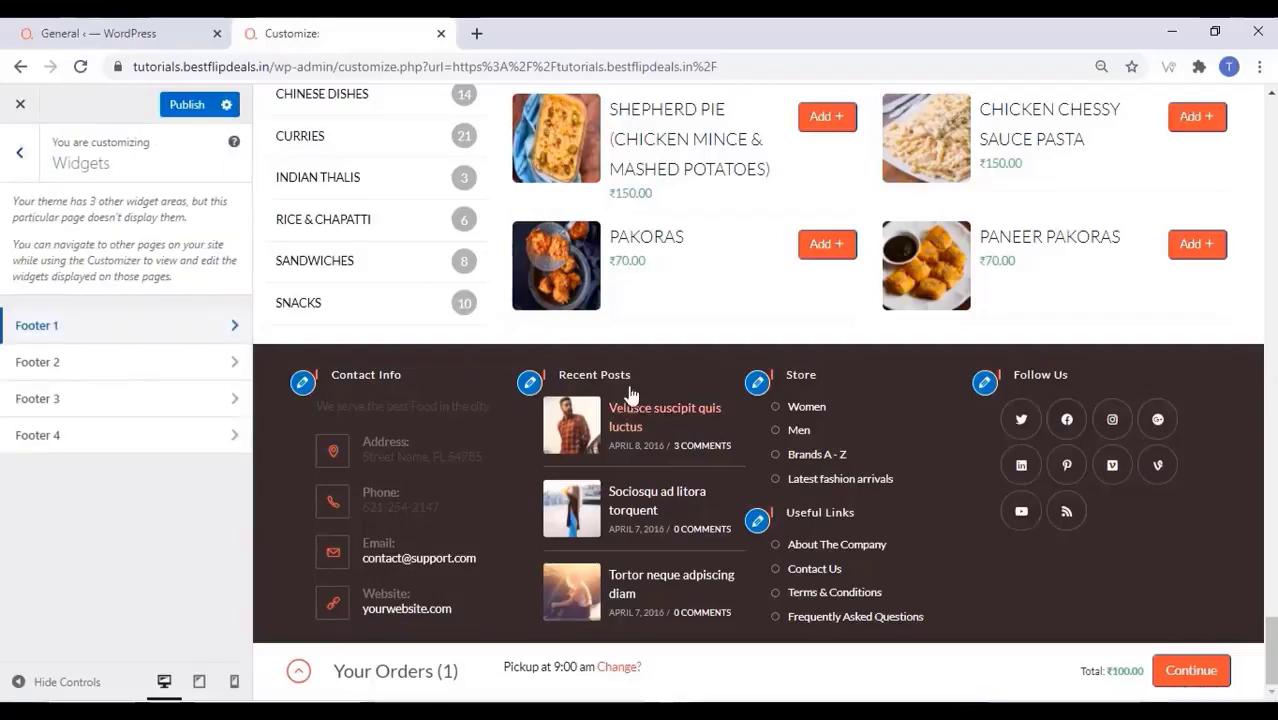
# Remove the existing Recent Posts widget from Footer 2
pyautogui.click(106, 371)
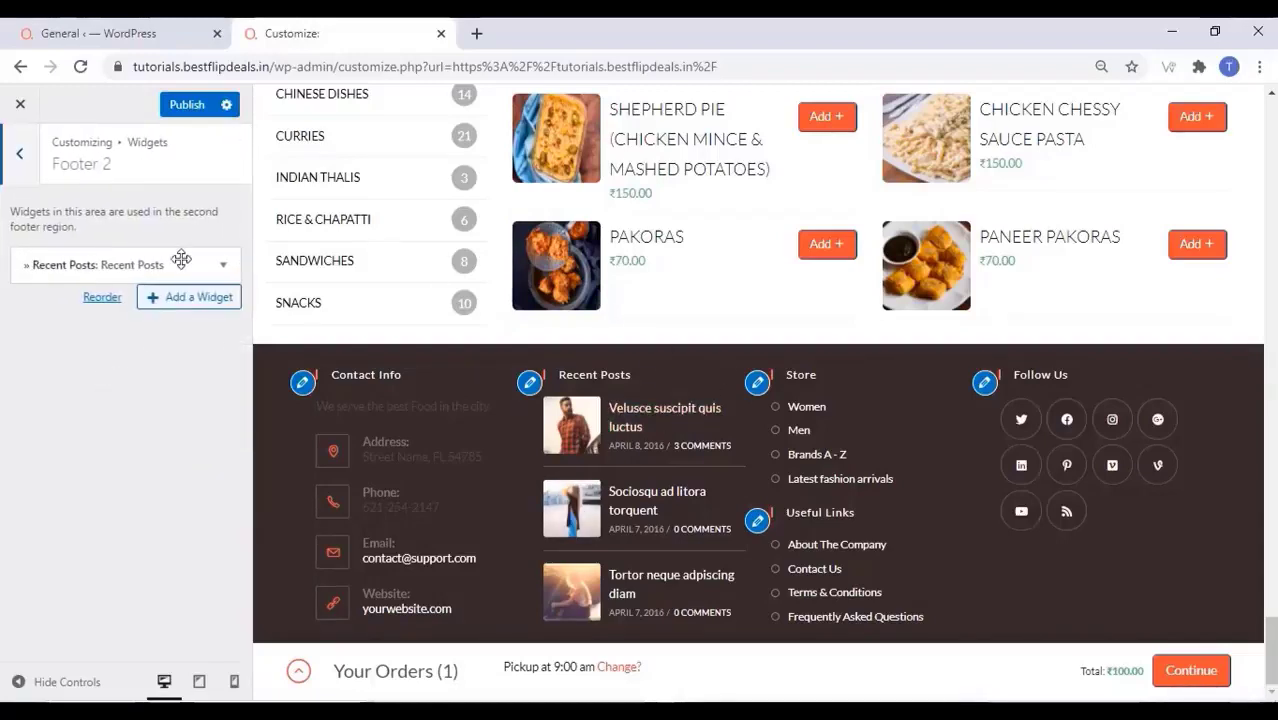
pyautogui.click(222, 265)
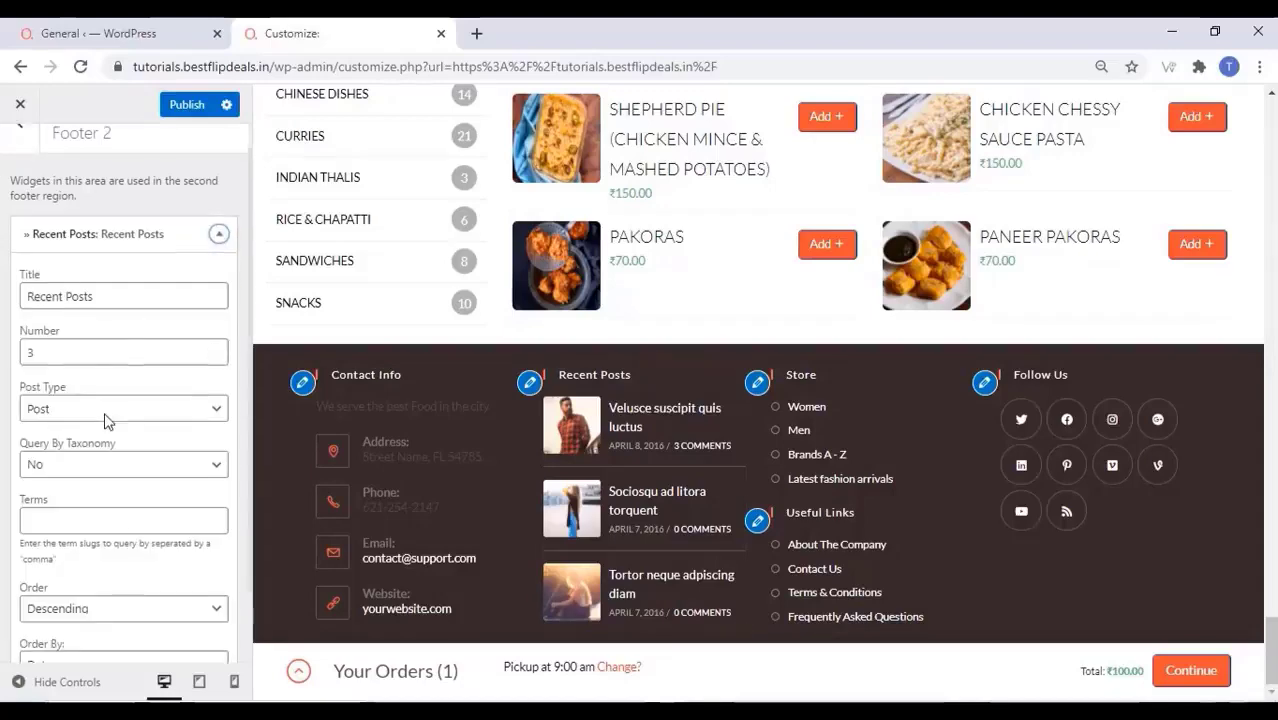
pyautogui.click(45, 610)
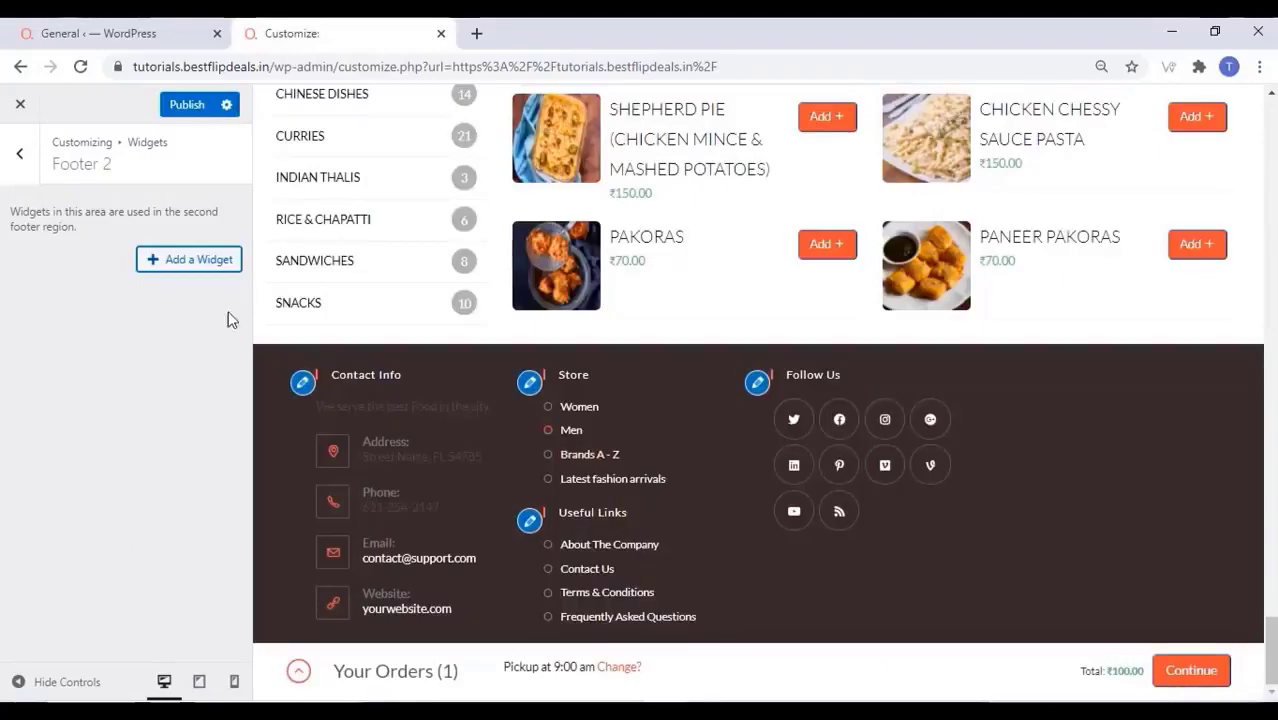
# Add a new Recent Posts widget to Footer 2
pyautogui.click(199, 262)
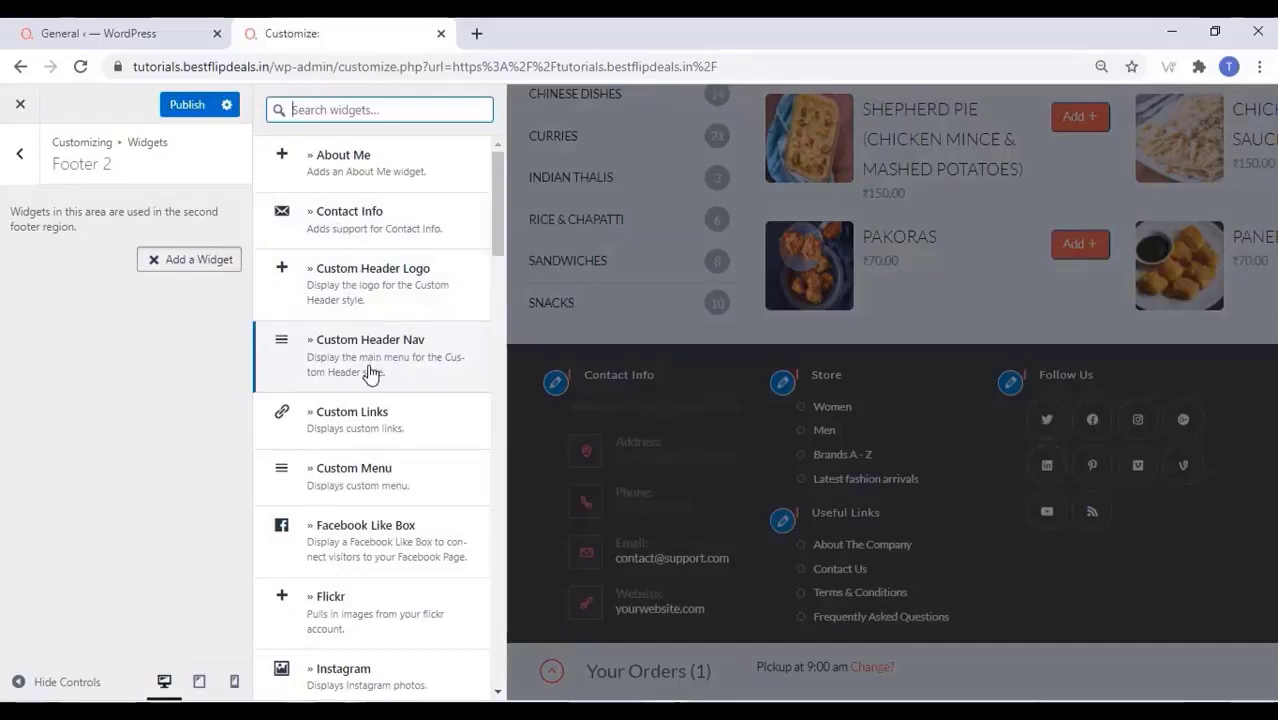
pyautogui.scroll(-5, 372, 415)
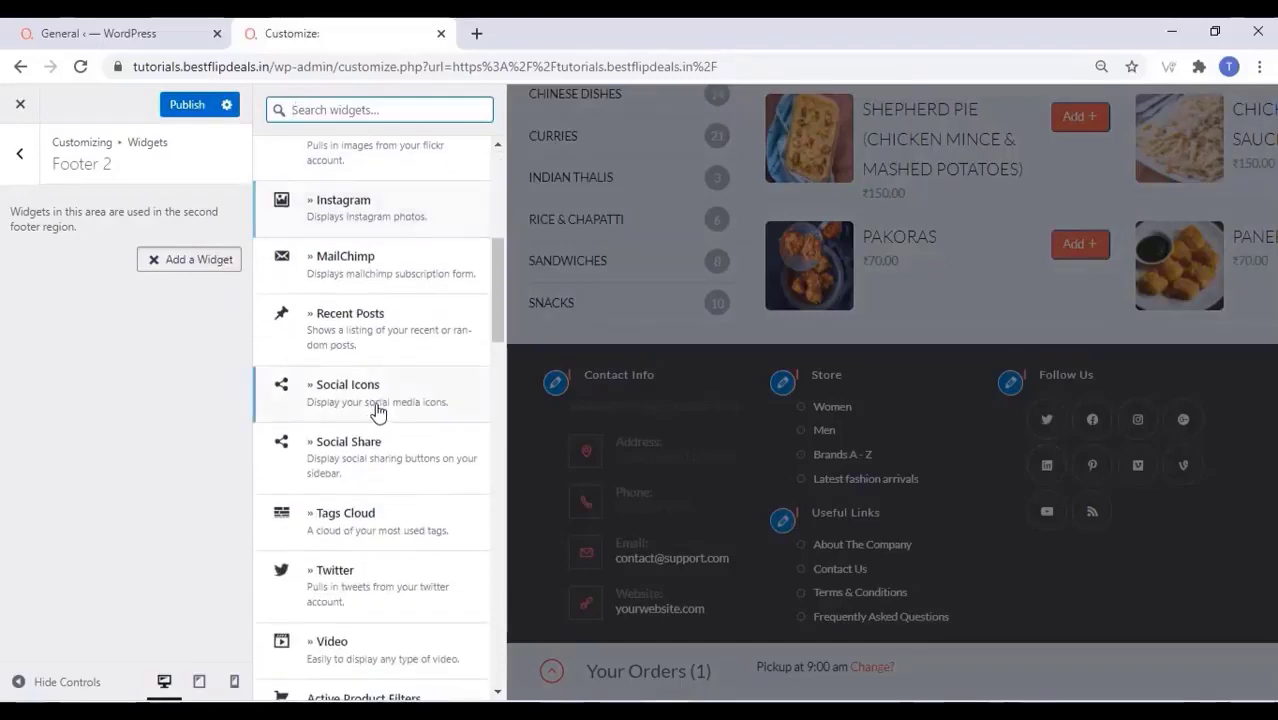
pyautogui.click(390, 336)
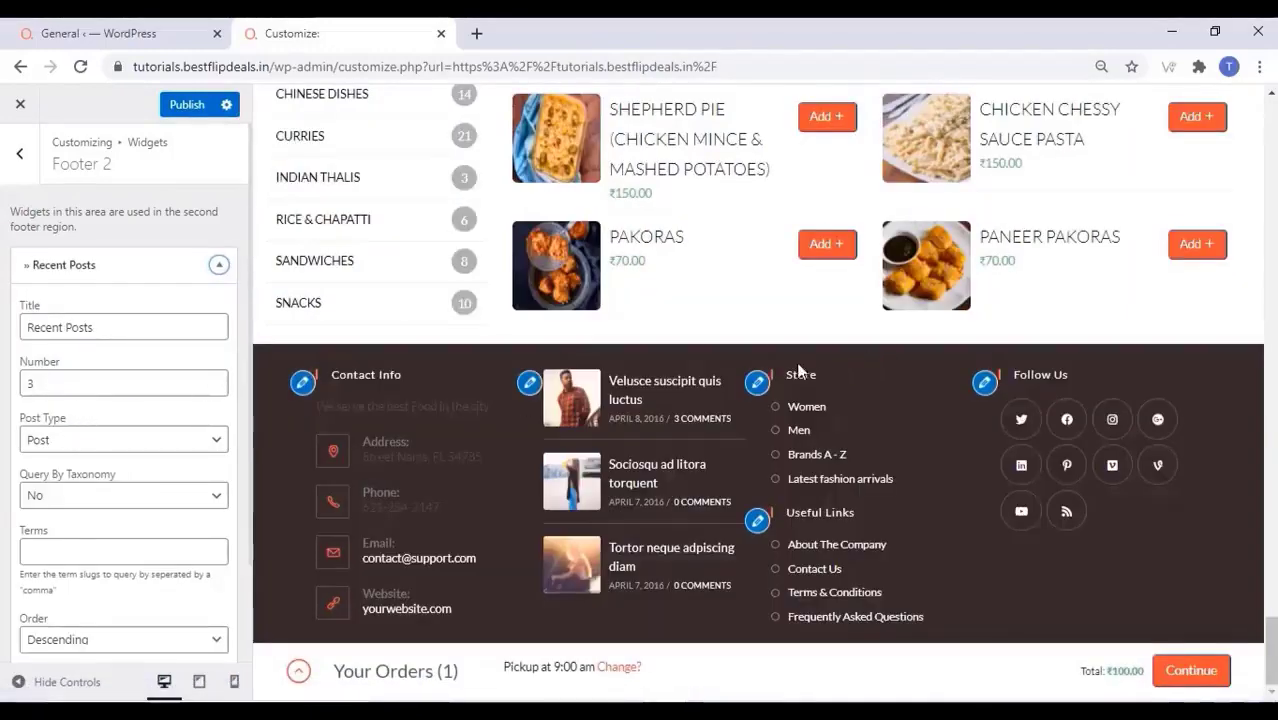
# Delete the Store and Useful Links widgets from Footer 3
pyautogui.click(760, 384)
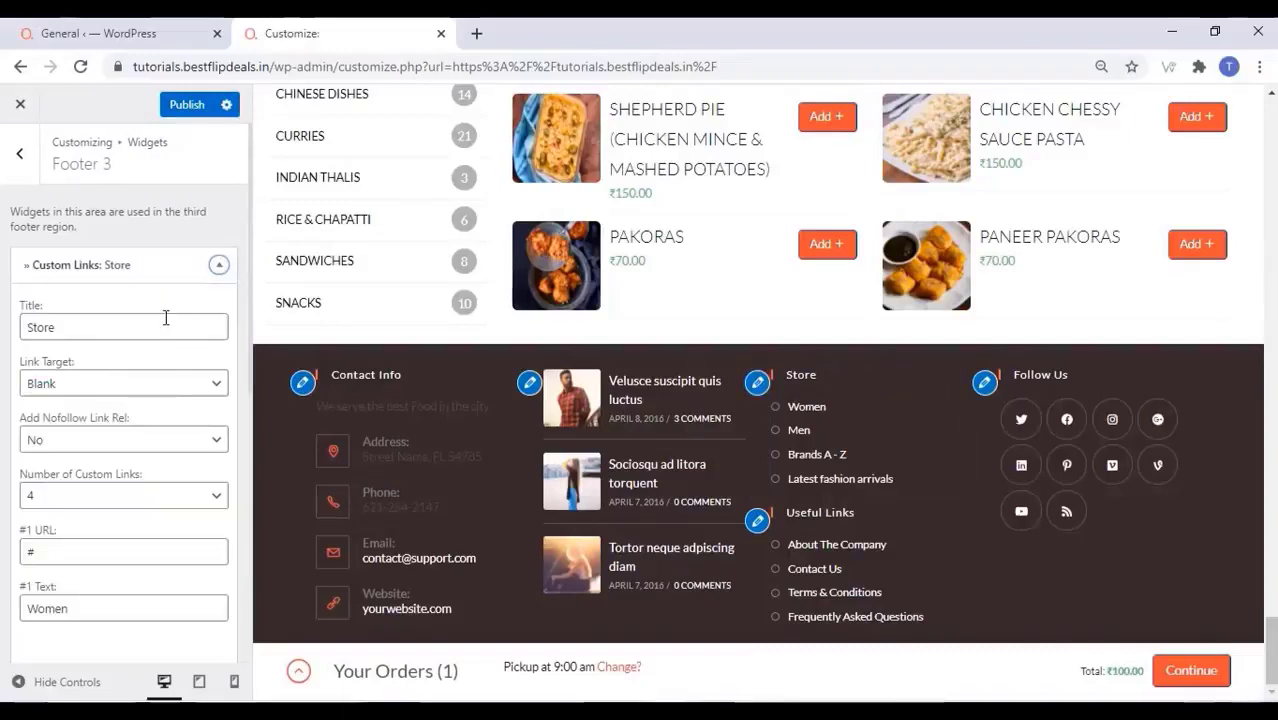
pyautogui.scroll(-5, 120, 354)
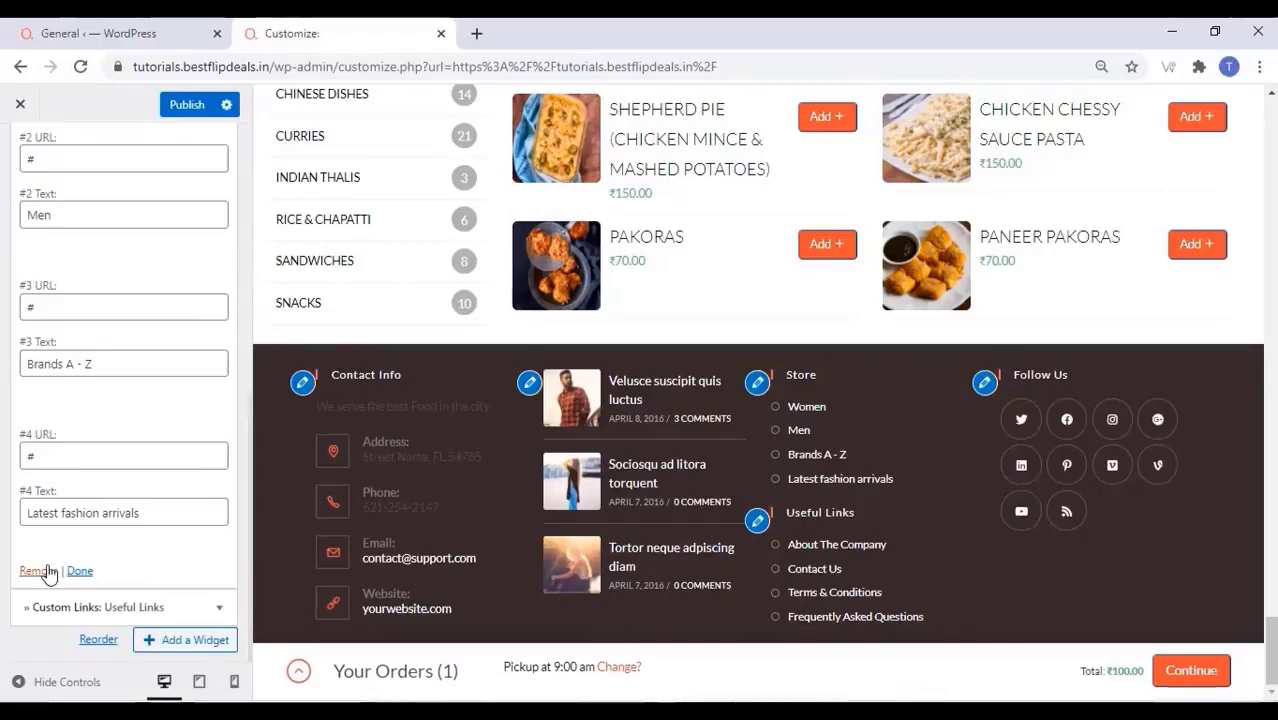
pyautogui.click(40, 571)
pyautogui.click(223, 268)
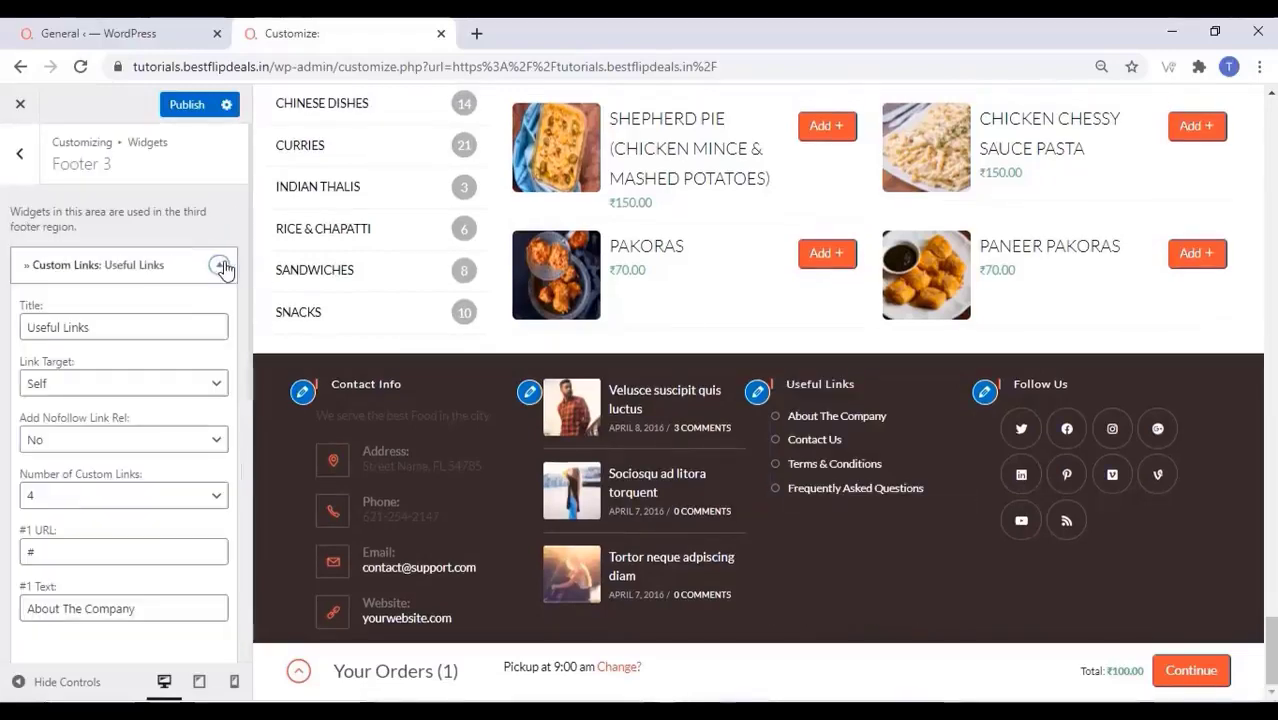
pyautogui.scroll(-5, 43, 522)
pyautogui.click(50, 617)
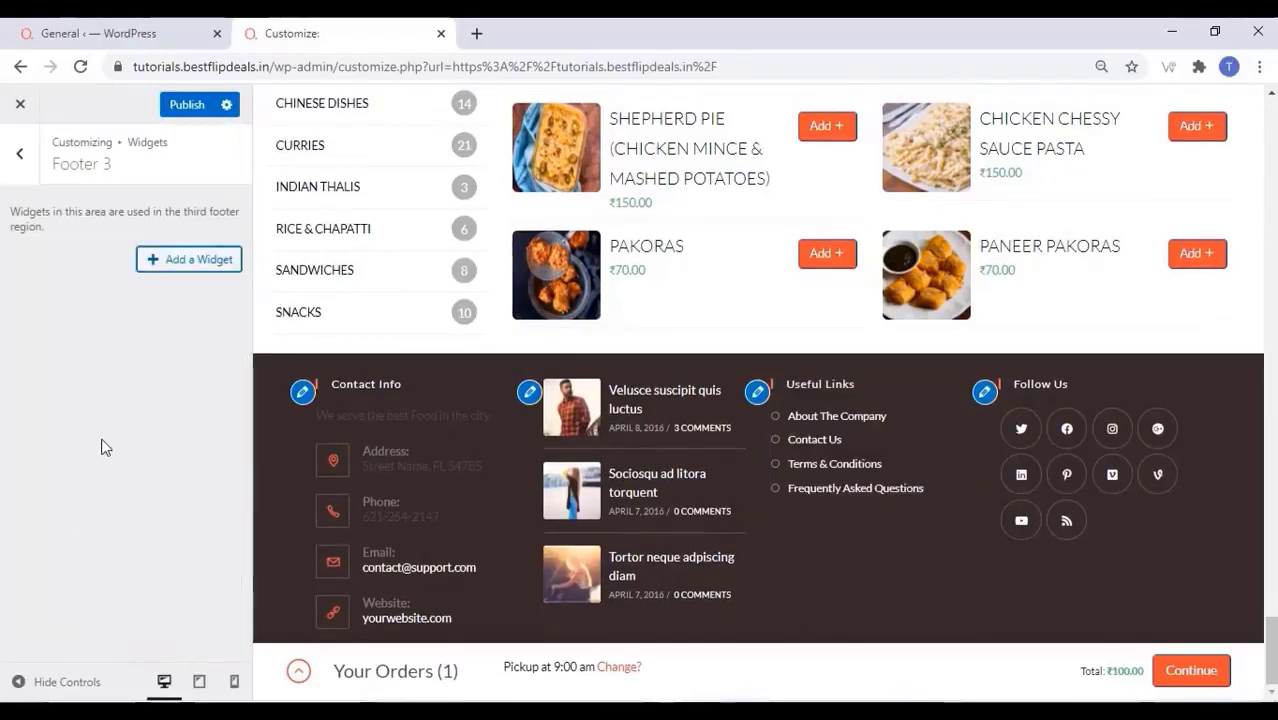
# Add a Navigation Menu widget titled Order Now using newmenu to Footer 3 and publish
pyautogui.click(200, 261)
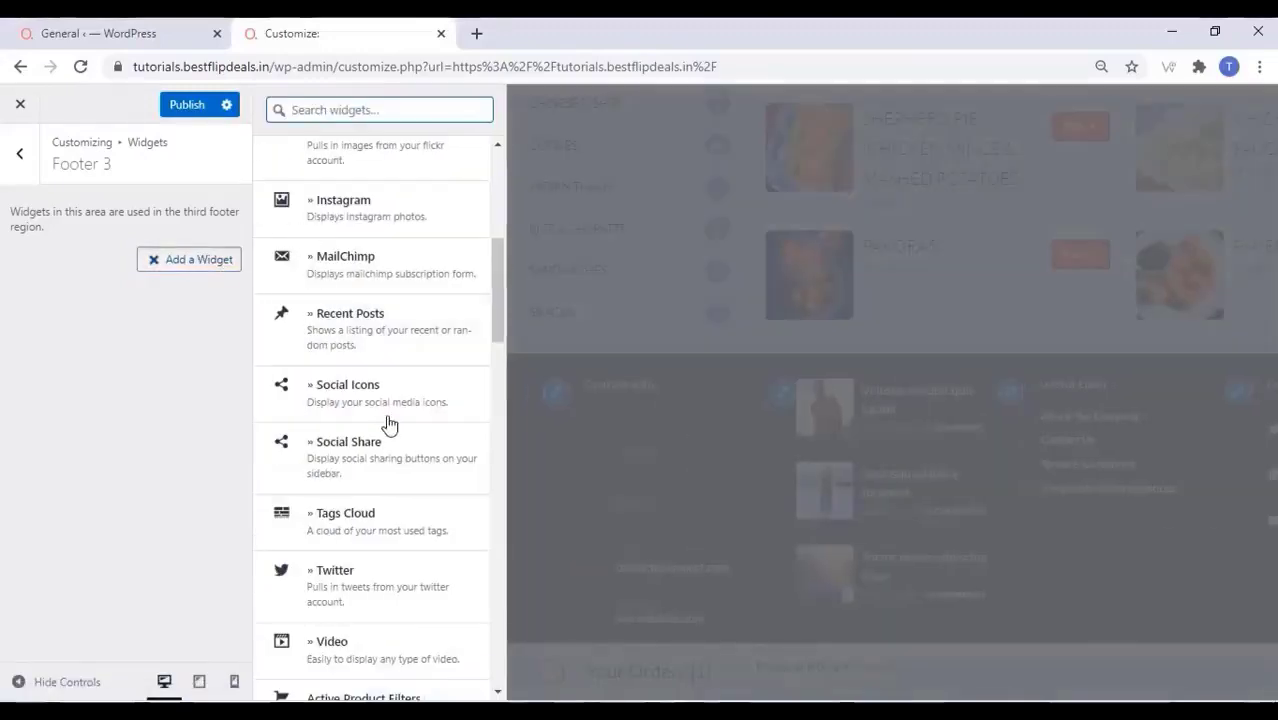
pyautogui.click(327, 107)
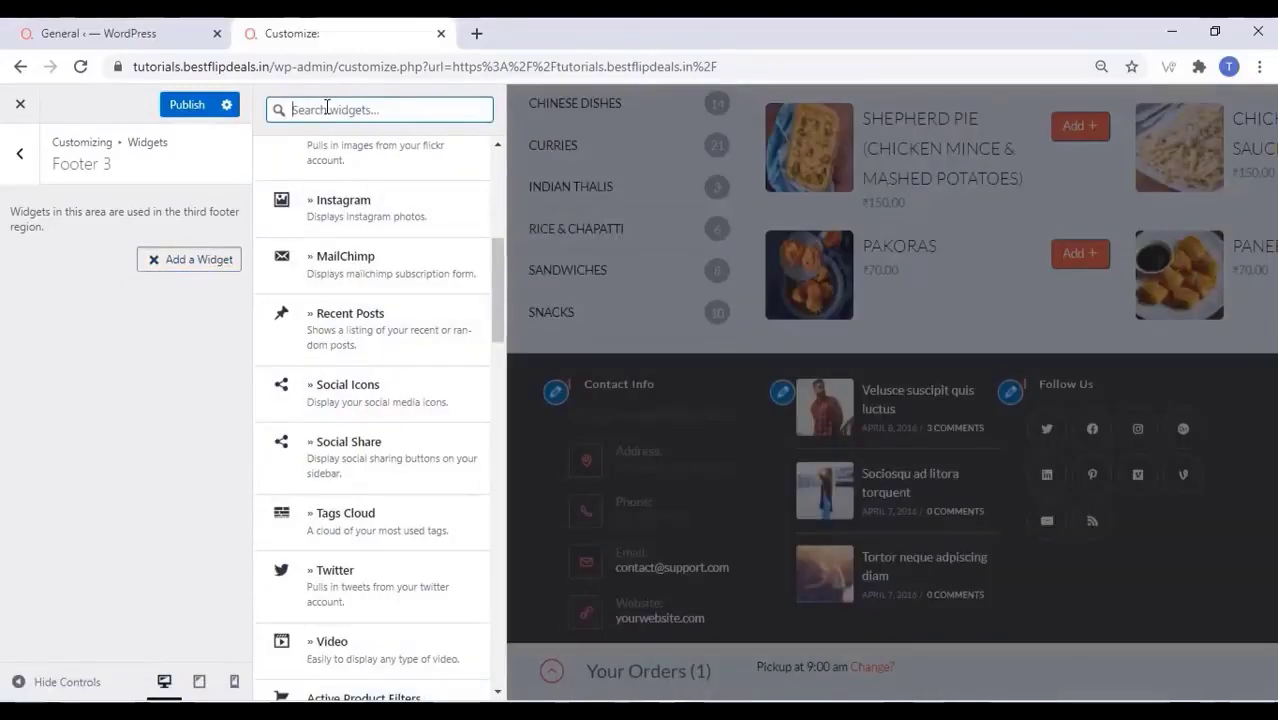
pyautogui.write('menu')
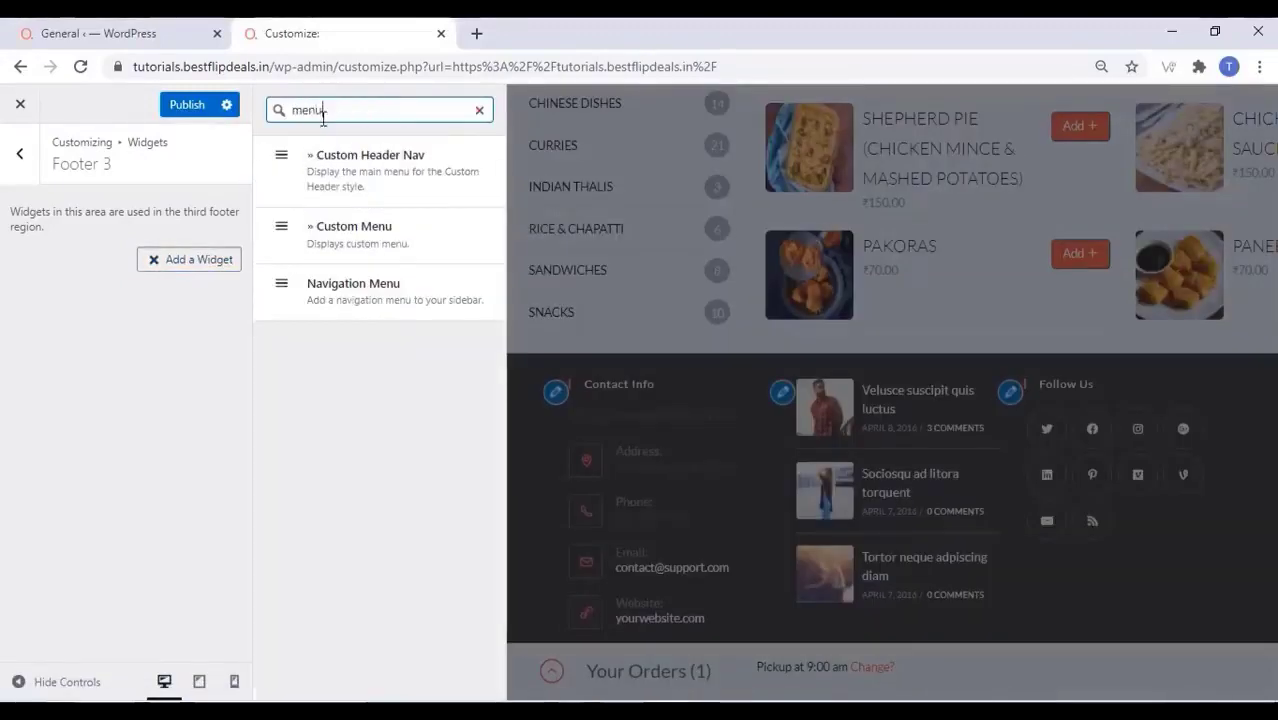
pyautogui.click(305, 295)
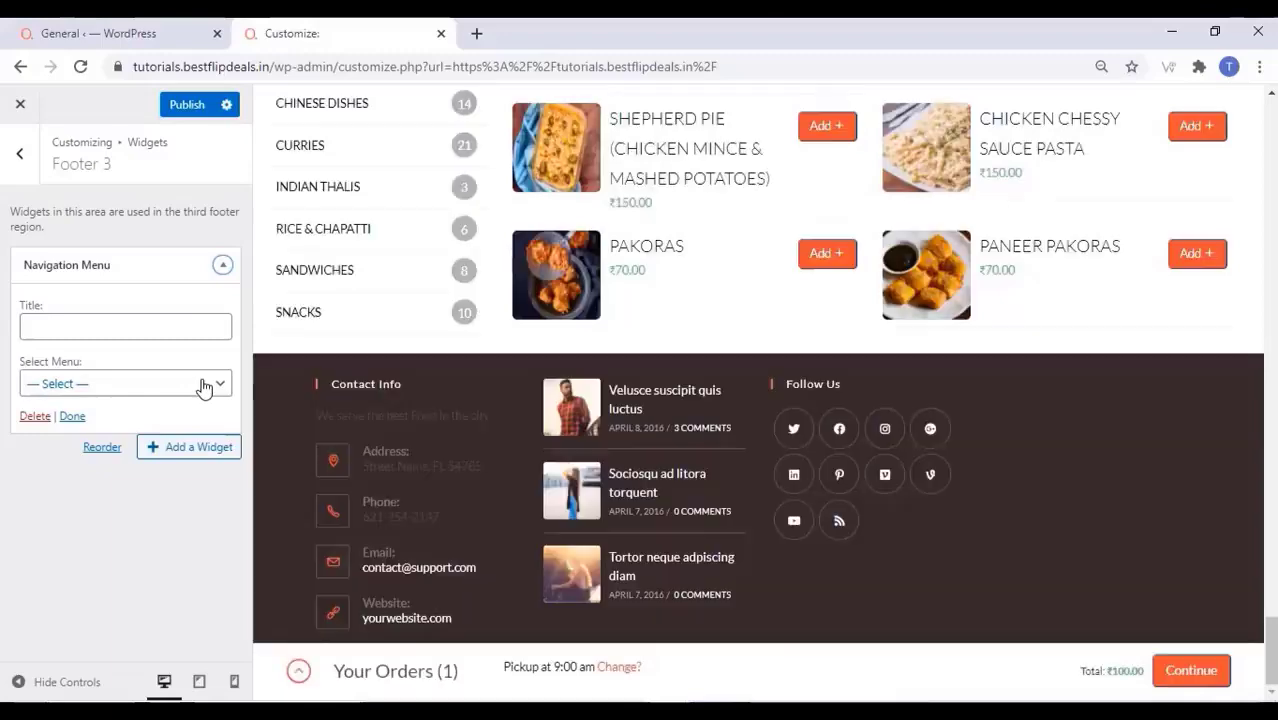
pyautogui.click(204, 386)
pyautogui.click(88, 457)
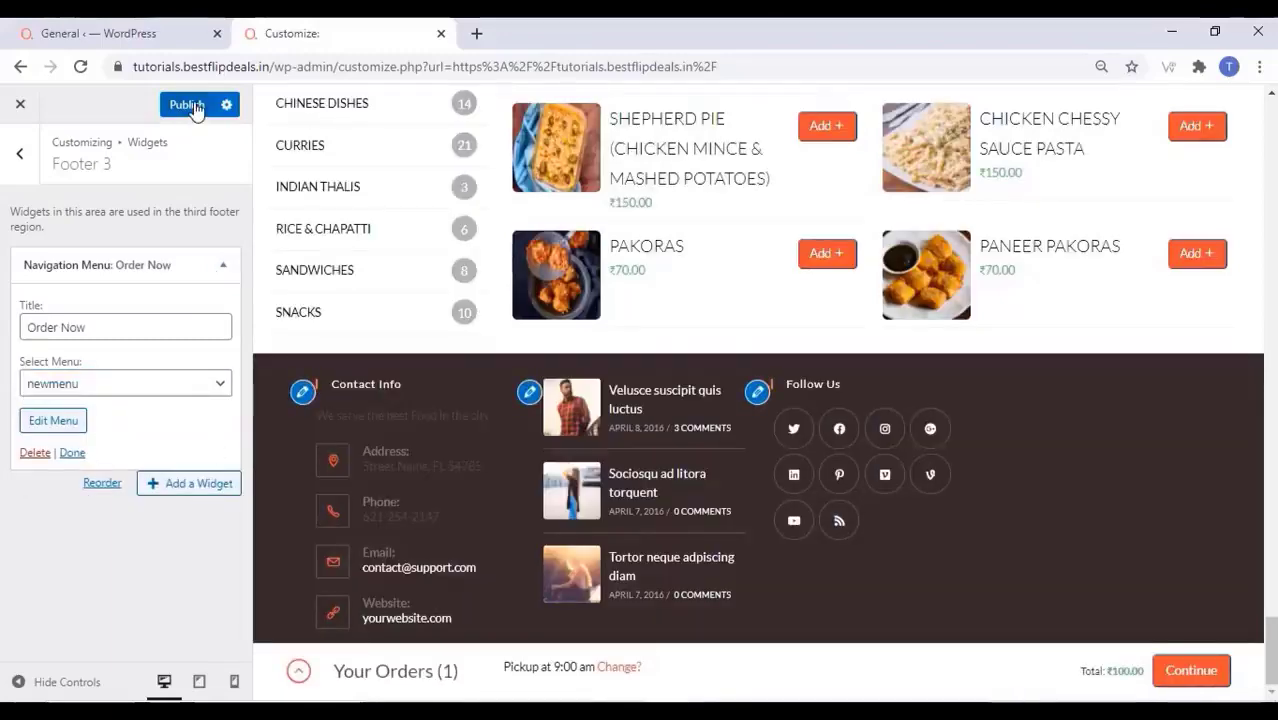
pyautogui.click(190, 105)
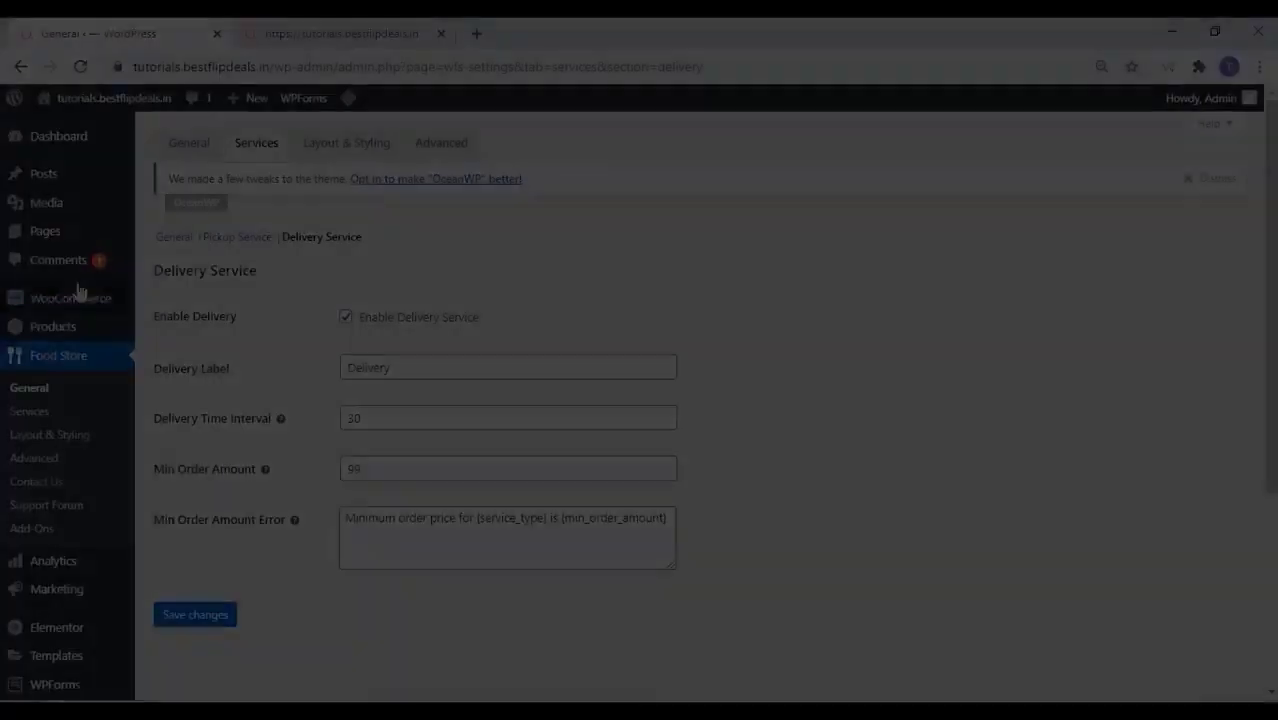
pyautogui.moveTo(42, 233)
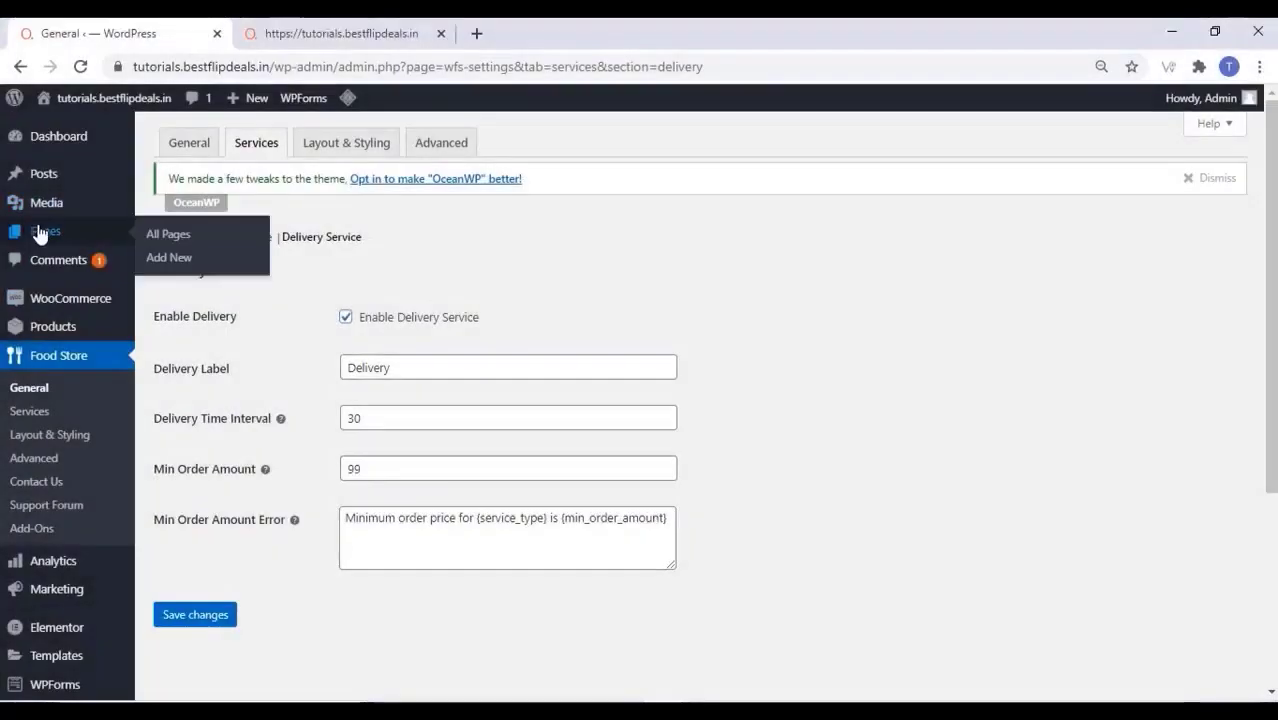
# Add and publish a page titled About Us, then launch Elementor to edit it
pyautogui.click(188, 261)
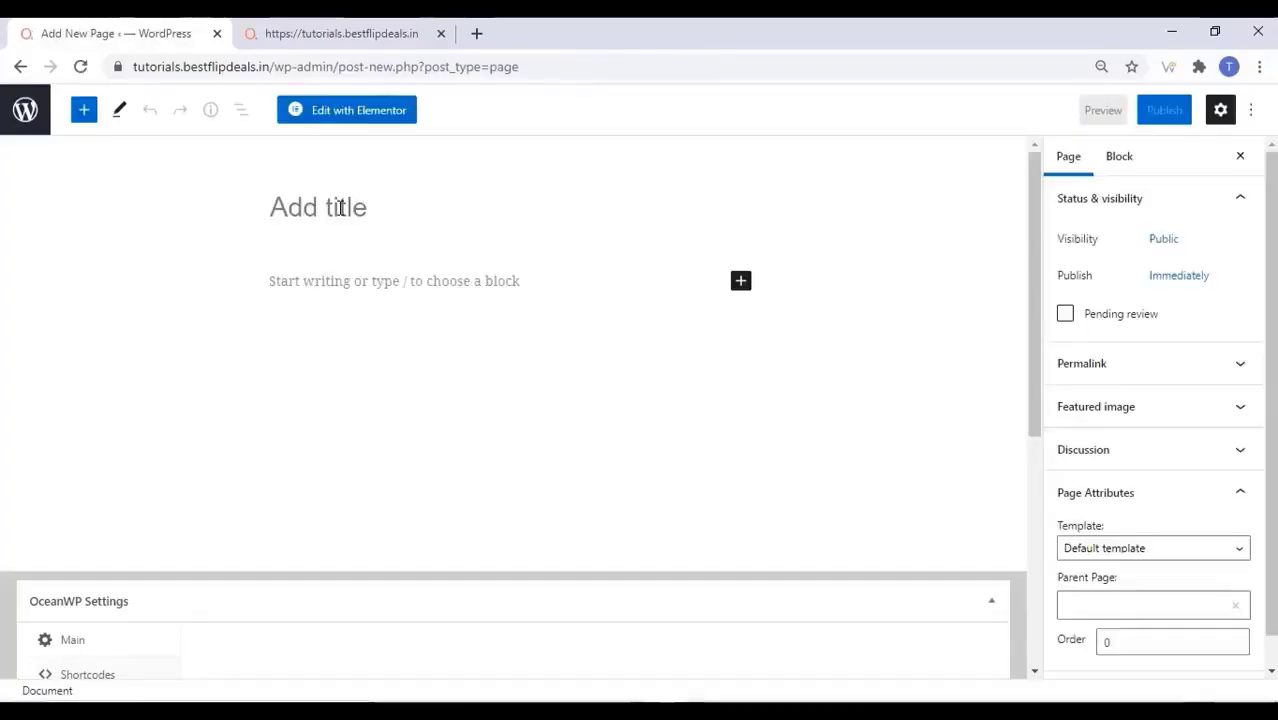
pyautogui.write('About Us')
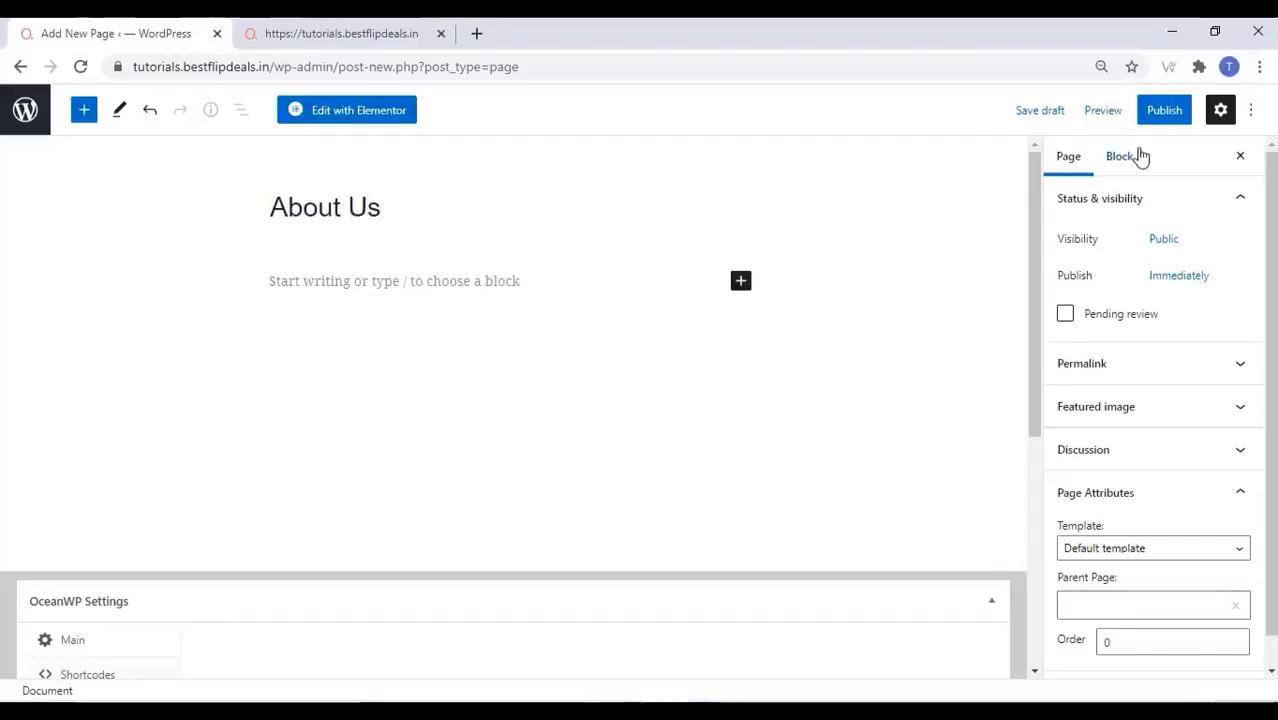
pyautogui.click(1176, 111)
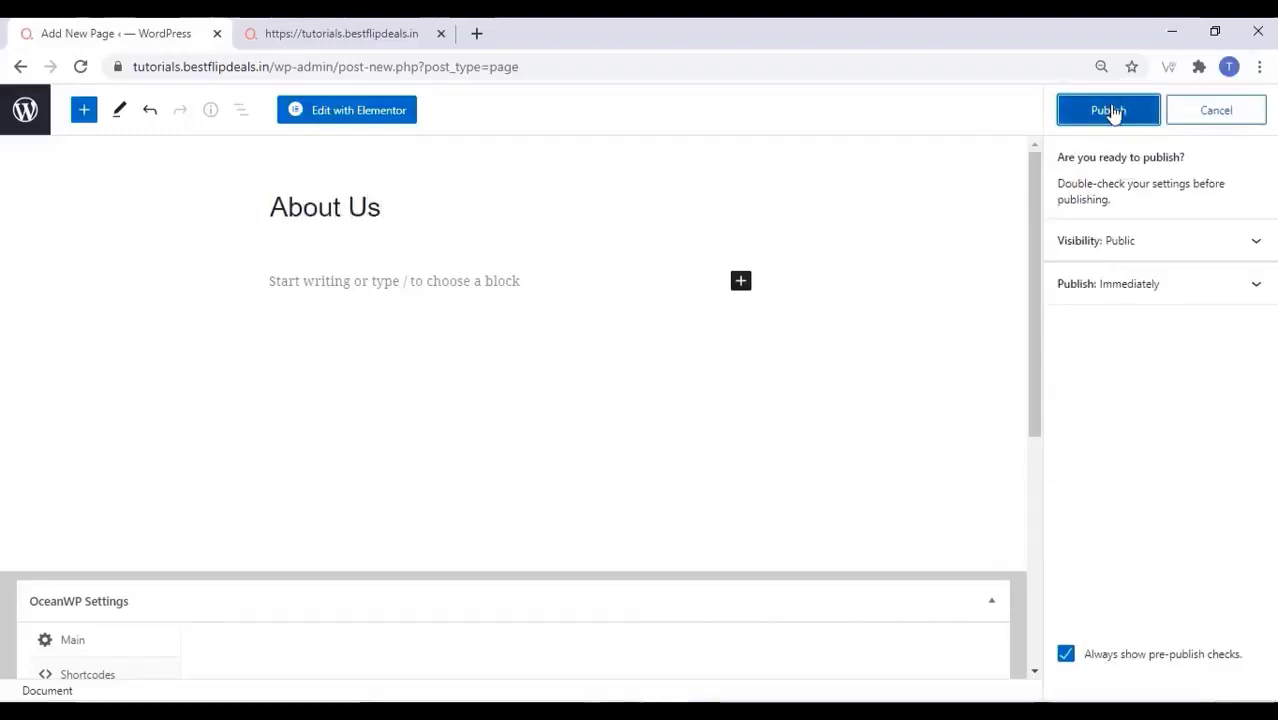
pyautogui.click(1113, 112)
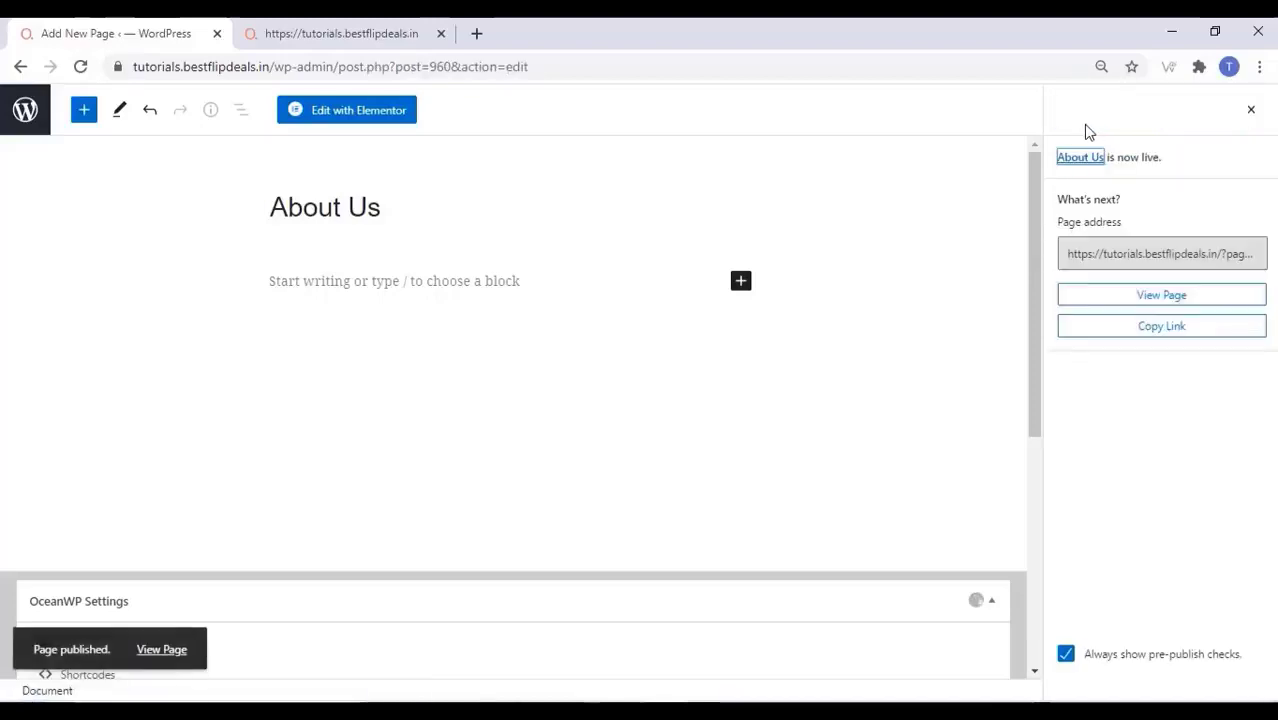
pyautogui.click(357, 115)
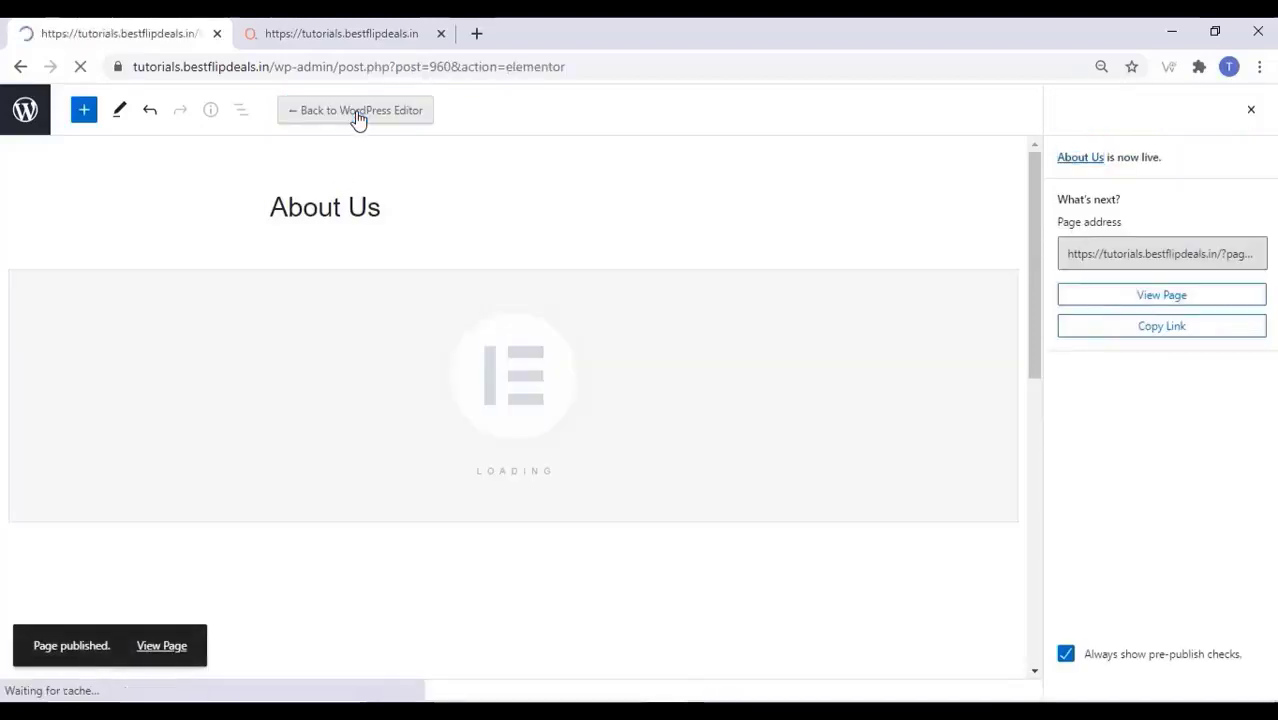
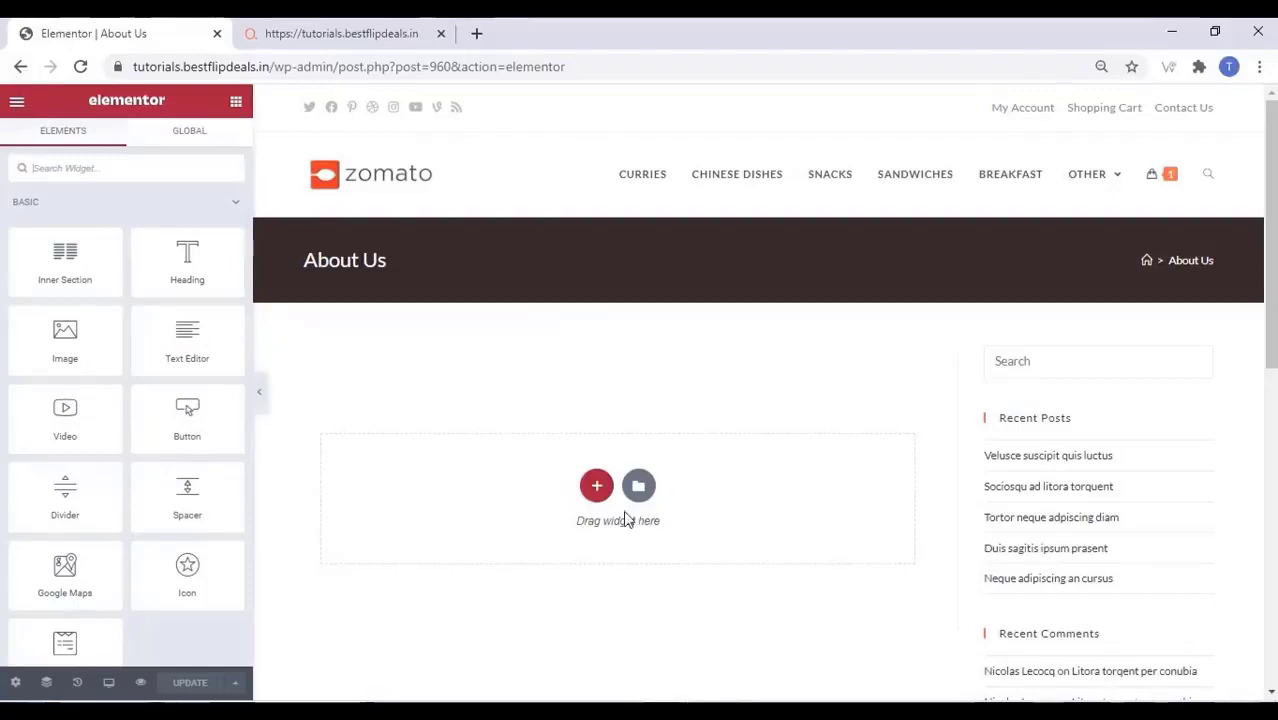
# Add a one-column section to the About Us page and drop an Image widget into it
pyautogui.click(595, 488)
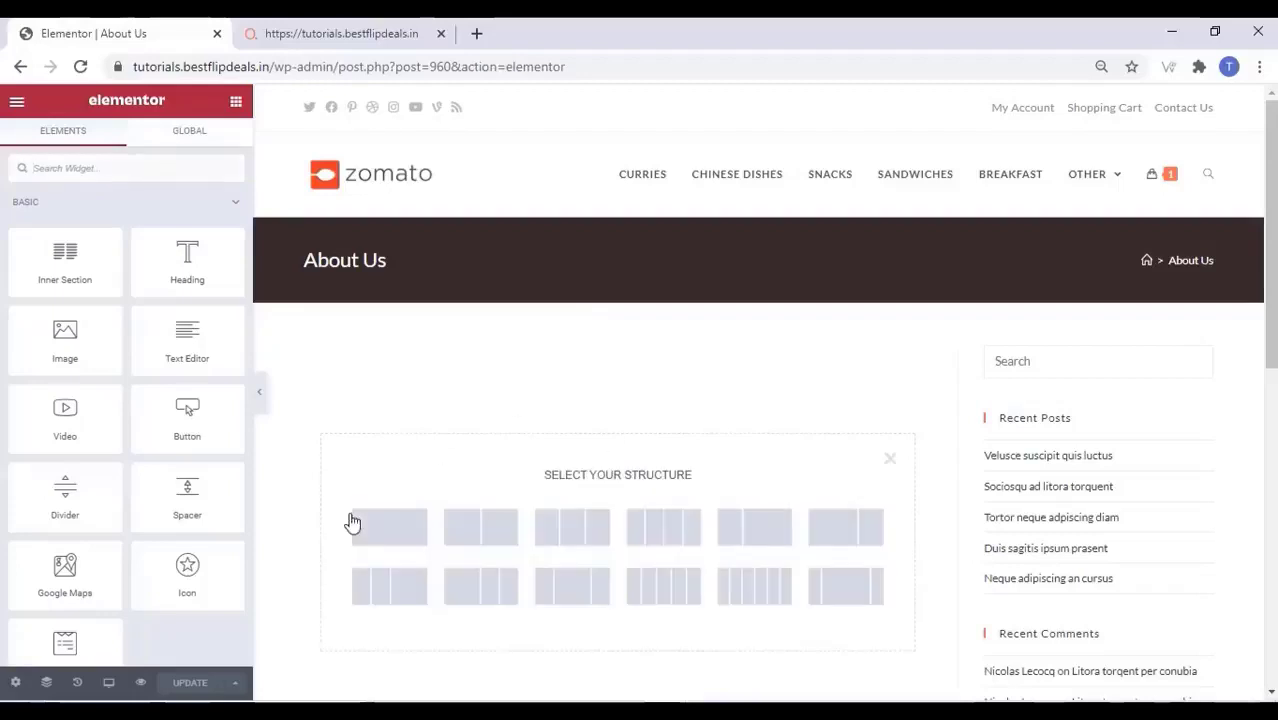
pyautogui.click(398, 537)
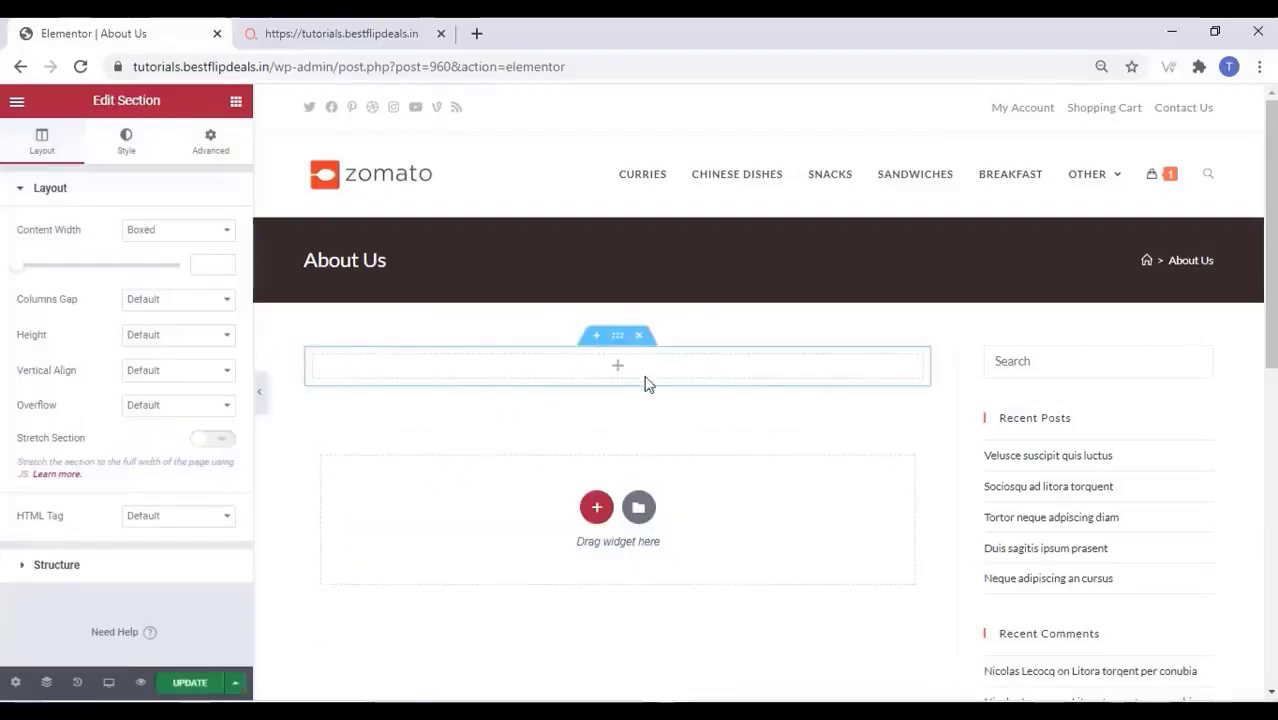
pyautogui.click(126, 138)
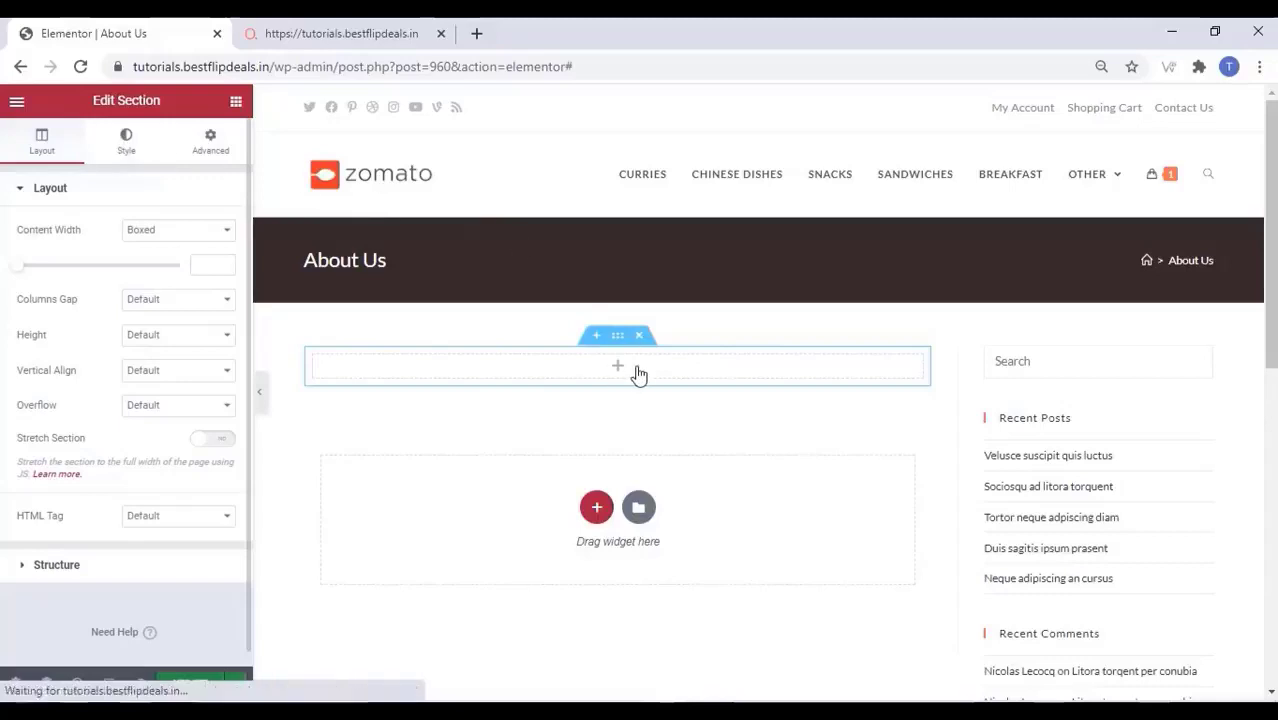
pyautogui.click(617, 369)
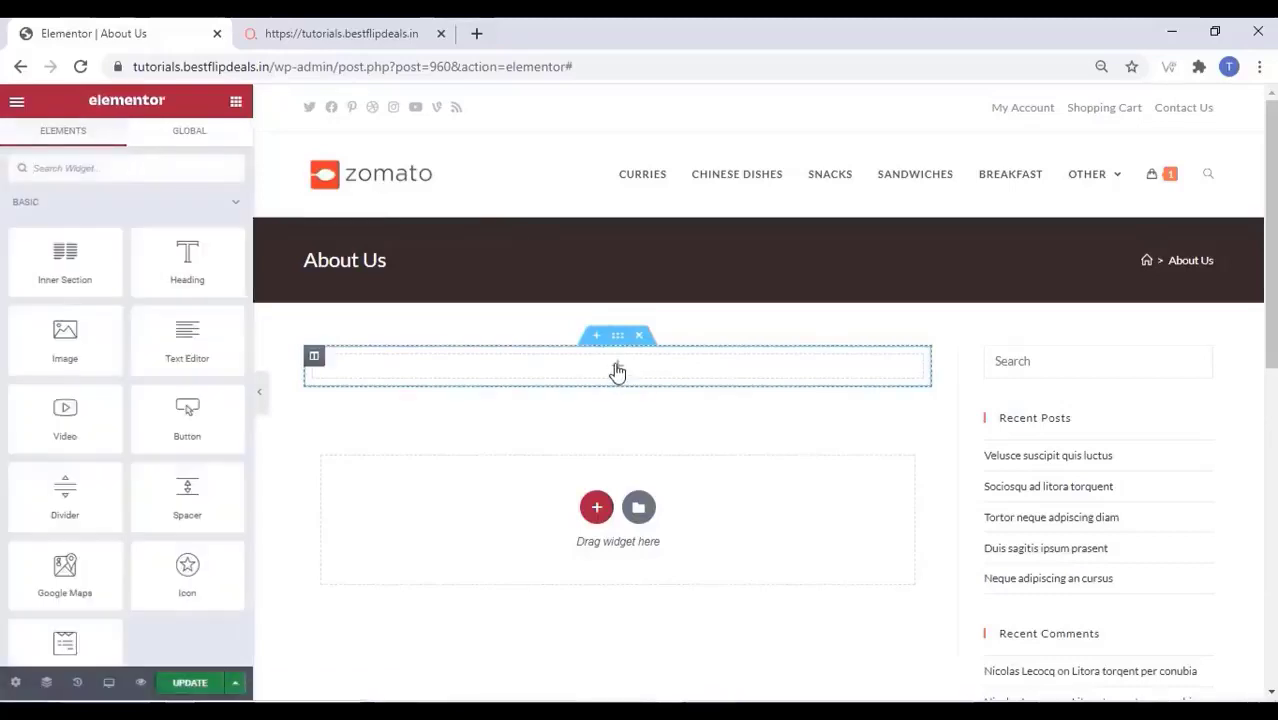
pyautogui.moveTo(48, 335); pyautogui.dragTo(594, 367)
# Insert the noodle photo from the media library into the Image widget
pyautogui.click(103, 314)
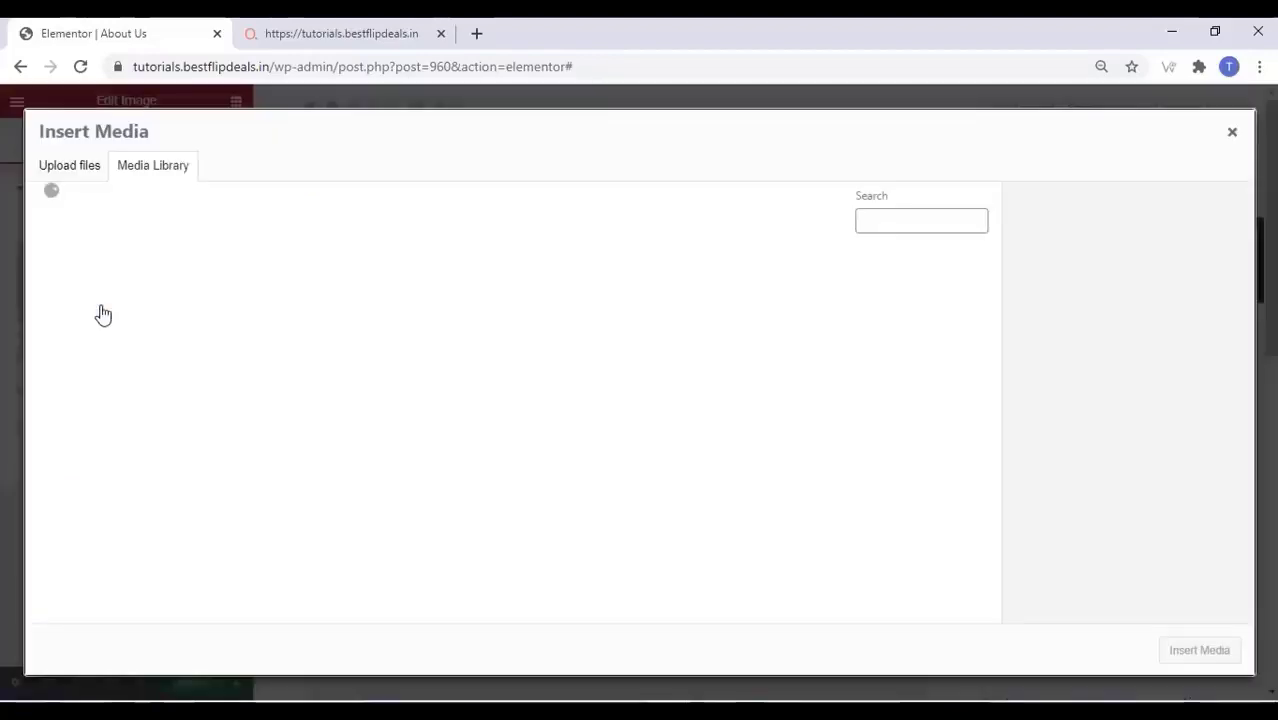
pyautogui.click(220, 424)
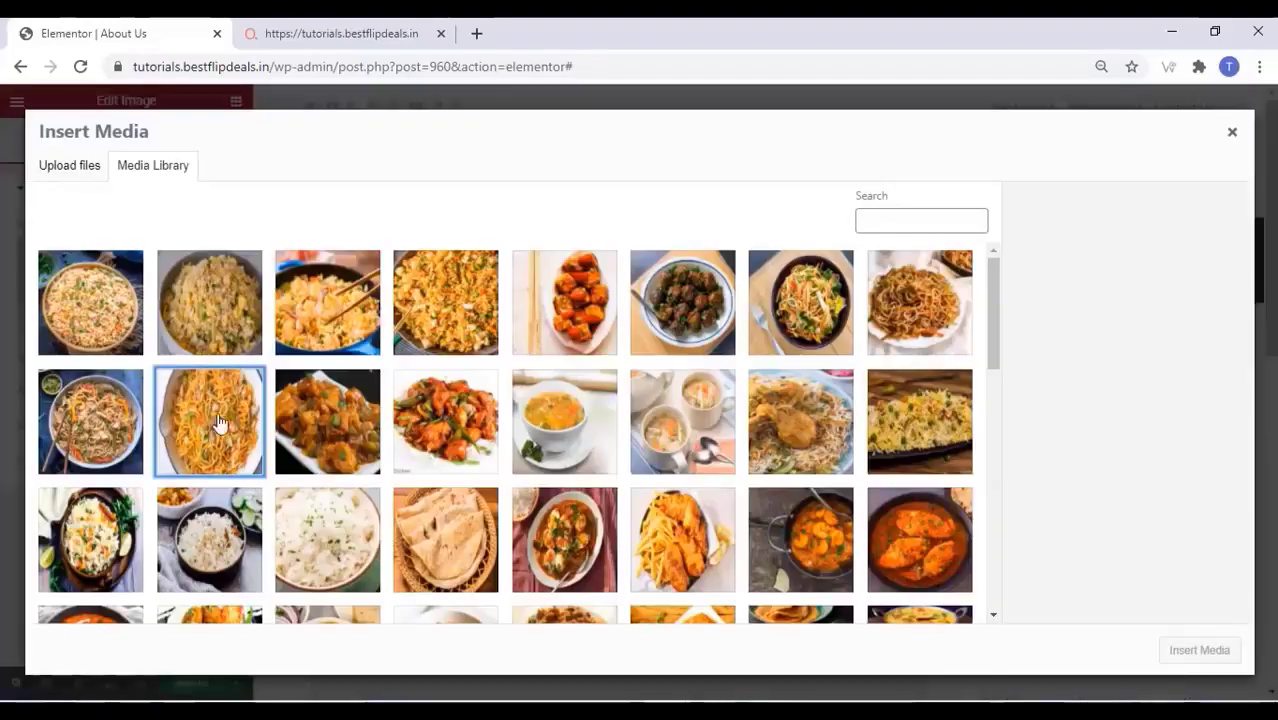
pyautogui.click(1195, 650)
pyautogui.scroll(-1, 495, 374)
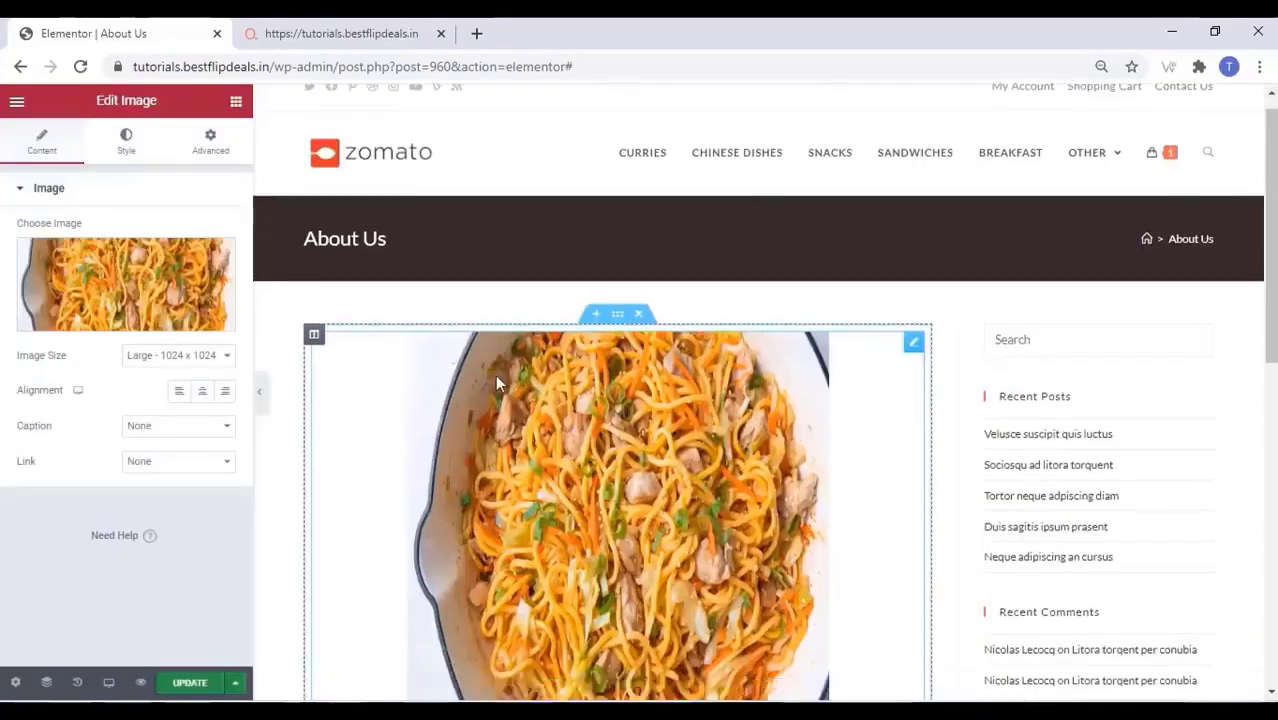
pyautogui.scroll(-4, 497, 382)
pyautogui.click(597, 497)
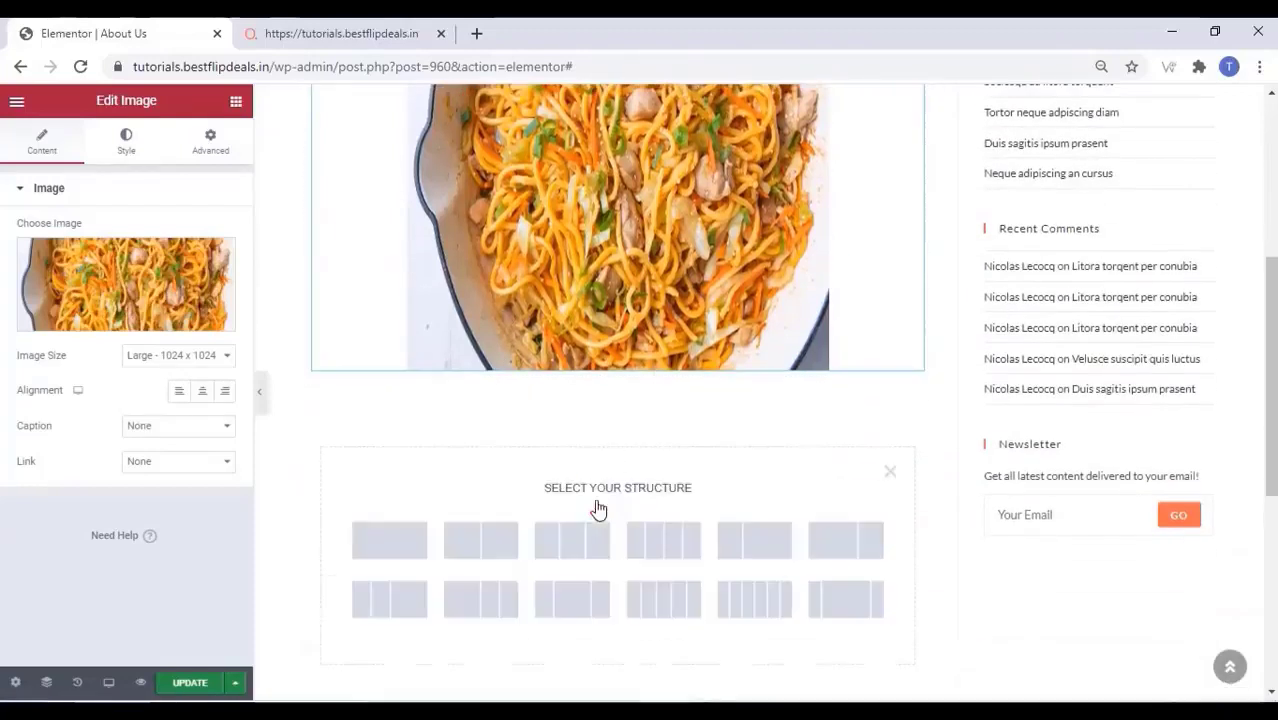
# Add a one-column Text Editor block reading 'We Serve The Best Food' and update the page
pyautogui.click(428, 535)
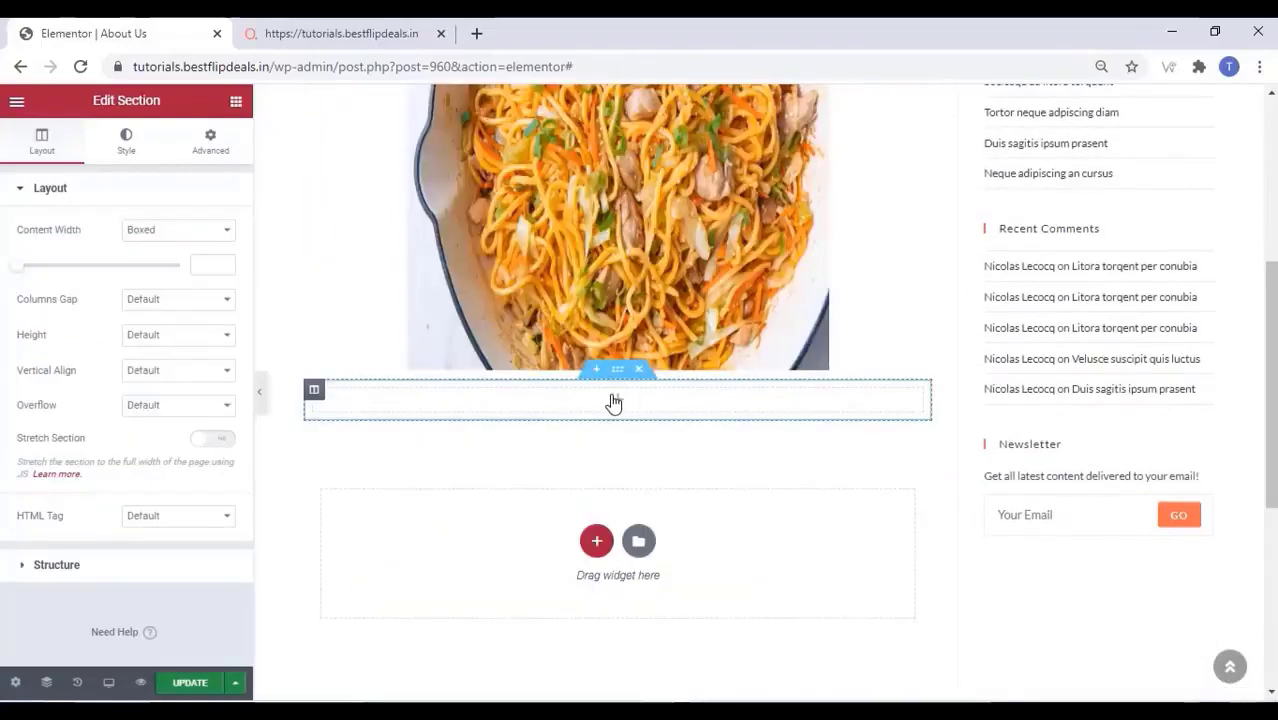
pyautogui.click(614, 402)
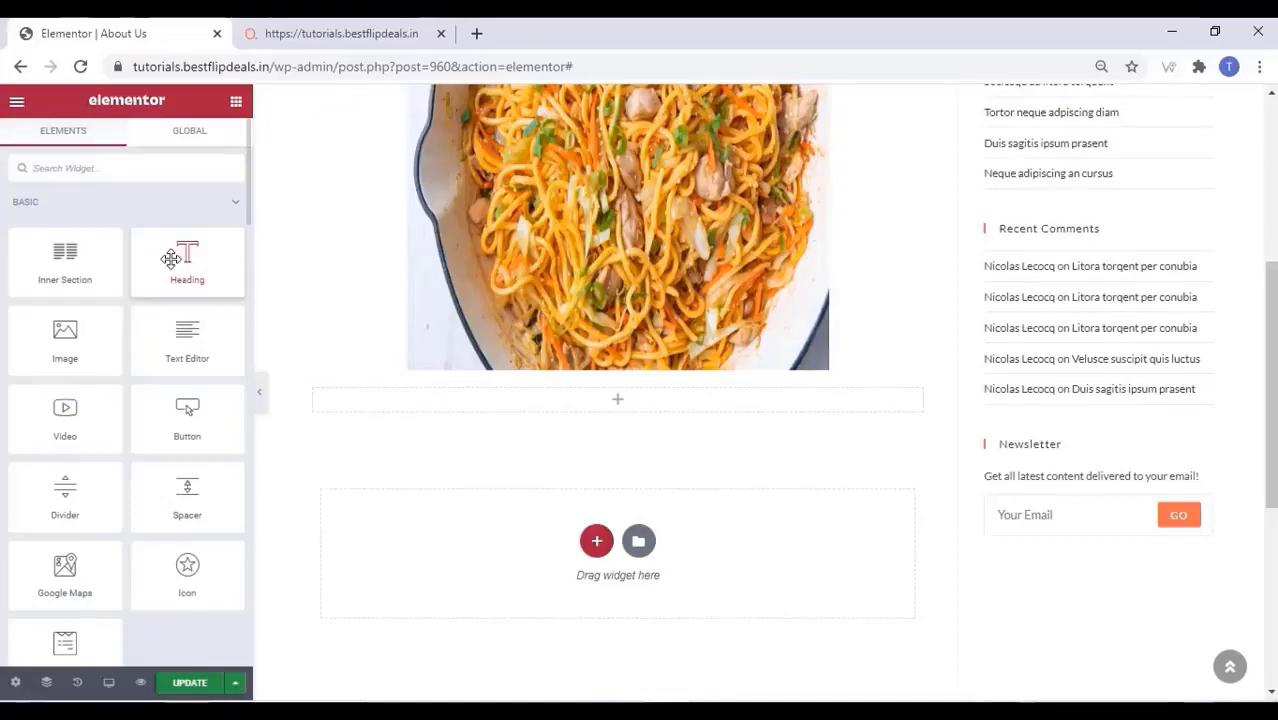
pyautogui.moveTo(184, 341); pyautogui.dragTo(617, 409)
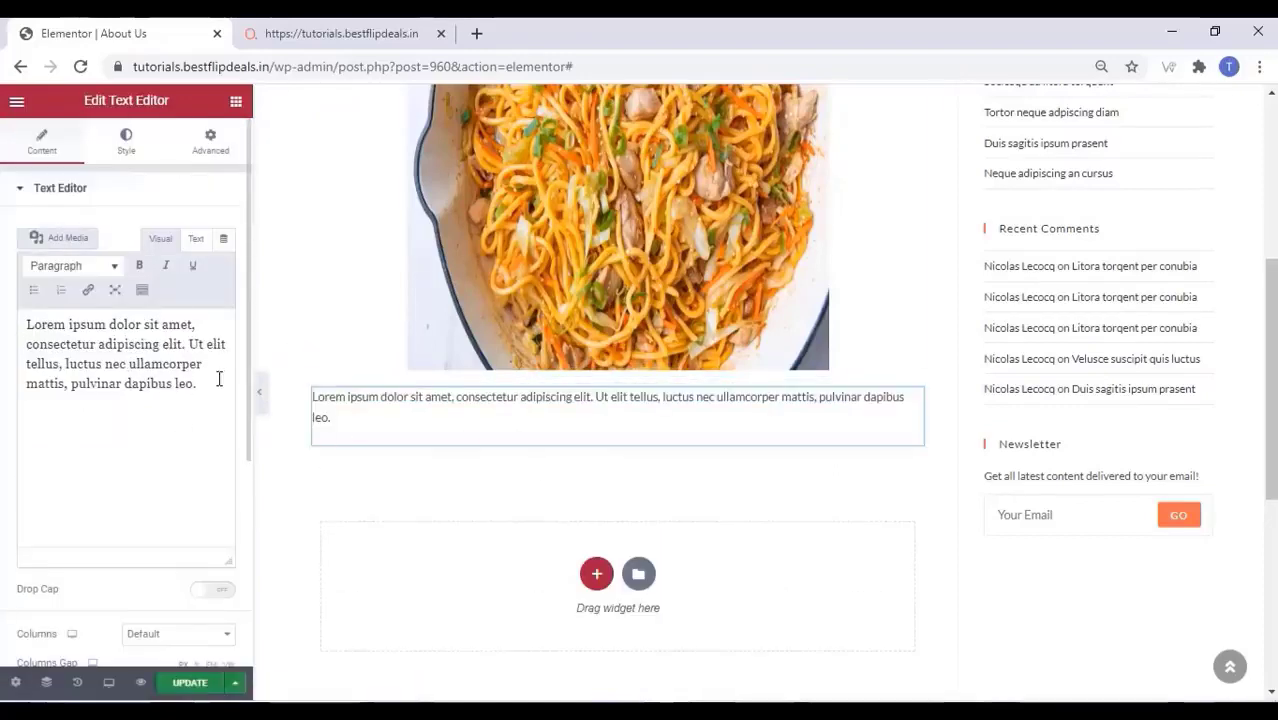
pyautogui.moveTo(217, 376); pyautogui.dragTo(93, 354)
pyautogui.hotkey('ctrl', 'a')
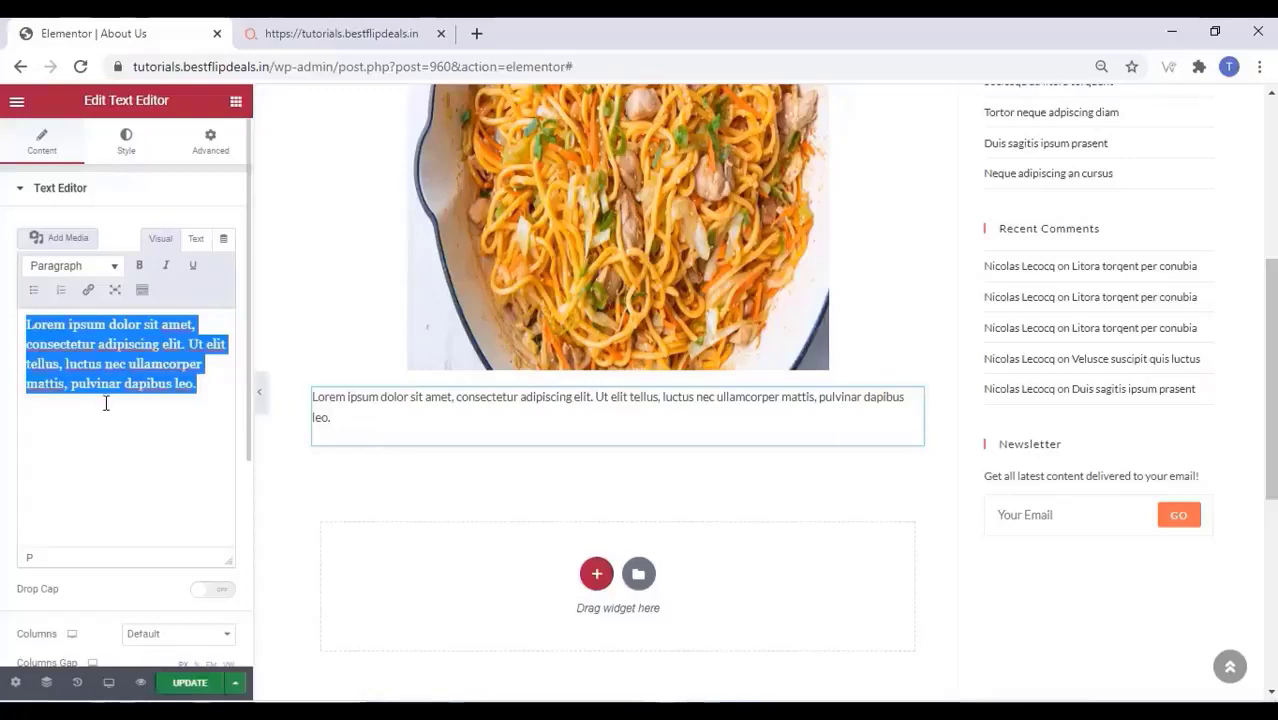
pyautogui.write('We Serve The')
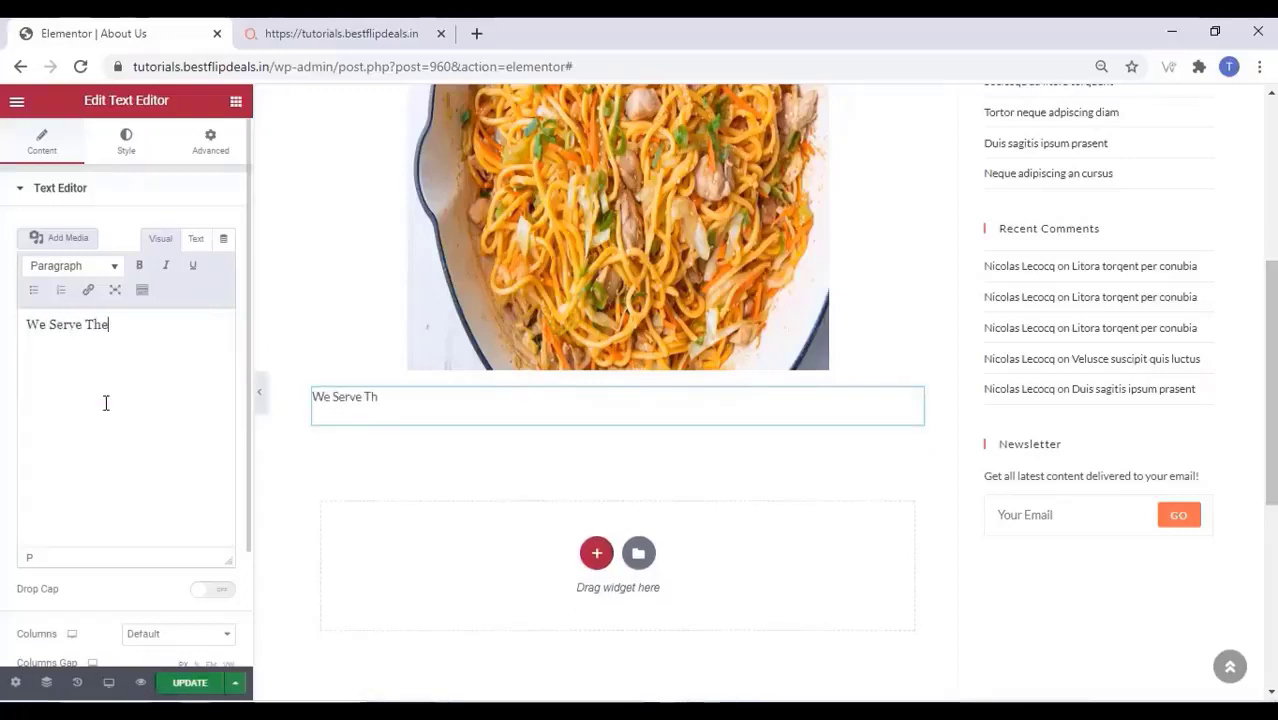
pyautogui.write(' Best Food')
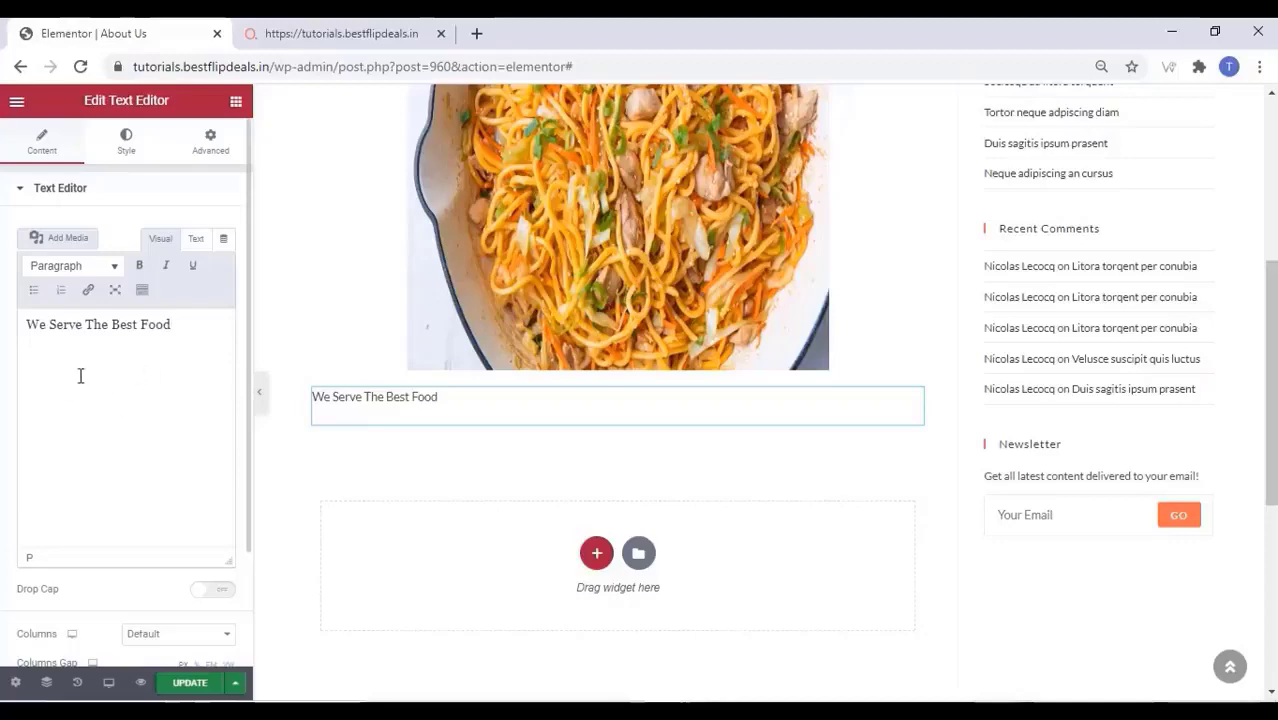
pyautogui.click(186, 684)
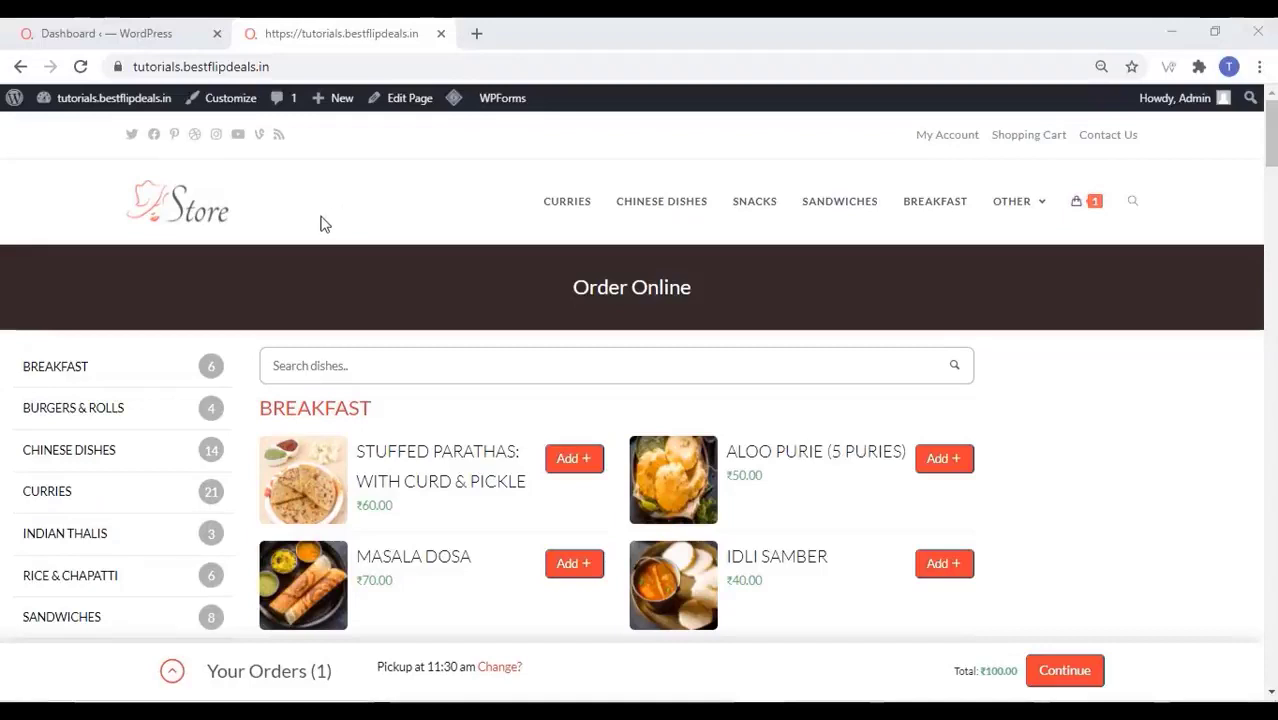
# In the Customizer's Header > Logo, replace the Store logo with the uncropped zomato image
pyautogui.click(227, 104)
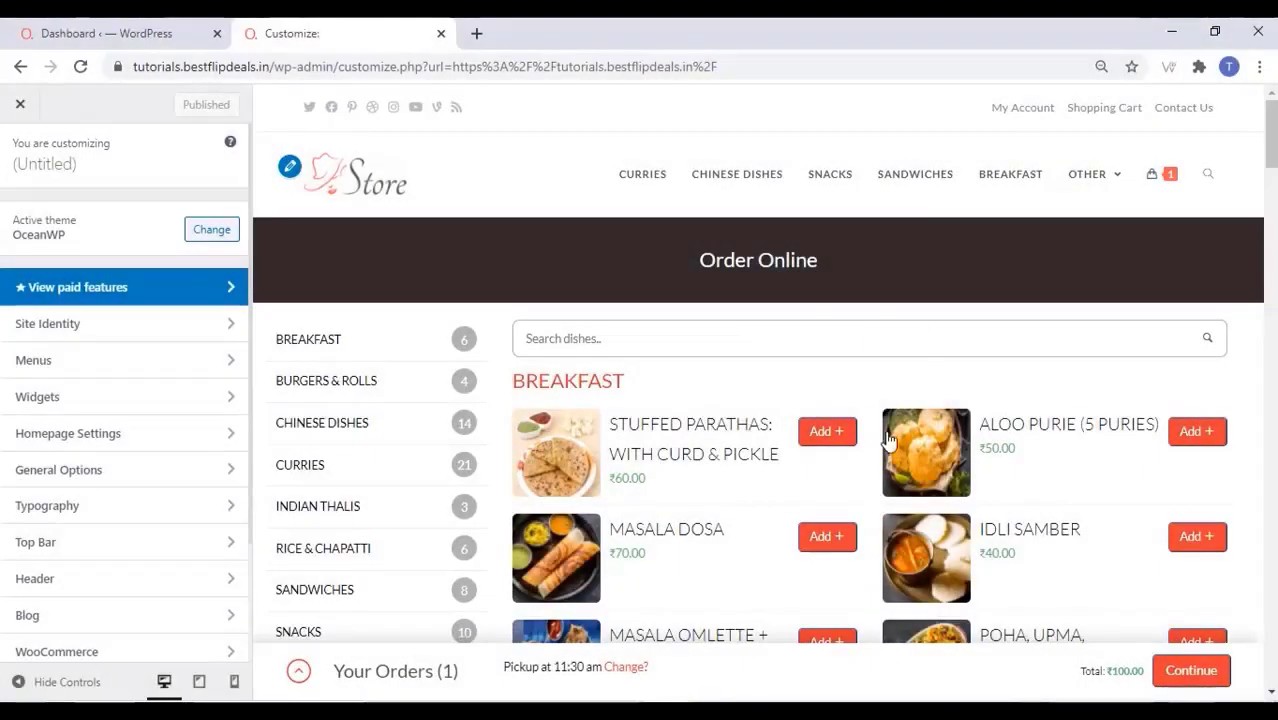
pyautogui.click(287, 168)
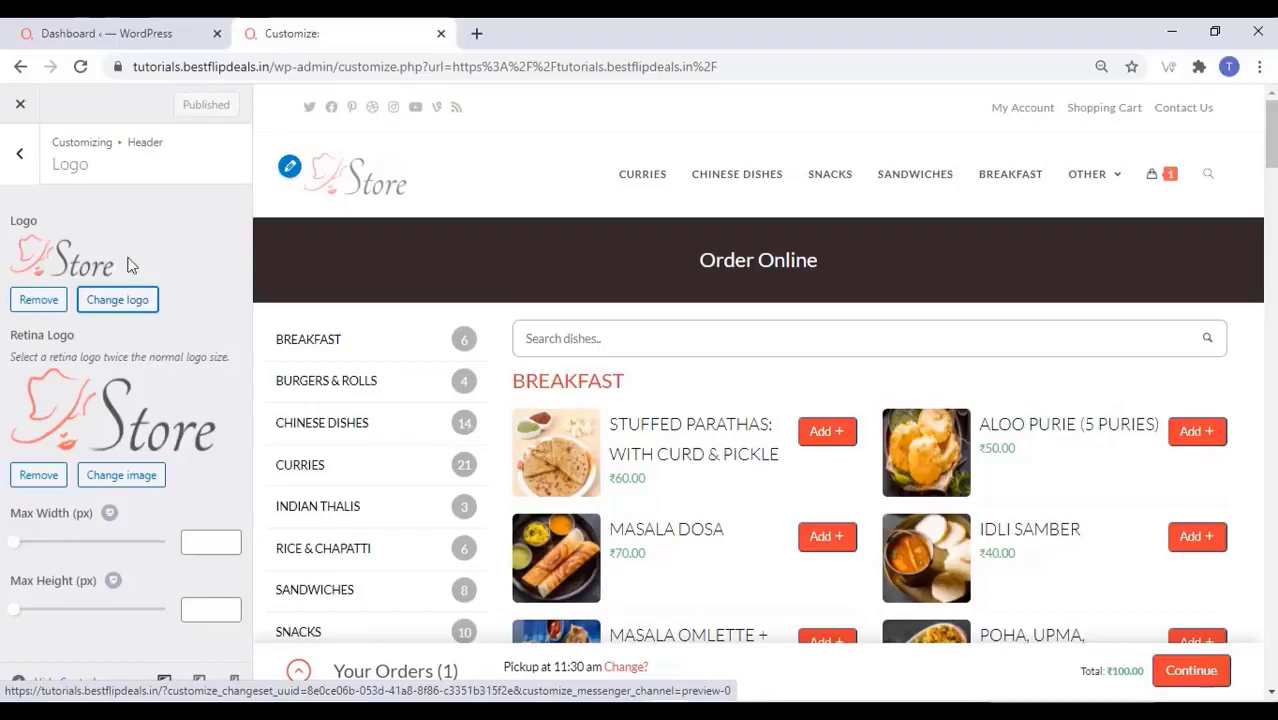
pyautogui.click(118, 300)
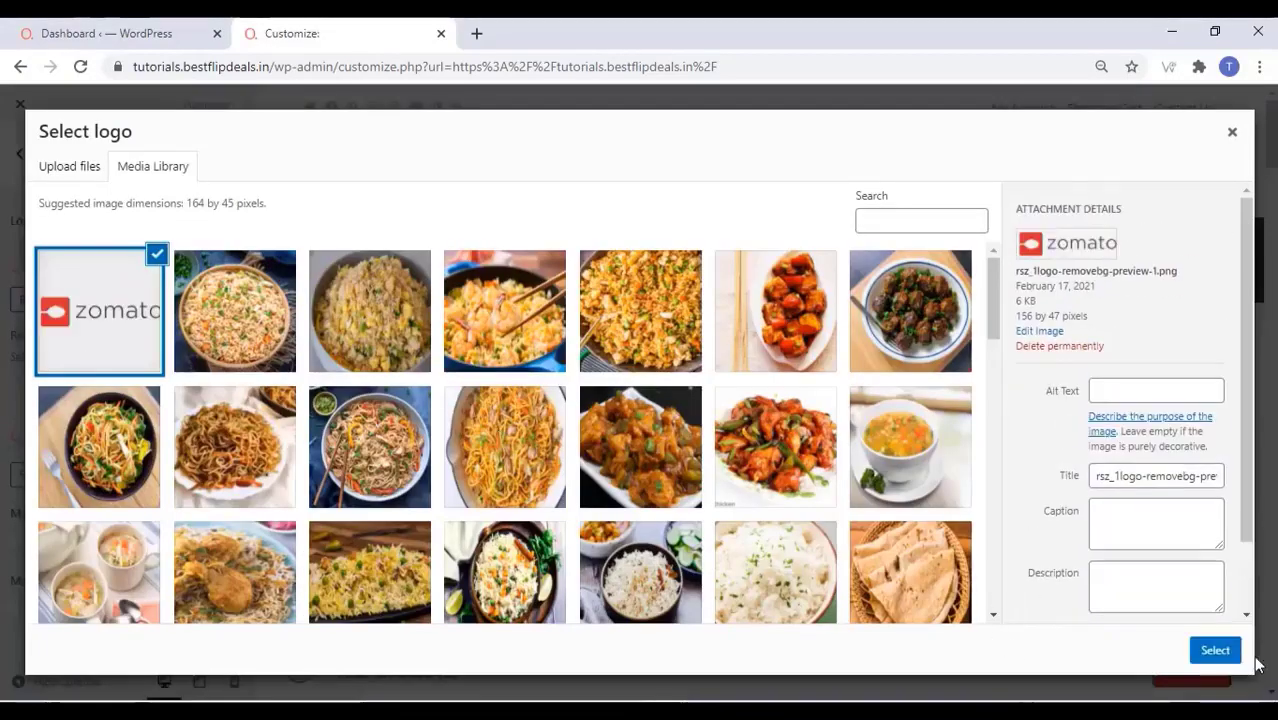
pyautogui.click(1213, 651)
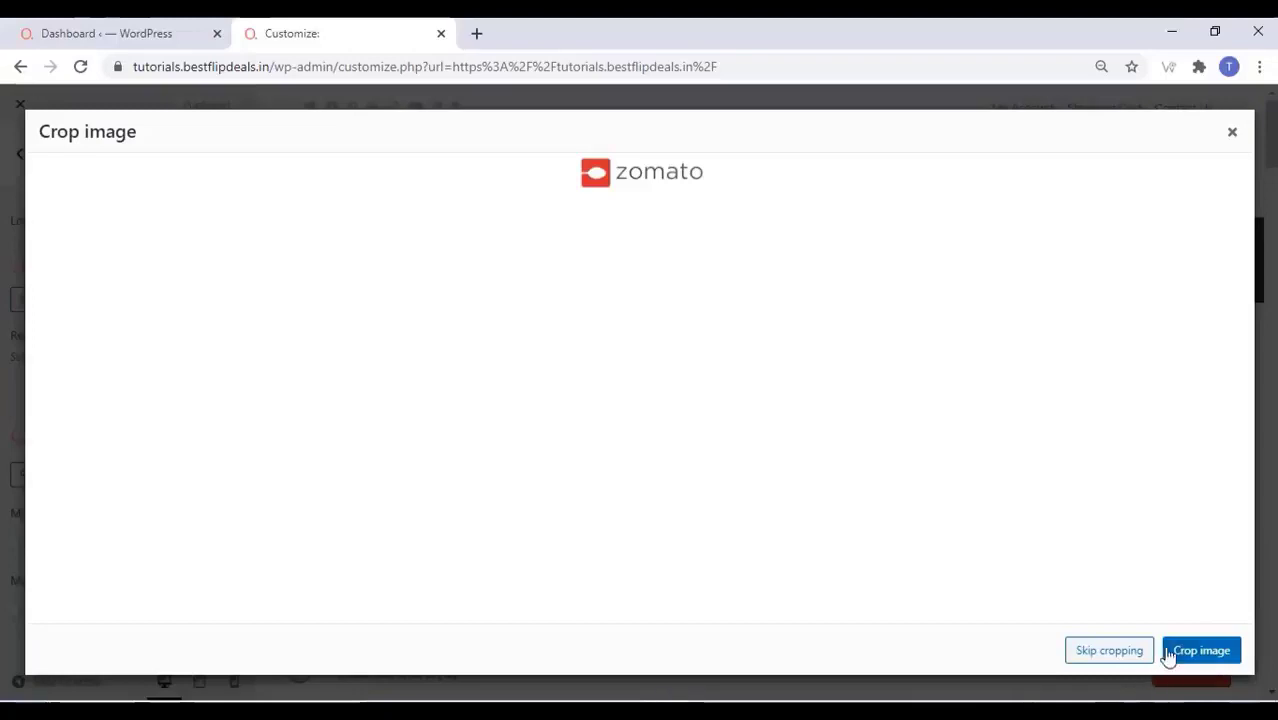
pyautogui.click(1133, 652)
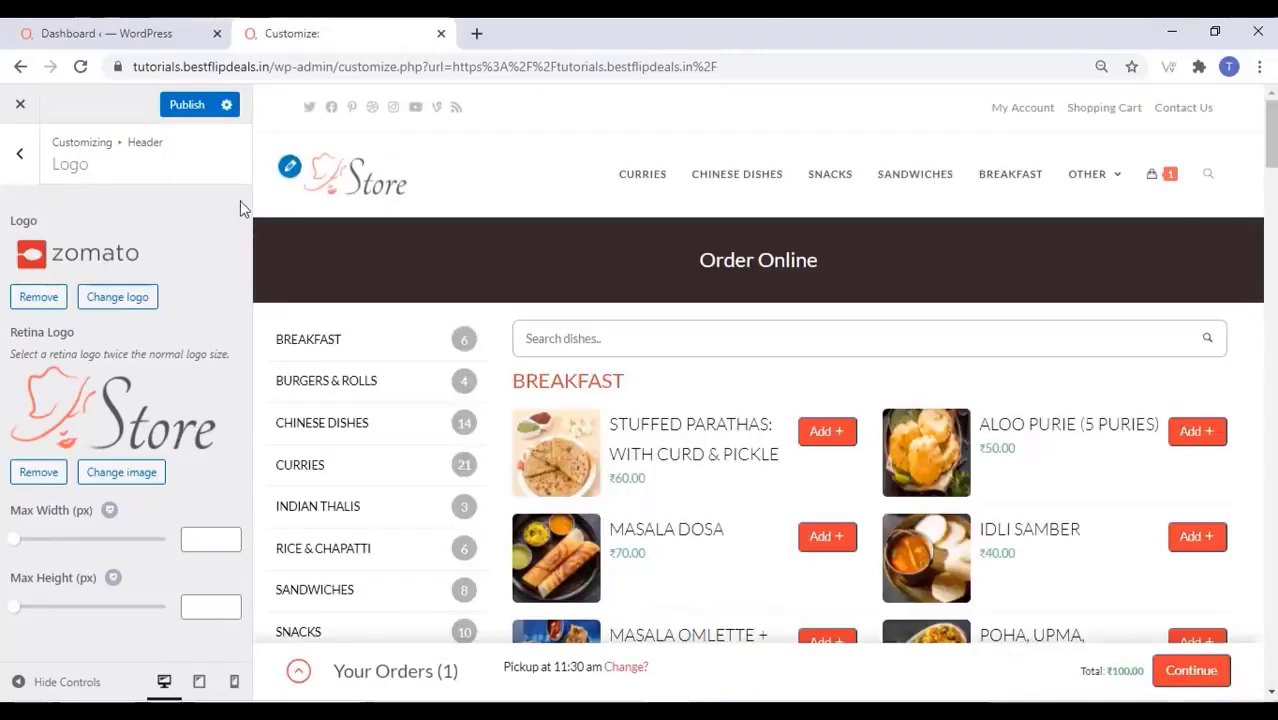
# Set zomato as the retina logo, widen the logo's max width, and publish
pyautogui.click(121, 472)
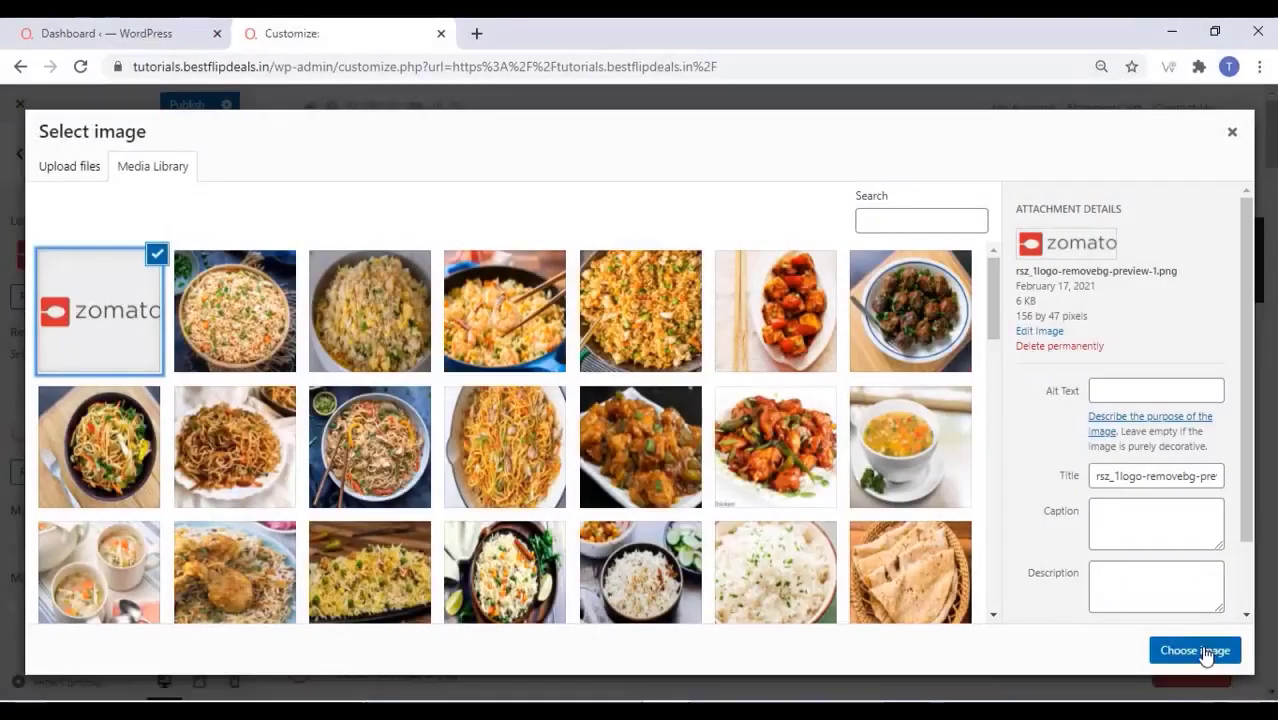
pyautogui.click(1198, 650)
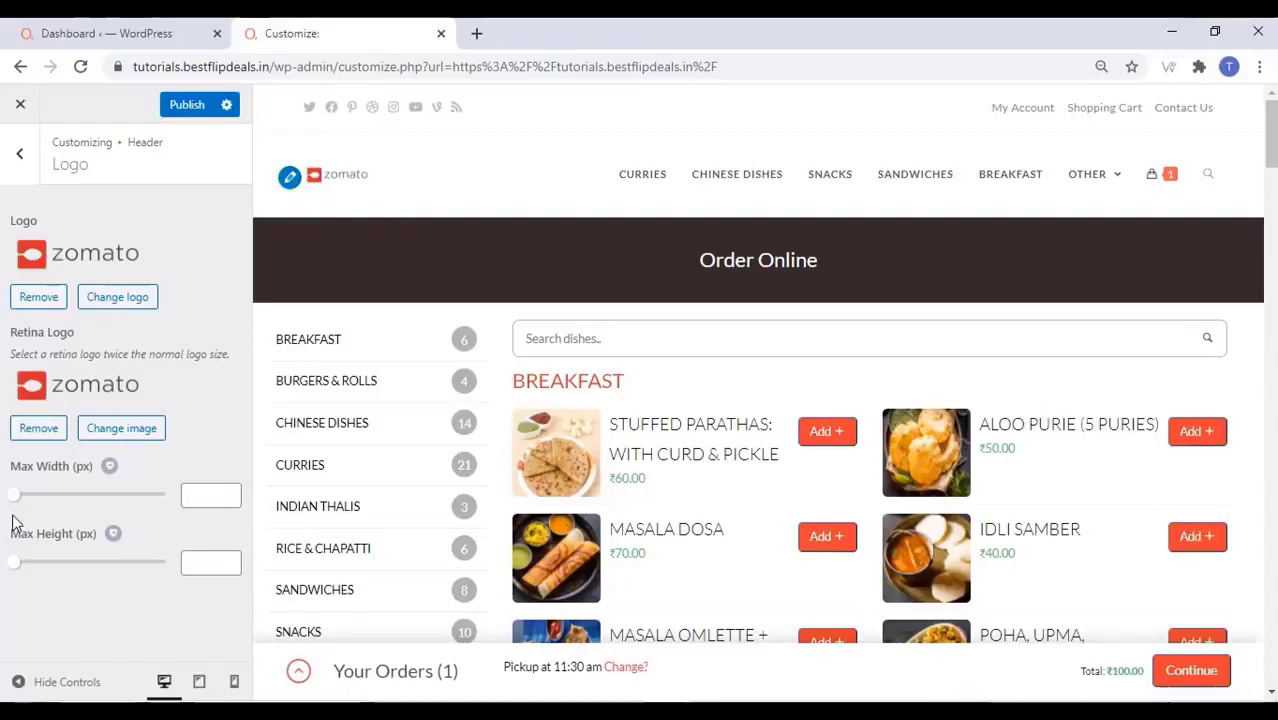
pyautogui.moveTo(32, 498)
pyautogui.mouseDown()
pyautogui.moveTo(165, 508)
pyautogui.moveTo(27, 498)
pyautogui.mouseUp()
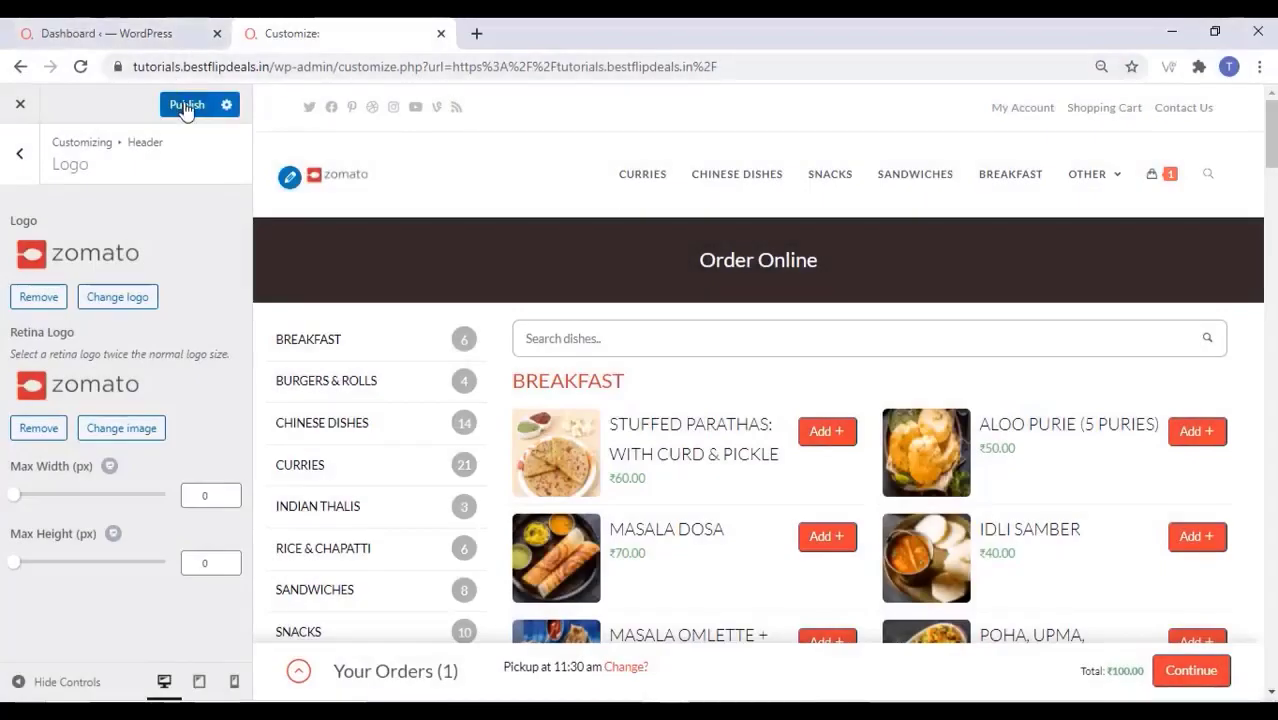
pyautogui.click(186, 106)
pyautogui.click(29, 168)
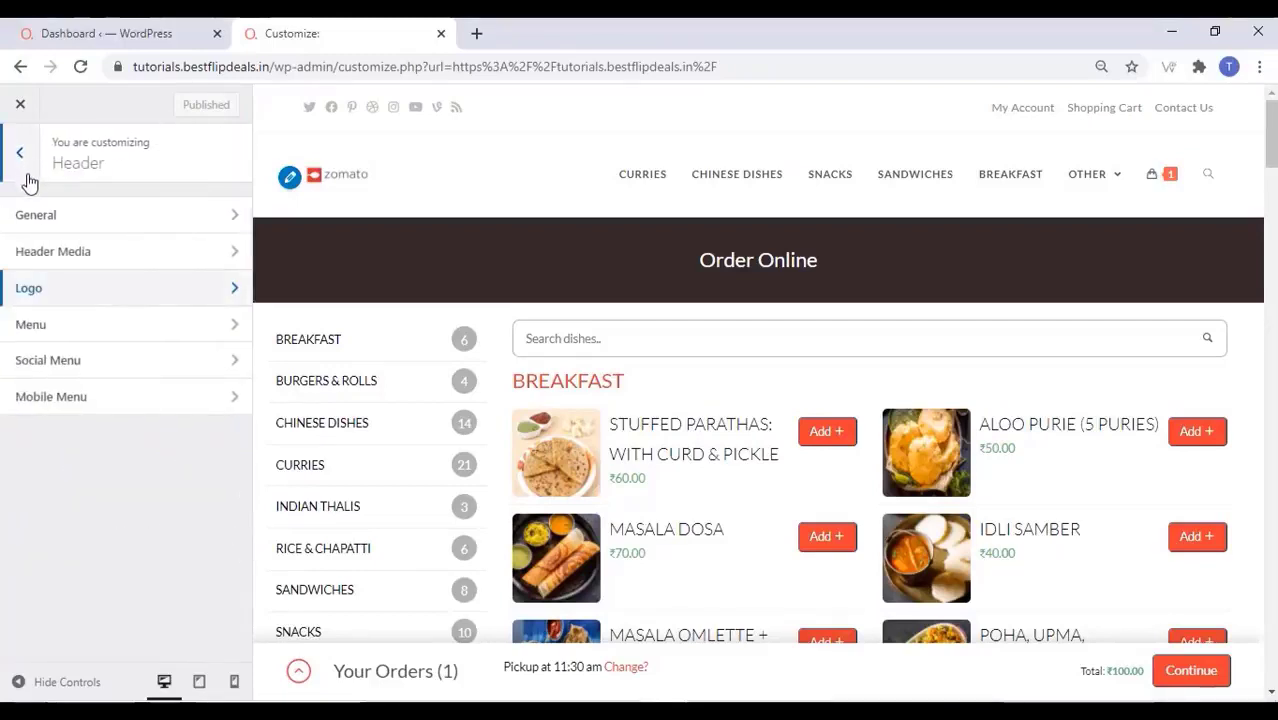
# Look over the mobile menu settings, publish again, and close the Customizer
pyautogui.click(79, 403)
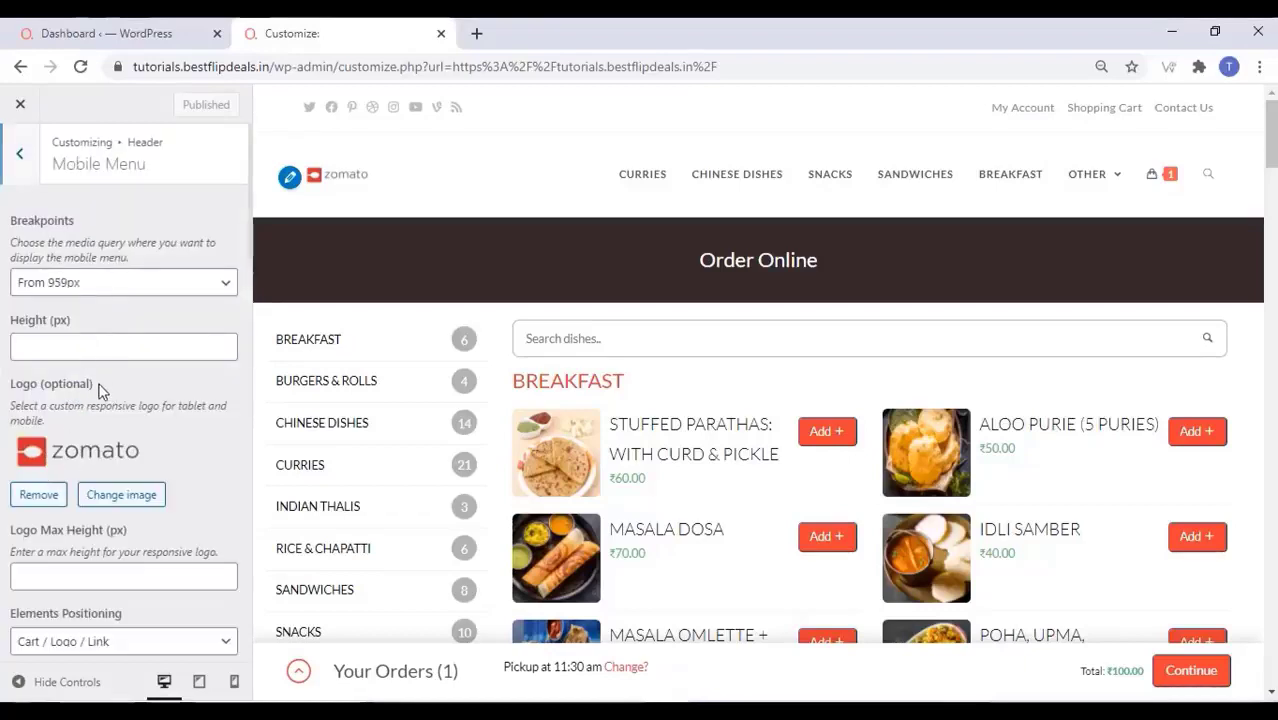
pyautogui.moveTo(100, 390); pyautogui.dragTo(52, 163)
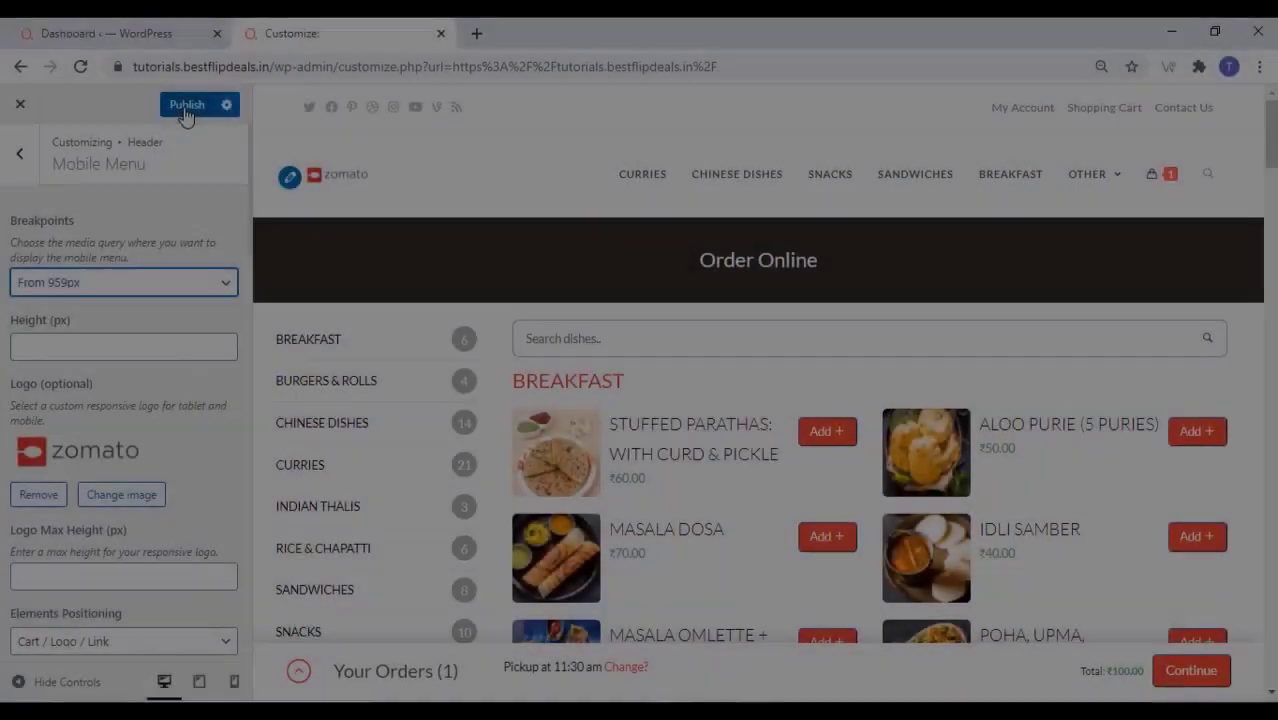
pyautogui.click(184, 108)
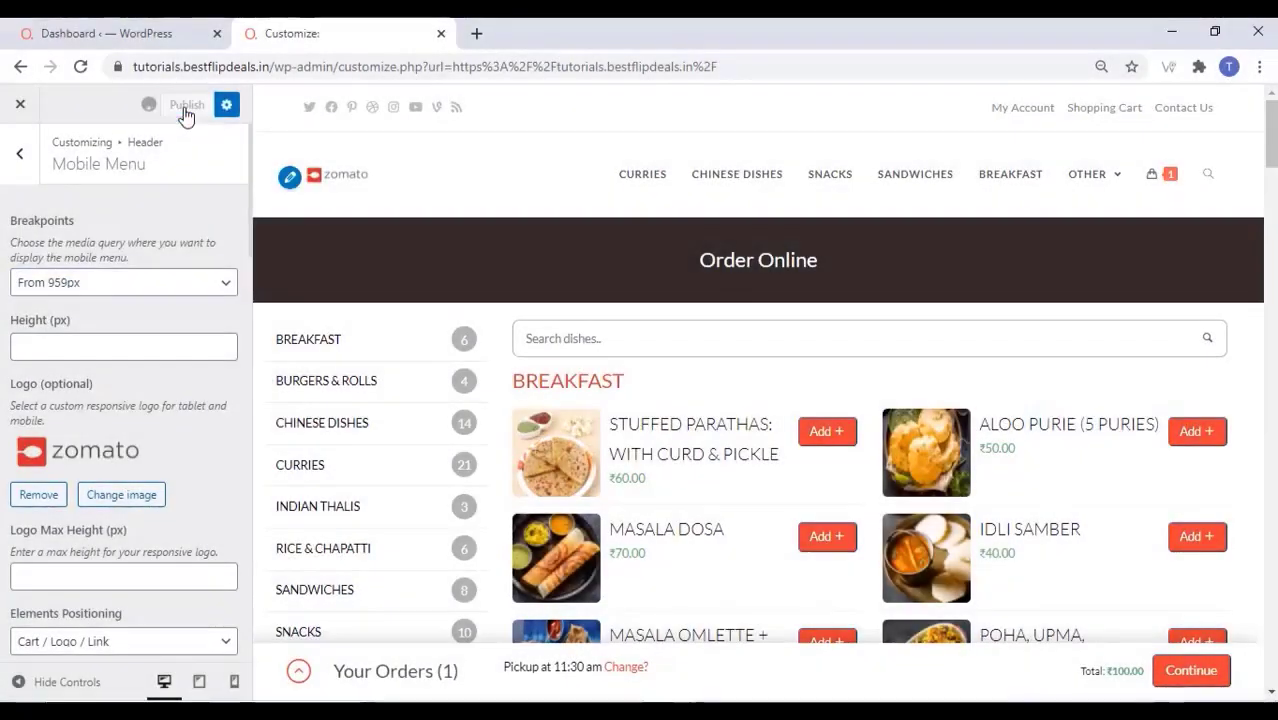
pyautogui.click(20, 160)
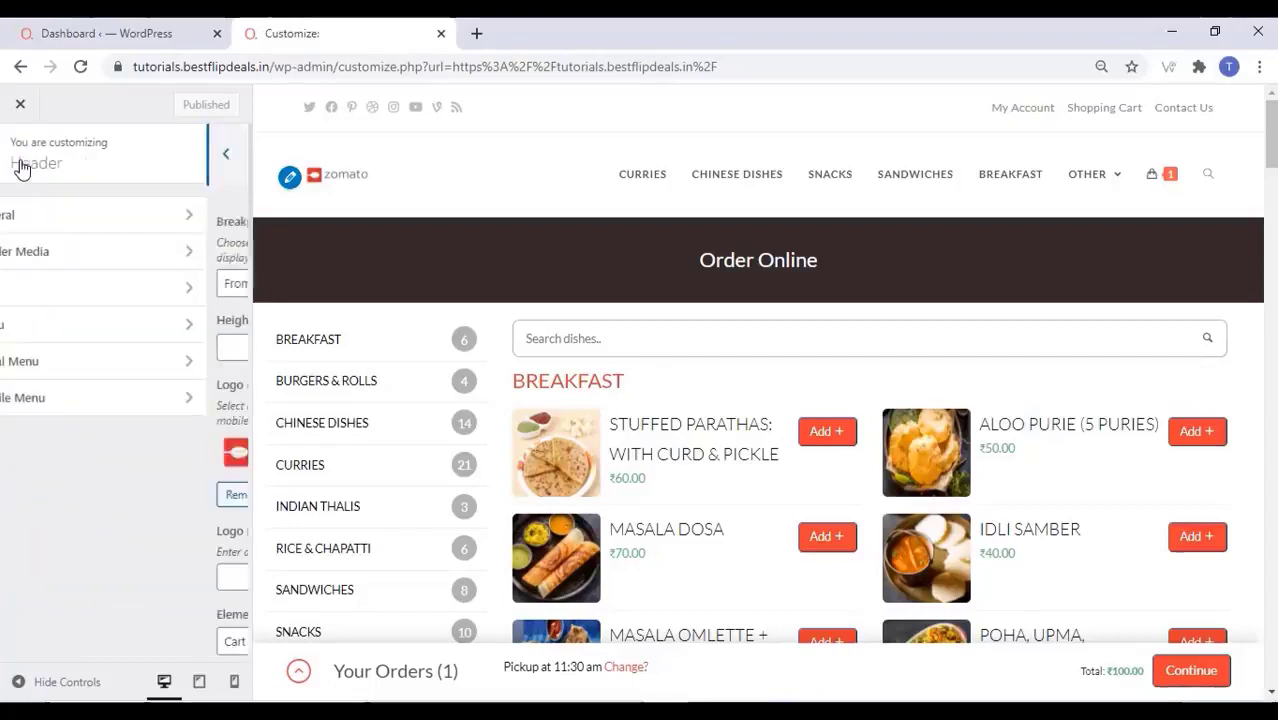
pyautogui.click(21, 105)
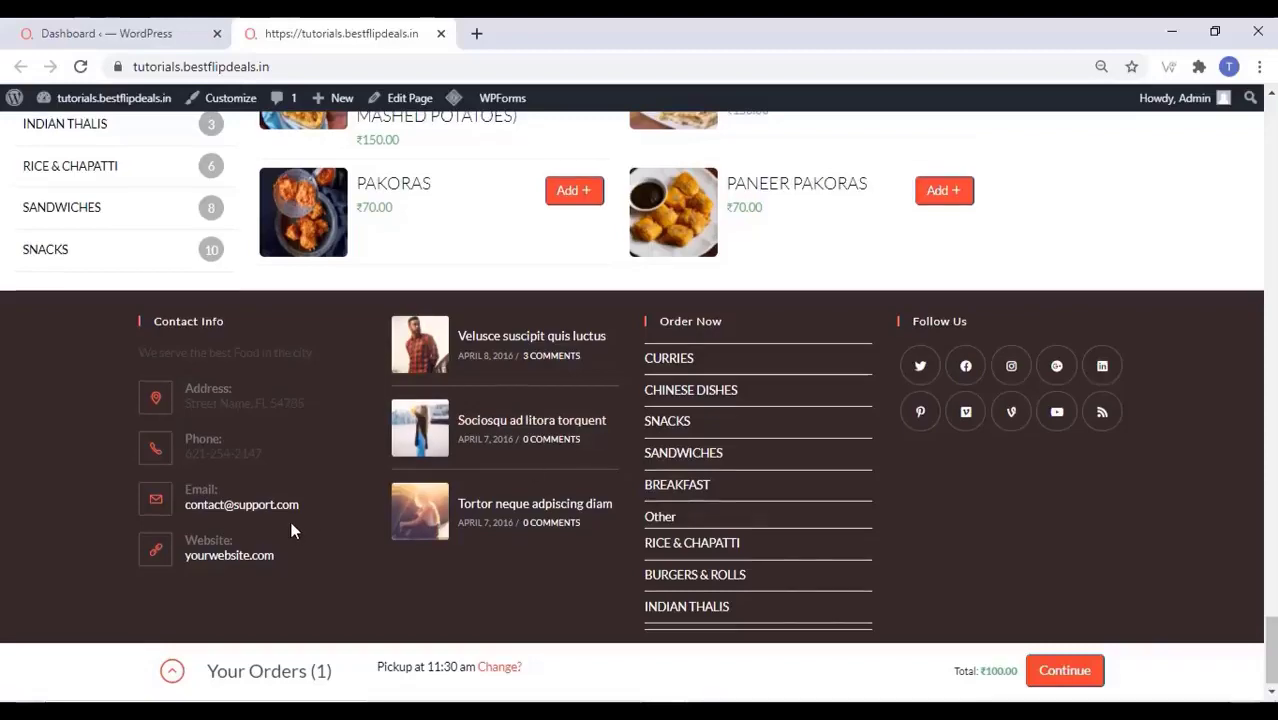
# Scroll the live Order Online page to check the footer, then back to the top
pyautogui.scroll(1, 294, 527)
pyautogui.scroll(-1, 295, 518)
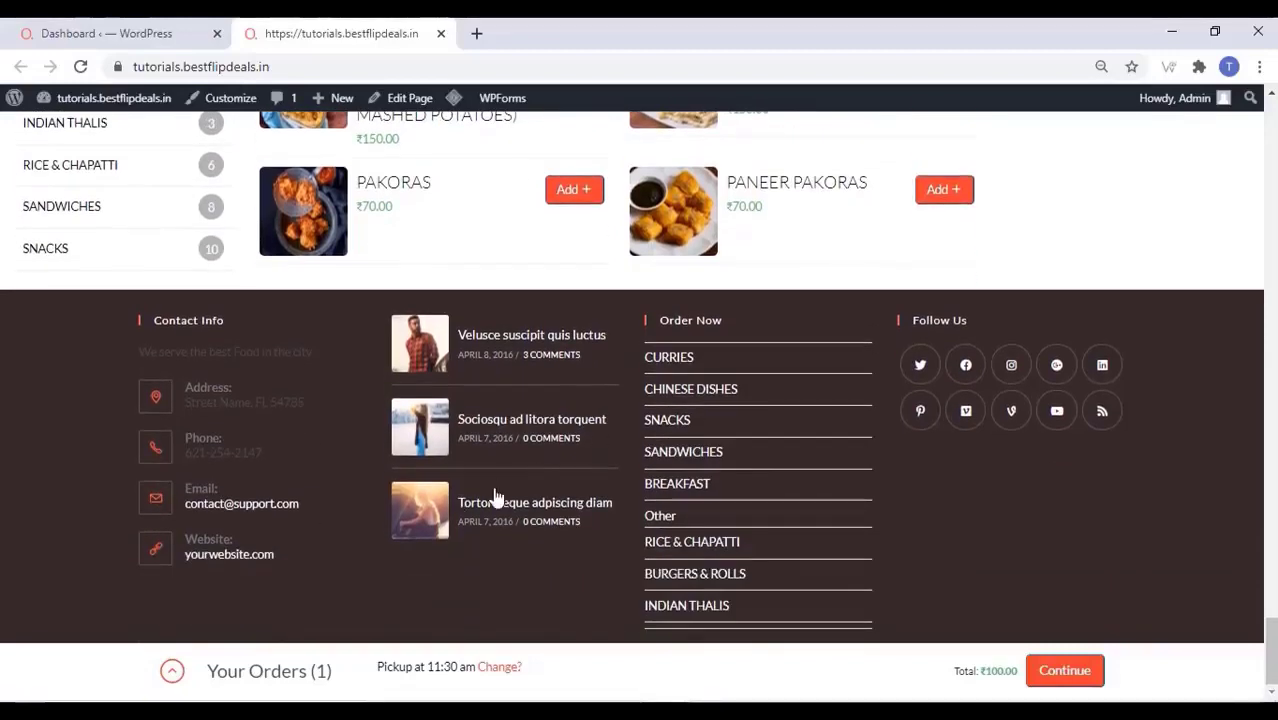
pyautogui.scroll(6, 345, 488)
pyautogui.scroll(20, 345, 490)
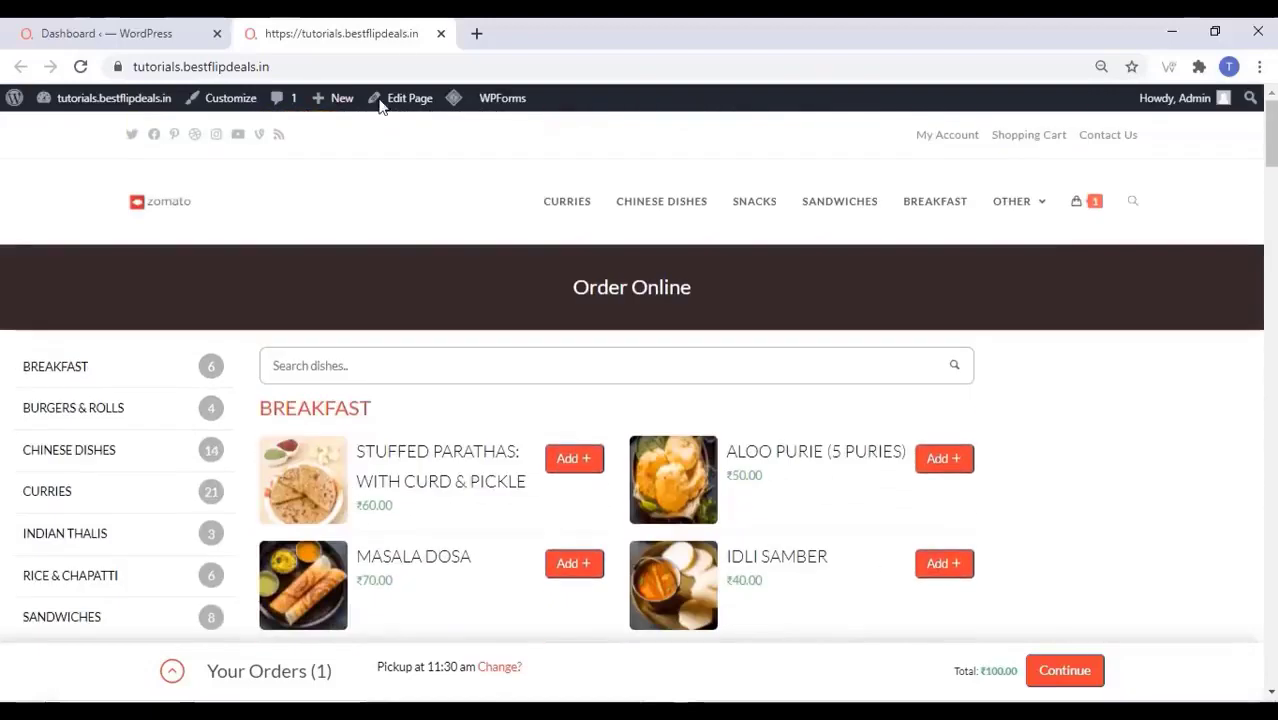
# In Order Online's OceanWP footer settings, disable Footer Widgets, keep Copyright Default, update, and view
pyautogui.click(401, 104)
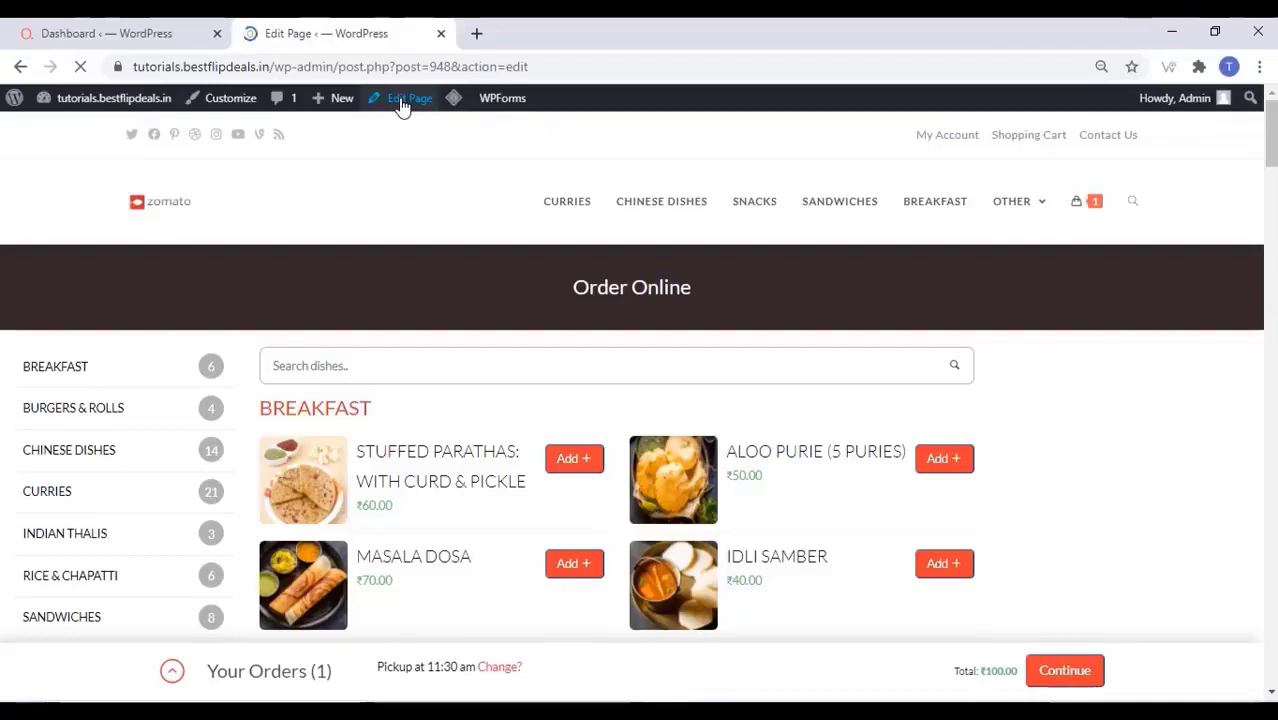
pyautogui.scroll(-5, 185, 331)
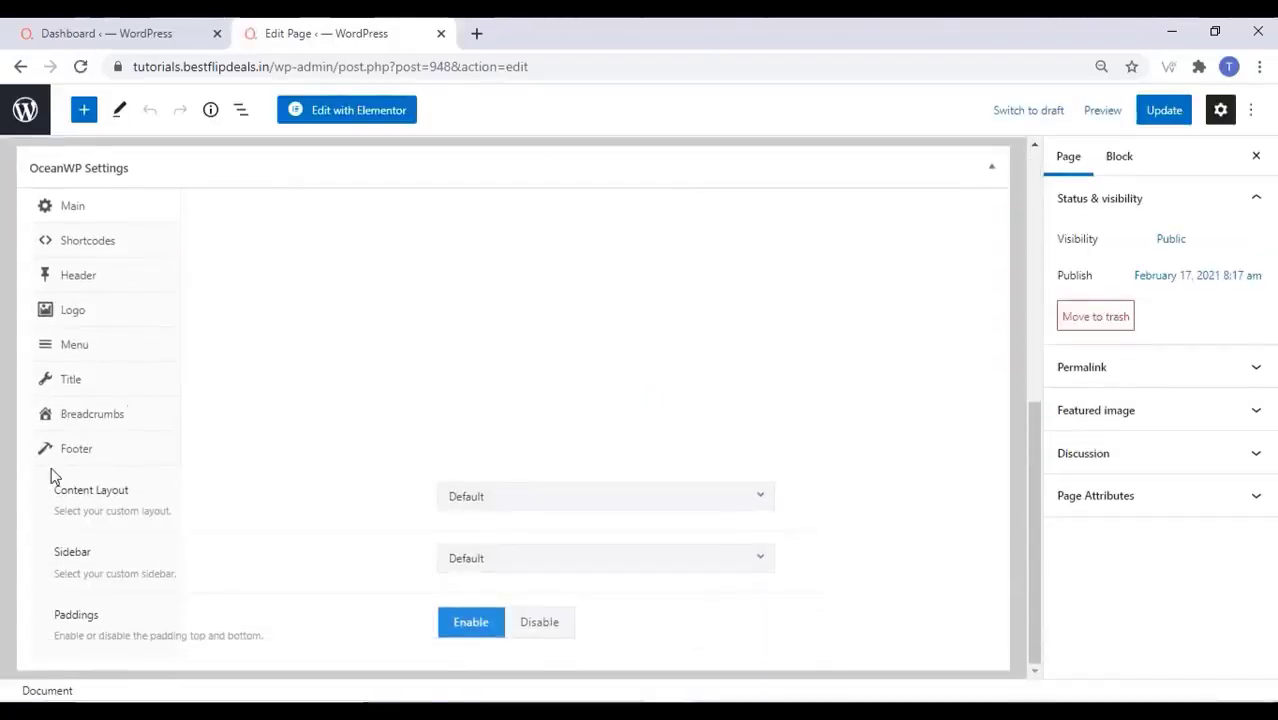
pyautogui.click(92, 450)
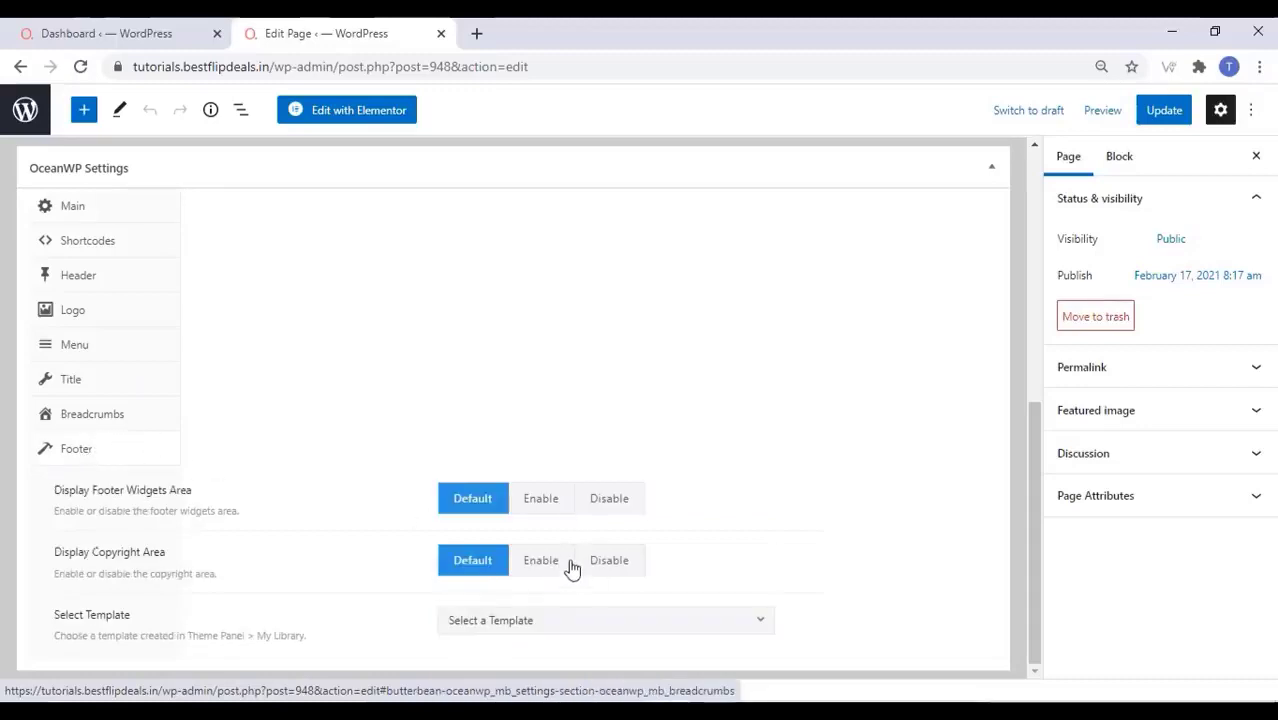
pyautogui.click(614, 499)
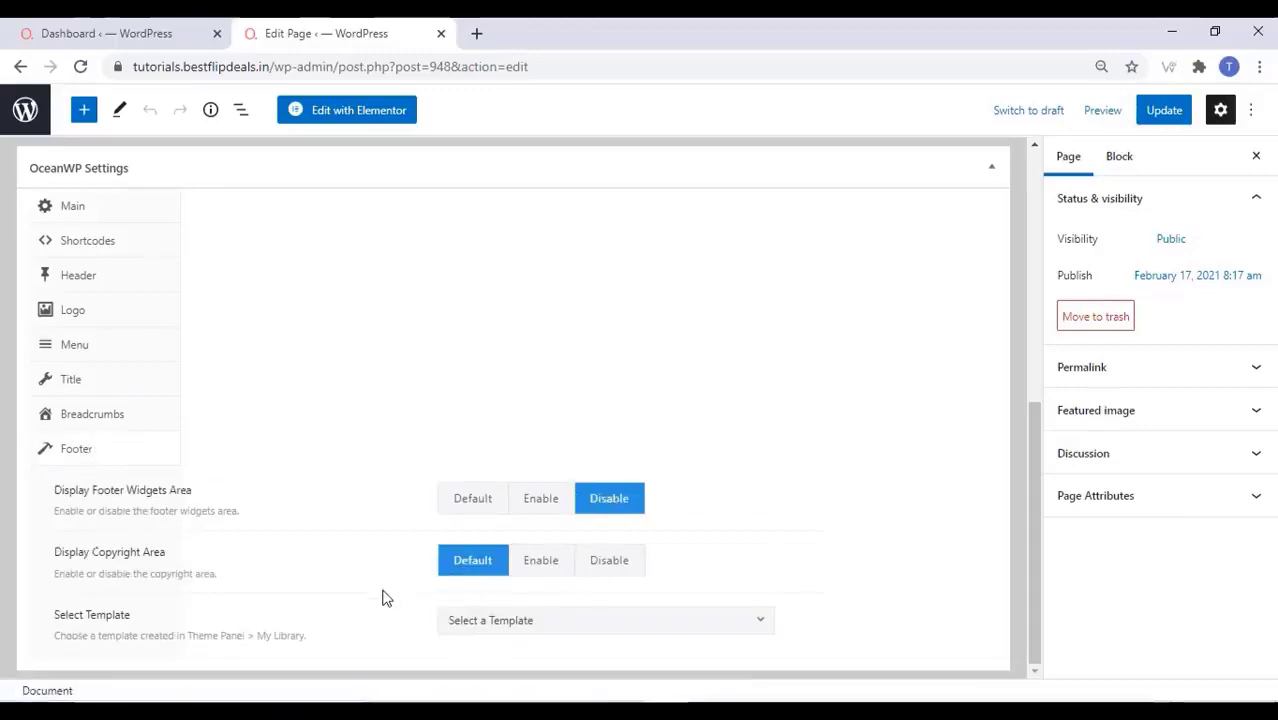
pyautogui.click(542, 563)
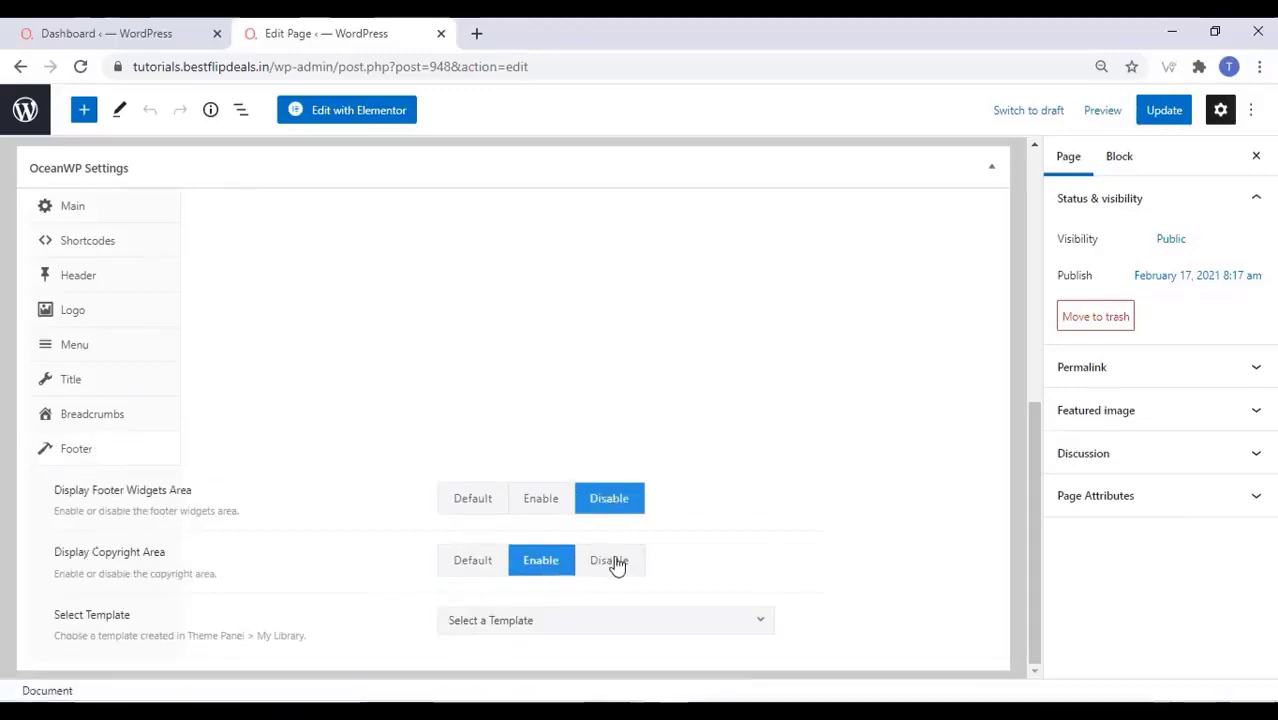
pyautogui.click(612, 561)
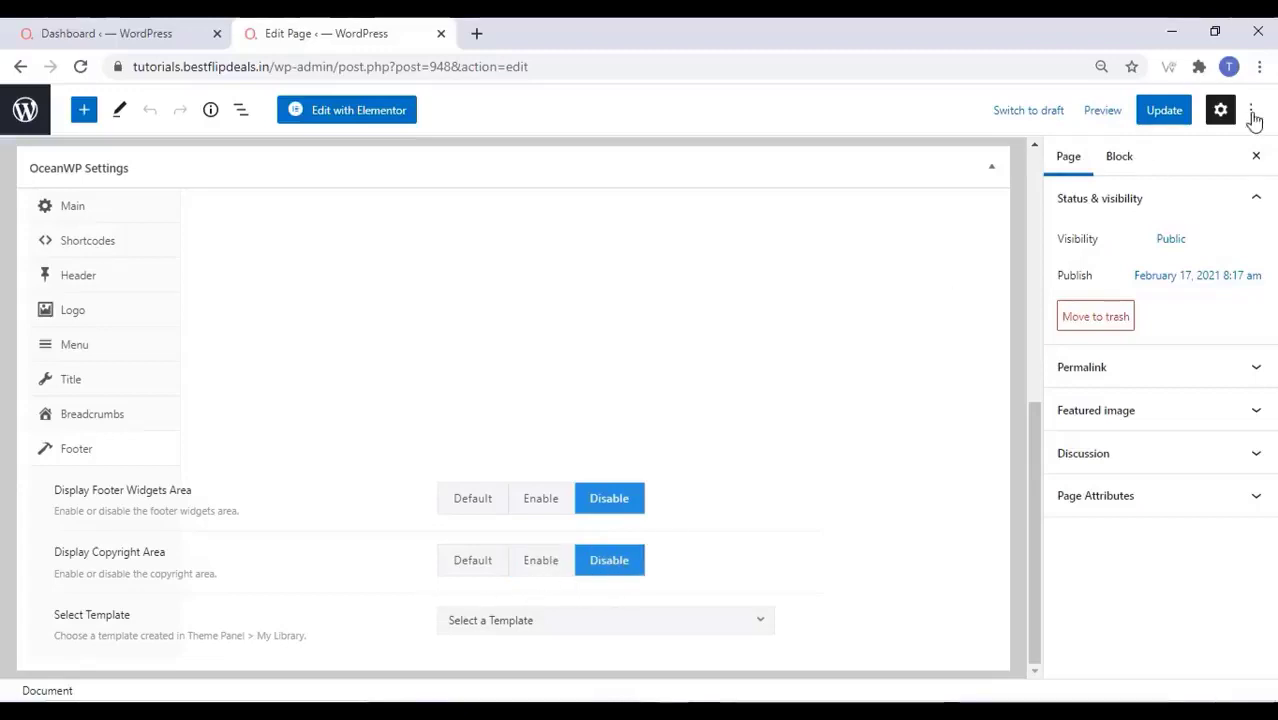
pyautogui.click(472, 563)
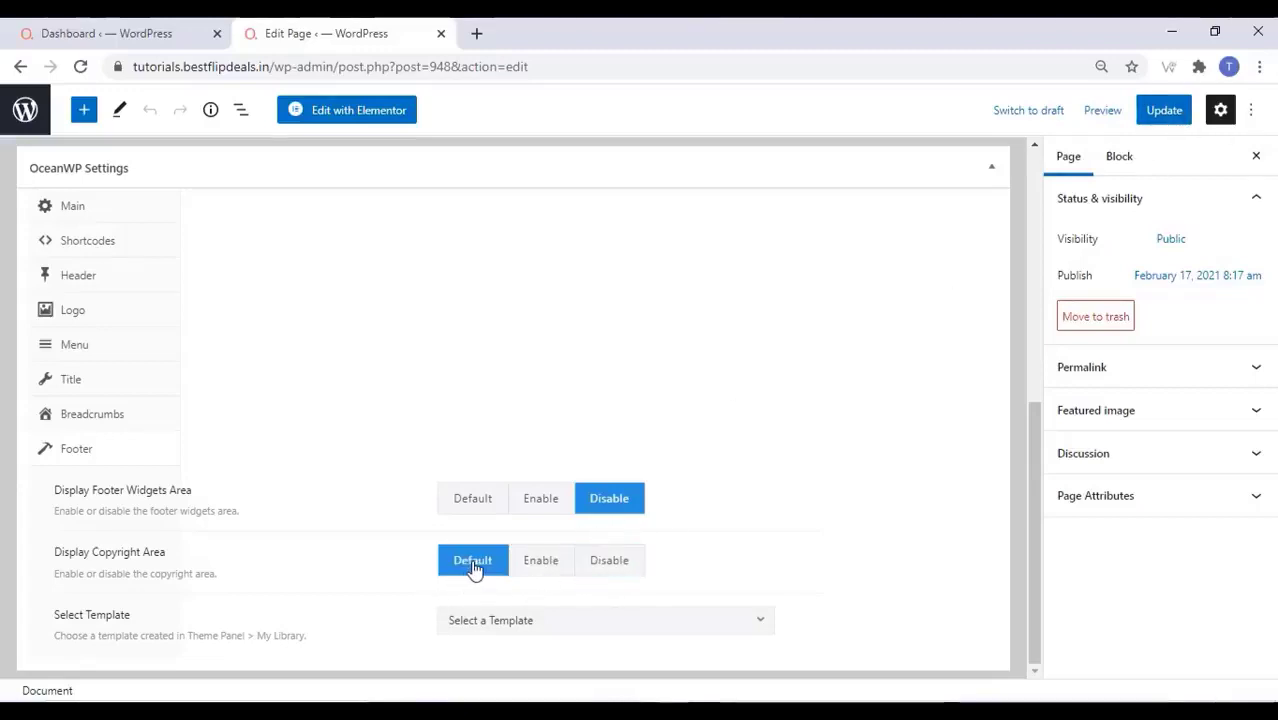
pyautogui.click(1152, 117)
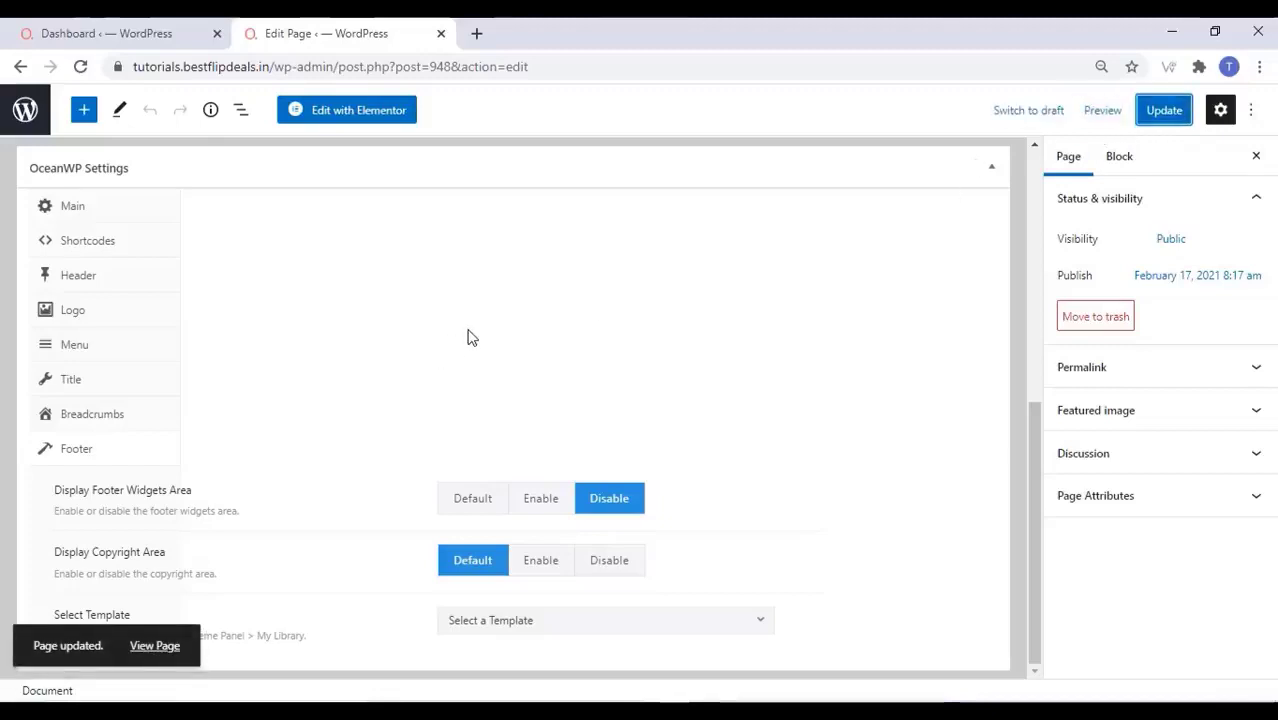
pyautogui.click(163, 646)
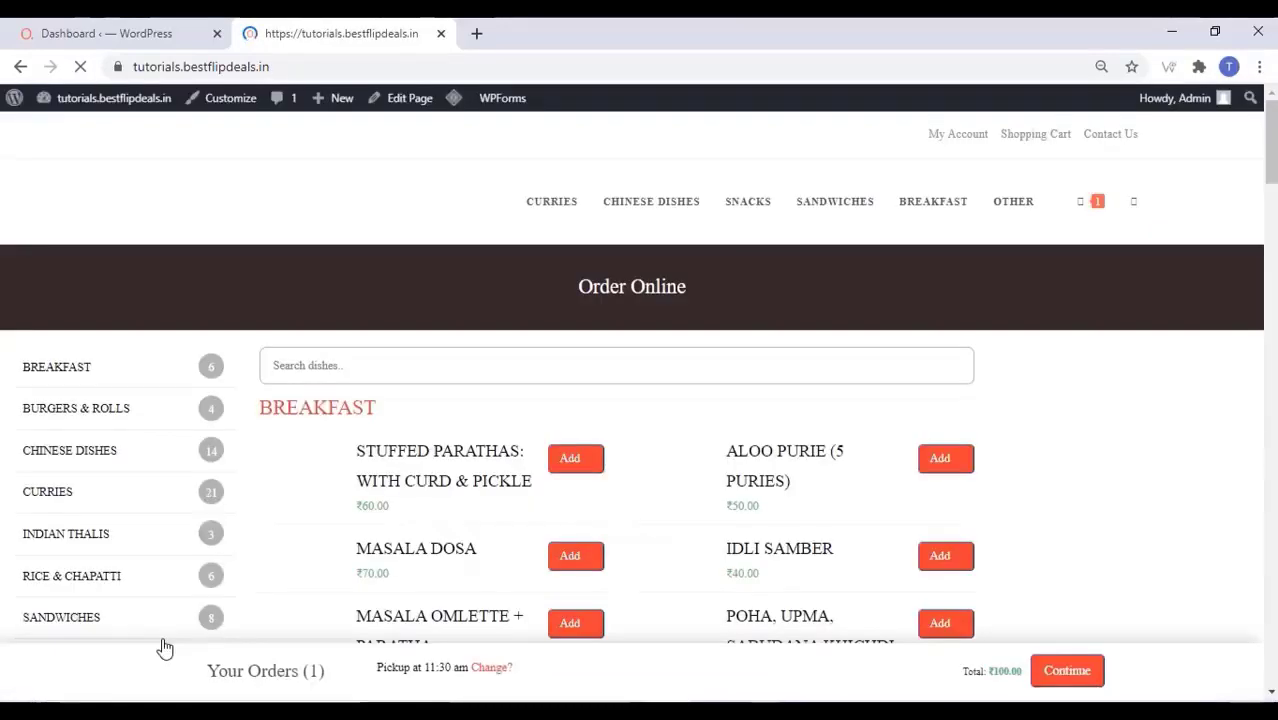
# Scroll down through the dish categories on the updated Order Online page
pyautogui.scroll(-1, 165, 648)
pyautogui.scroll(-15, 165, 648)
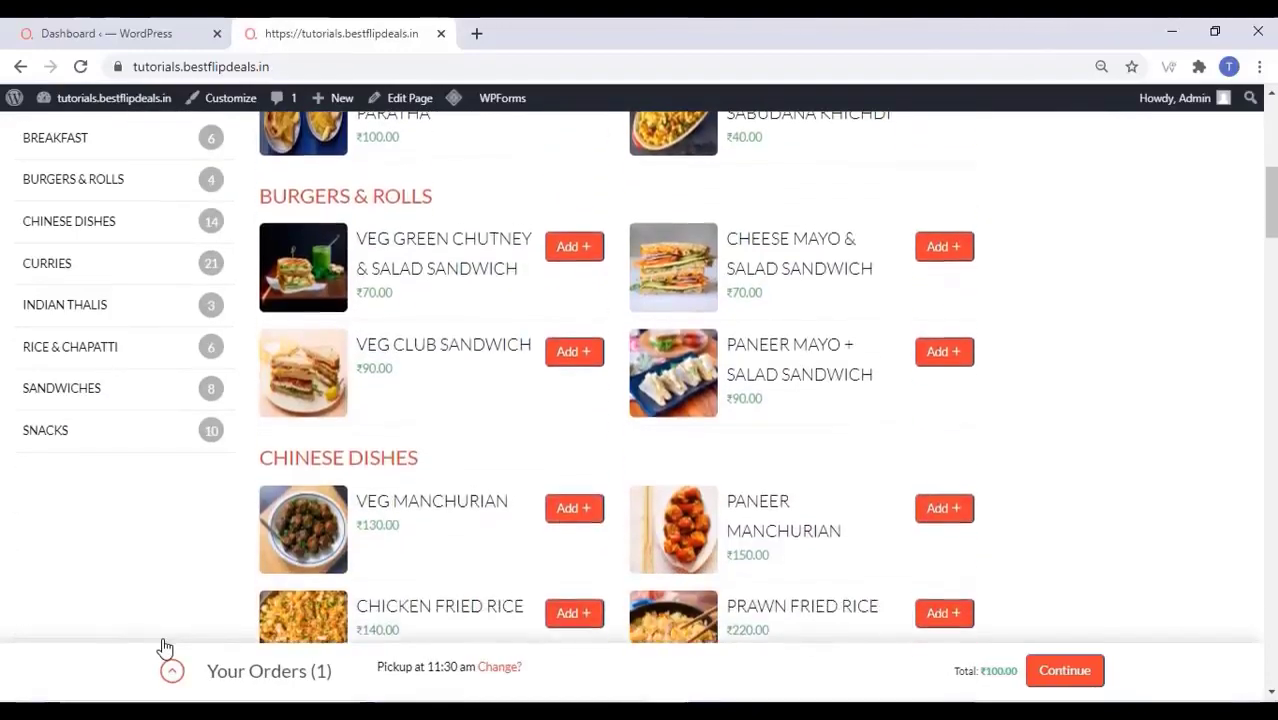
pyautogui.scroll(-15, 165, 648)
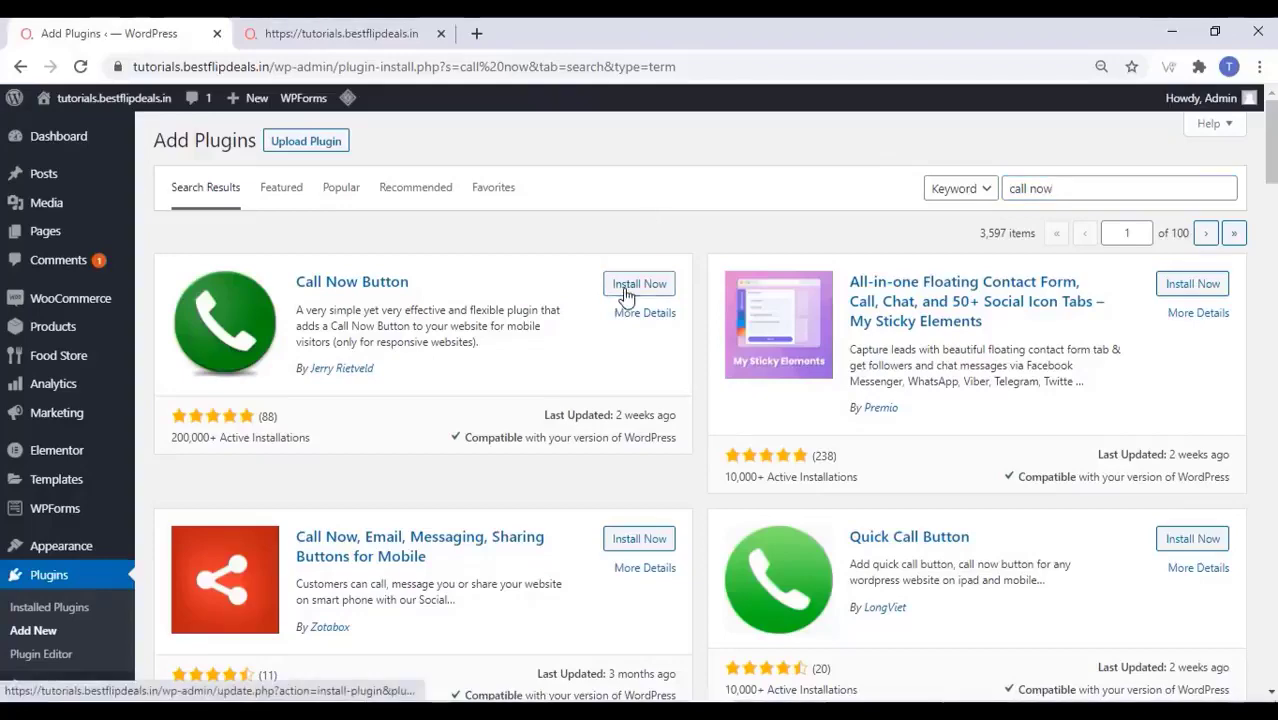
# Install and activate the Call Now Button plugin, then go to its settings page
pyautogui.click(626, 287)
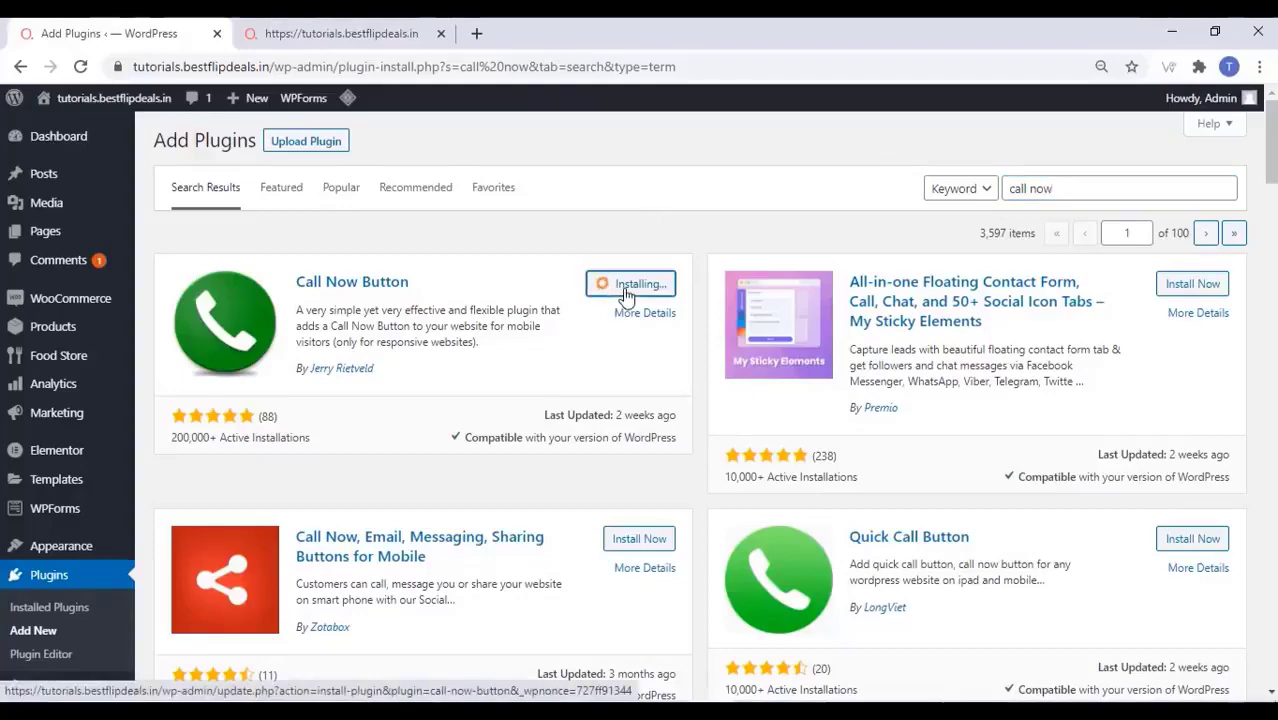
pyautogui.click(648, 287)
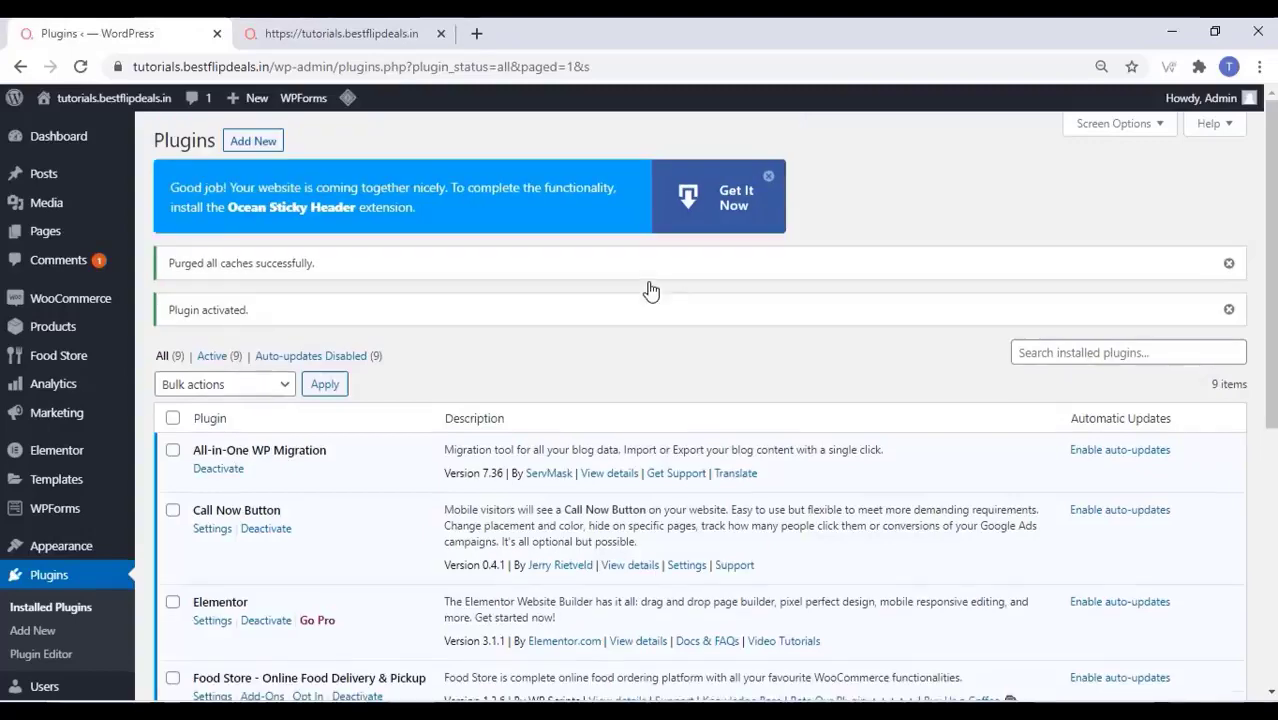
pyautogui.scroll(-1, 650, 290)
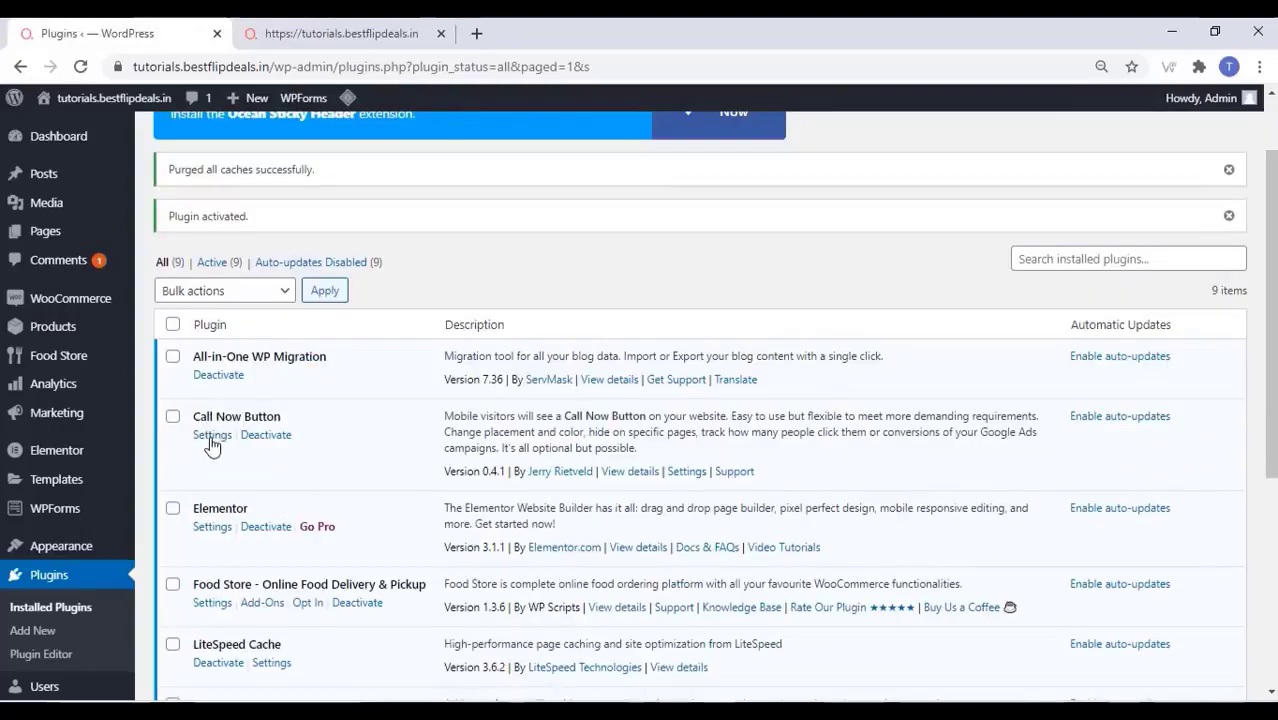
pyautogui.click(213, 437)
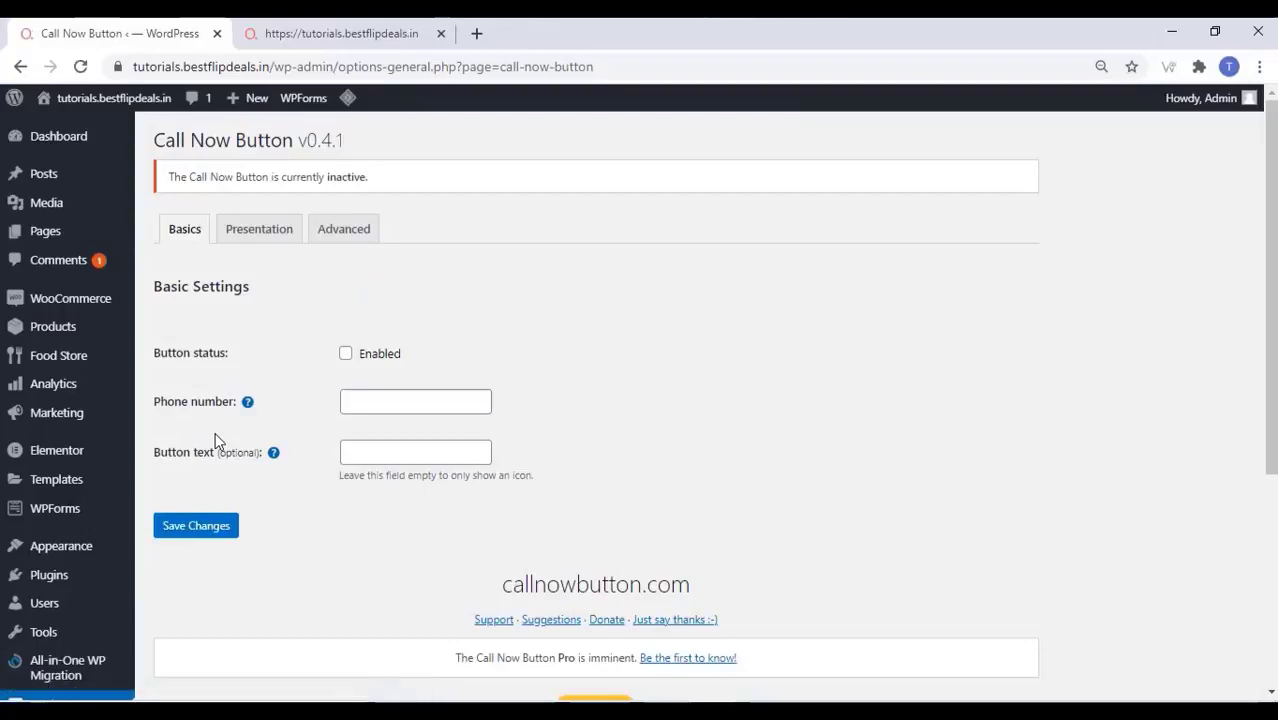
# Enable the call button, enter the phone number and 'Call Now To Order' text, and save
pyautogui.click(345, 354)
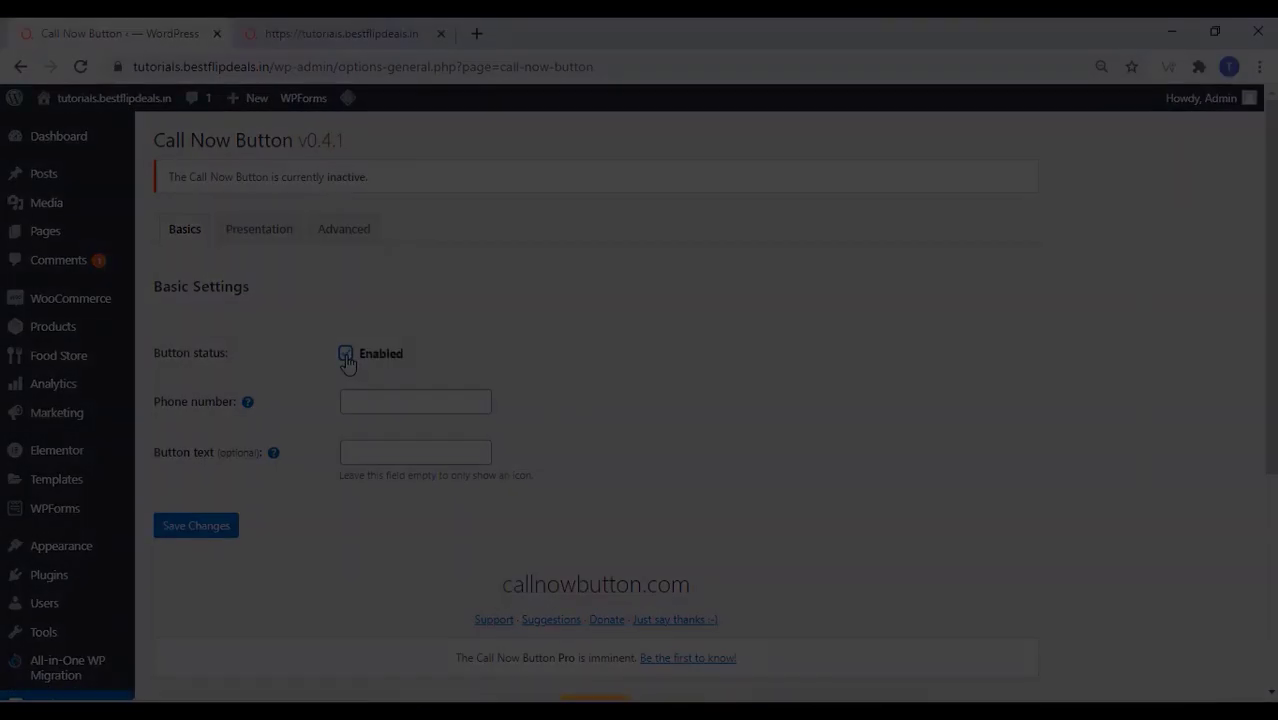
pyautogui.press('Tab')
pyautogui.write('1234')
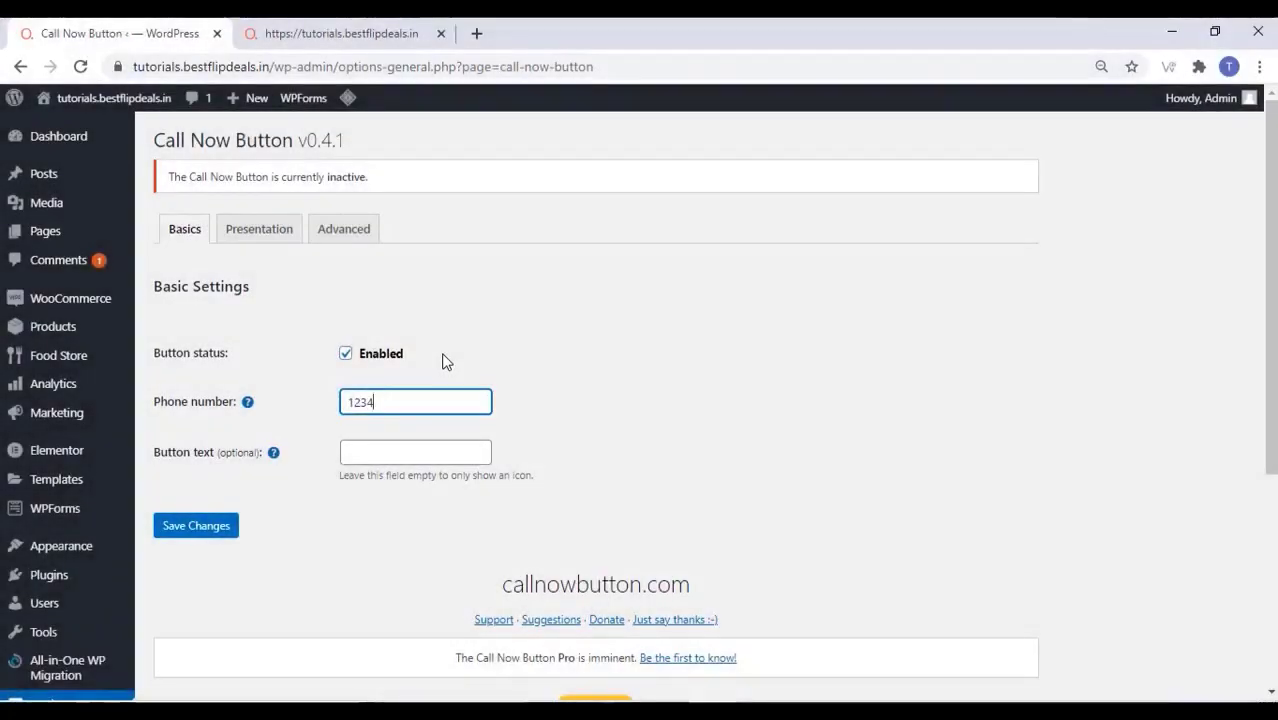
pyautogui.write('567890')
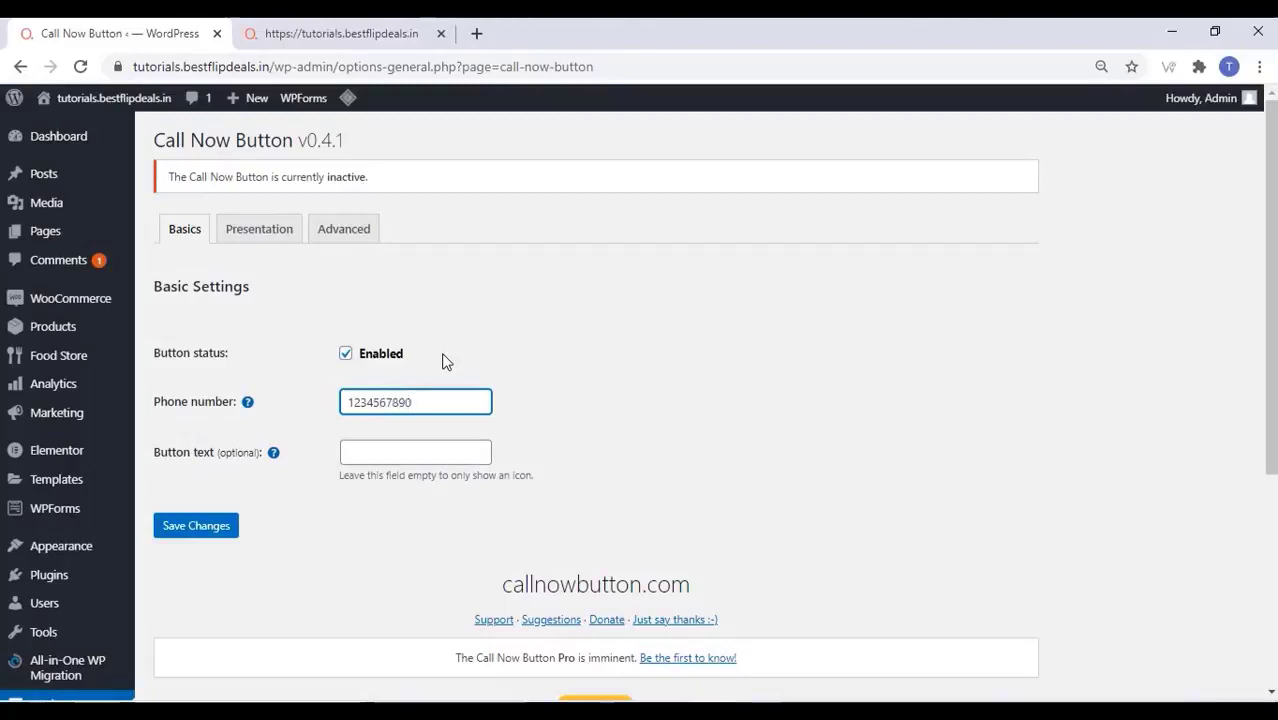
pyautogui.click(370, 454)
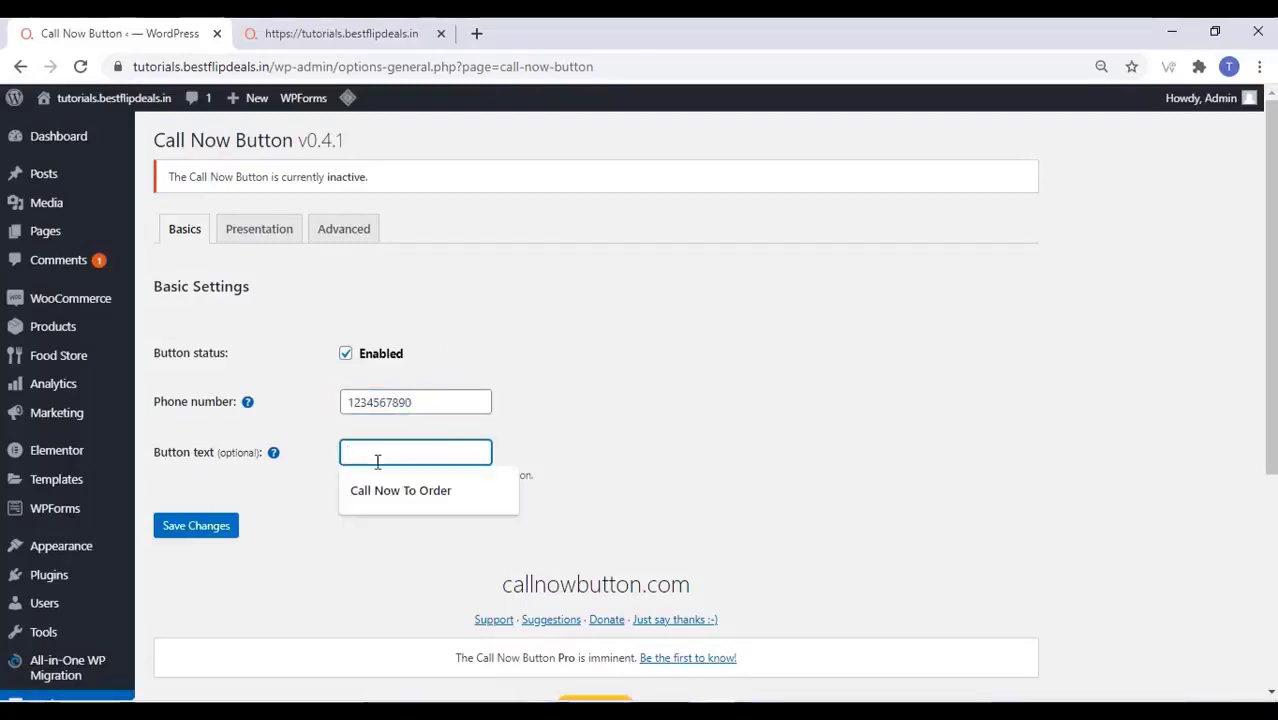
pyautogui.click(398, 488)
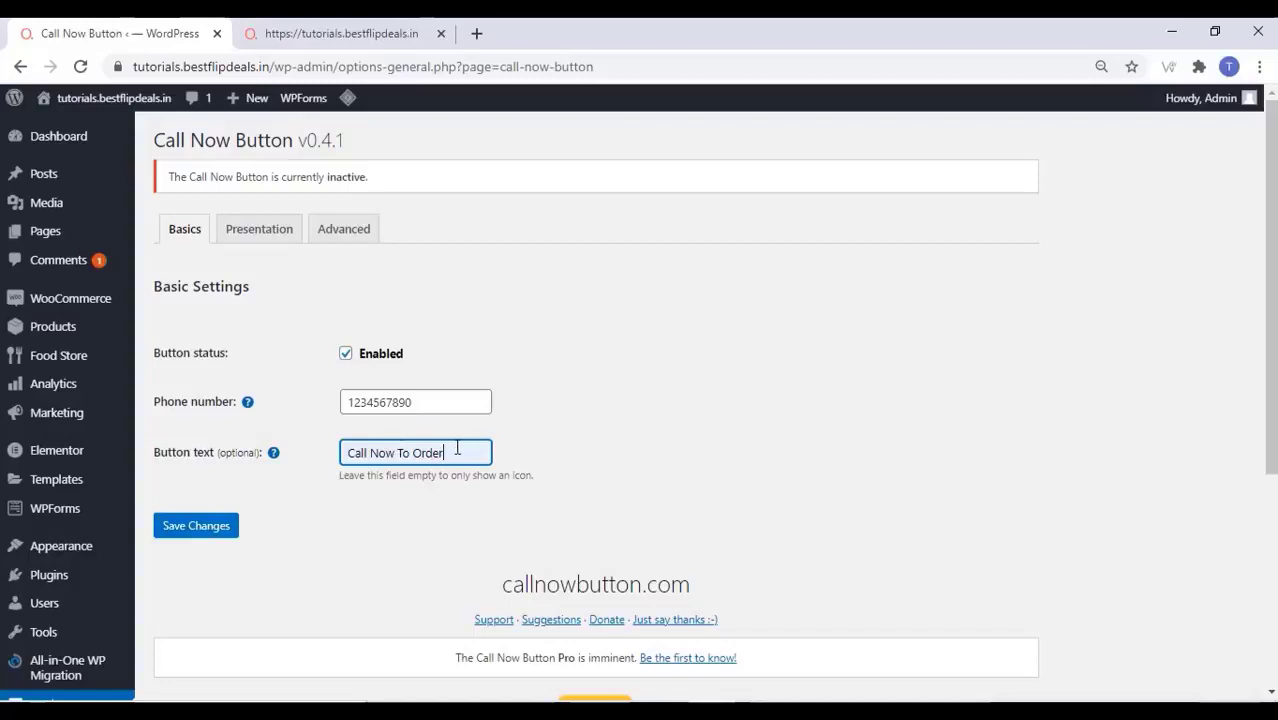
pyautogui.click(222, 539)
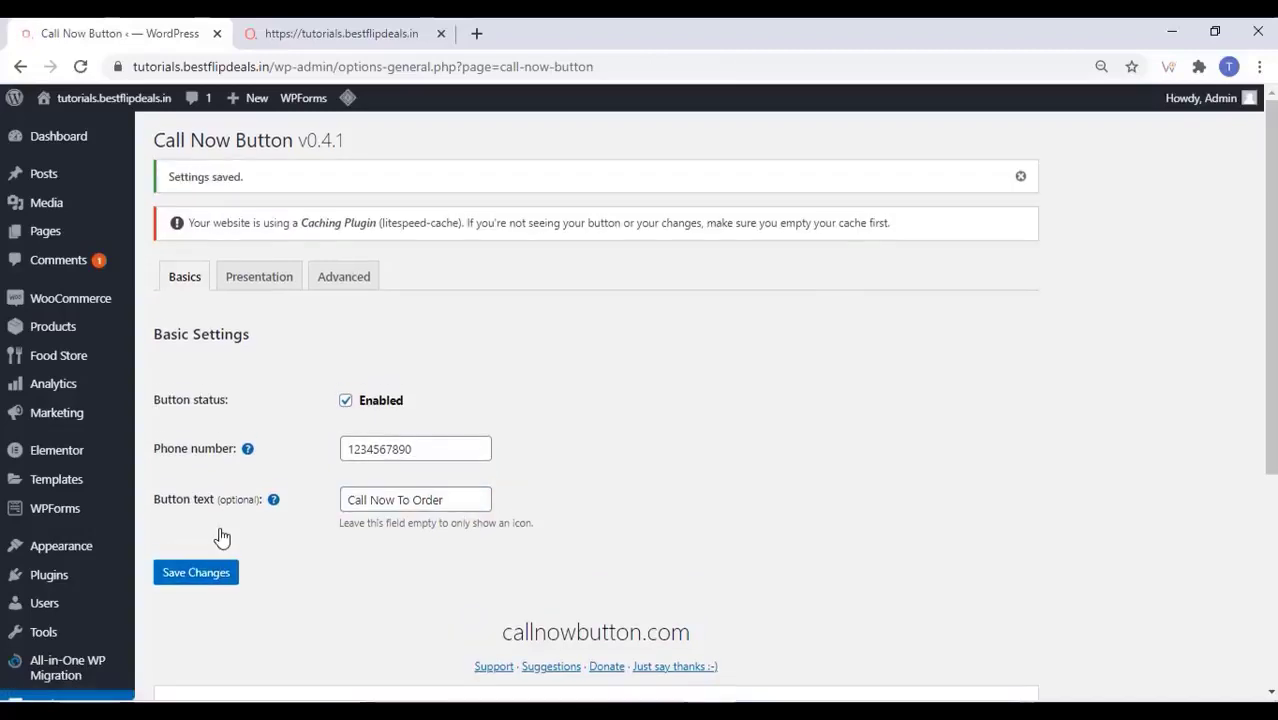
pyautogui.click(270, 278)
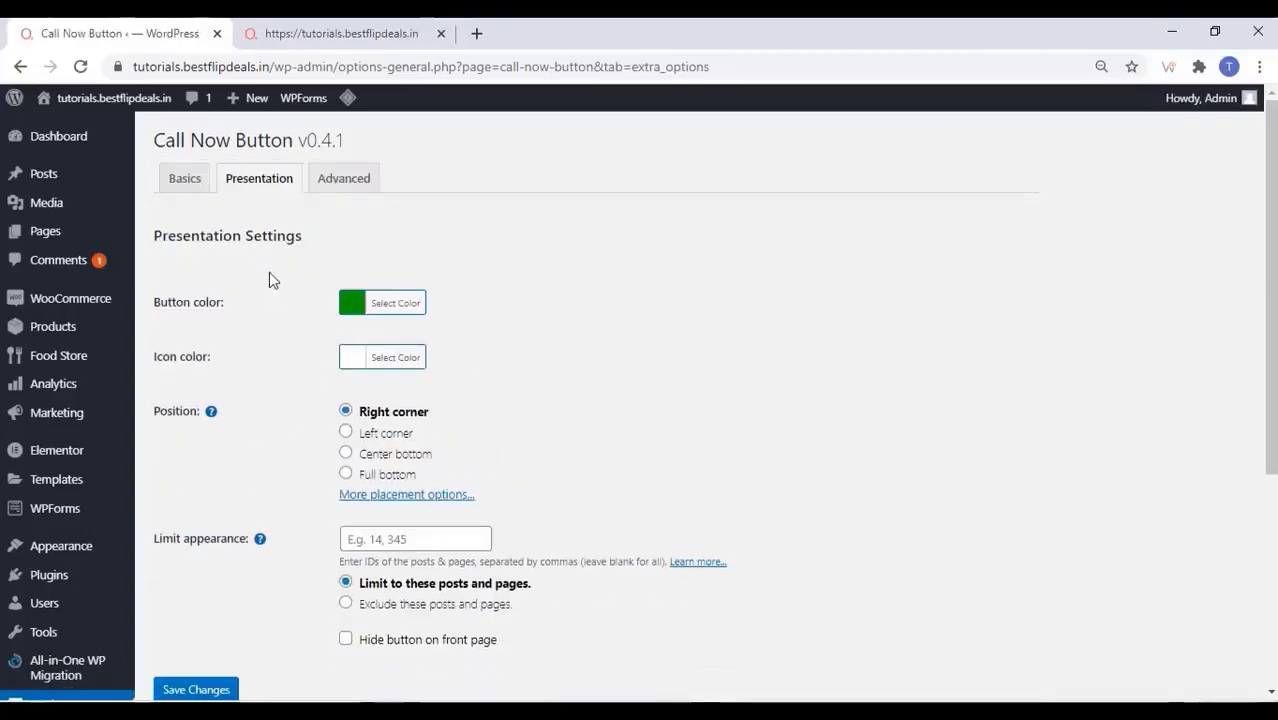
pyautogui.scroll(-3, 270, 300)
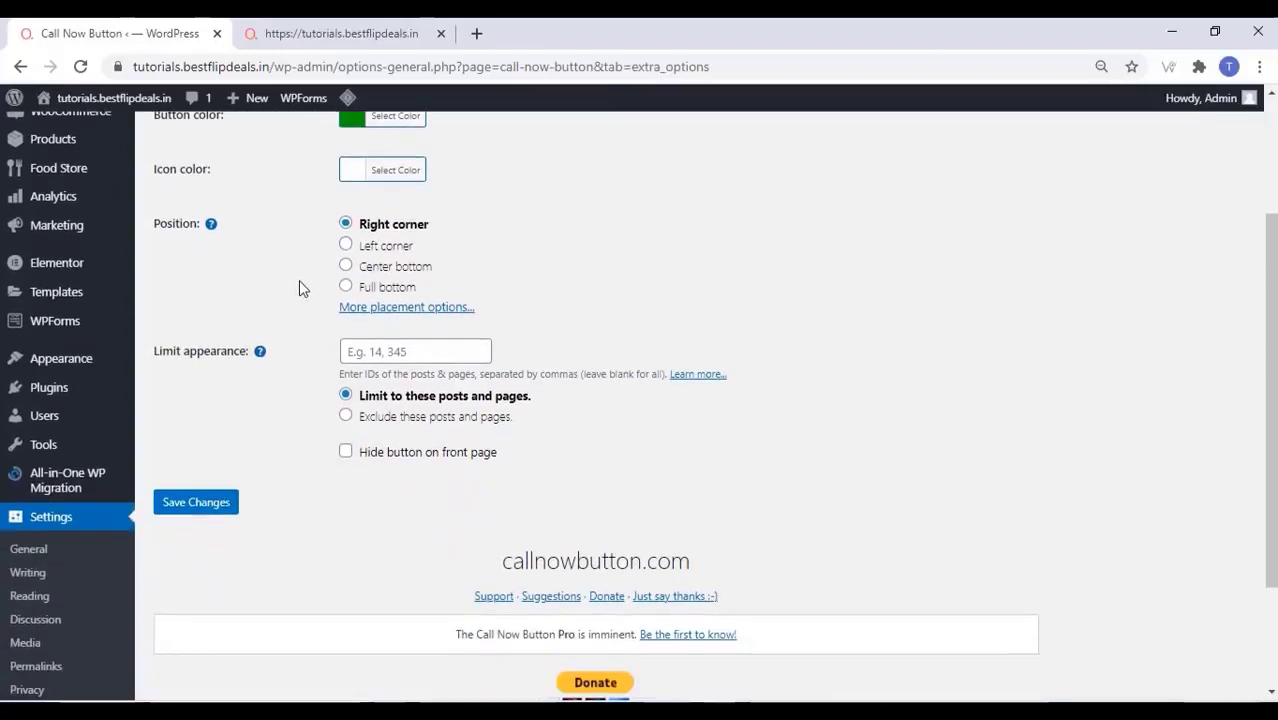
pyautogui.click(406, 307)
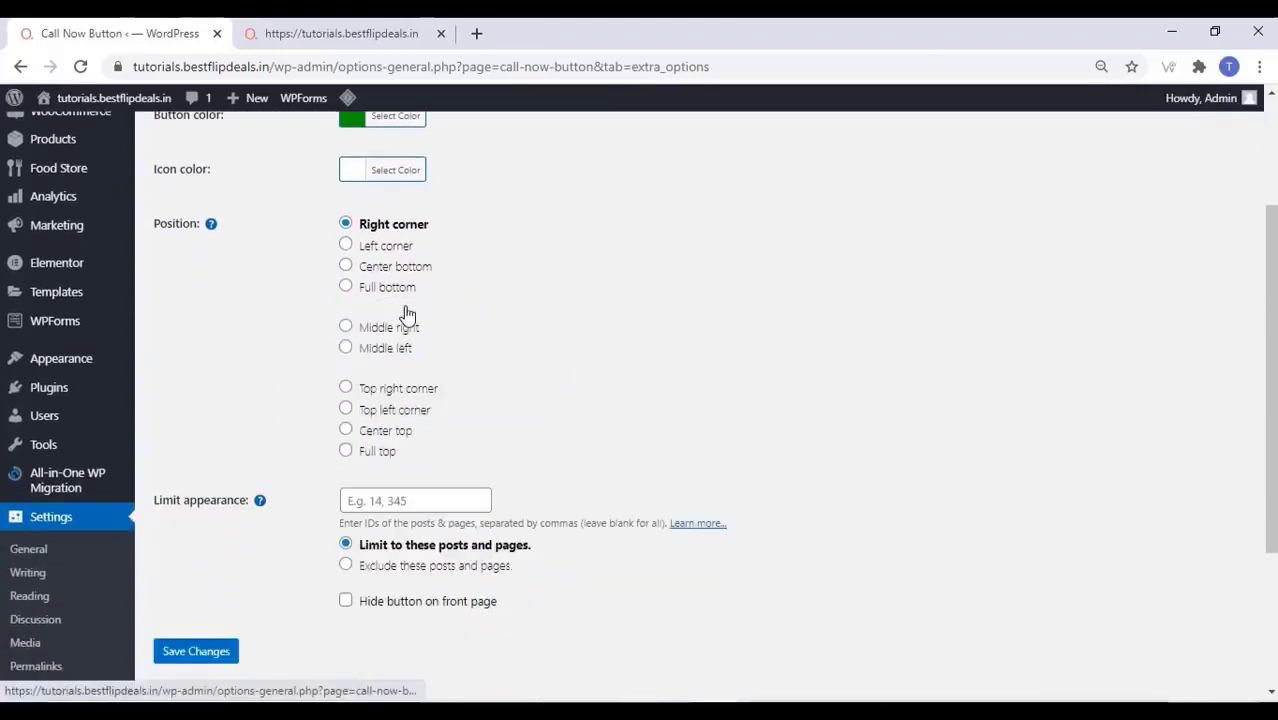
pyautogui.click(346, 328)
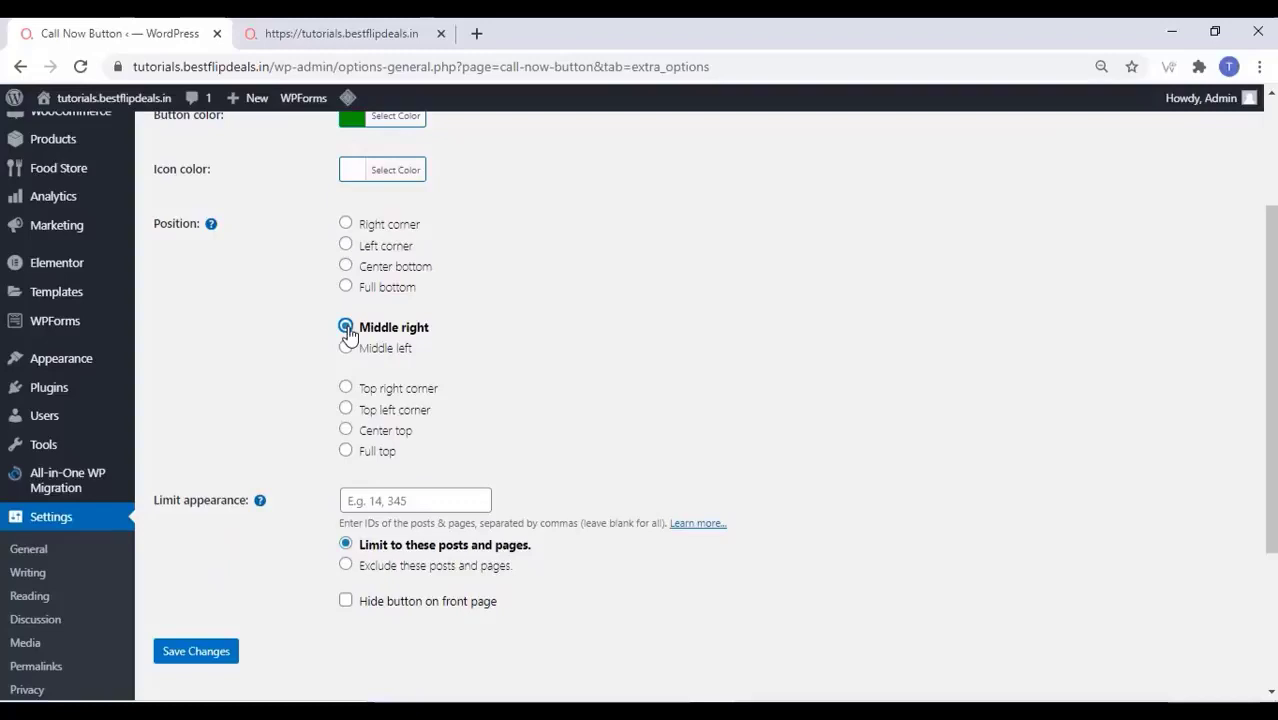
pyautogui.scroll(-2, 242, 595)
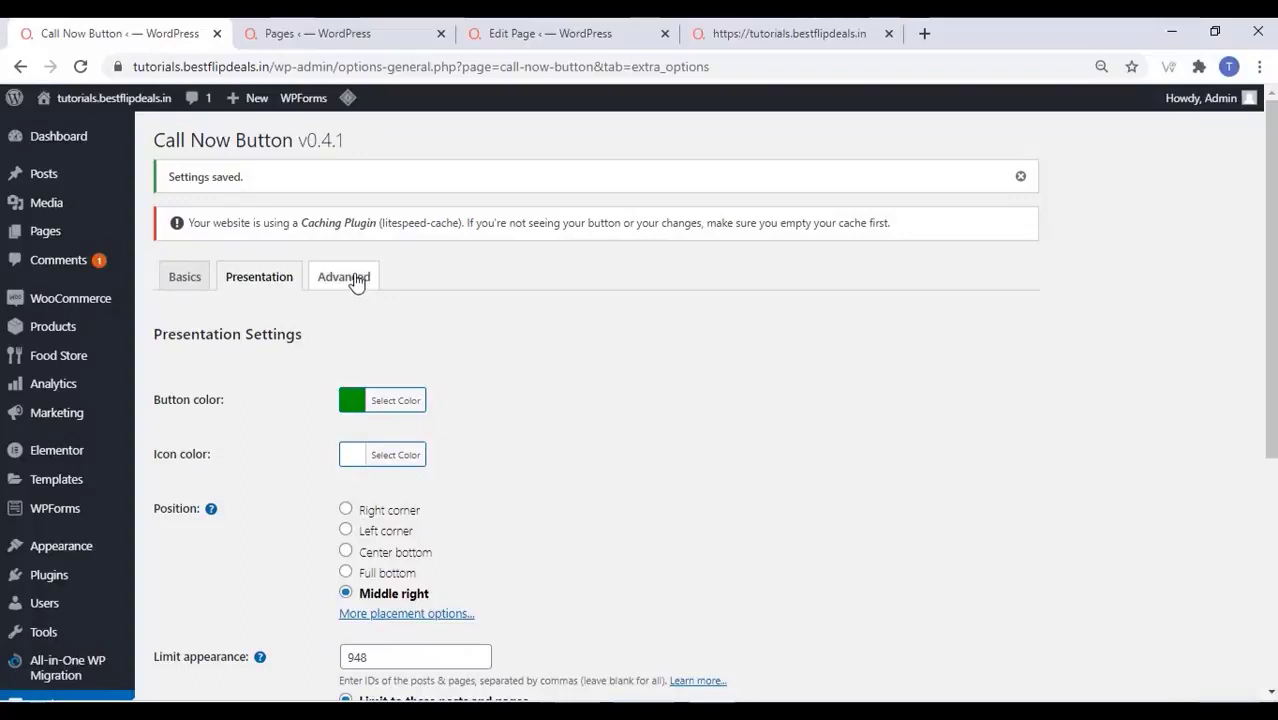
pyautogui.click(352, 280)
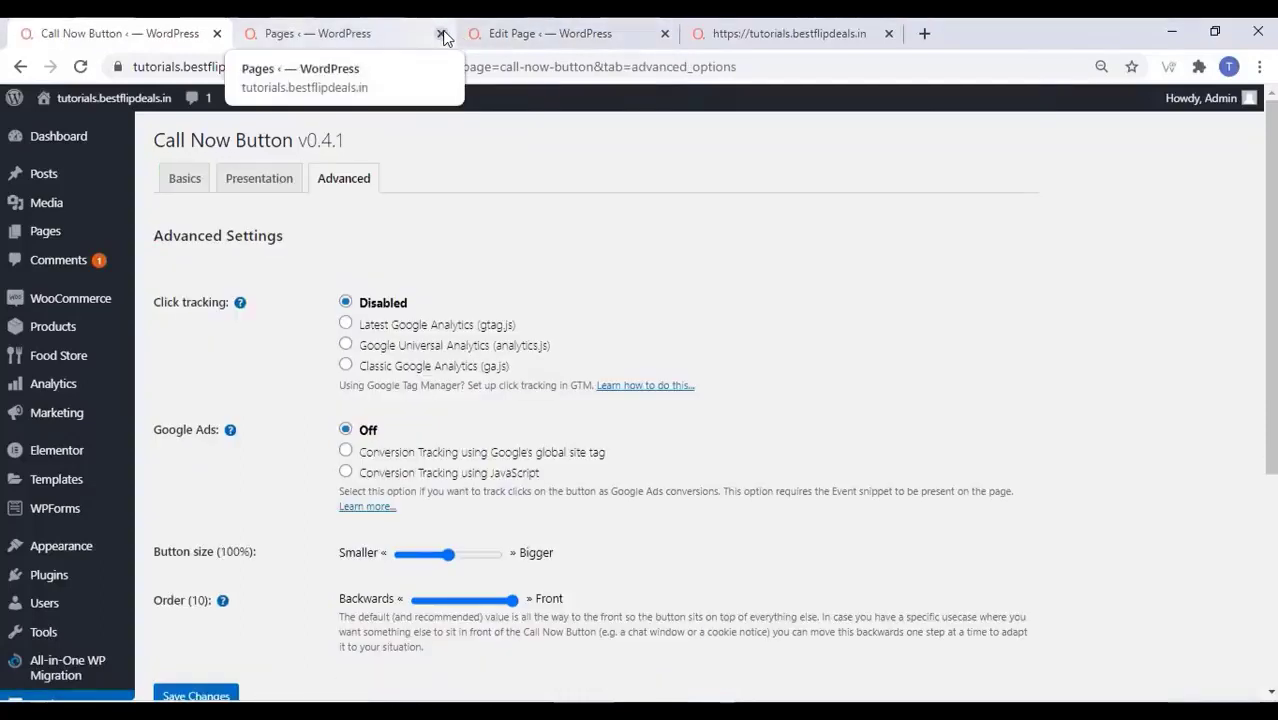
pyautogui.scroll(-2, 315, 405)
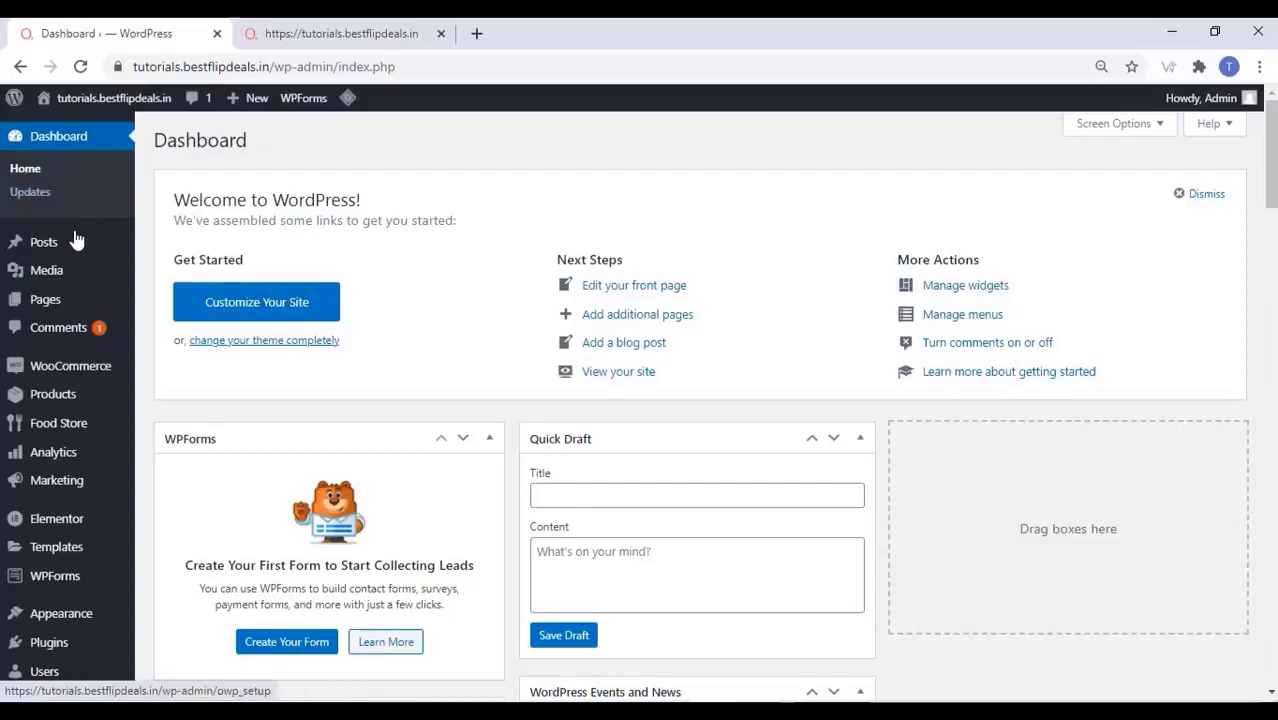
# Open Pages > Add New in a separate tab and title the page 'Breakfast'
pyautogui.moveTo(97, 298)
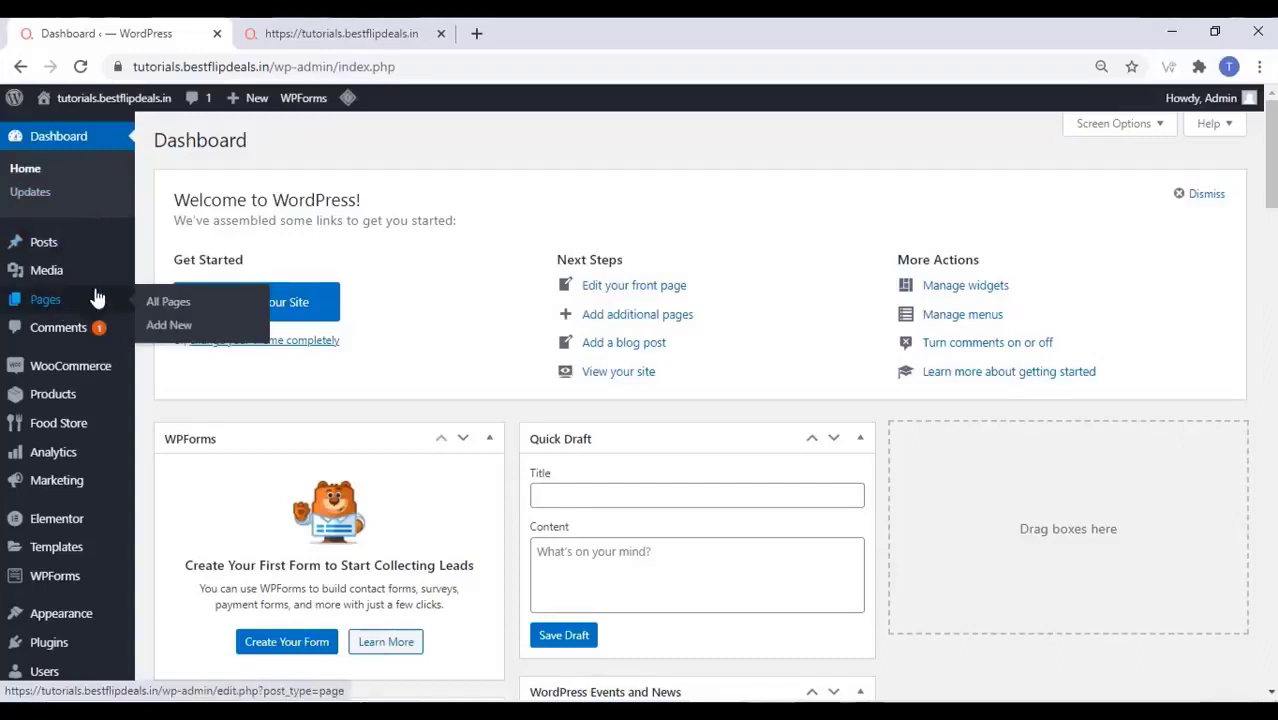
pyautogui.rightClick(175, 330)
pyautogui.click(240, 339)
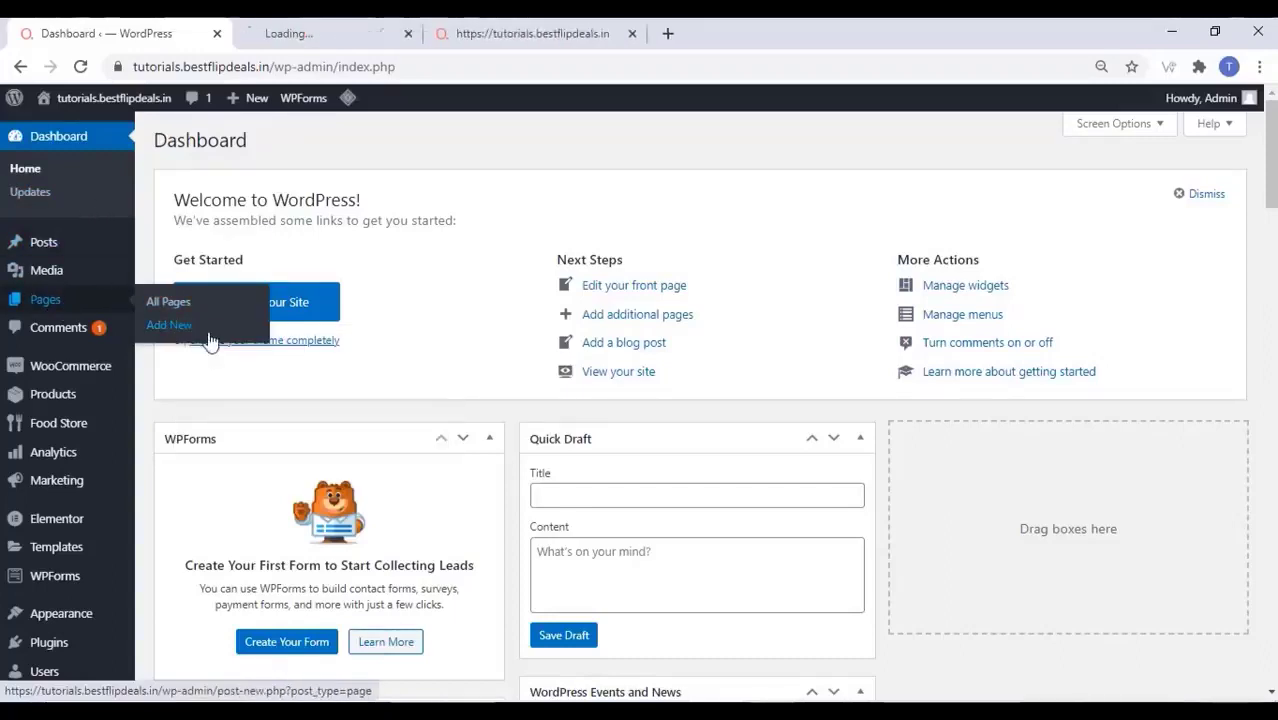
pyautogui.click(349, 33)
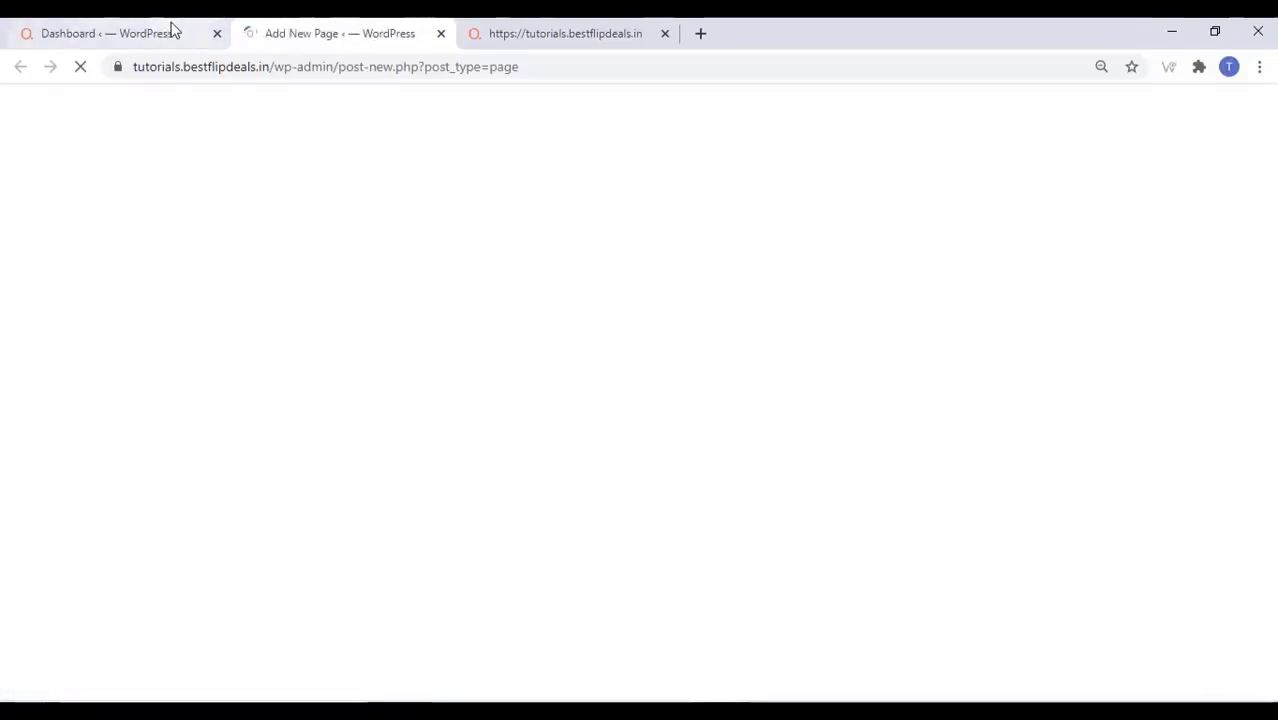
pyautogui.click(172, 30)
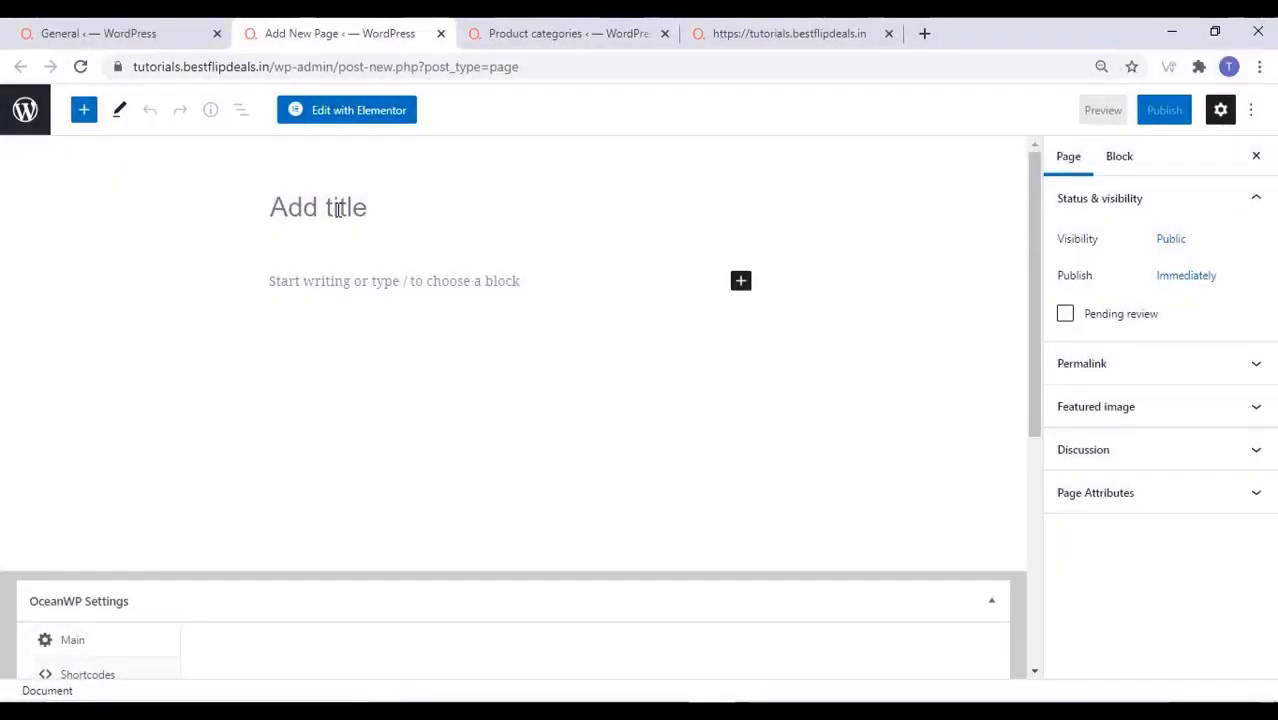
pyautogui.write('Break')
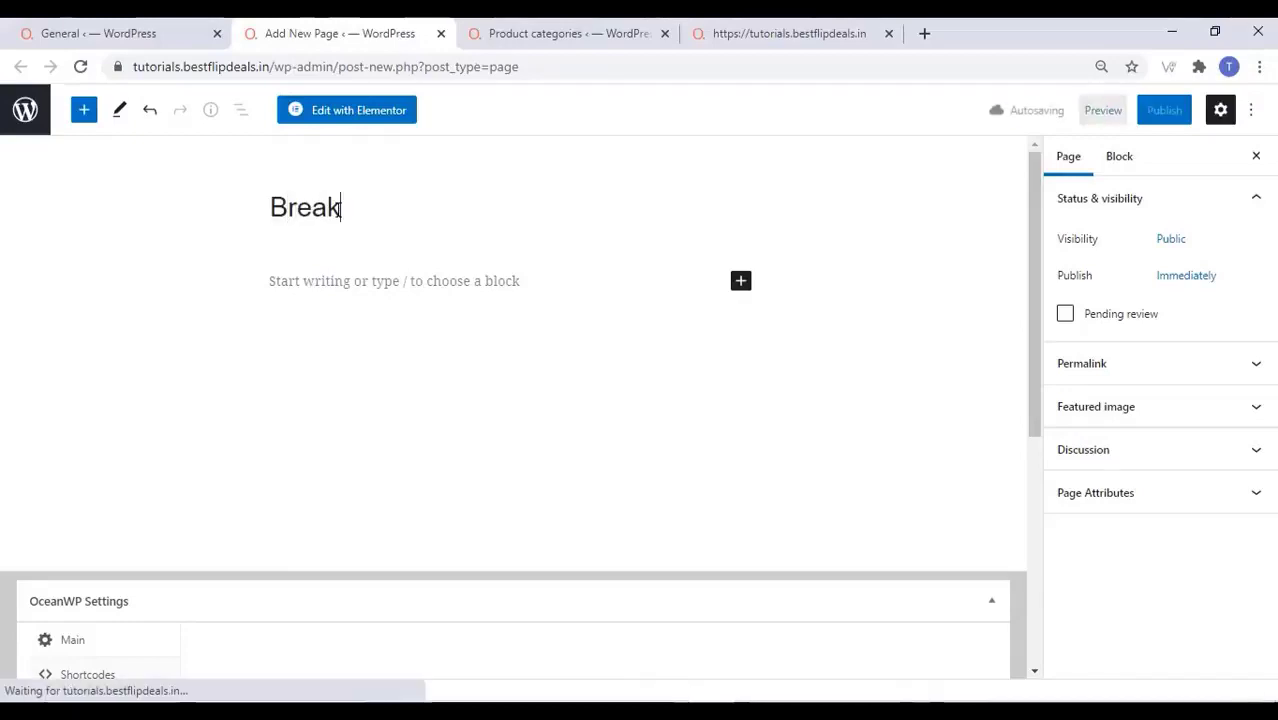
pyautogui.write('fast')
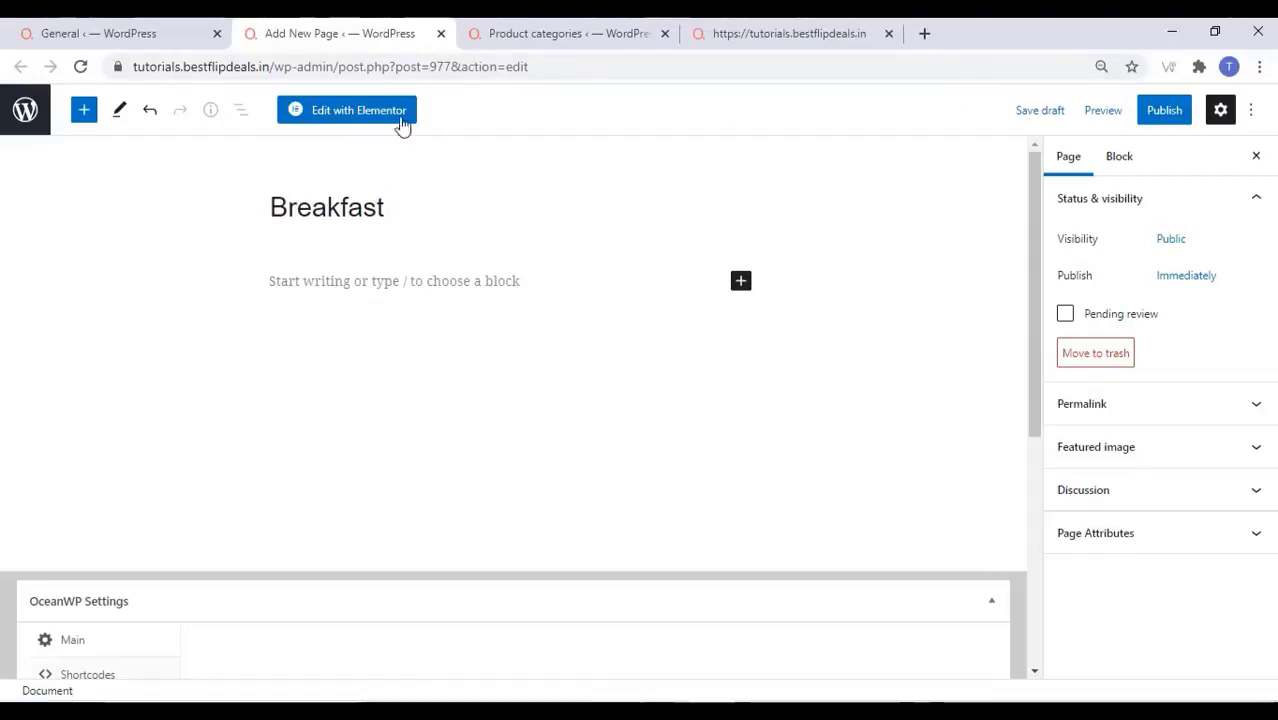
# Insert a Shortcode block and paste the copied foodstore shortcode into it
pyautogui.click(740, 284)
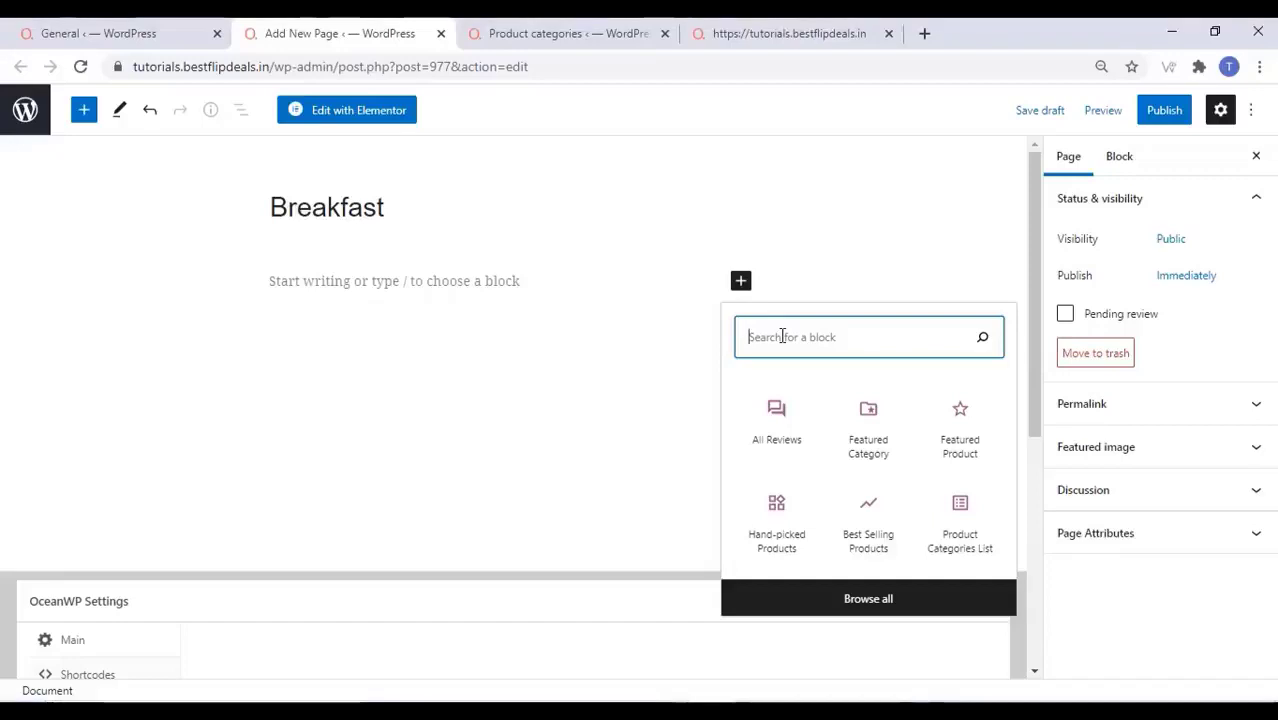
pyautogui.write('sho')
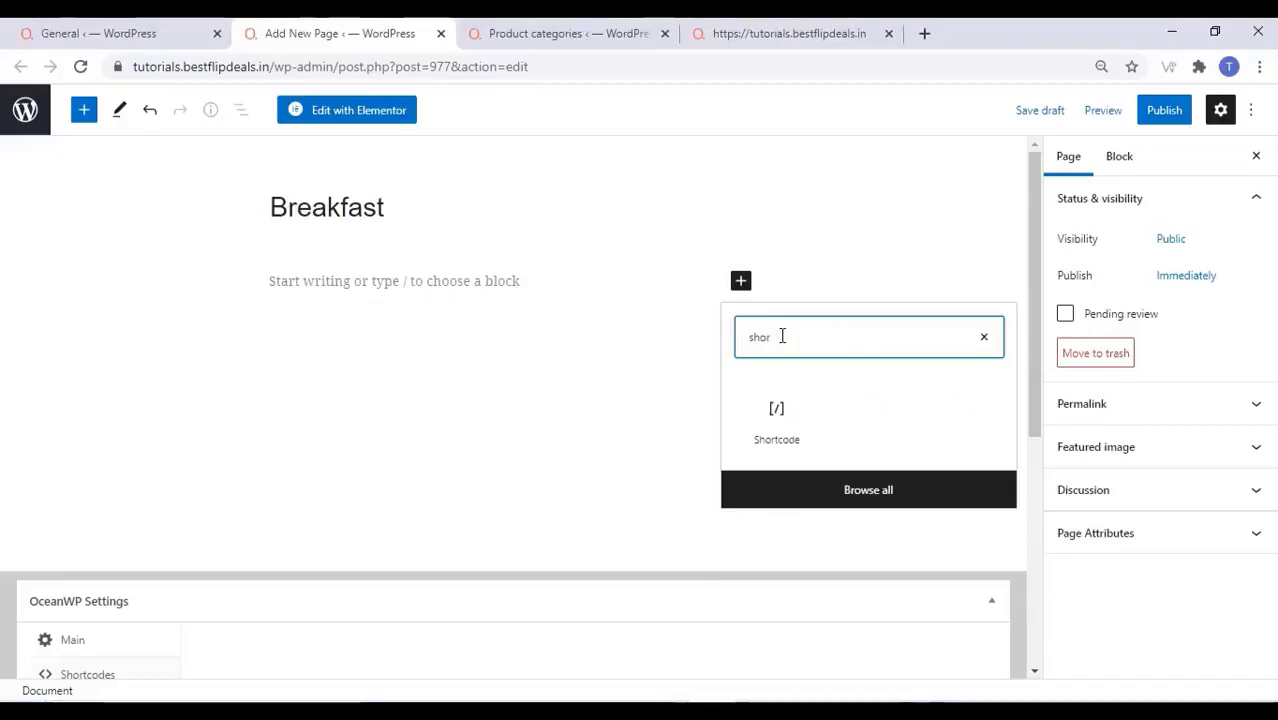
pyautogui.write('r')
pyautogui.click(780, 425)
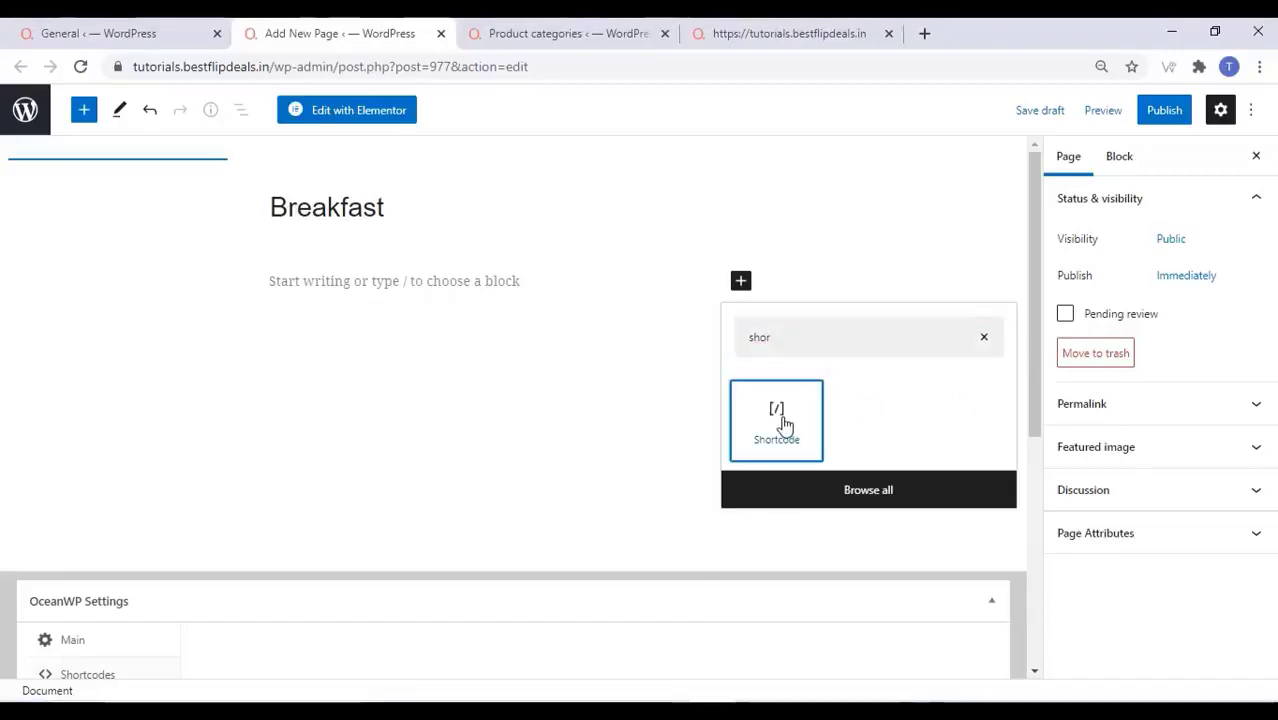
pyautogui.rightClick(313, 368)
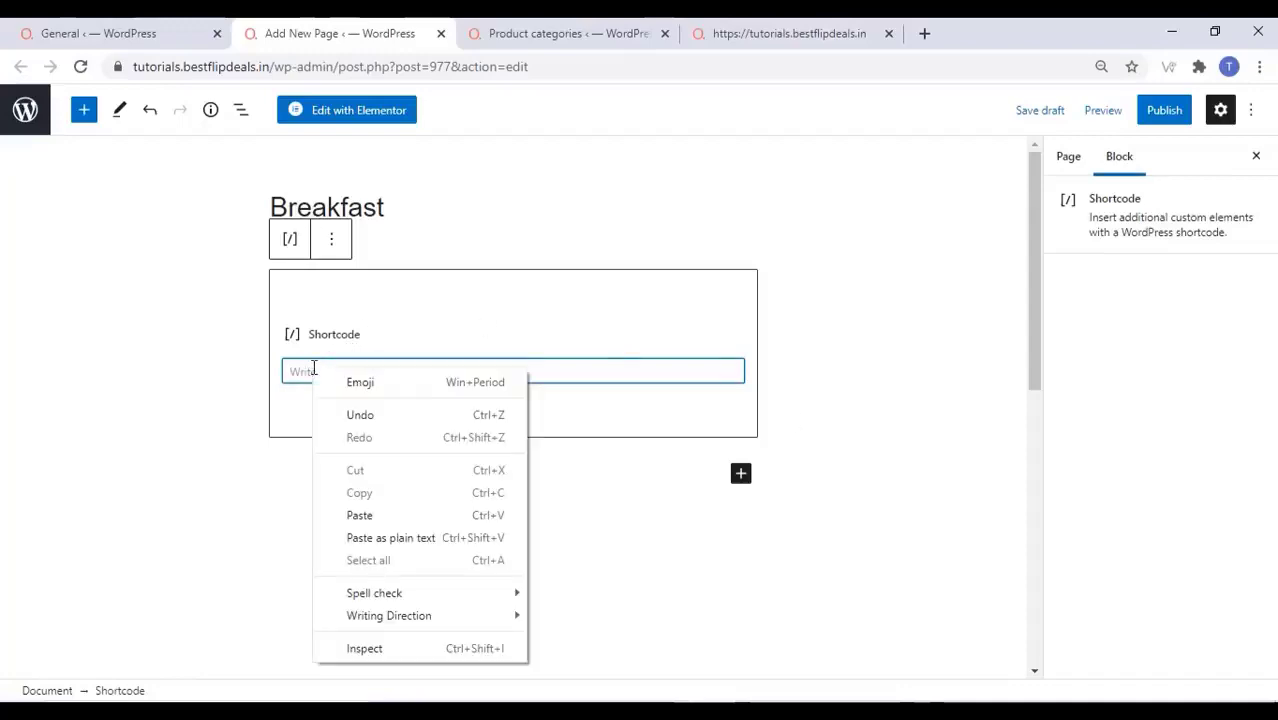
pyautogui.click(360, 515)
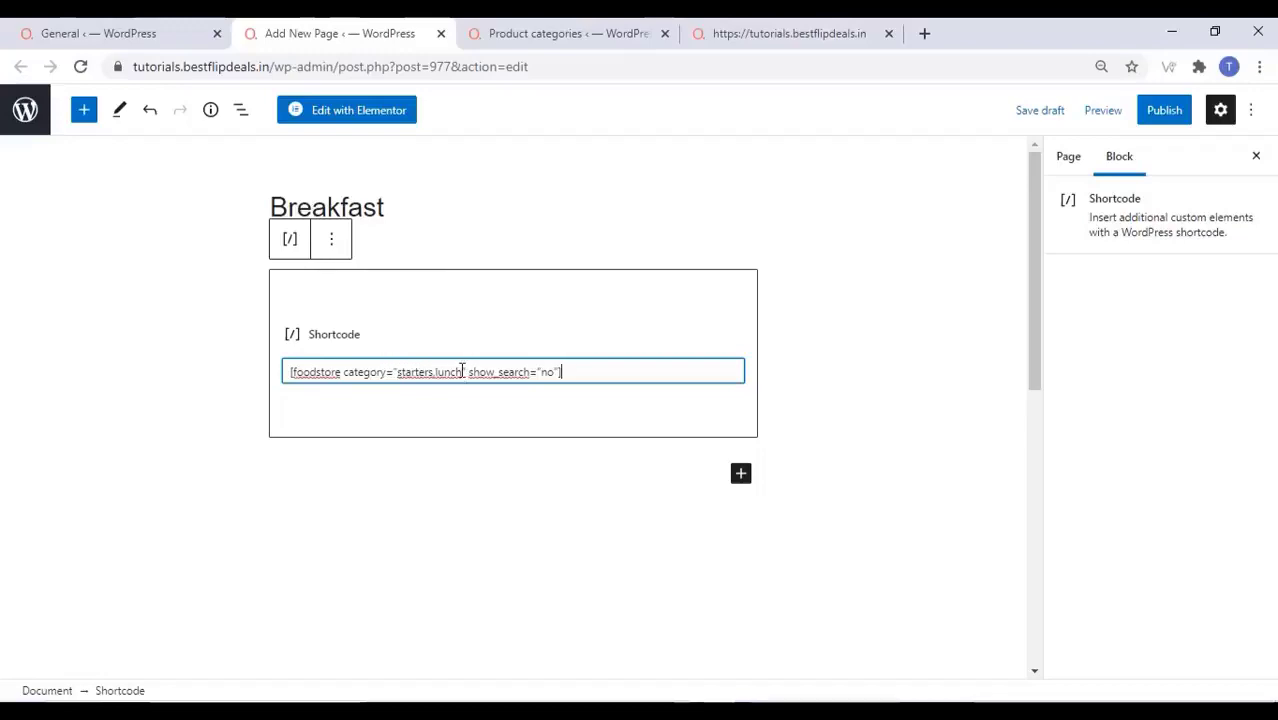
# Change the shortcode's category to breakfast and set show_search to yes
pyautogui.moveTo(455, 371); pyautogui.dragTo(415, 373)
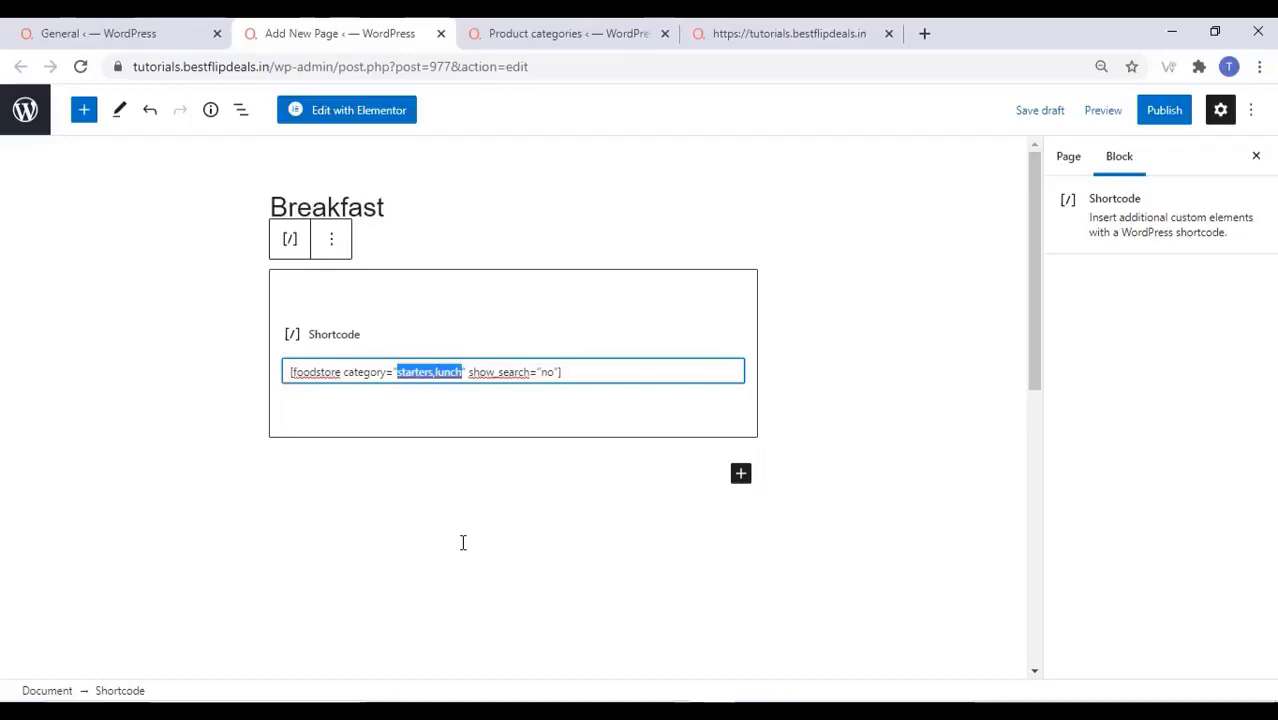
pyautogui.write('breakf')
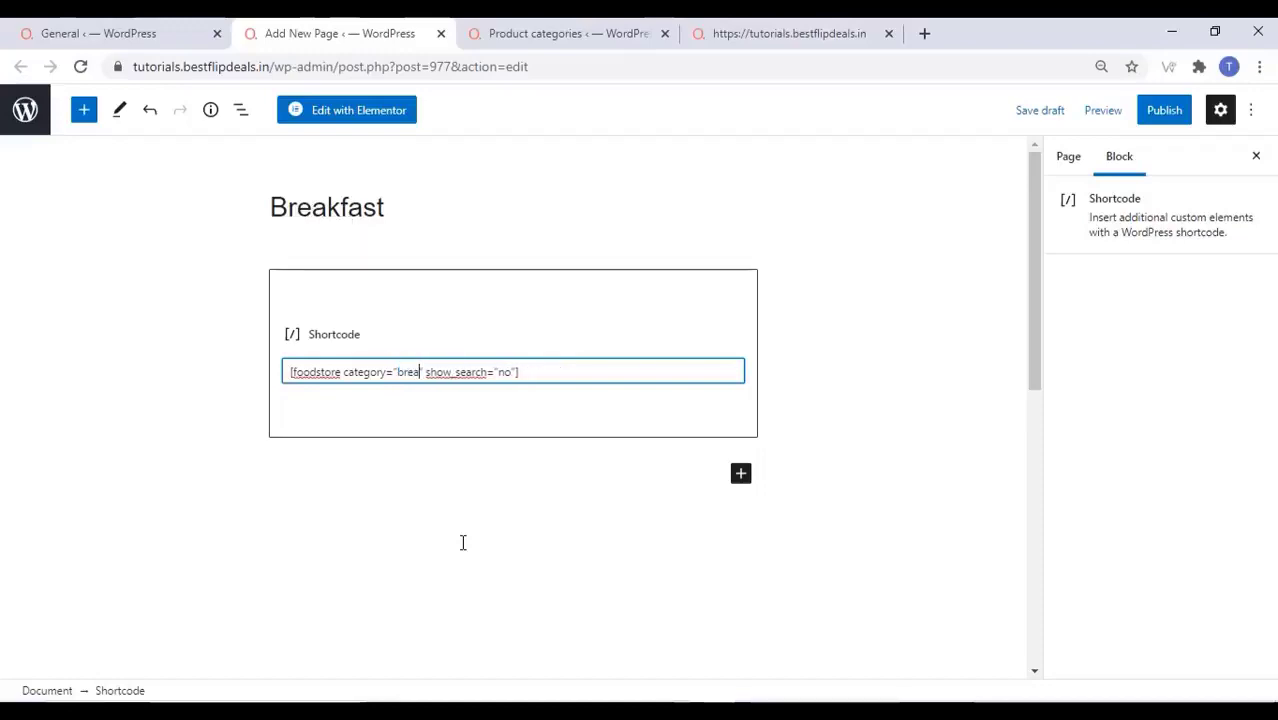
pyautogui.write('ast')
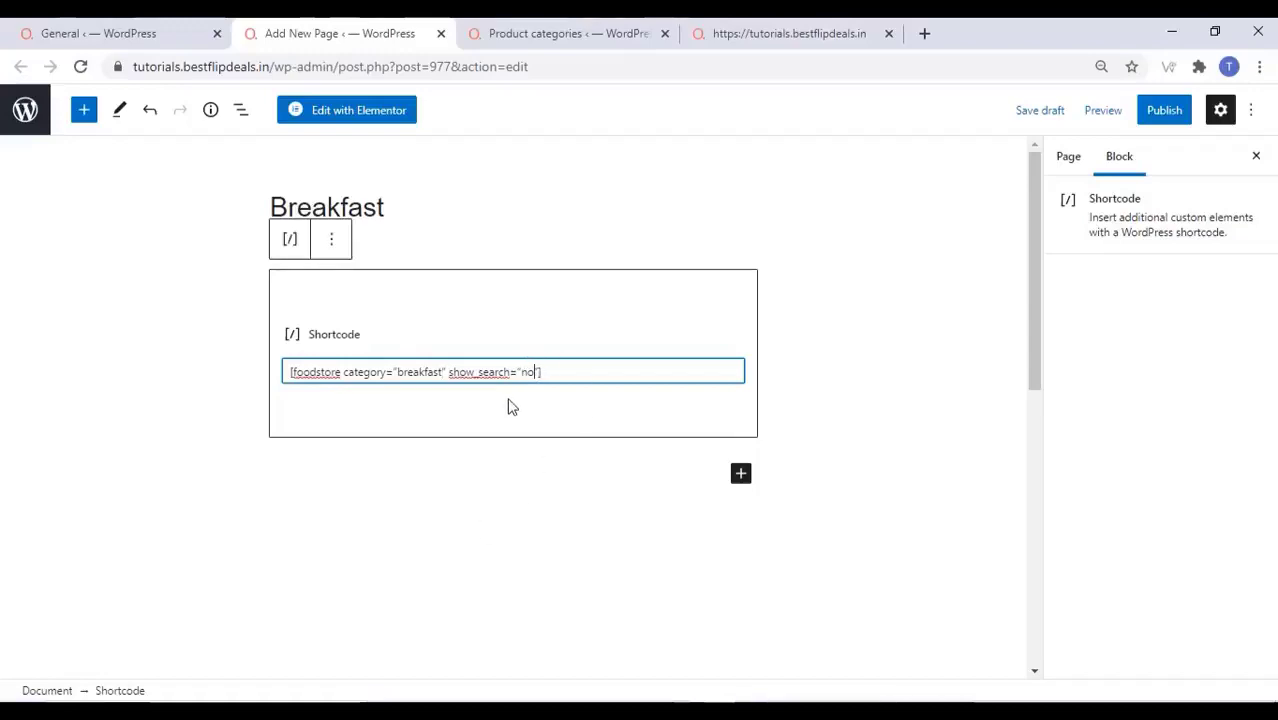
pyautogui.press('BackSpace')
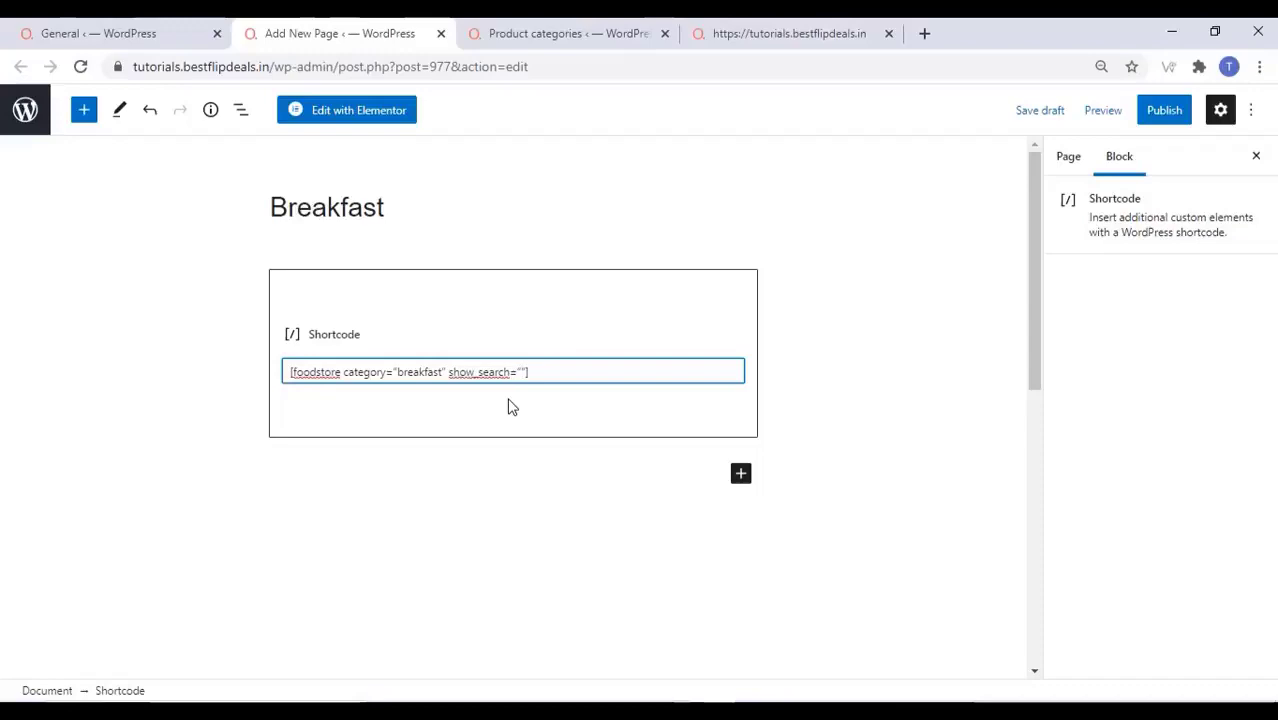
pyautogui.write('yes')
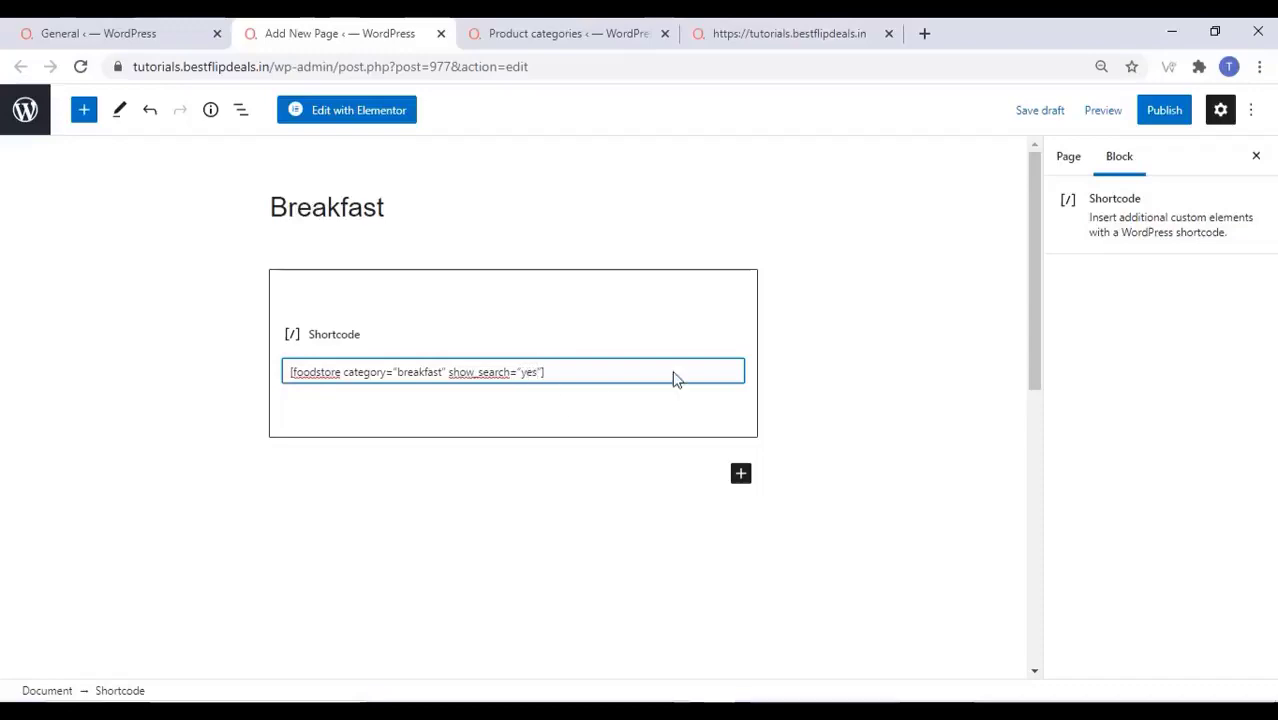
# Publish the Breakfast page and view the live page's breakfast dishes
pyautogui.click(1161, 112)
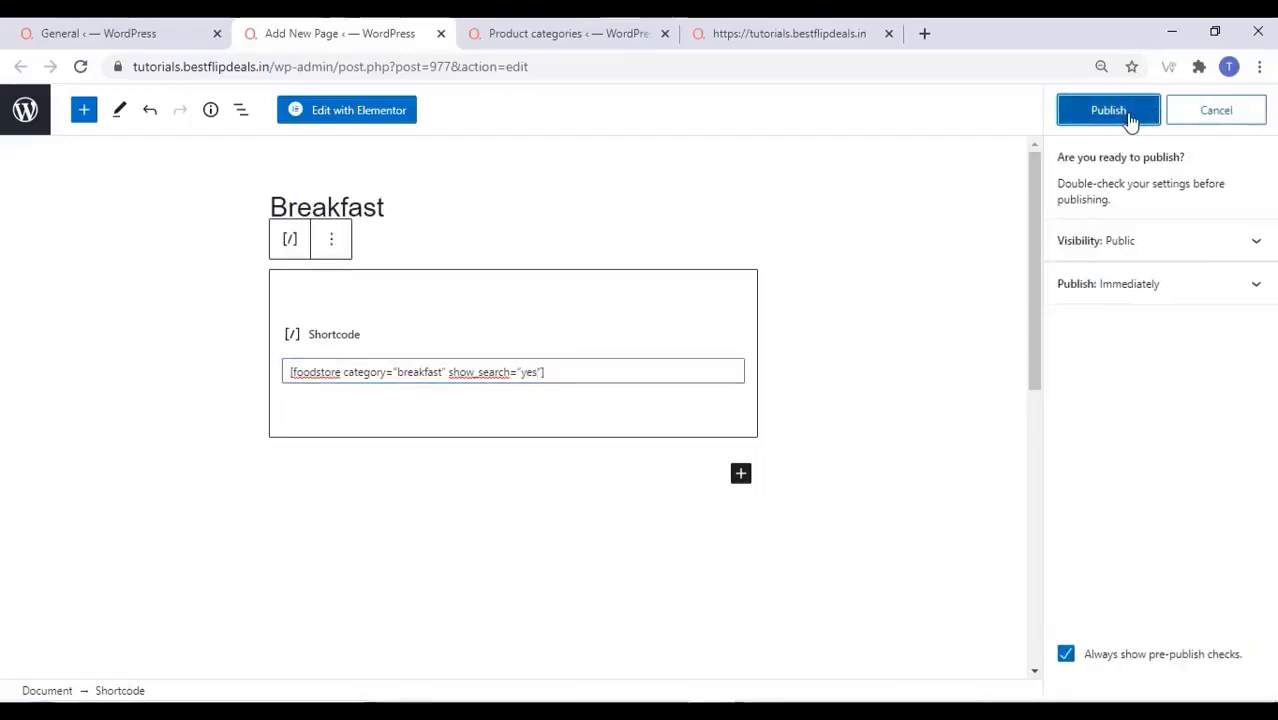
pyautogui.click(1129, 118)
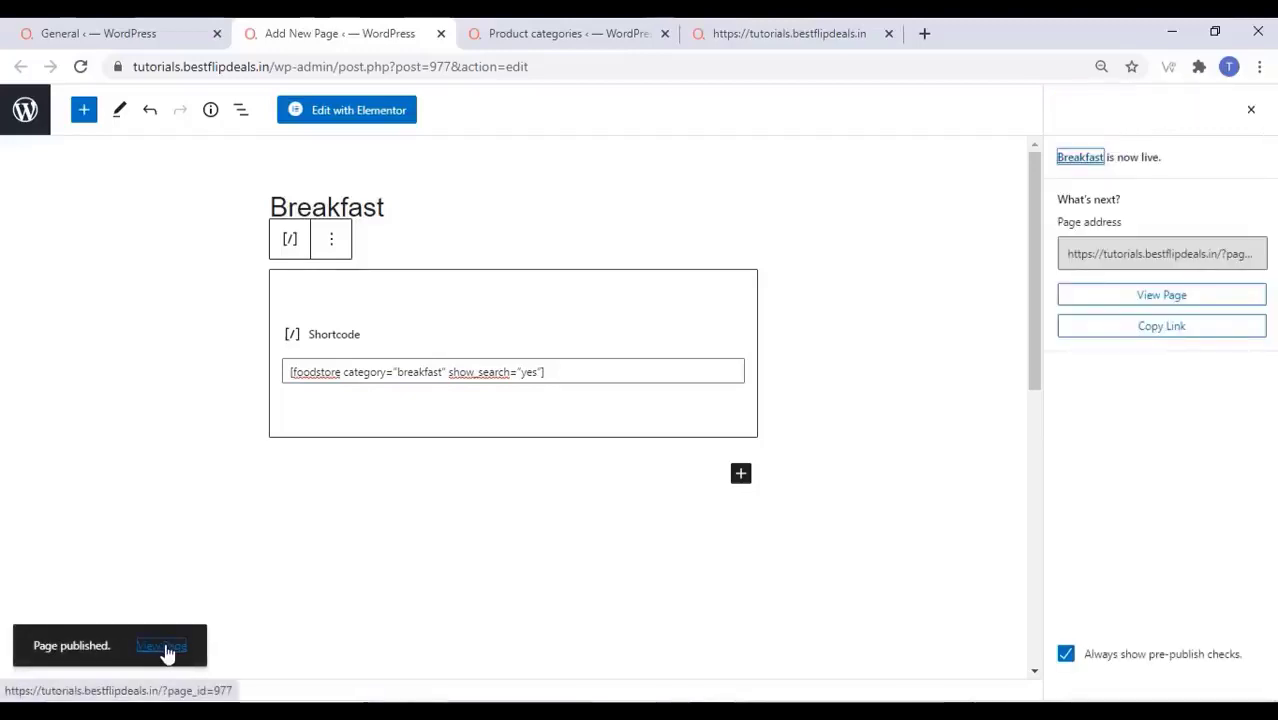
pyautogui.click(162, 647)
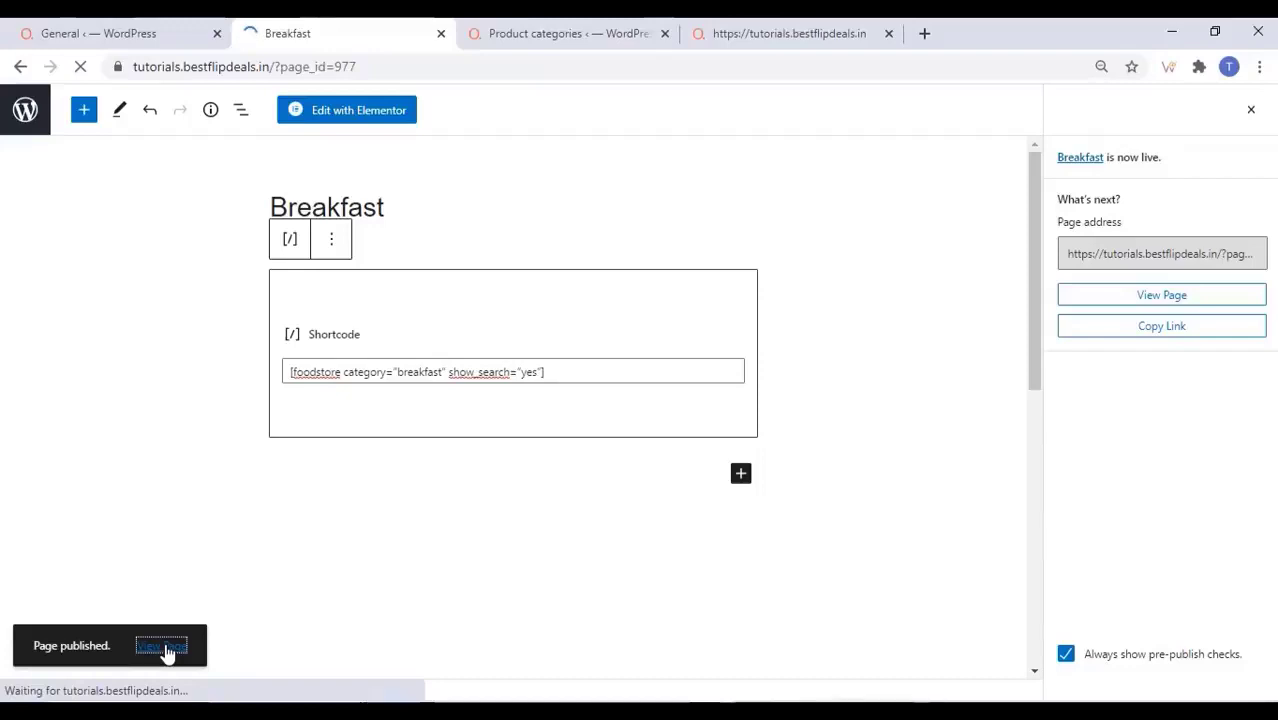
pyautogui.scroll(-3, 499, 311)
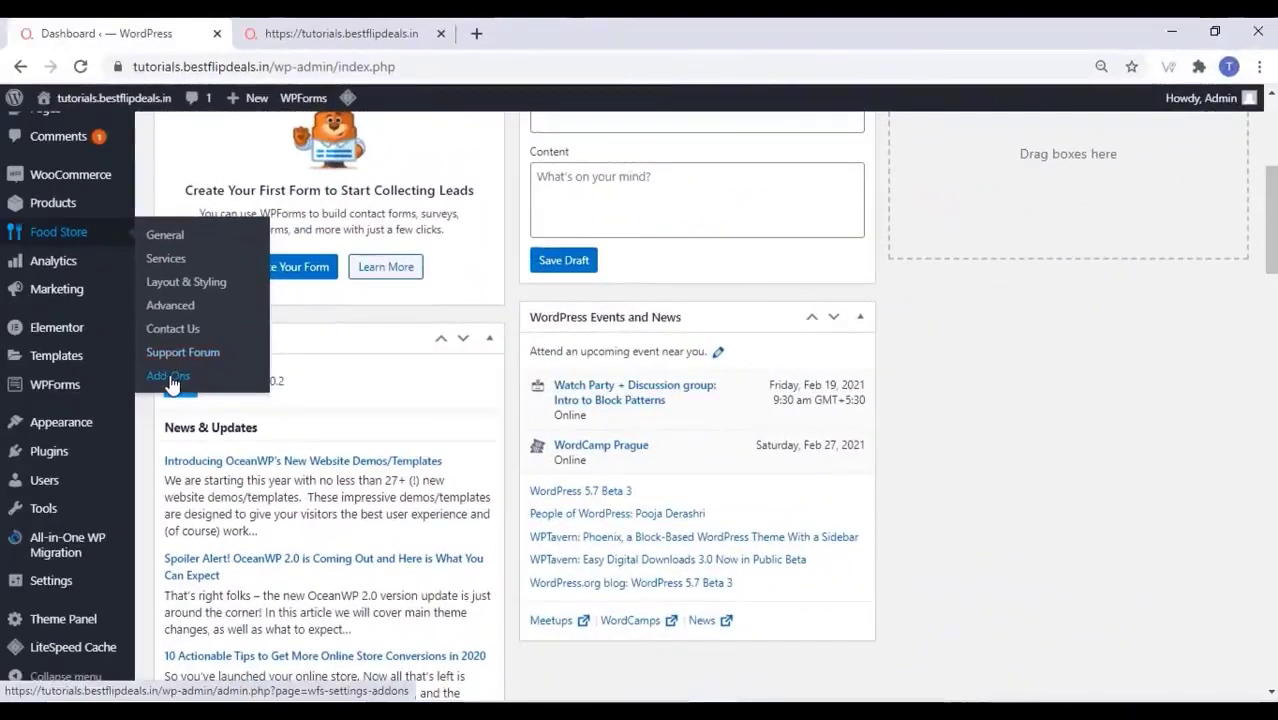
# Open Food Store > Add-Ons and look over the paid add-on cards
pyautogui.click(170, 381)
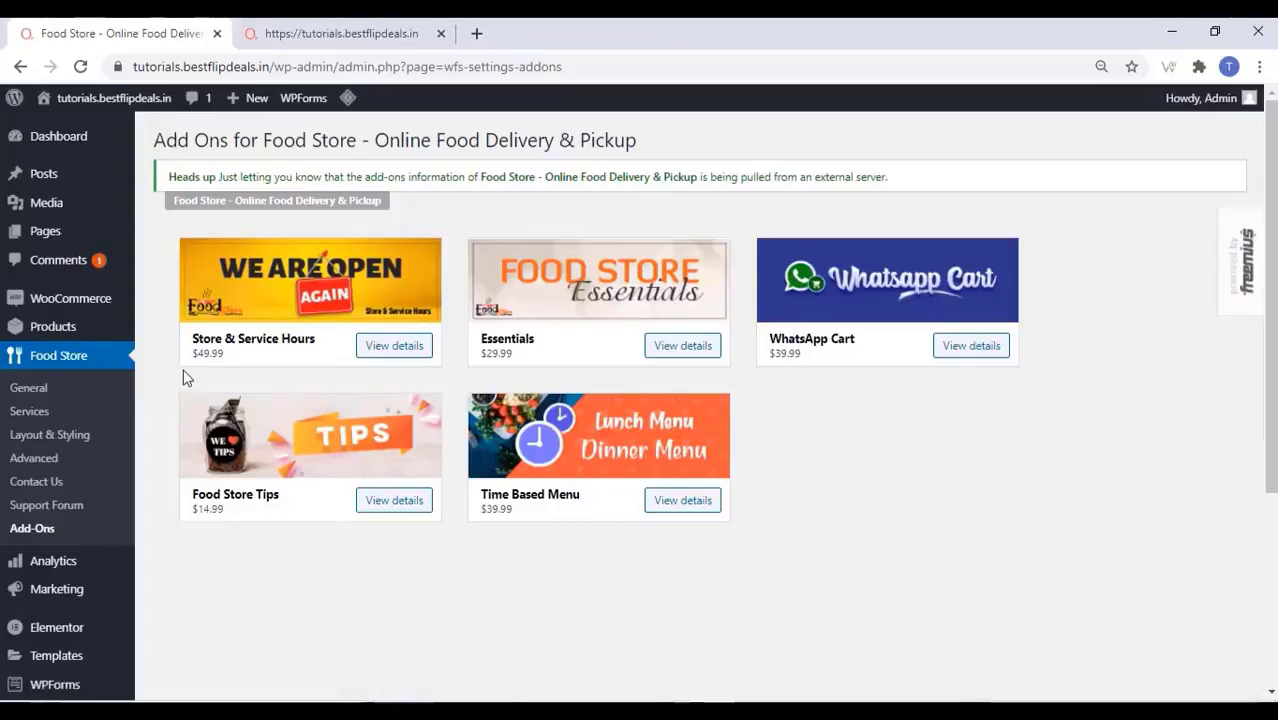
pyautogui.moveTo(200, 366)
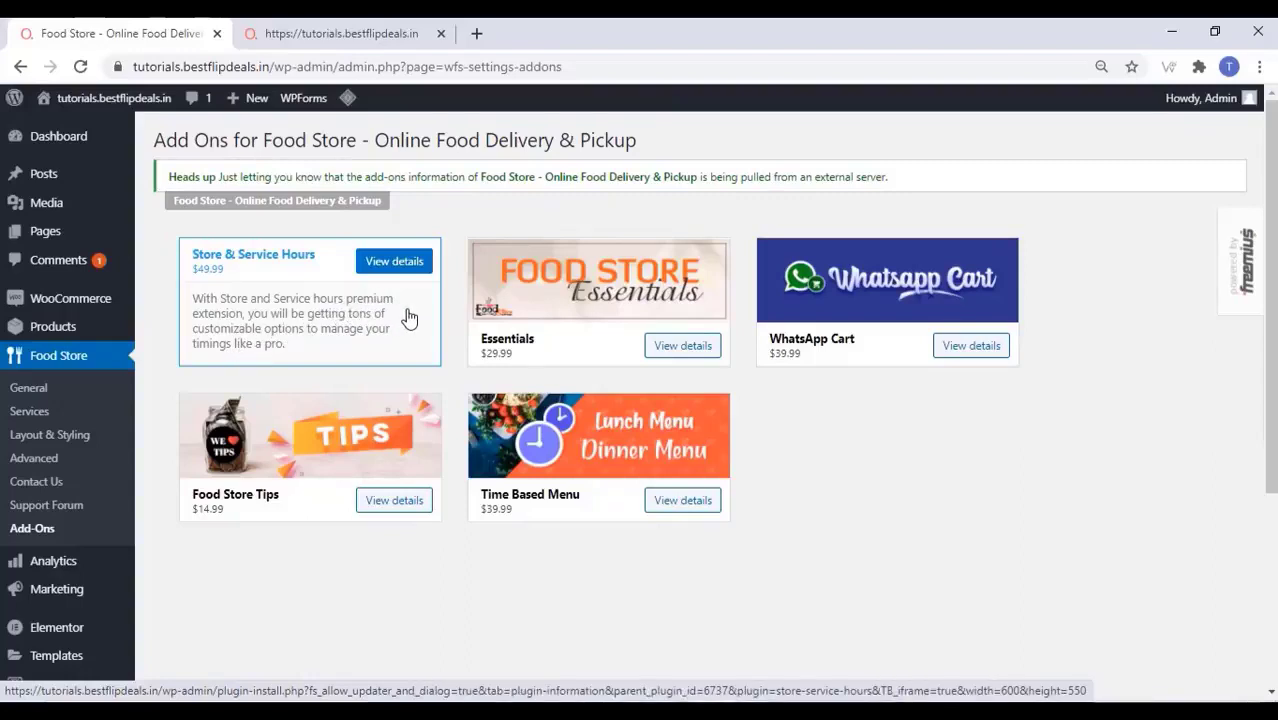
pyautogui.moveTo(808, 292)
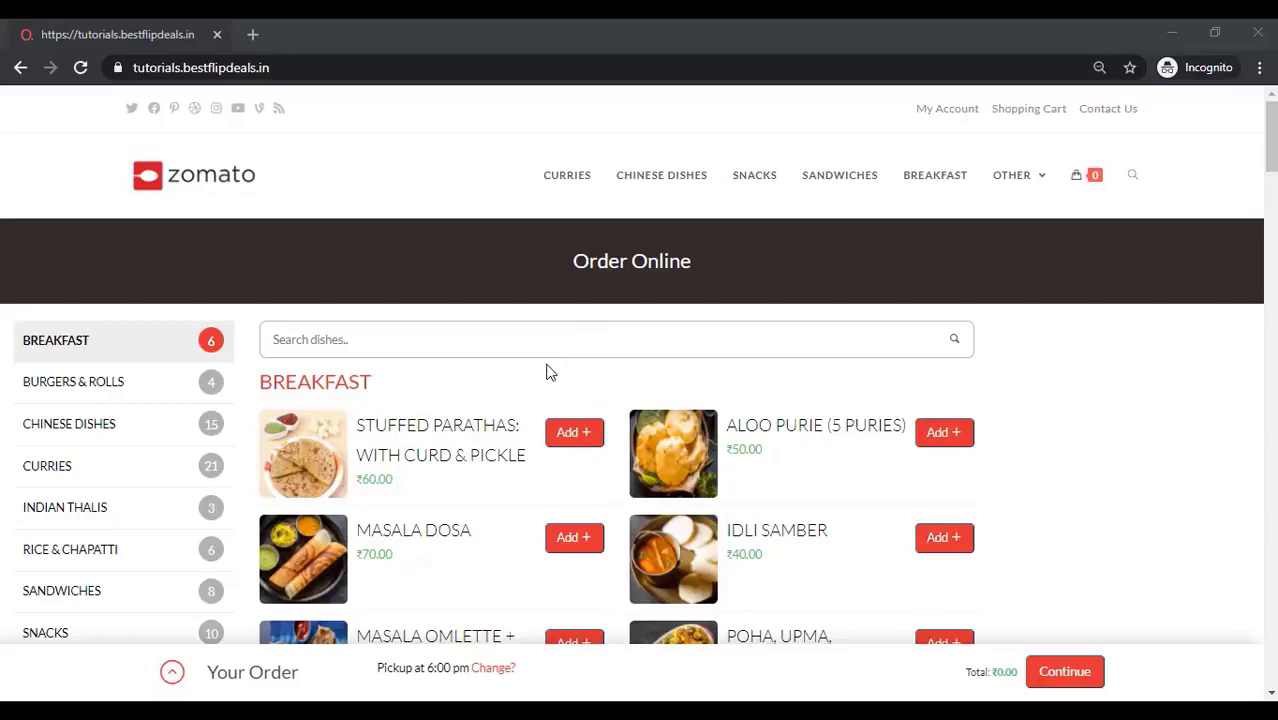
# Jump through Burgers & Rolls, Chinese Dishes, Rice & Chapatti and Snacks, ending at Curries
pyautogui.scroll(-2, 547, 378)
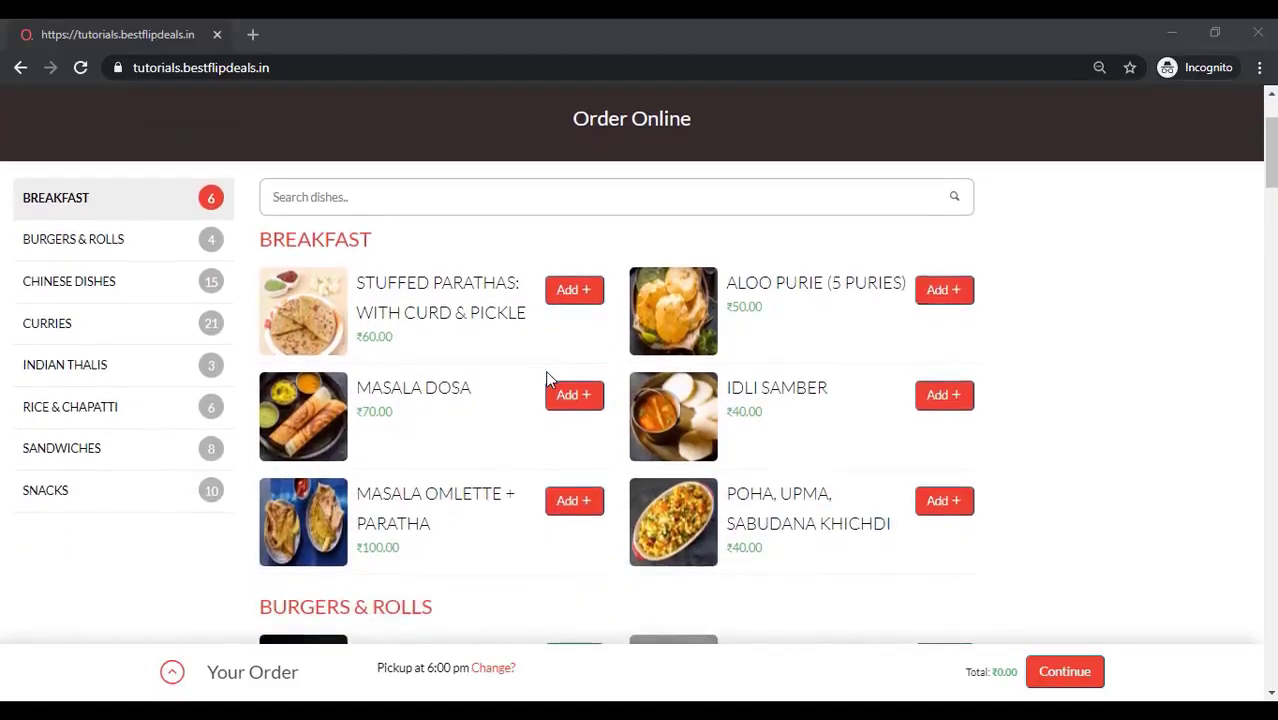
pyautogui.scroll(-2, 547, 373)
pyautogui.scroll(-2, 547, 386)
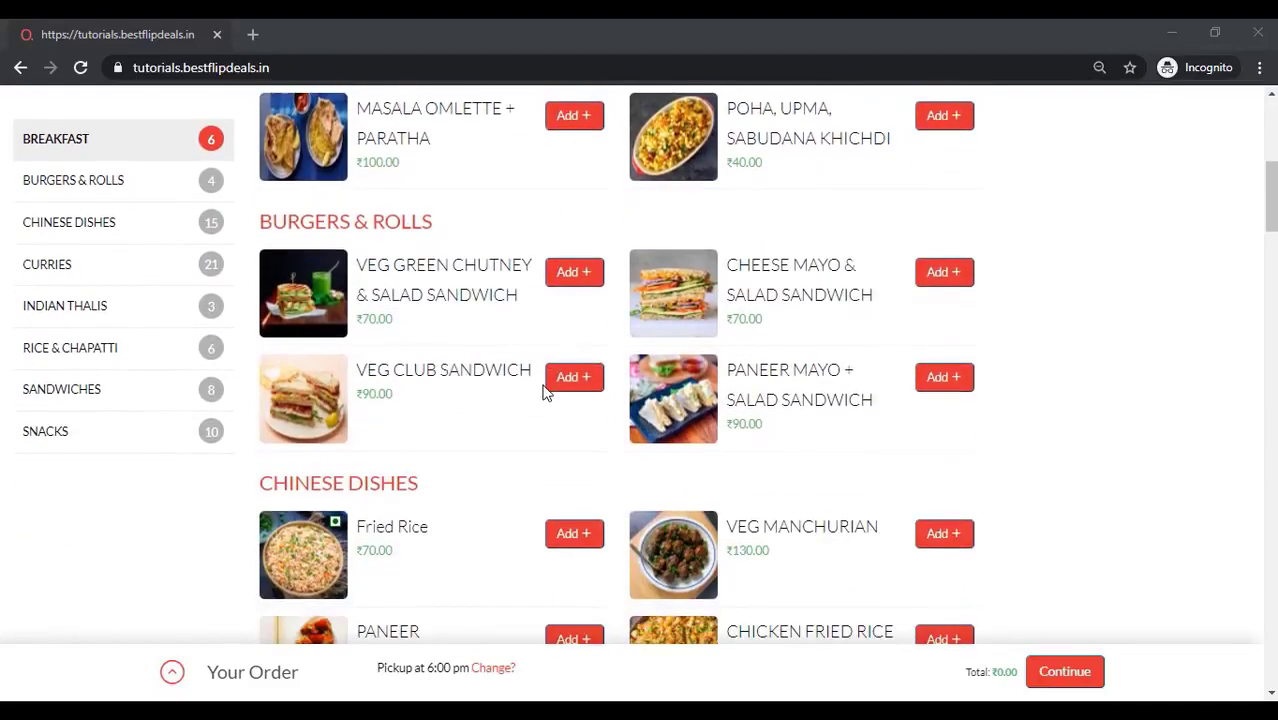
pyautogui.scroll(-1, 543, 391)
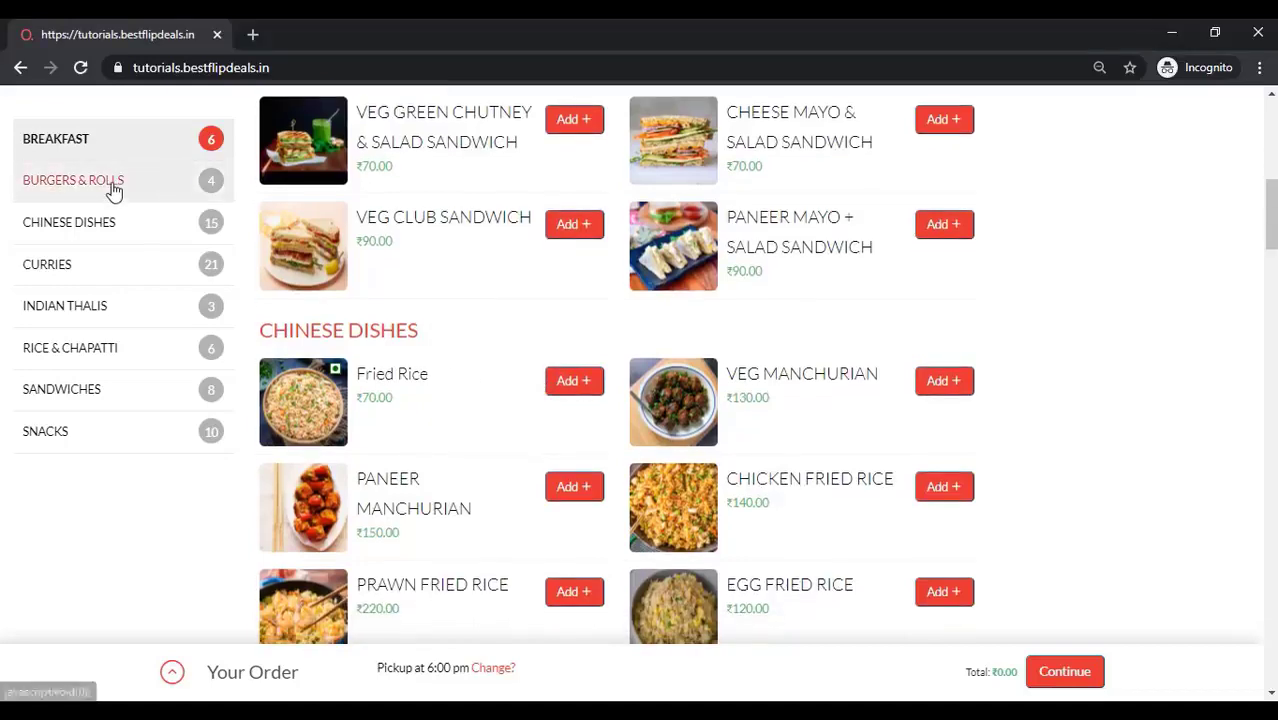
pyautogui.click(112, 189)
pyautogui.click(117, 230)
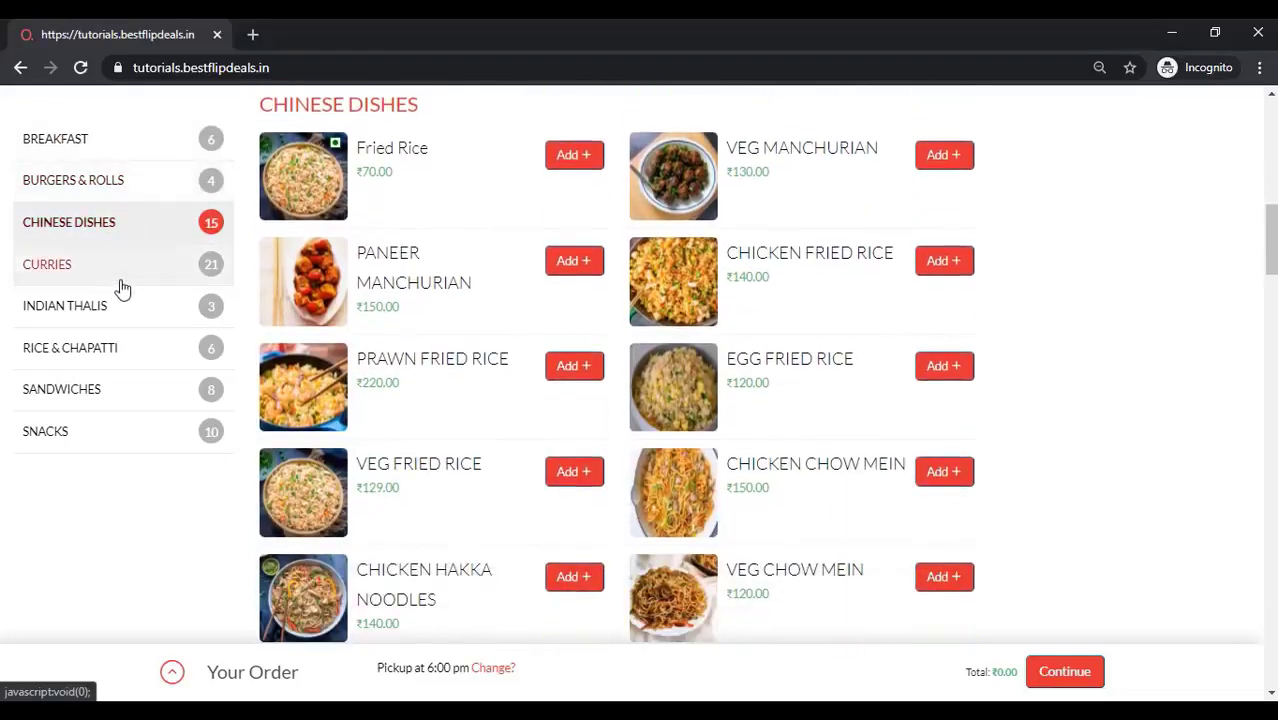
pyautogui.click(104, 356)
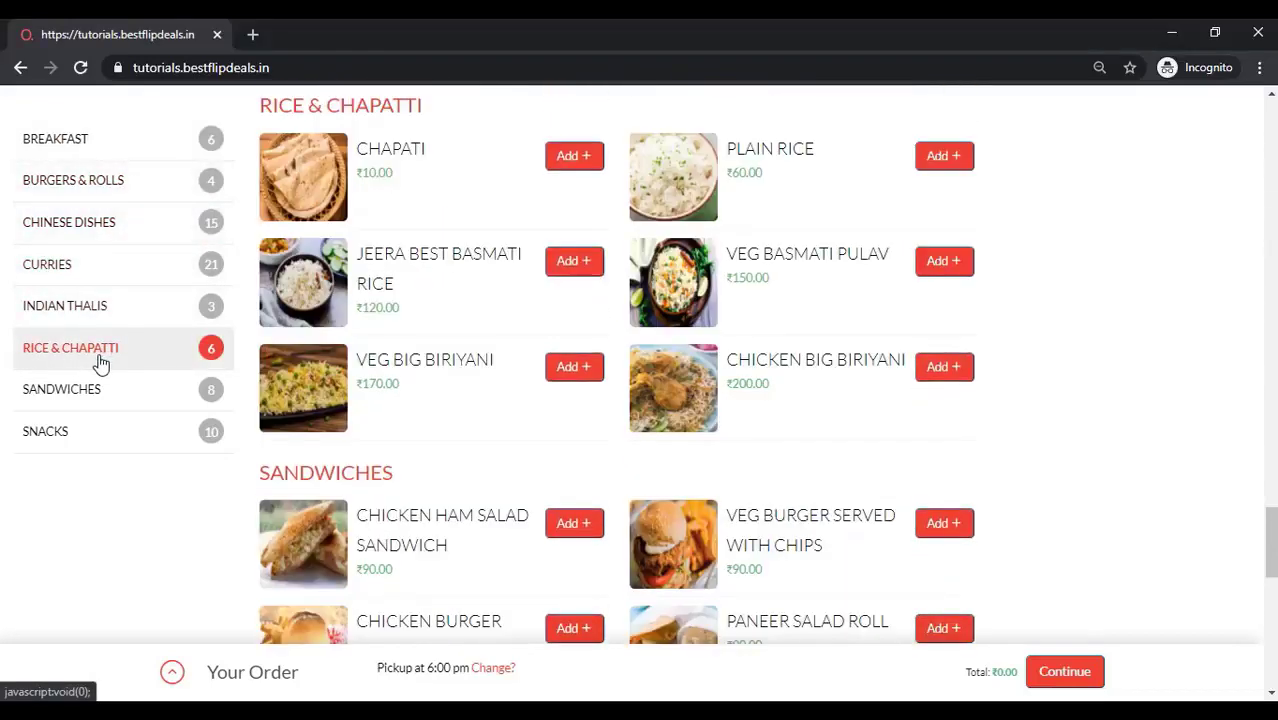
pyautogui.click(96, 443)
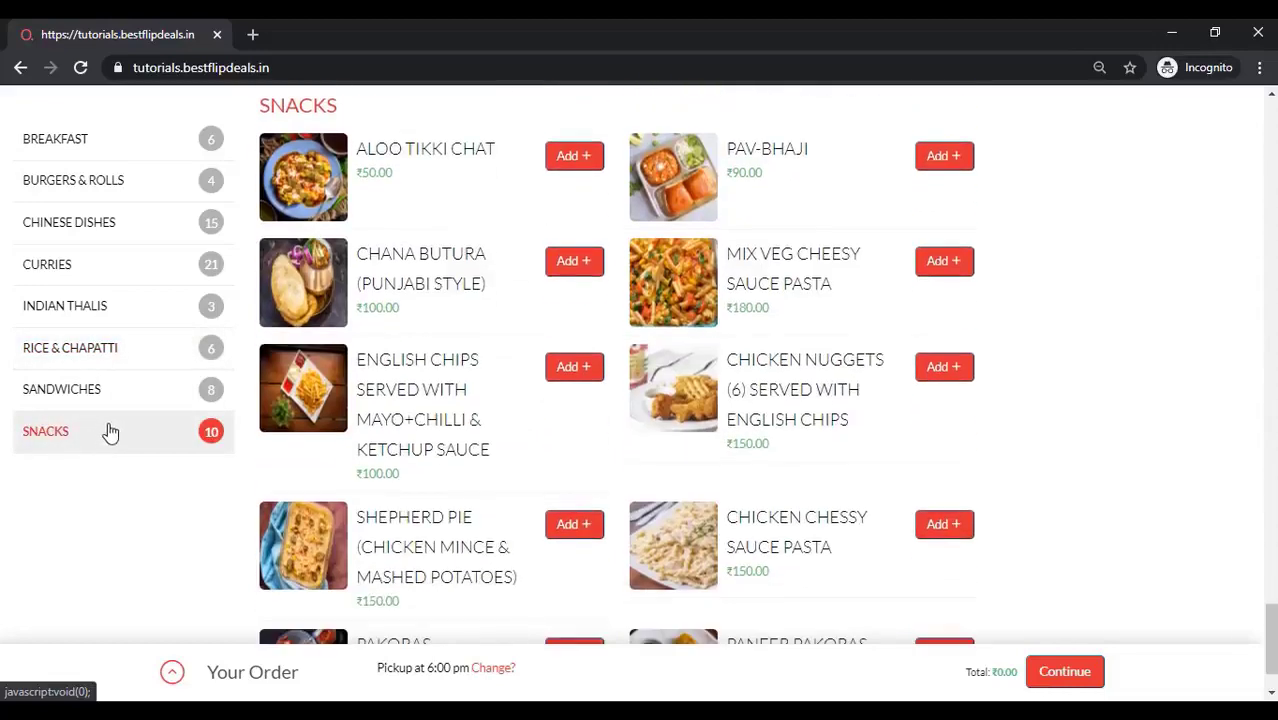
pyautogui.click(134, 270)
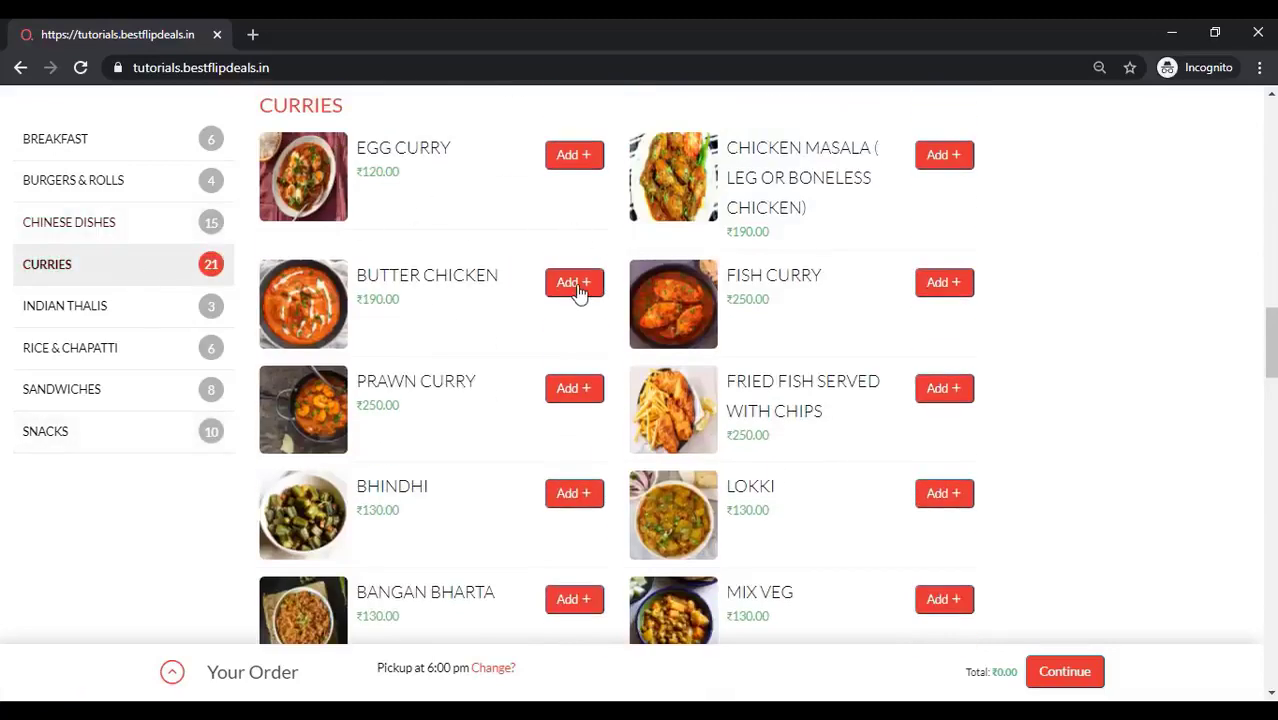
# Add one Butter Chicken, switch the order to Delivery at 4:00 pm, and continue to checkout
pyautogui.click(578, 289)
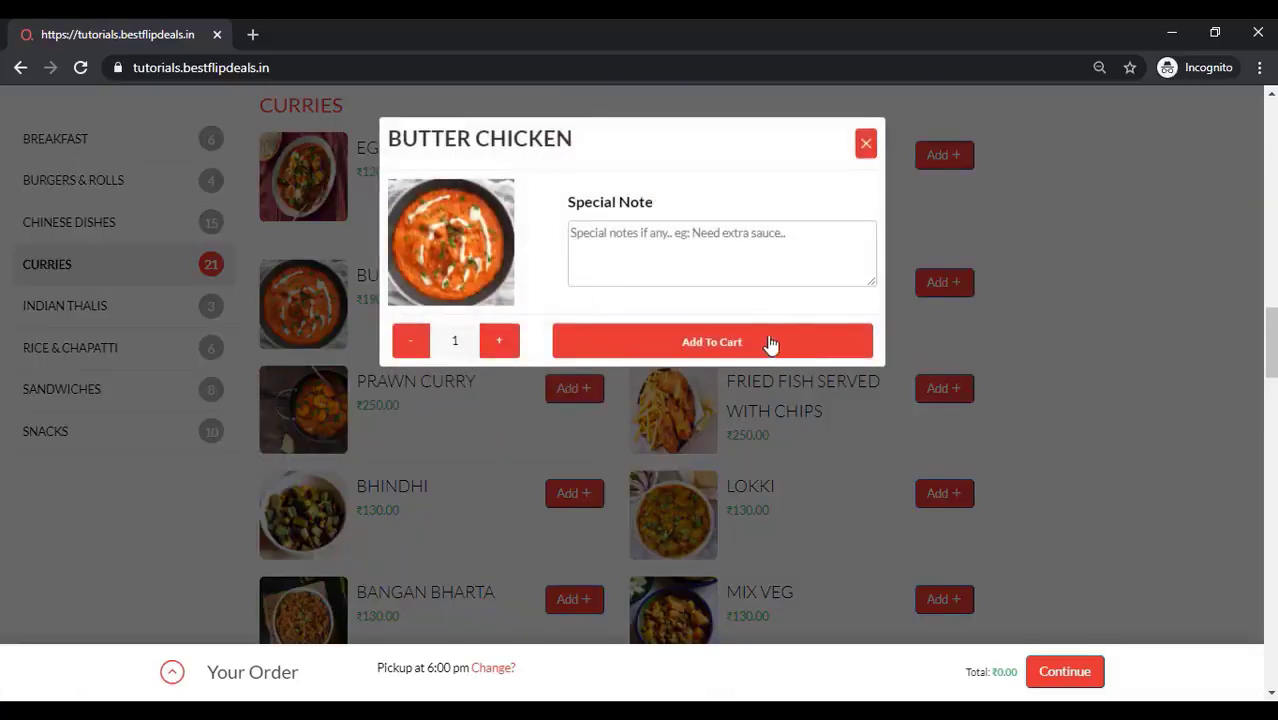
pyautogui.click(754, 345)
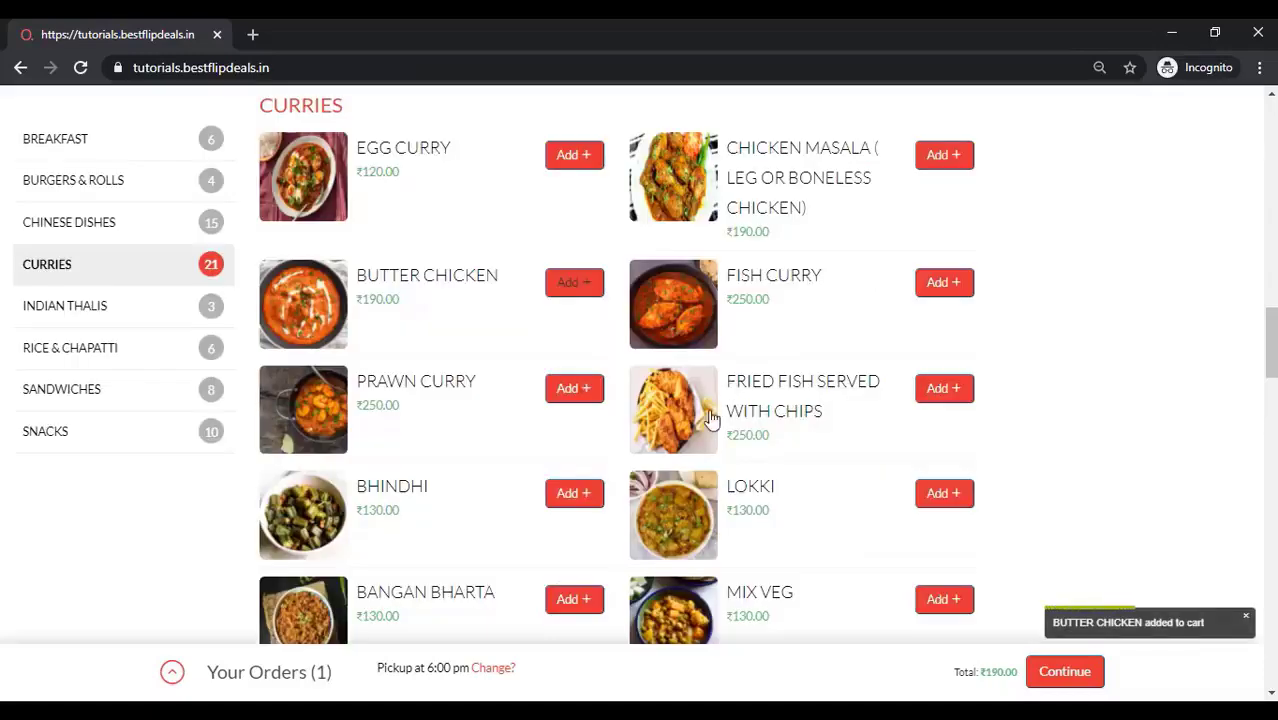
pyautogui.click(492, 669)
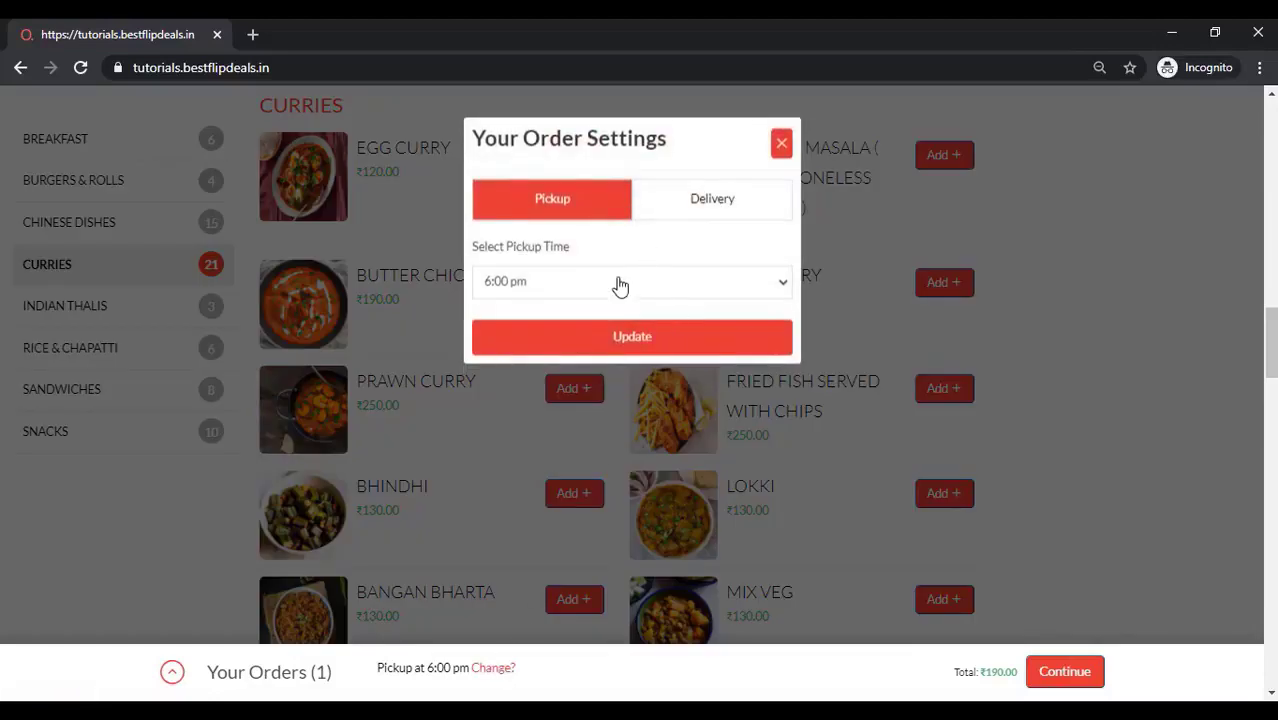
pyautogui.click(713, 200)
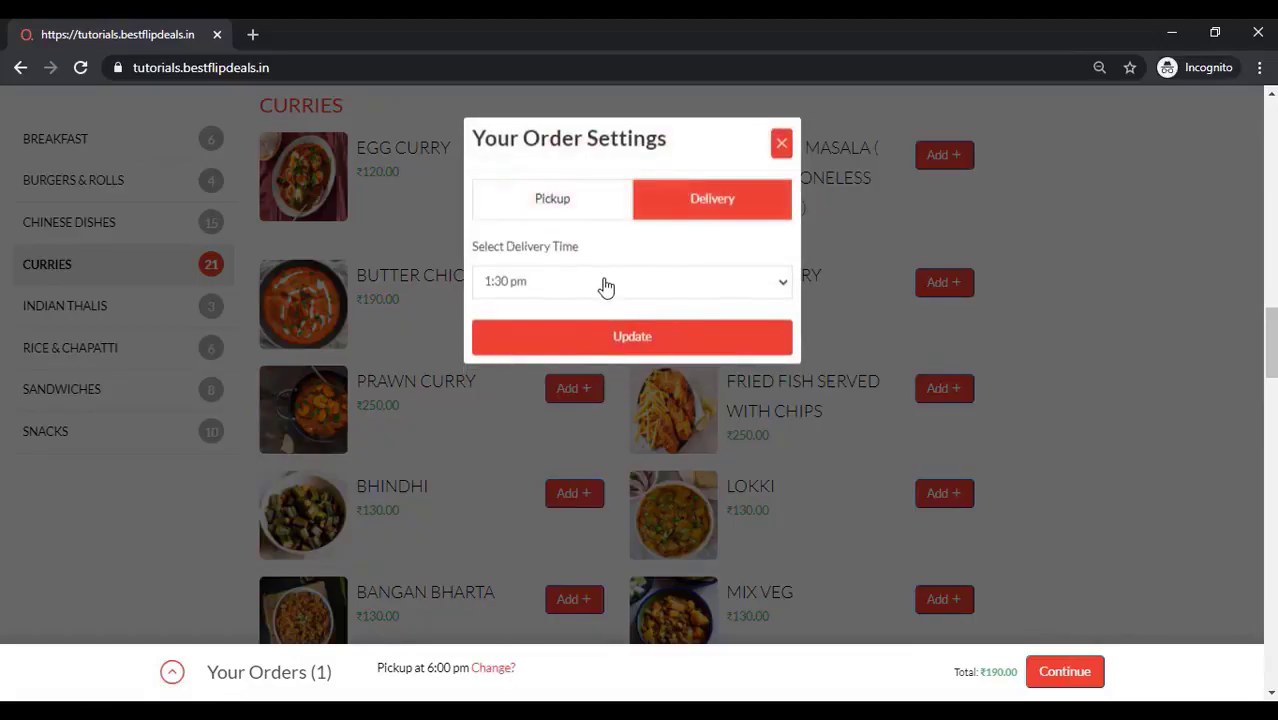
pyautogui.click(606, 284)
pyautogui.click(572, 389)
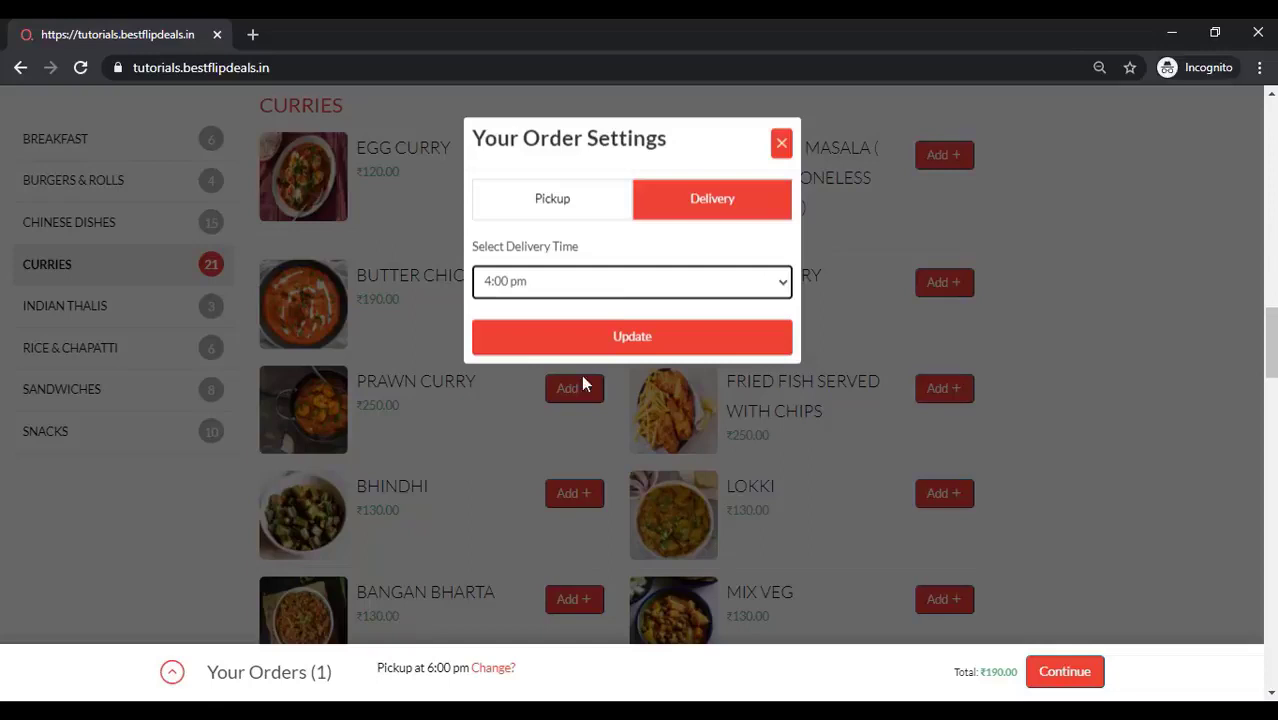
pyautogui.click(637, 340)
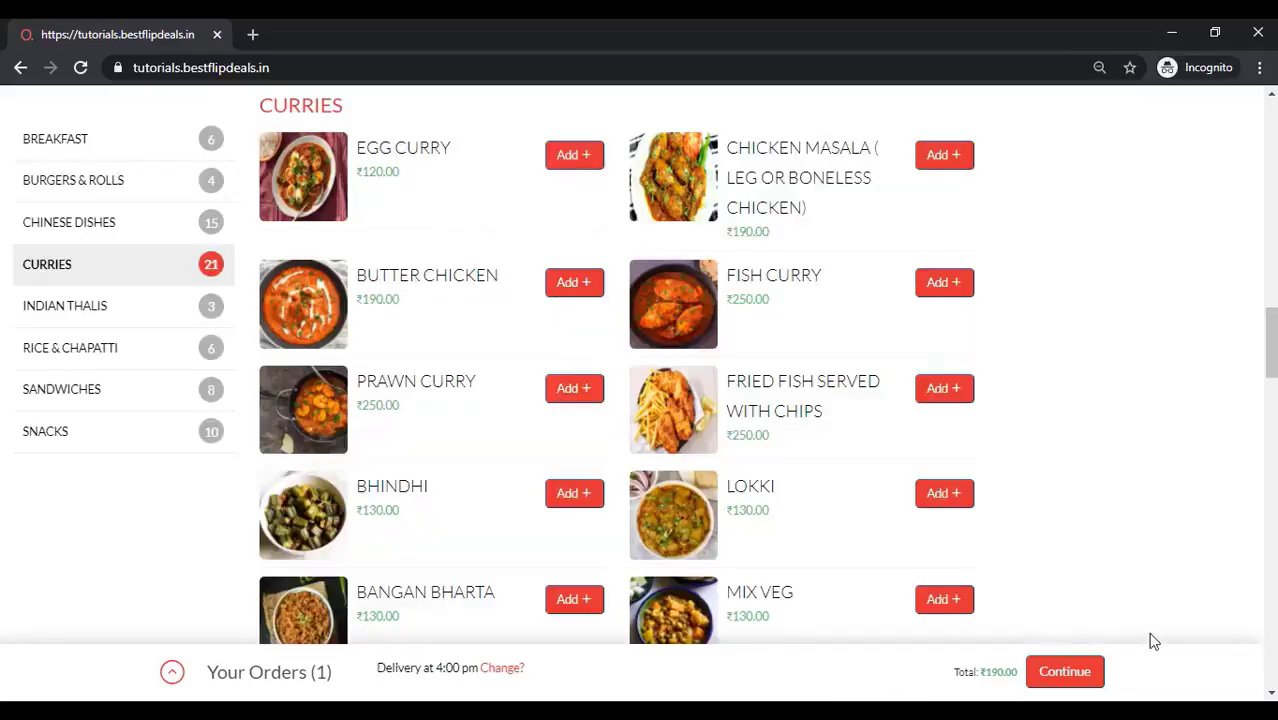
pyautogui.click(1075, 679)
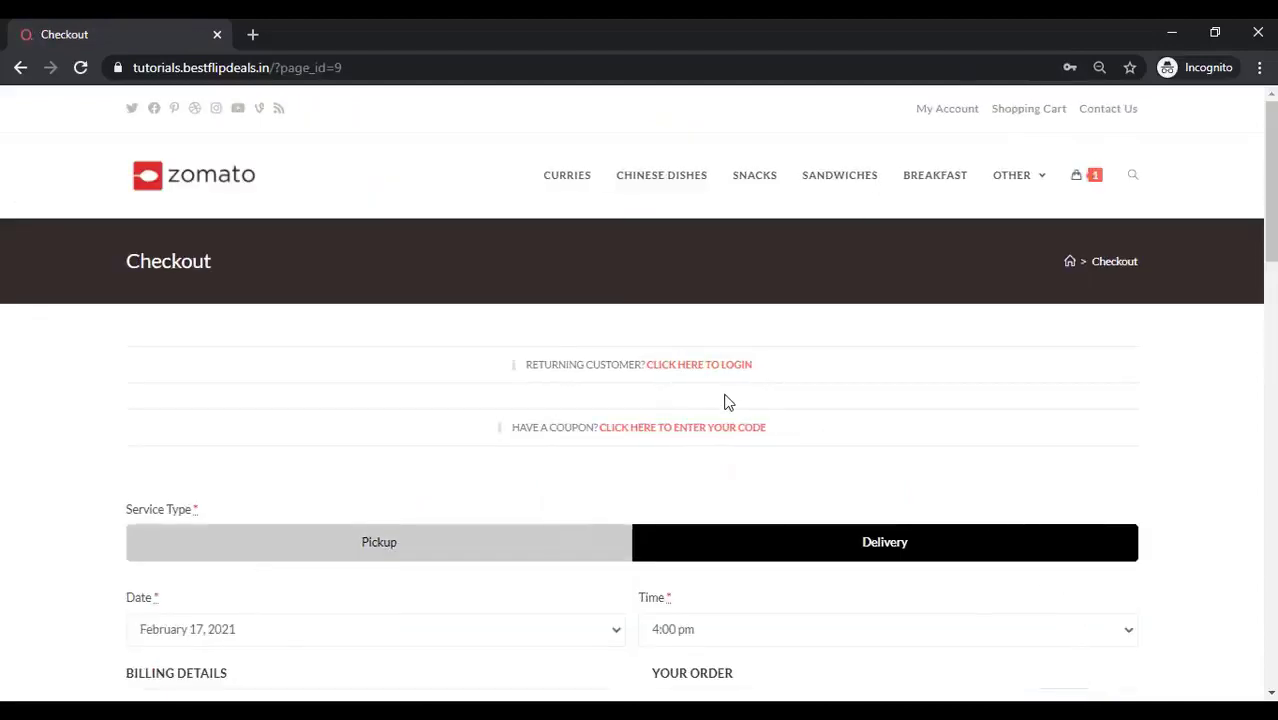
# Set the checkout delivery time to 6:00 pm and place the cash-on-delivery order
pyautogui.scroll(-2, 728, 401)
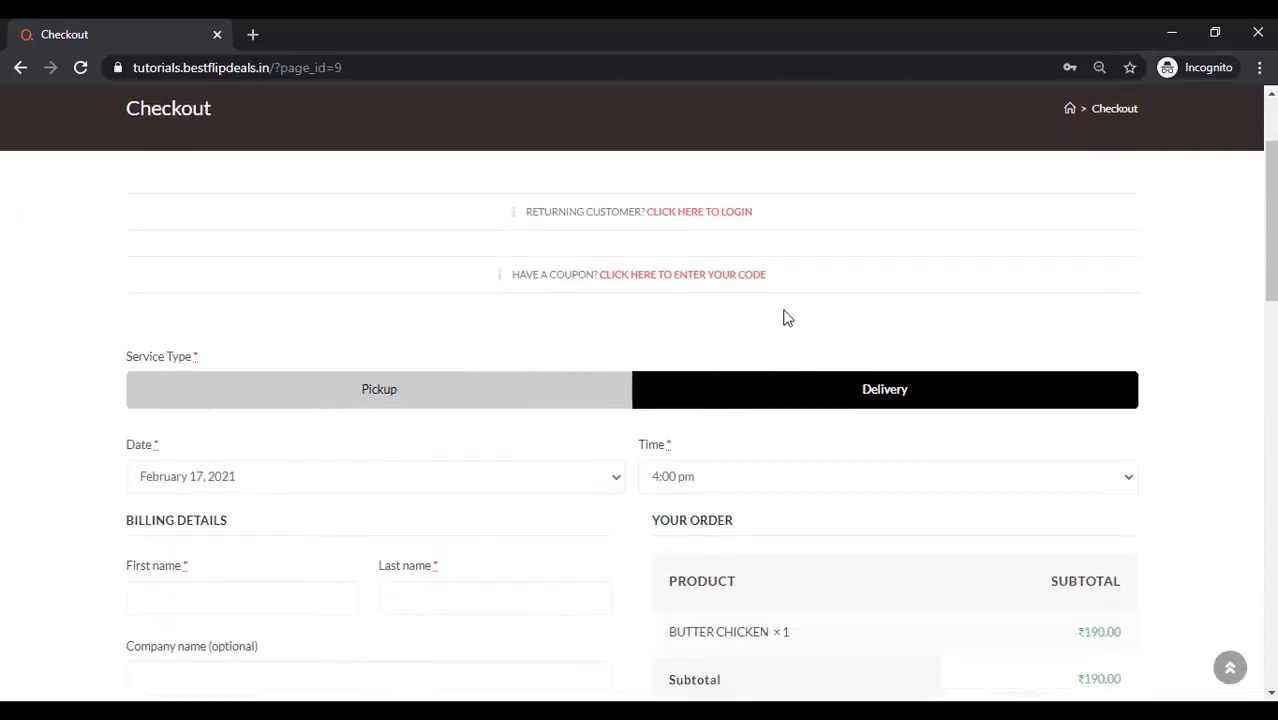
pyautogui.click(736, 488)
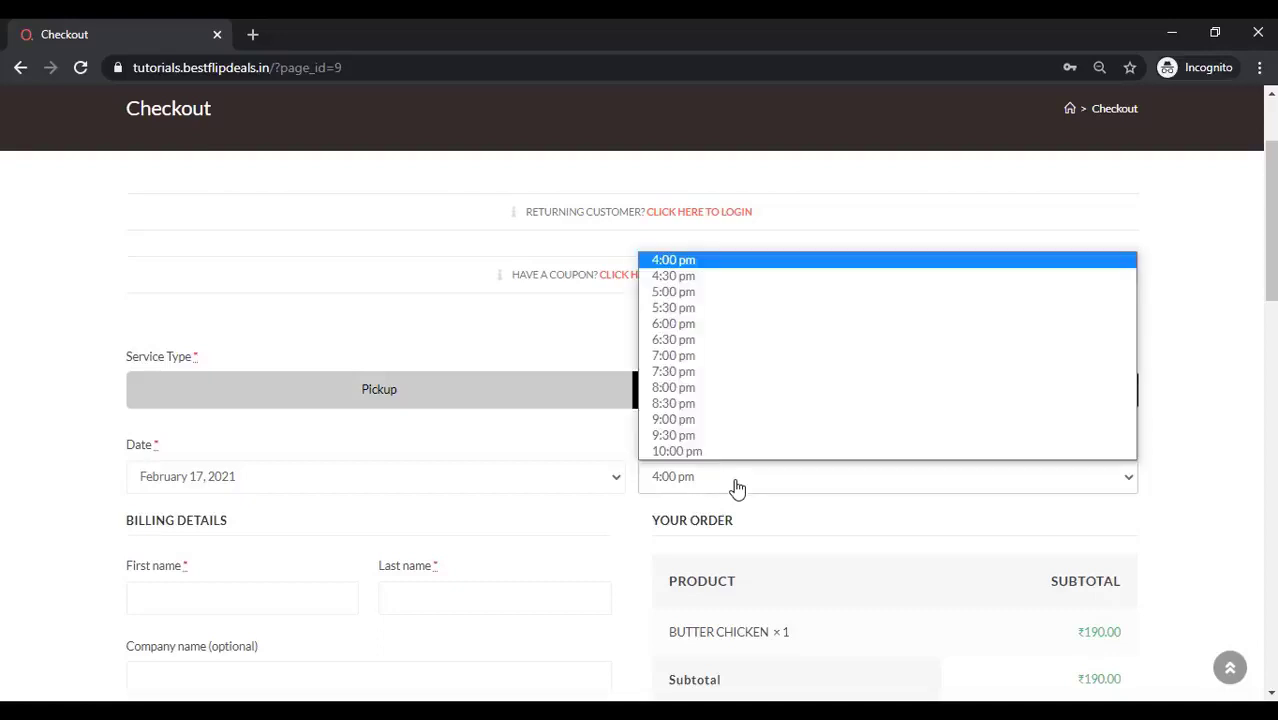
pyautogui.click(695, 325)
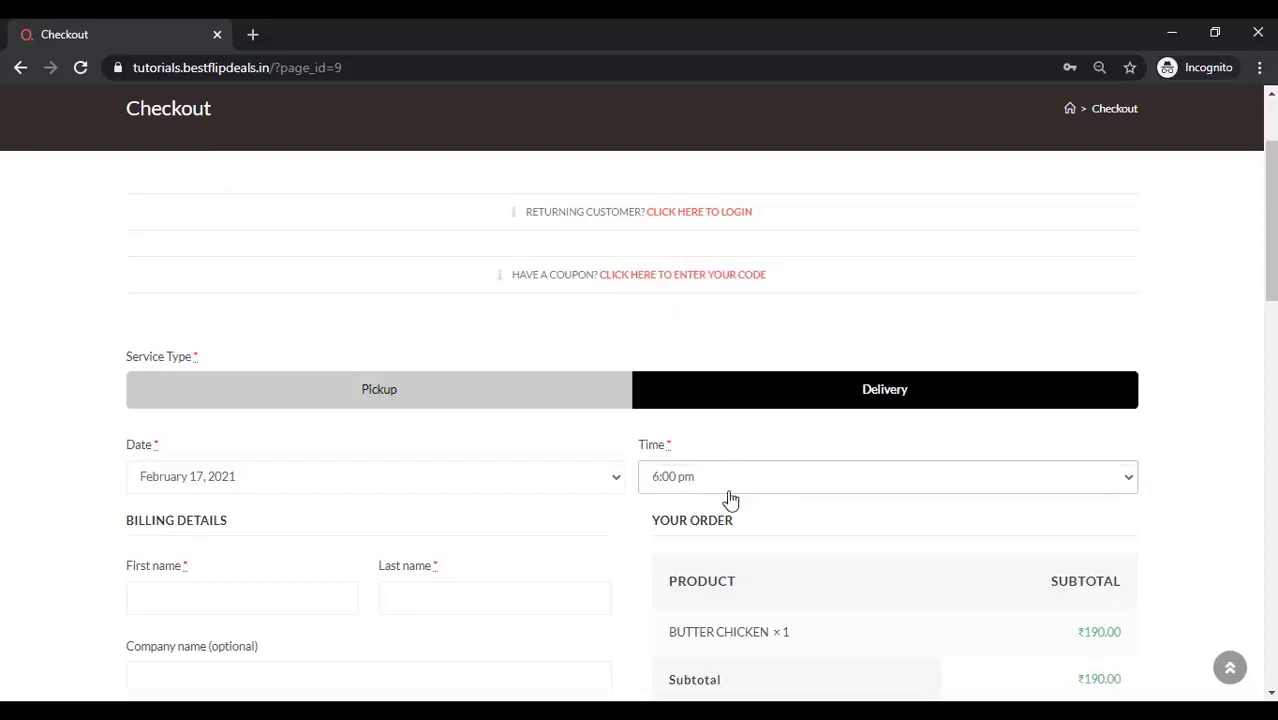
pyautogui.scroll(-2, 395, 540)
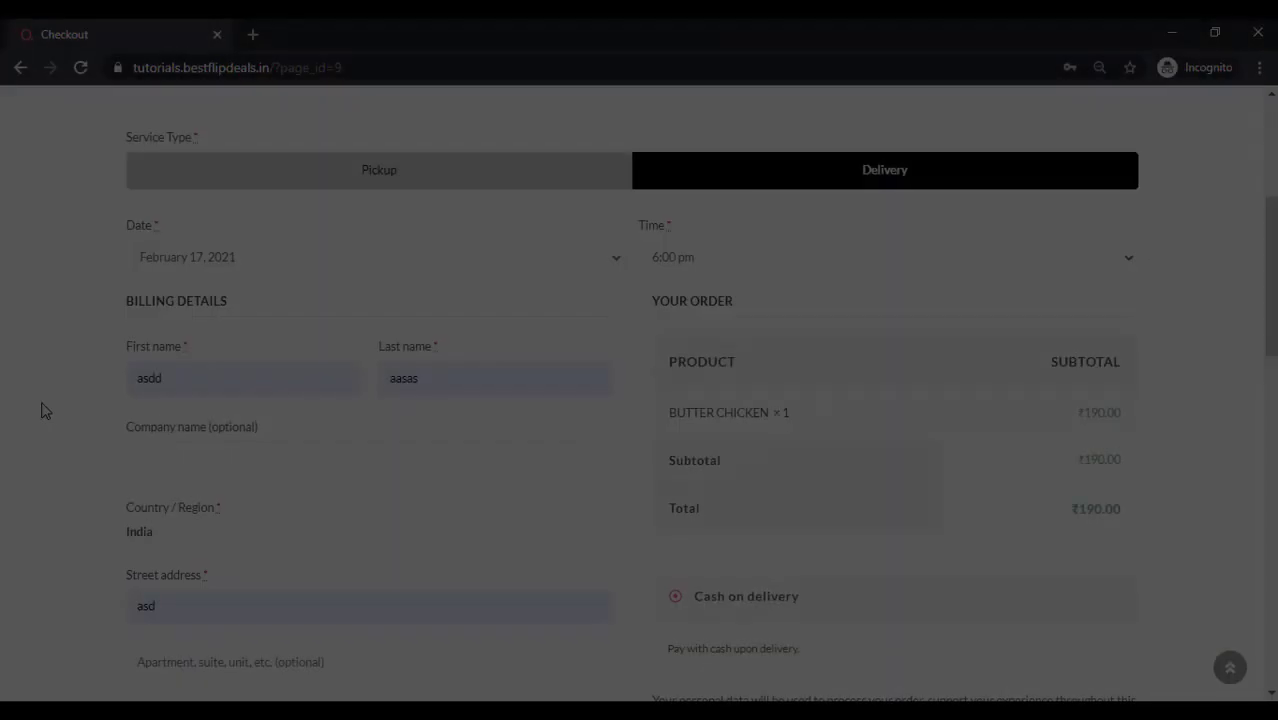
pyautogui.scroll(-2, 42, 410)
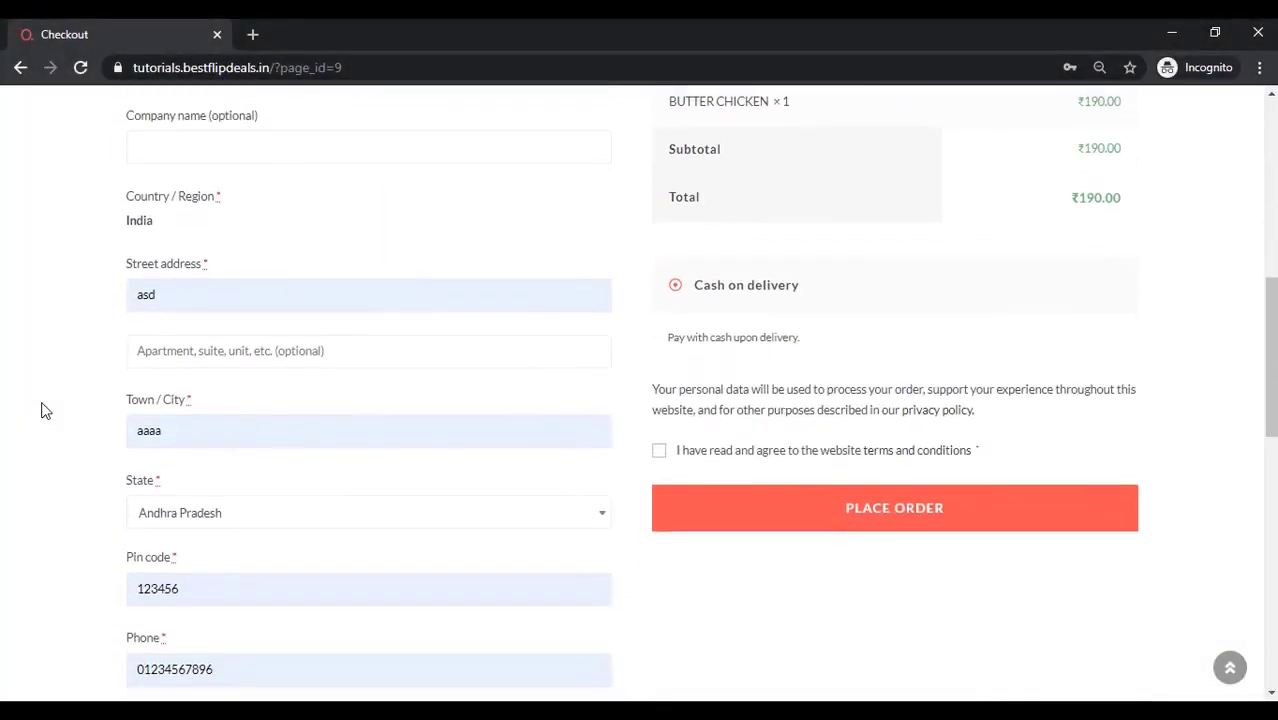
pyautogui.scroll(-3, 42, 410)
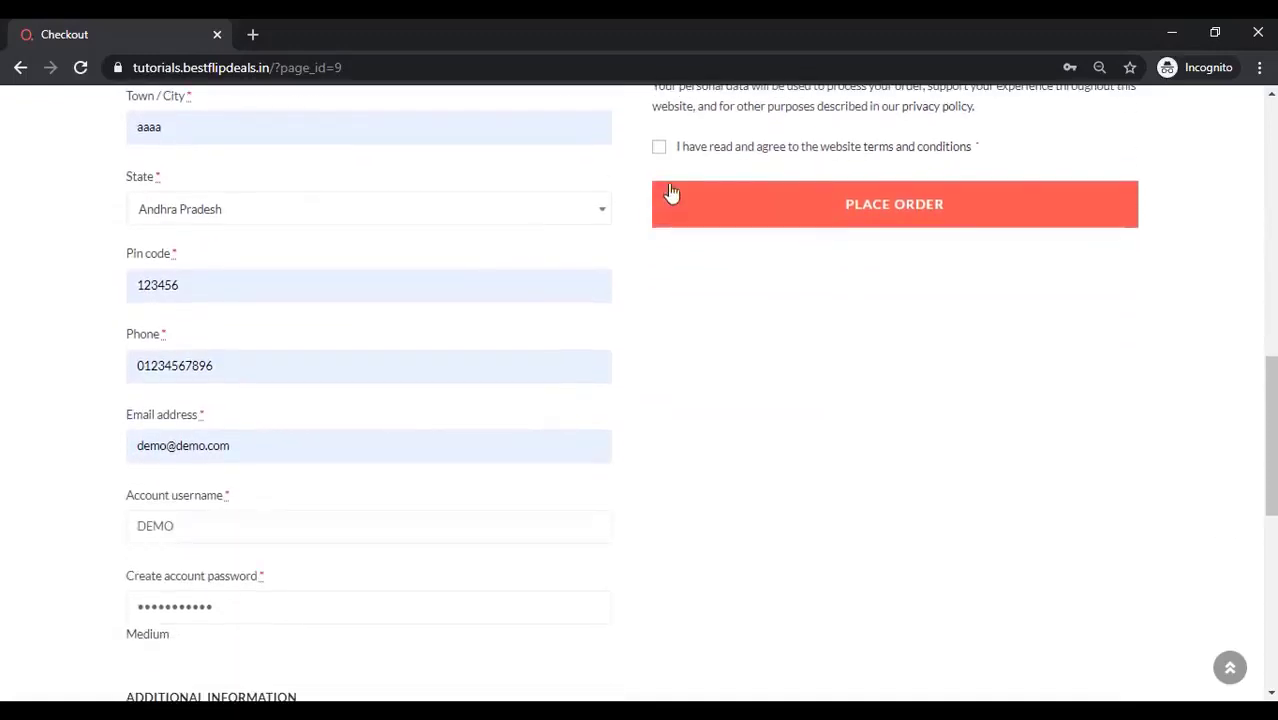
pyautogui.click(926, 212)
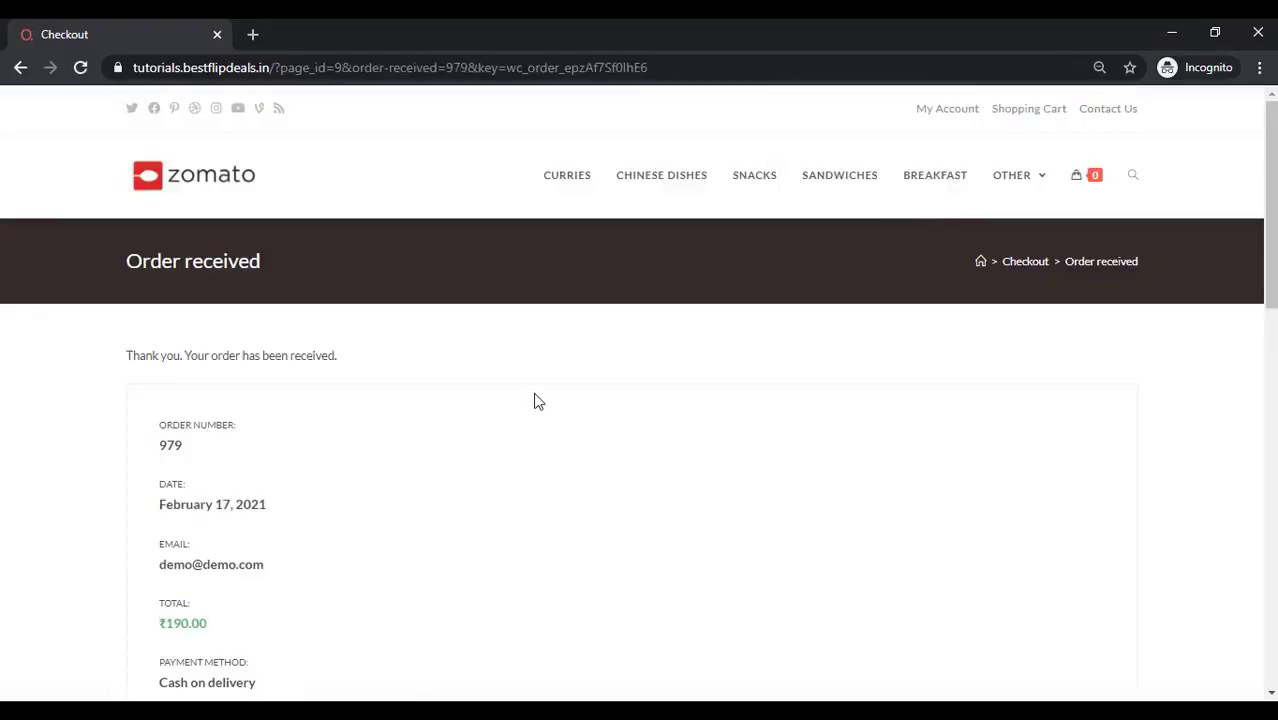
# Scroll through the Order received page's order details and billing address
pyautogui.scroll(-3, 534, 400)
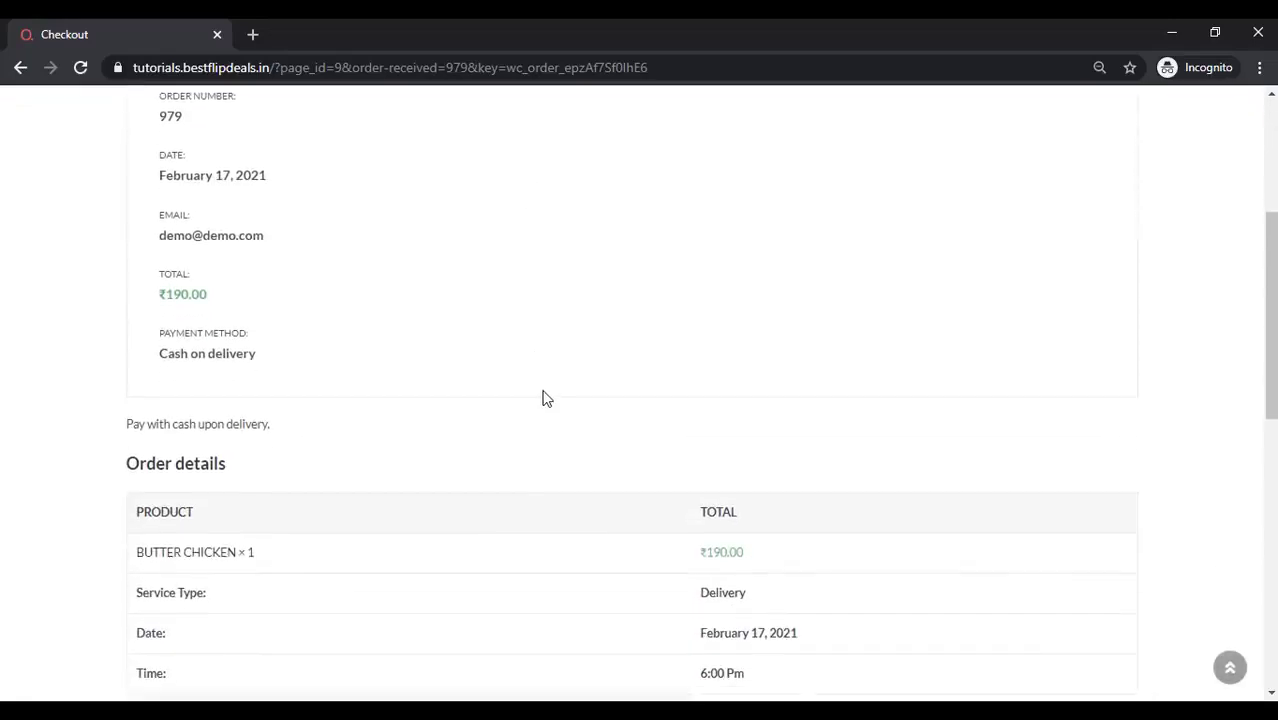
pyautogui.scroll(-2, 542, 398)
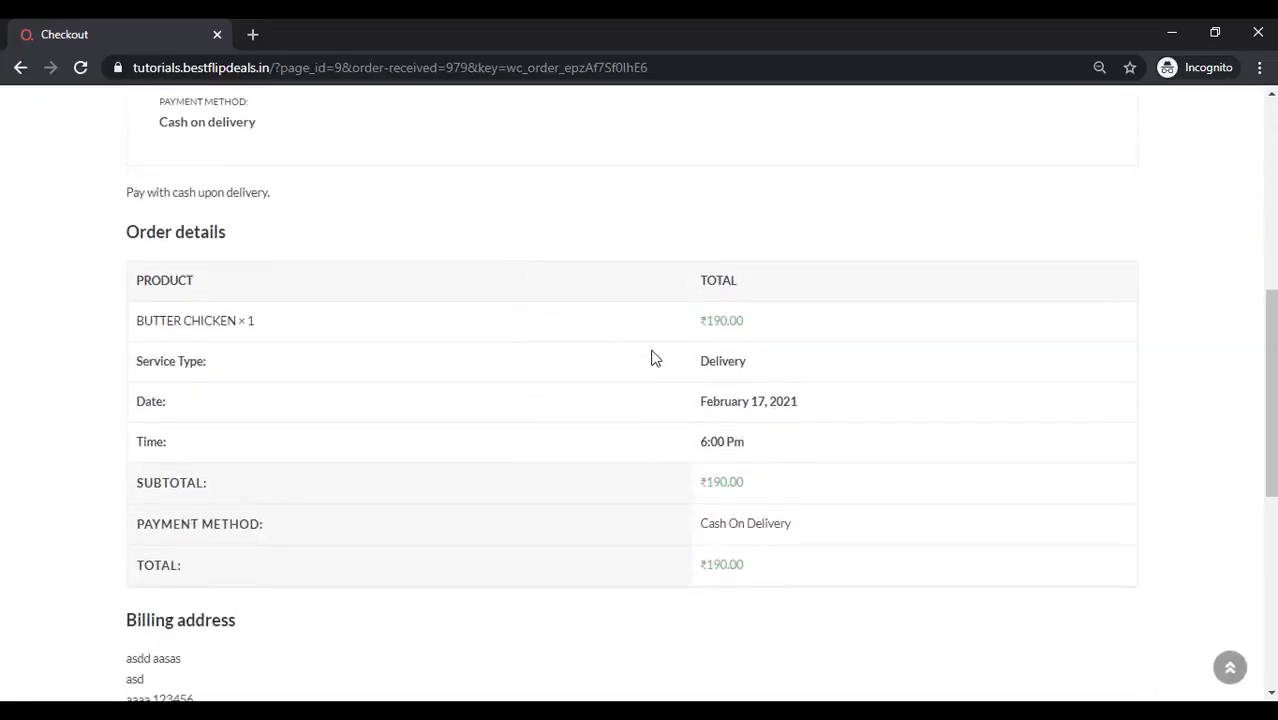
pyautogui.scroll(-2, 655, 358)
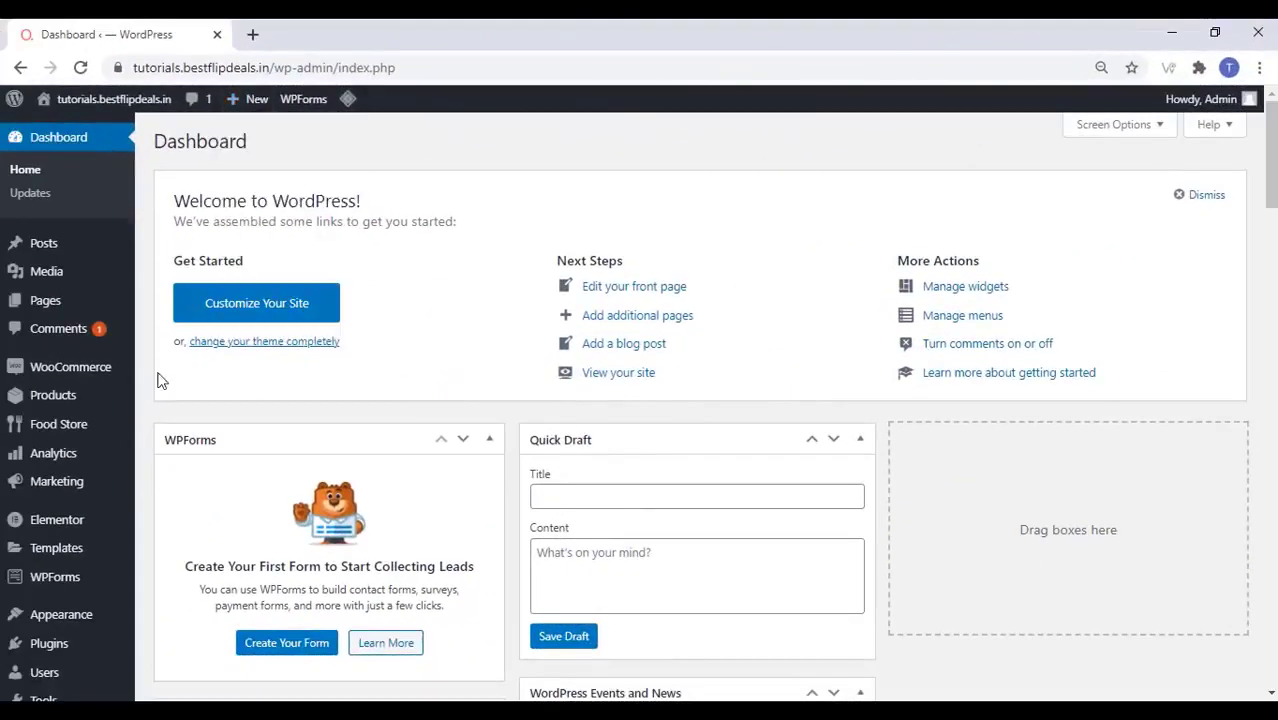
# Go to WooCommerce Orders and open the new Butter Chicken order
pyautogui.moveTo(103, 368)
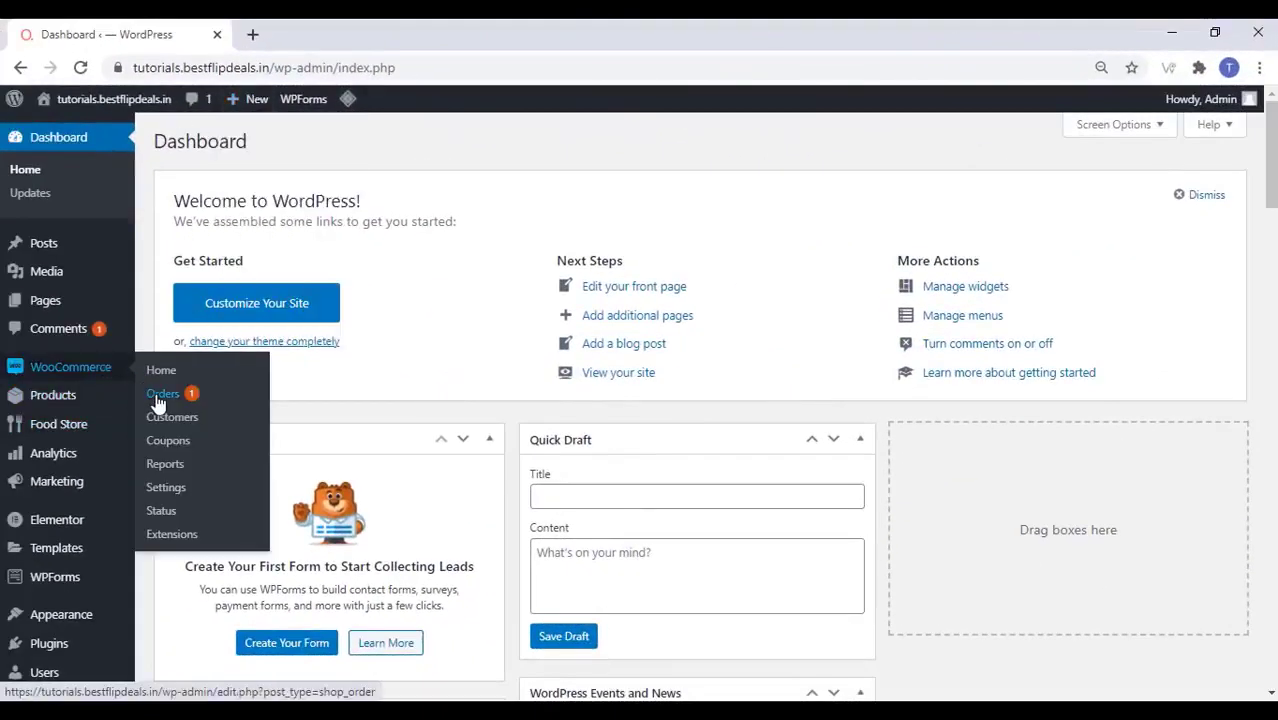
pyautogui.click(160, 395)
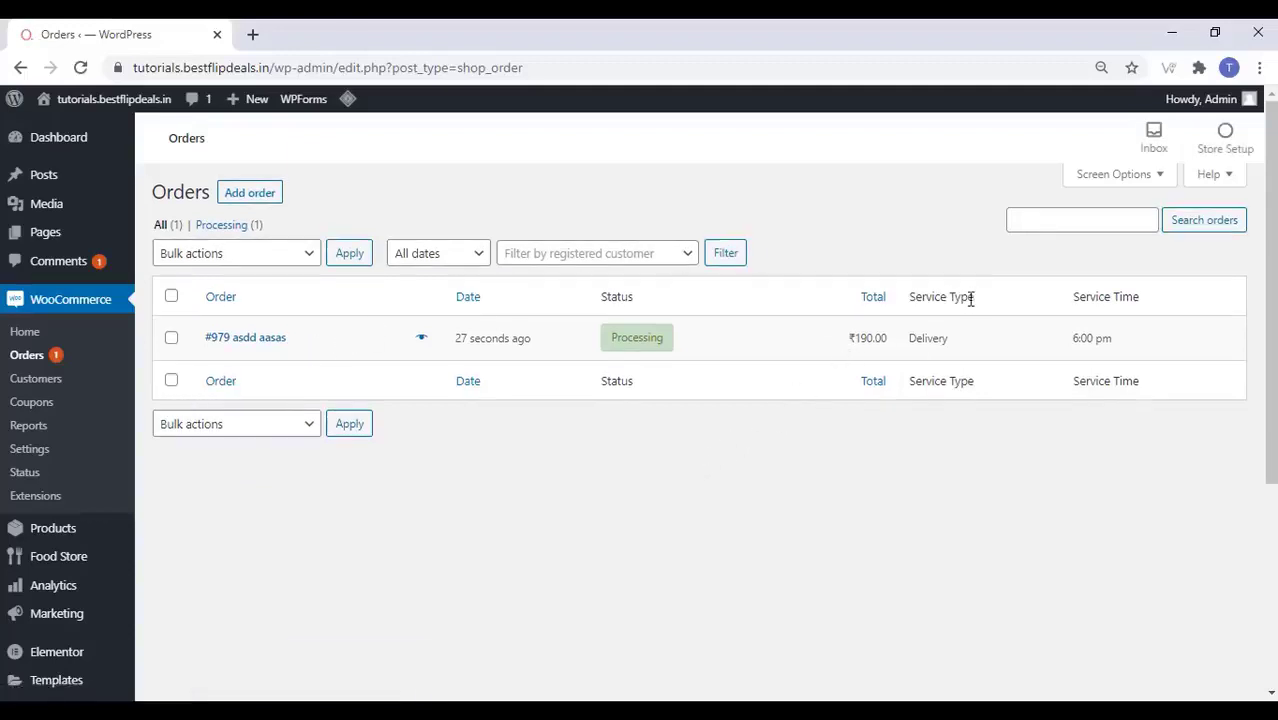
pyautogui.click(252, 343)
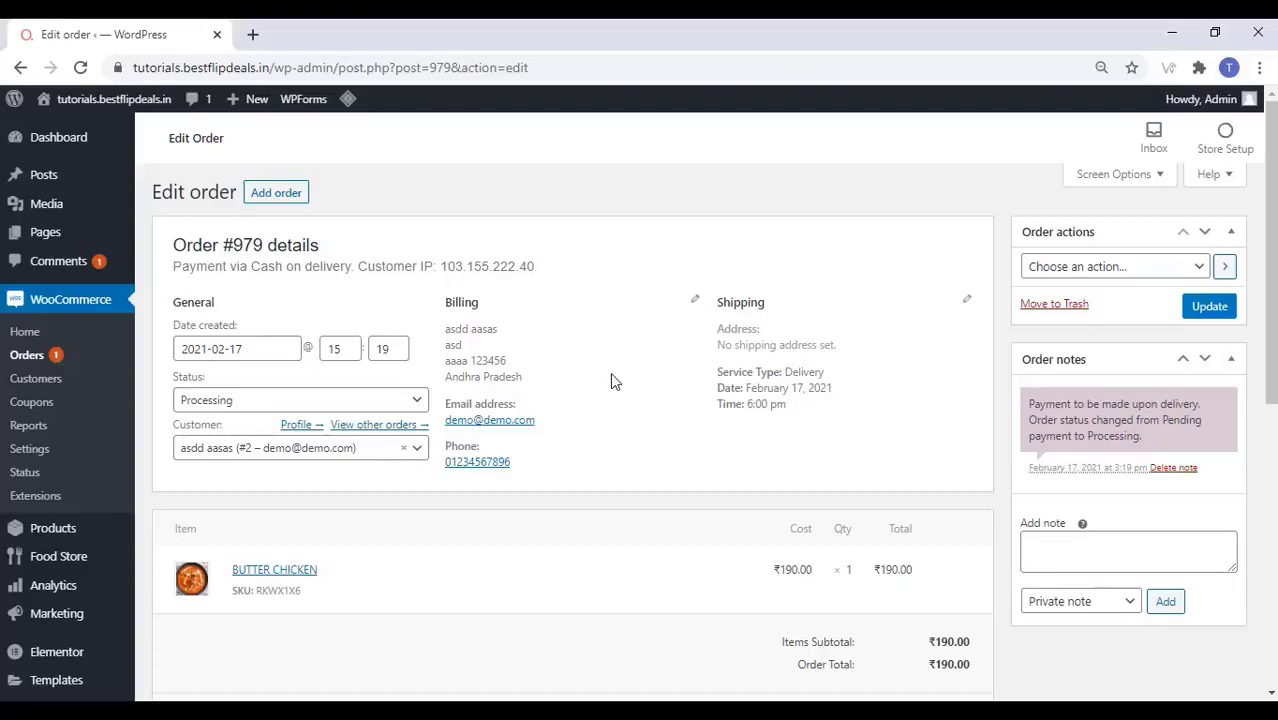
# Change the Butter Chicken order's status from Processing to Completed and update it
pyautogui.click(280, 408)
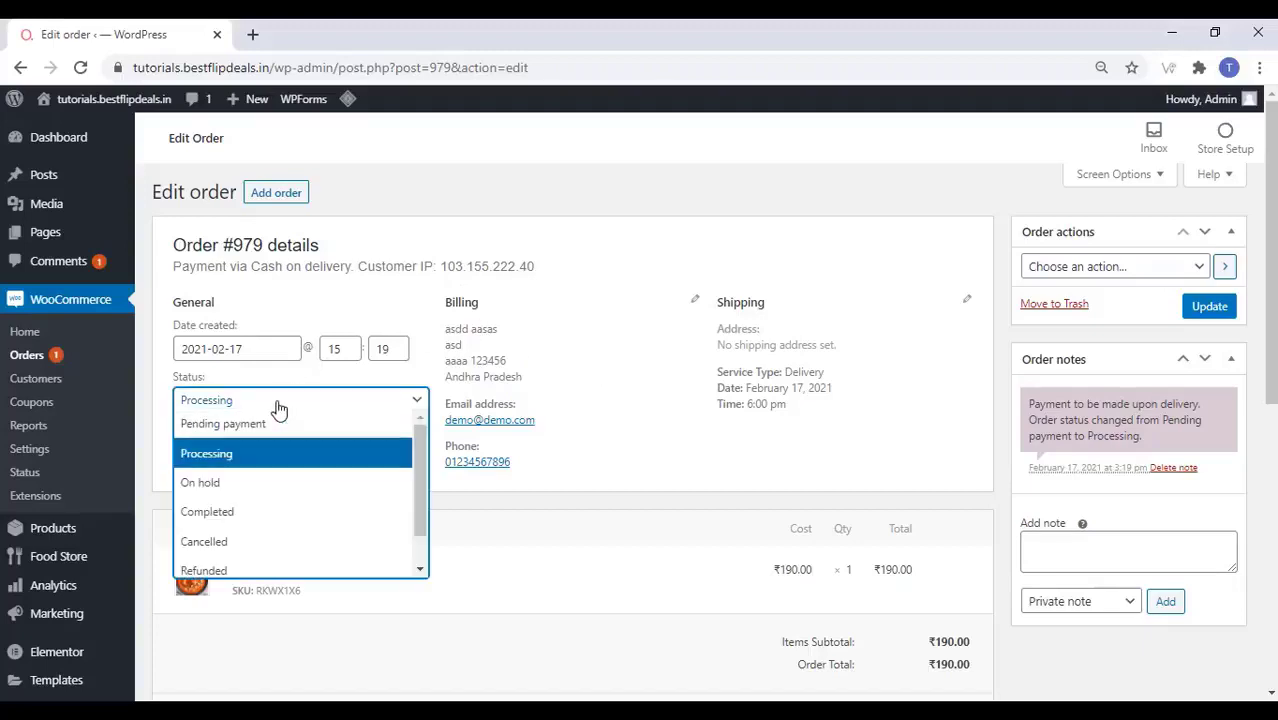
pyautogui.click(252, 512)
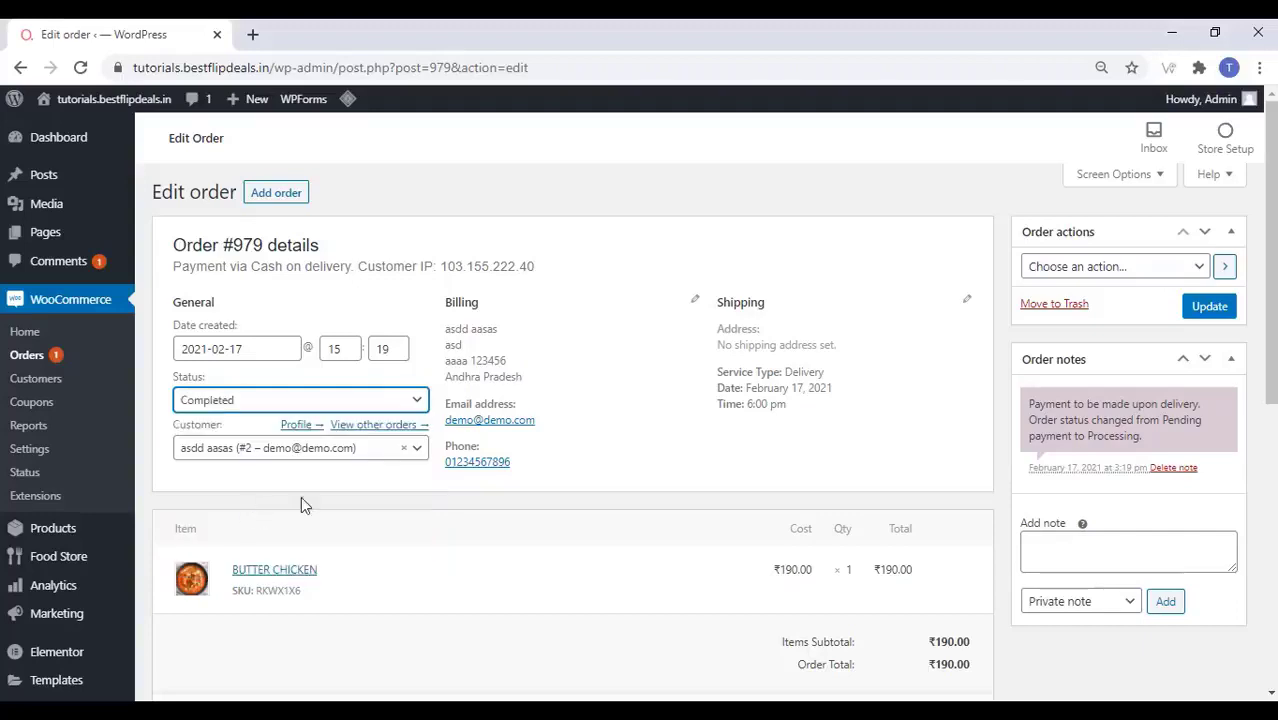
pyautogui.click(1210, 308)
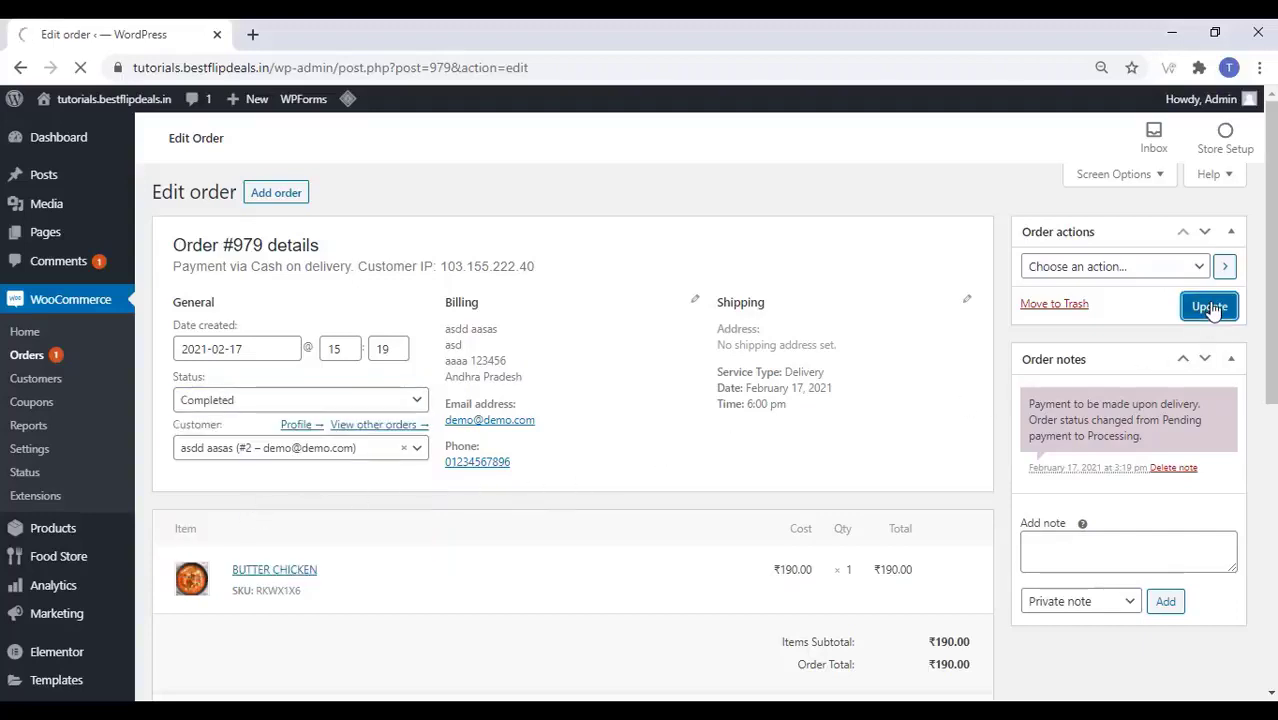